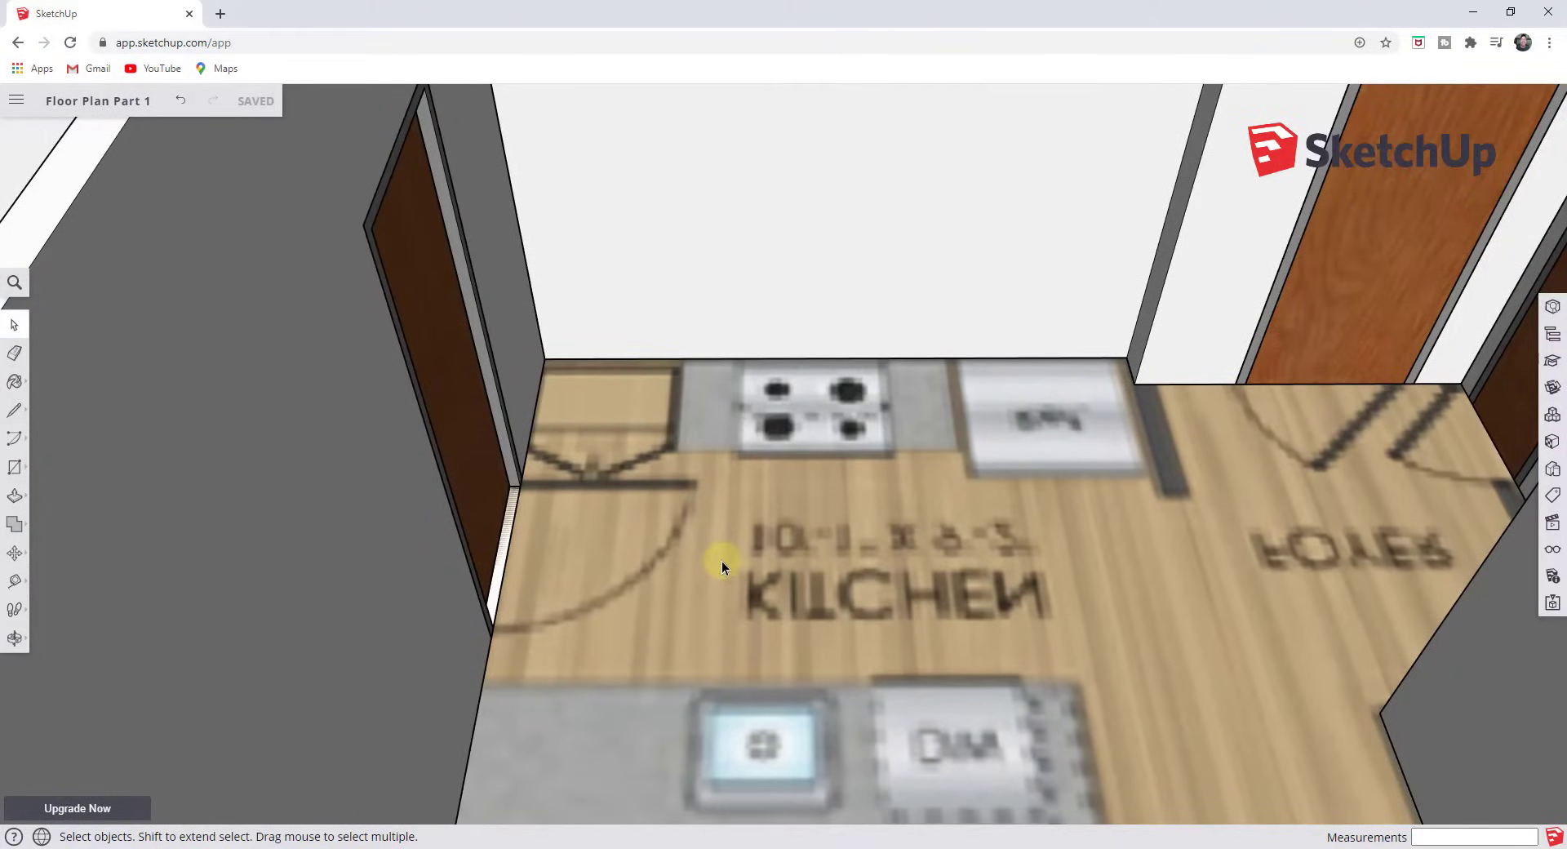
Draw a 10 by 18 inch rectangle against the back wall, just beside the stove on the kitchen floor plan.
{"action": "key", "text": "r"}
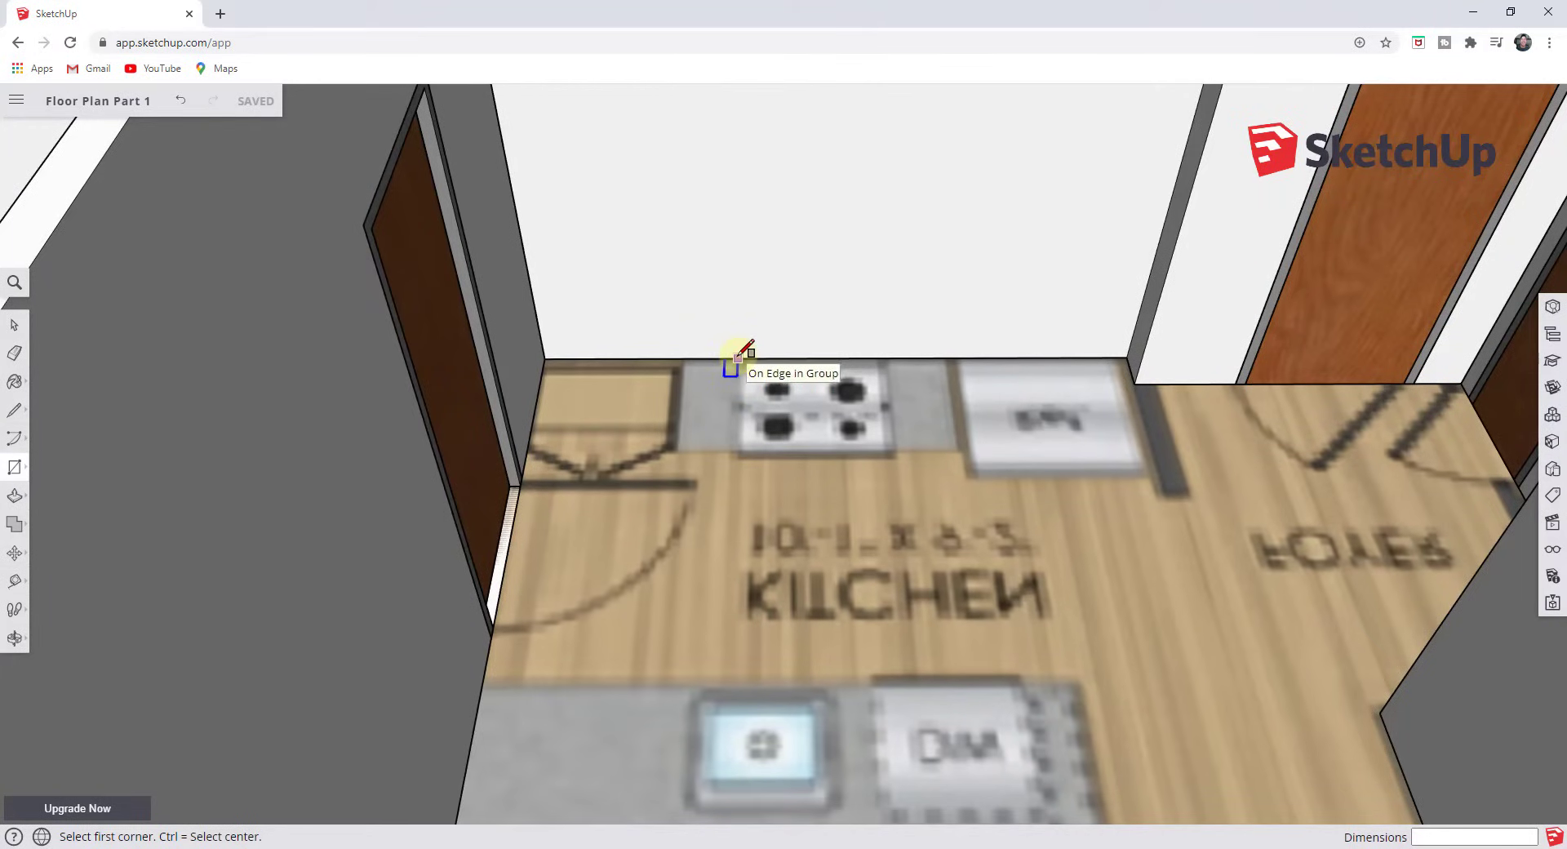
{"action": "left_click", "coordinate": [738, 357]}
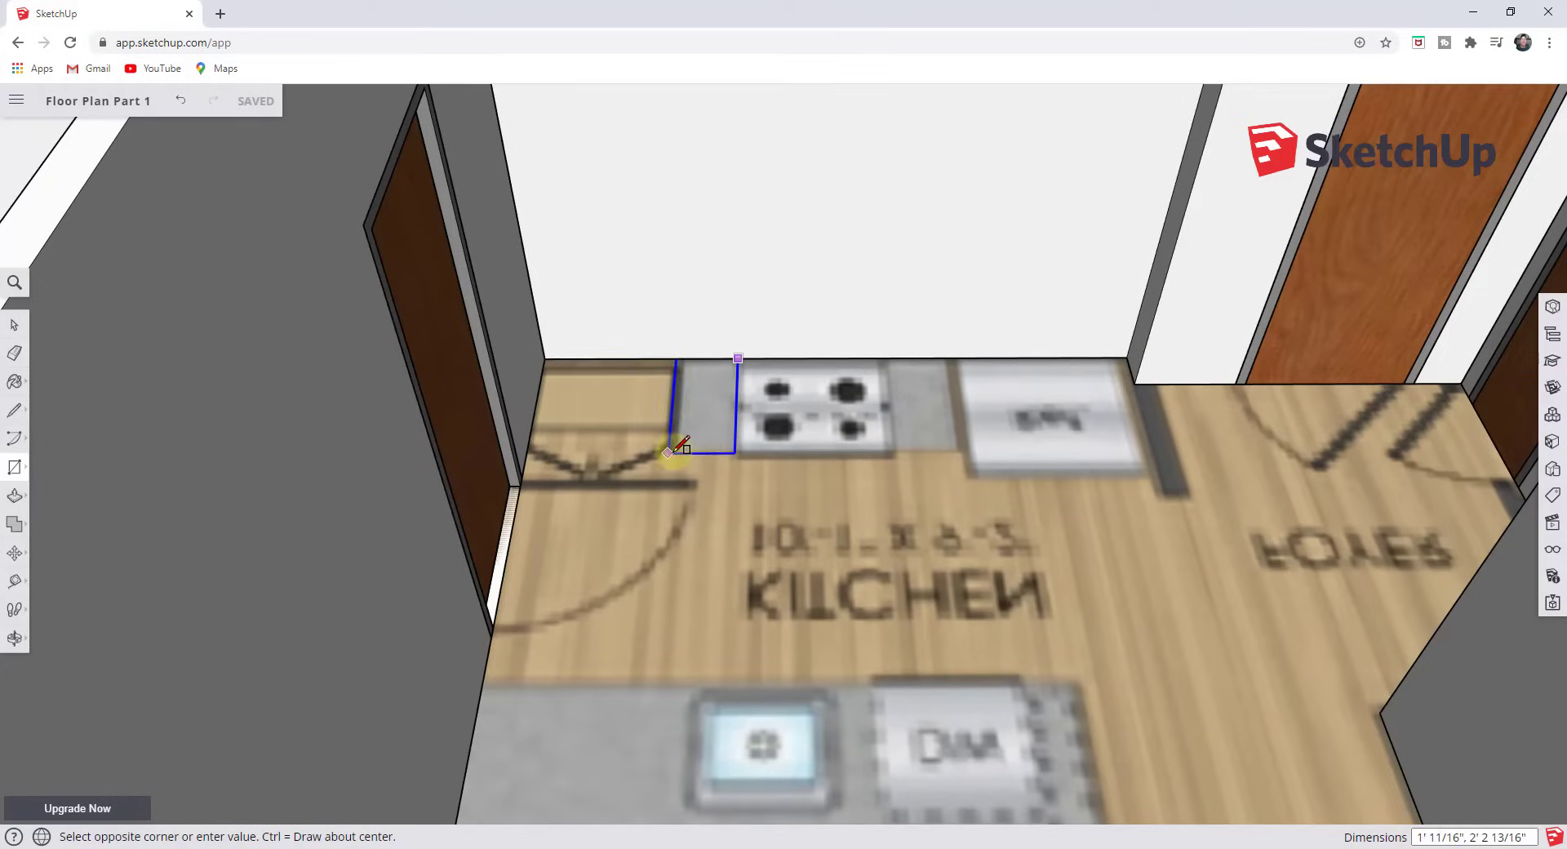
{"action": "type", "text": "10,16"}
{"action": "key", "text": "Return"}
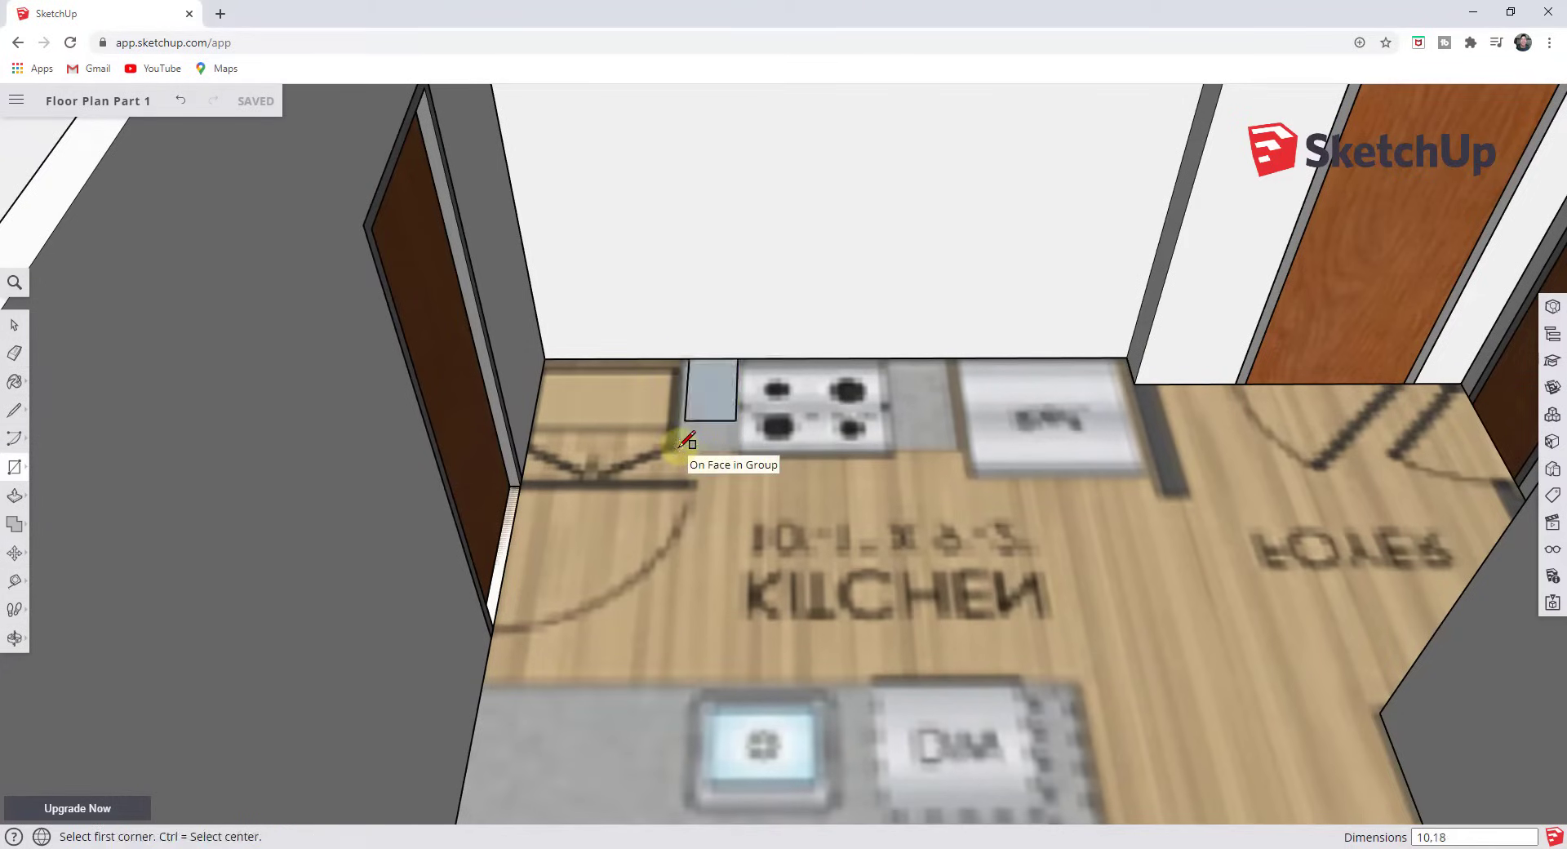
Move the front edge of the cabinet rectangle 6 inches outward, away from the back wall.
{"action": "key", "text": "space"}
{"action": "scroll", "coordinate": [706, 425], "scroll_direction": "up", "scroll_amount": 3}
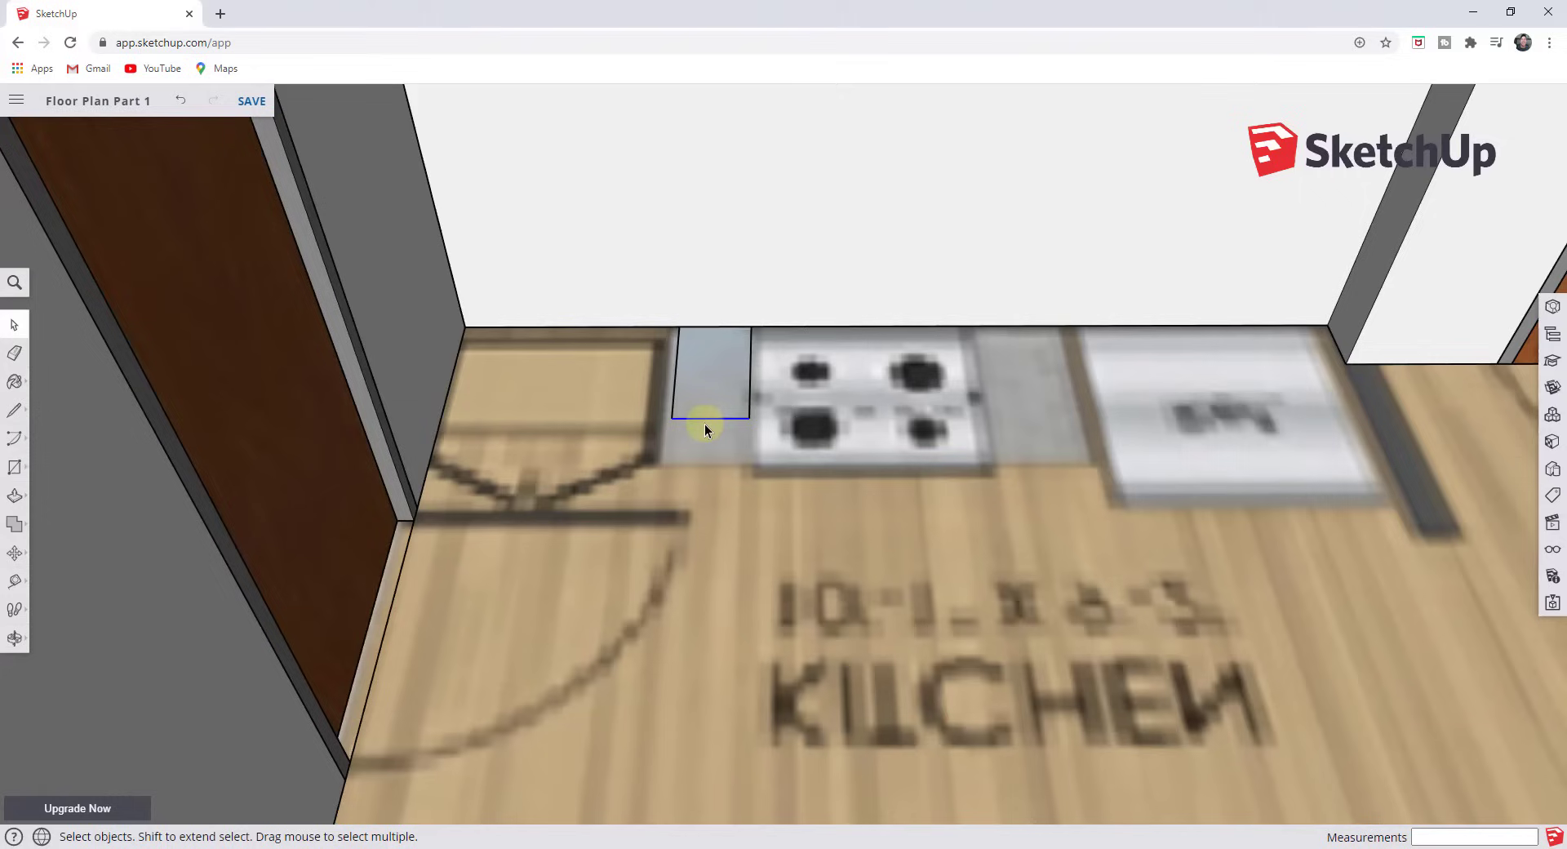
{"action": "key", "text": "m"}
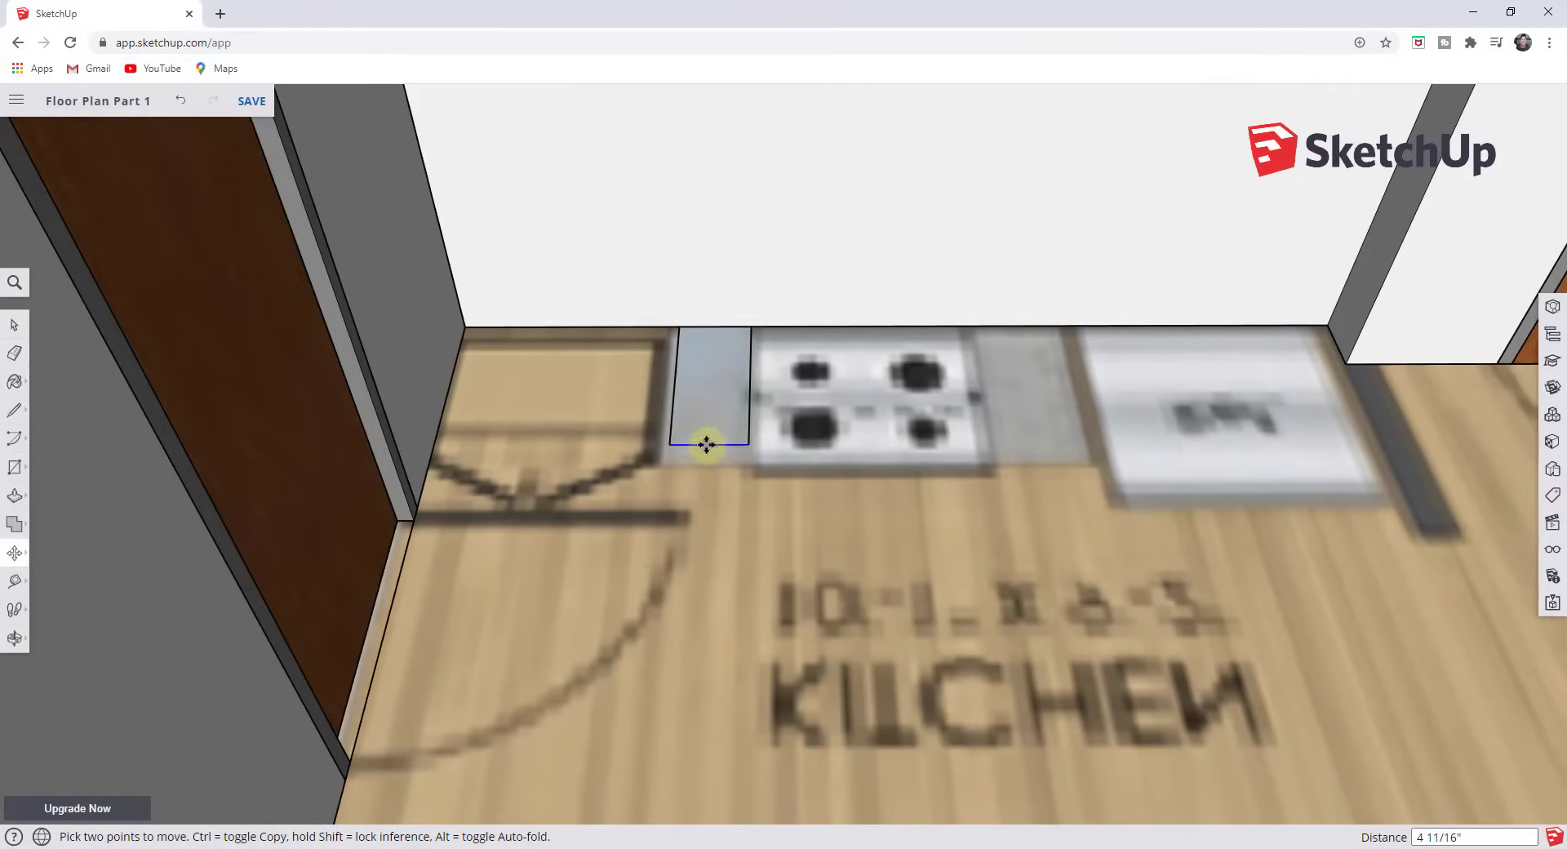
{"action": "left_click", "coordinate": [706, 451]}
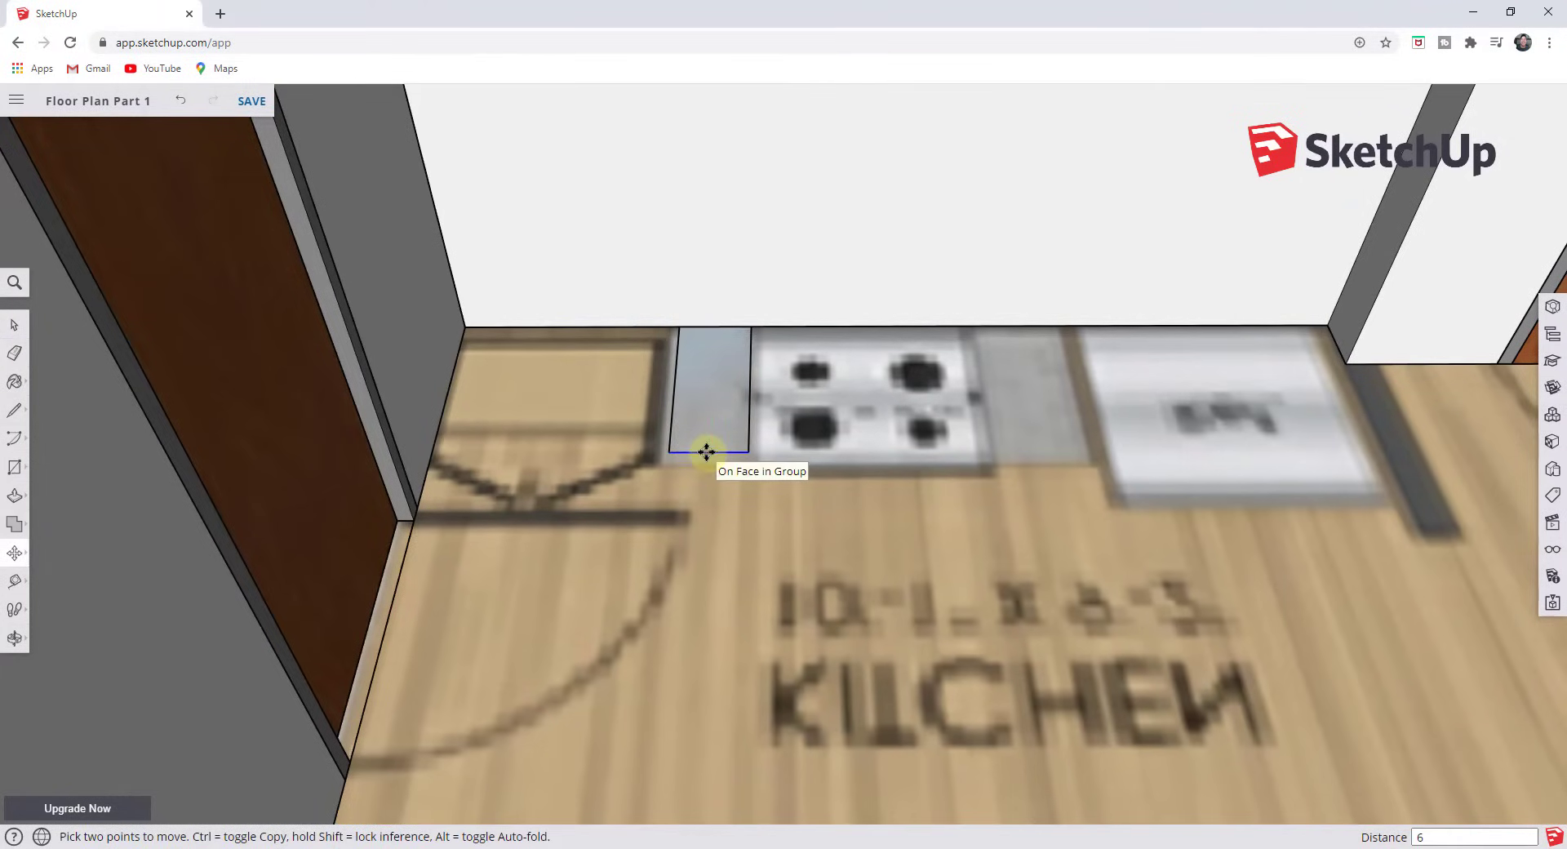
{"action": "key", "text": "space"}
Push/Pull the cabinet footprint beside the stove up to a height of 2' 8".
{"action": "middle_click_drag", "start_coordinate": [730, 415], "coordinate": [811, 412]}
{"action": "scroll", "coordinate": [737, 385], "scroll_direction": "up", "scroll_amount": 3}
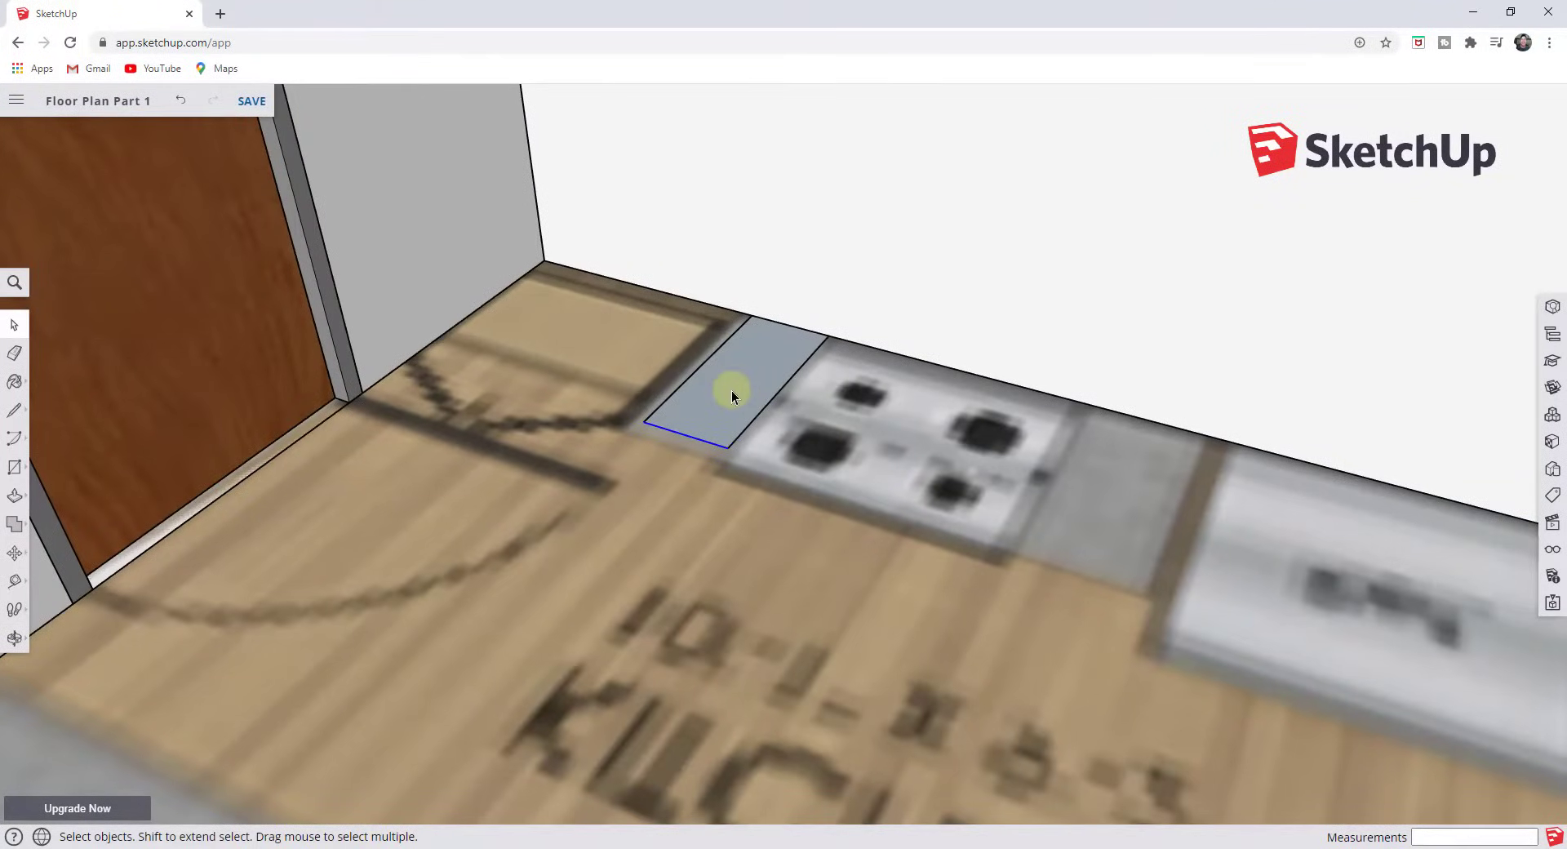
{"action": "key", "text": "p"}
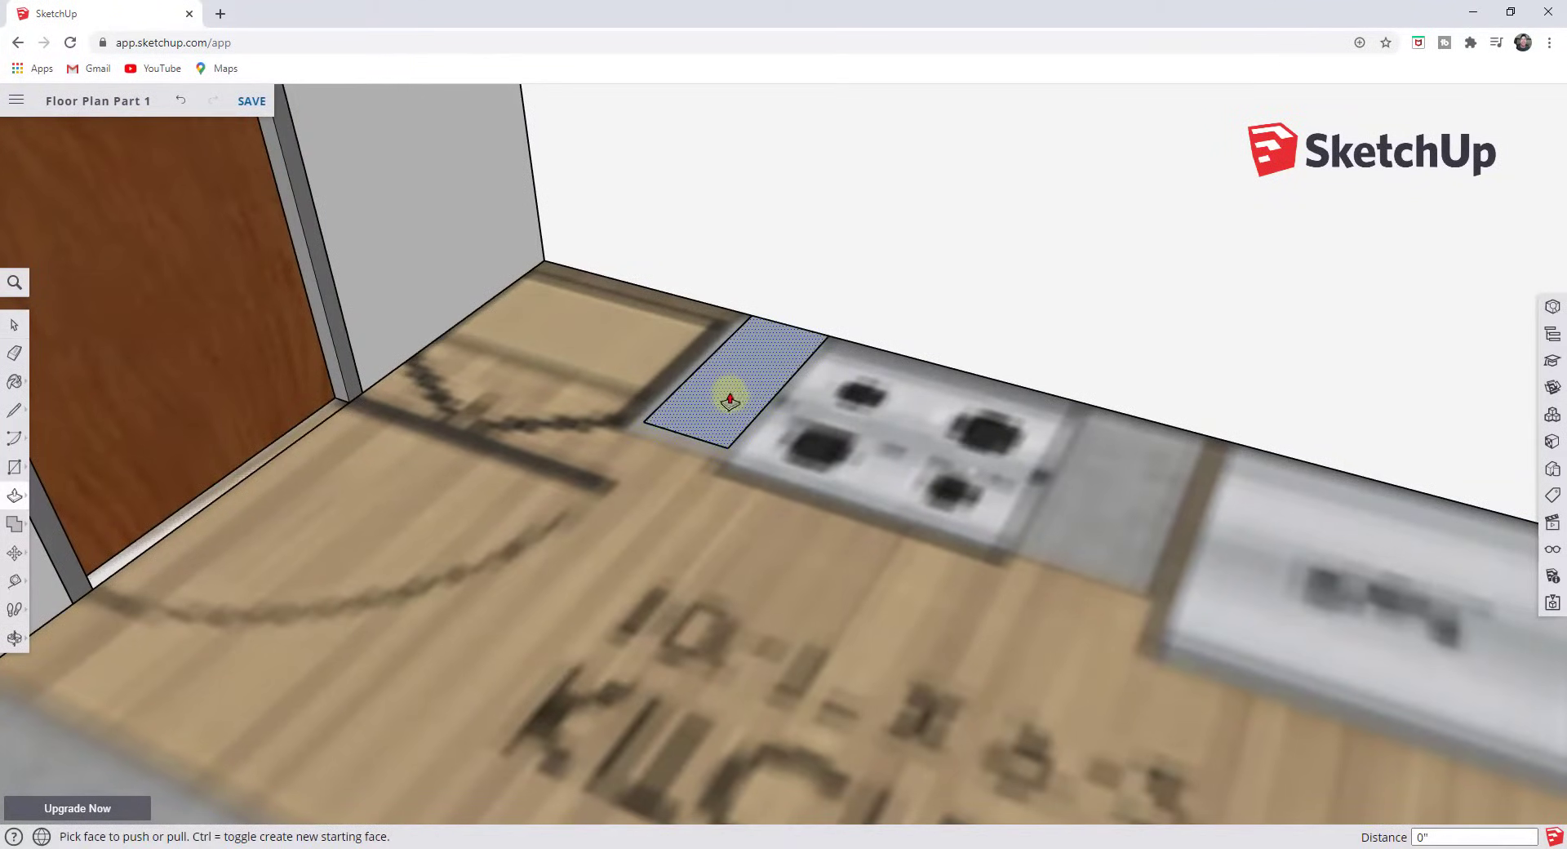
{"action": "left_click", "coordinate": [727, 399]}
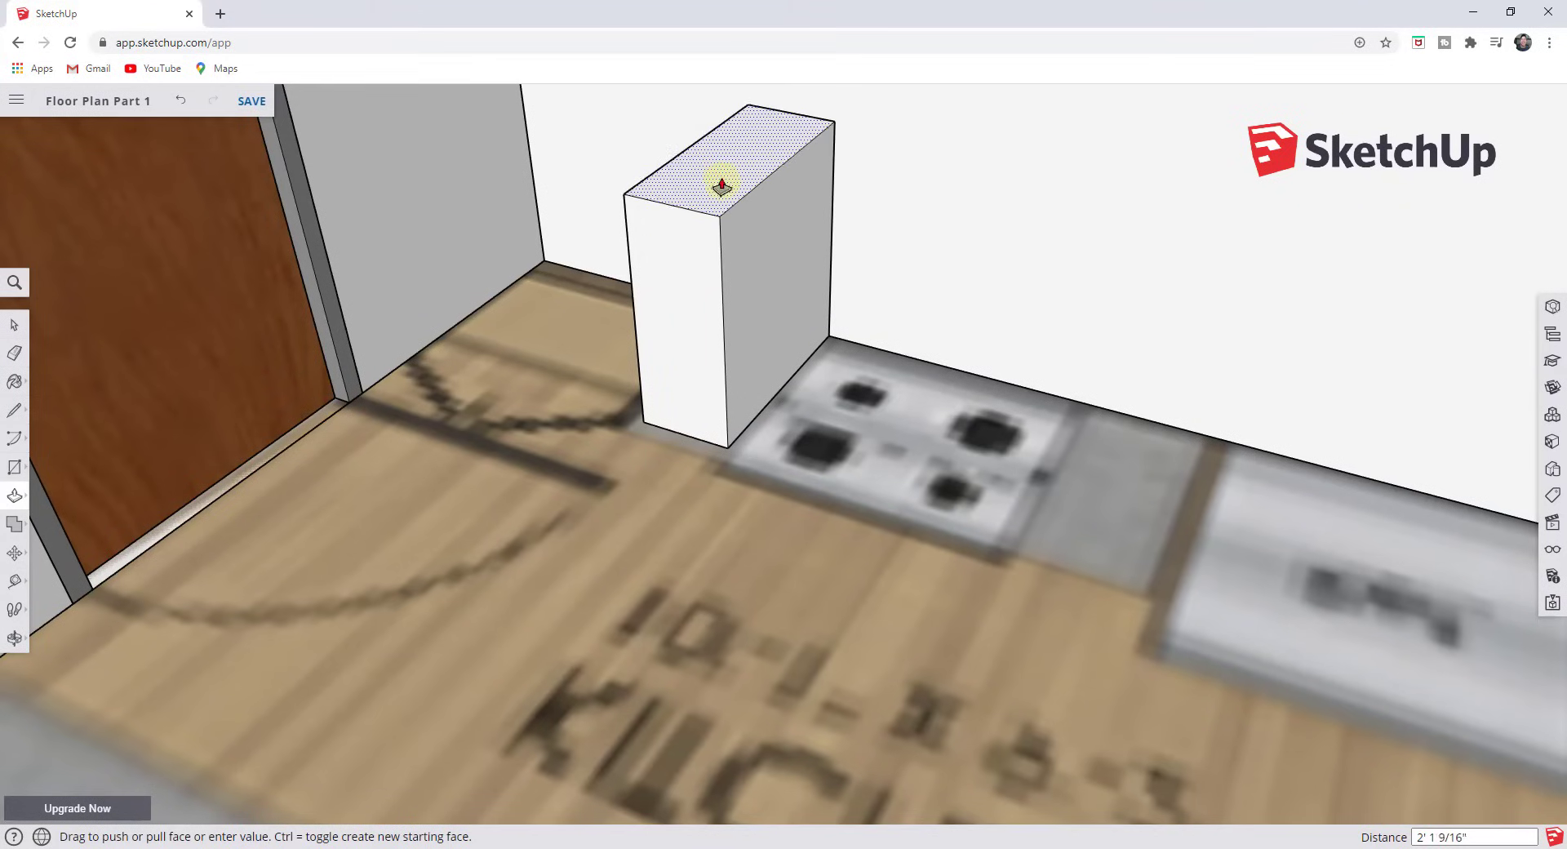
{"action": "left_click", "coordinate": [726, 120]}
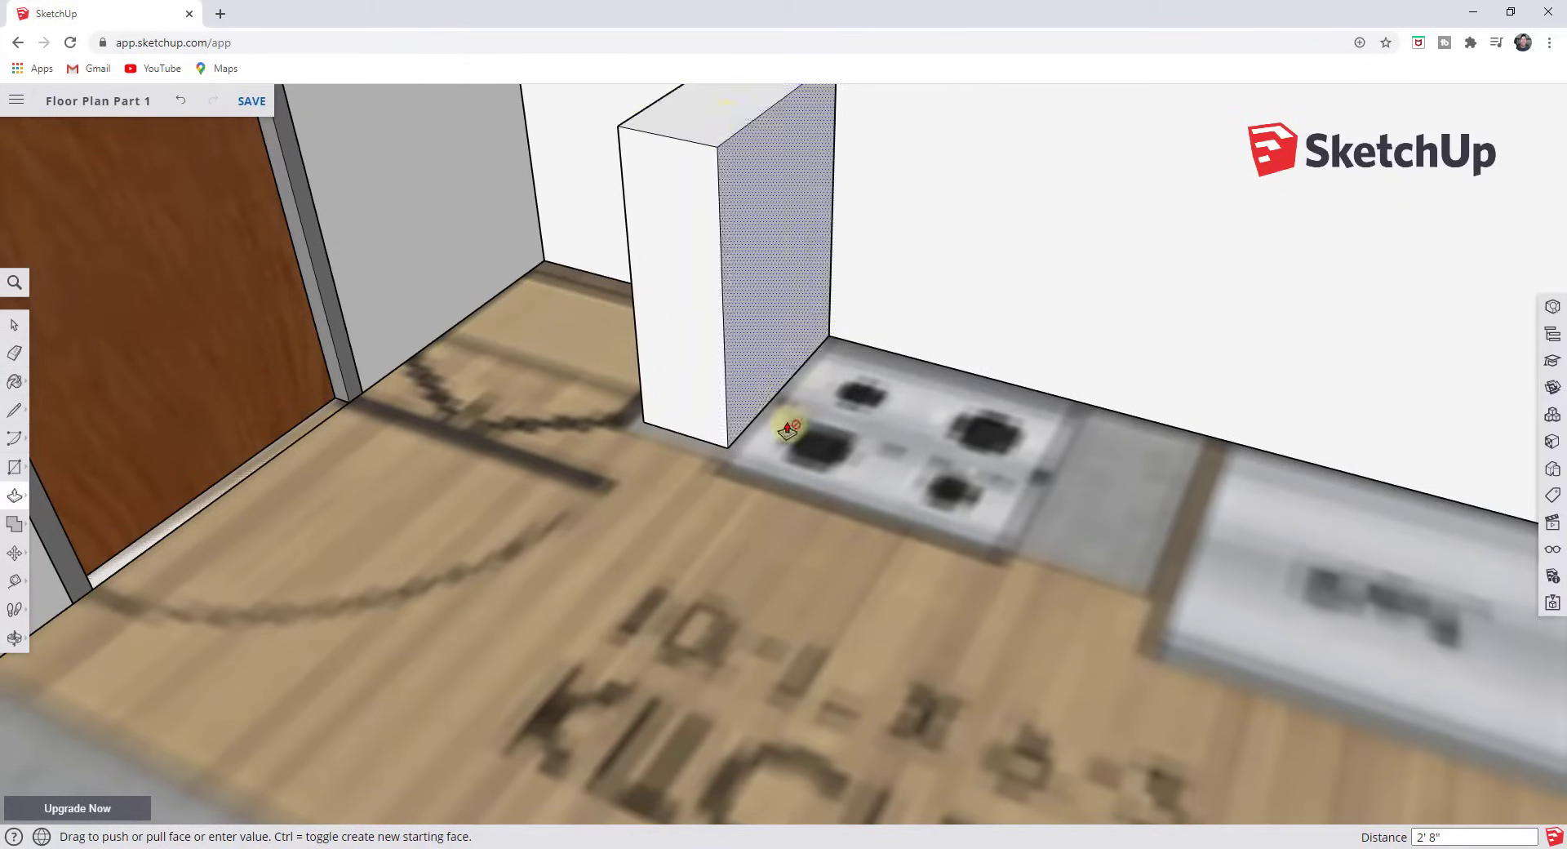
{"action": "middle_click_drag", "start_coordinate": [787, 430], "coordinate": [728, 336]}
{"action": "scroll", "coordinate": [767, 351], "scroll_direction": "up", "scroll_amount": 3}
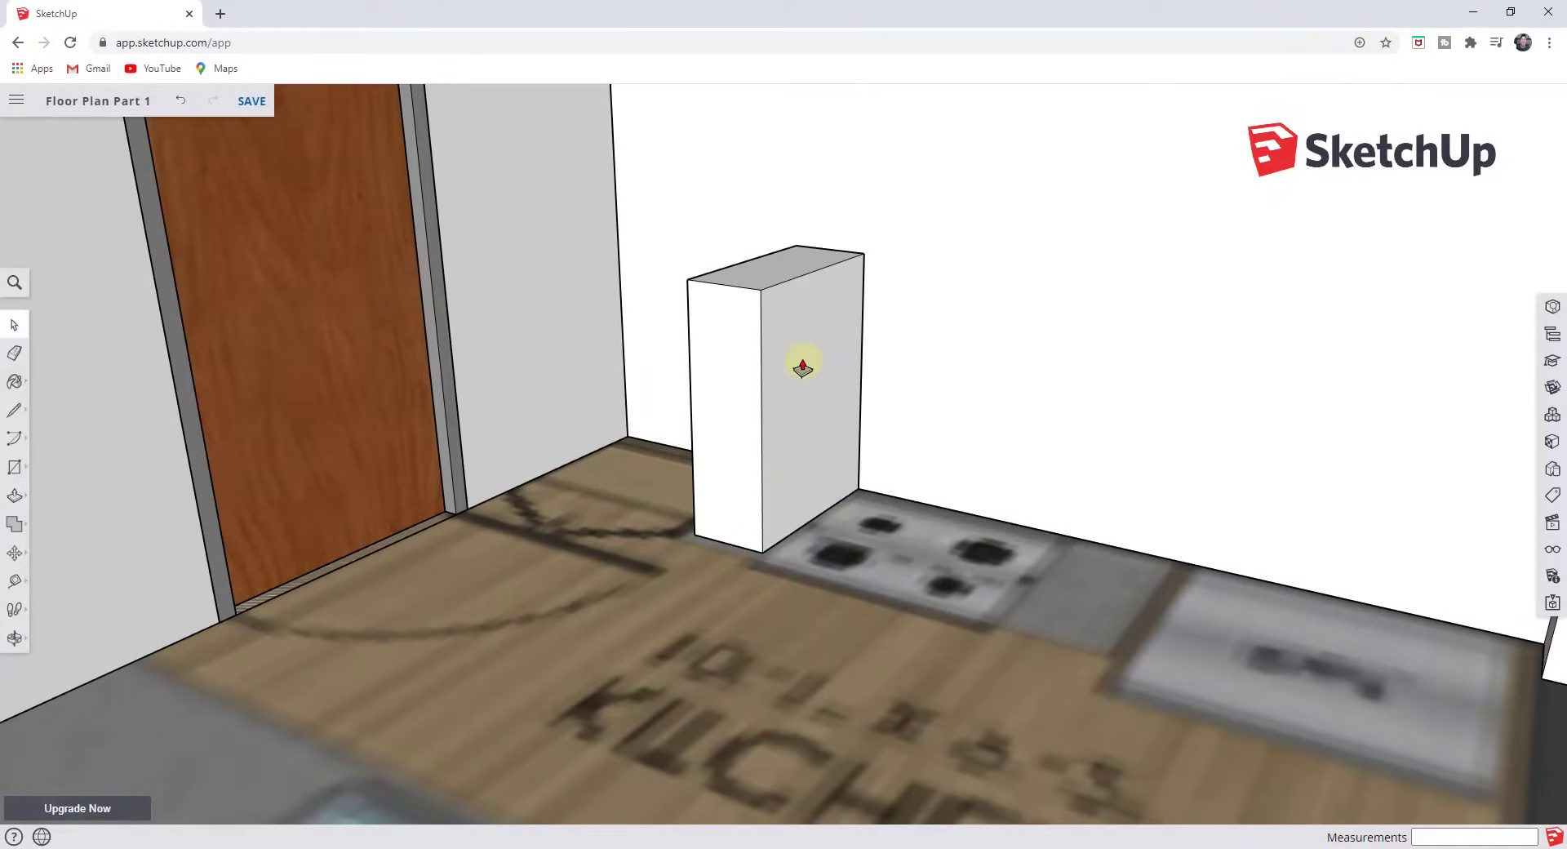
{"action": "key", "text": "space"}
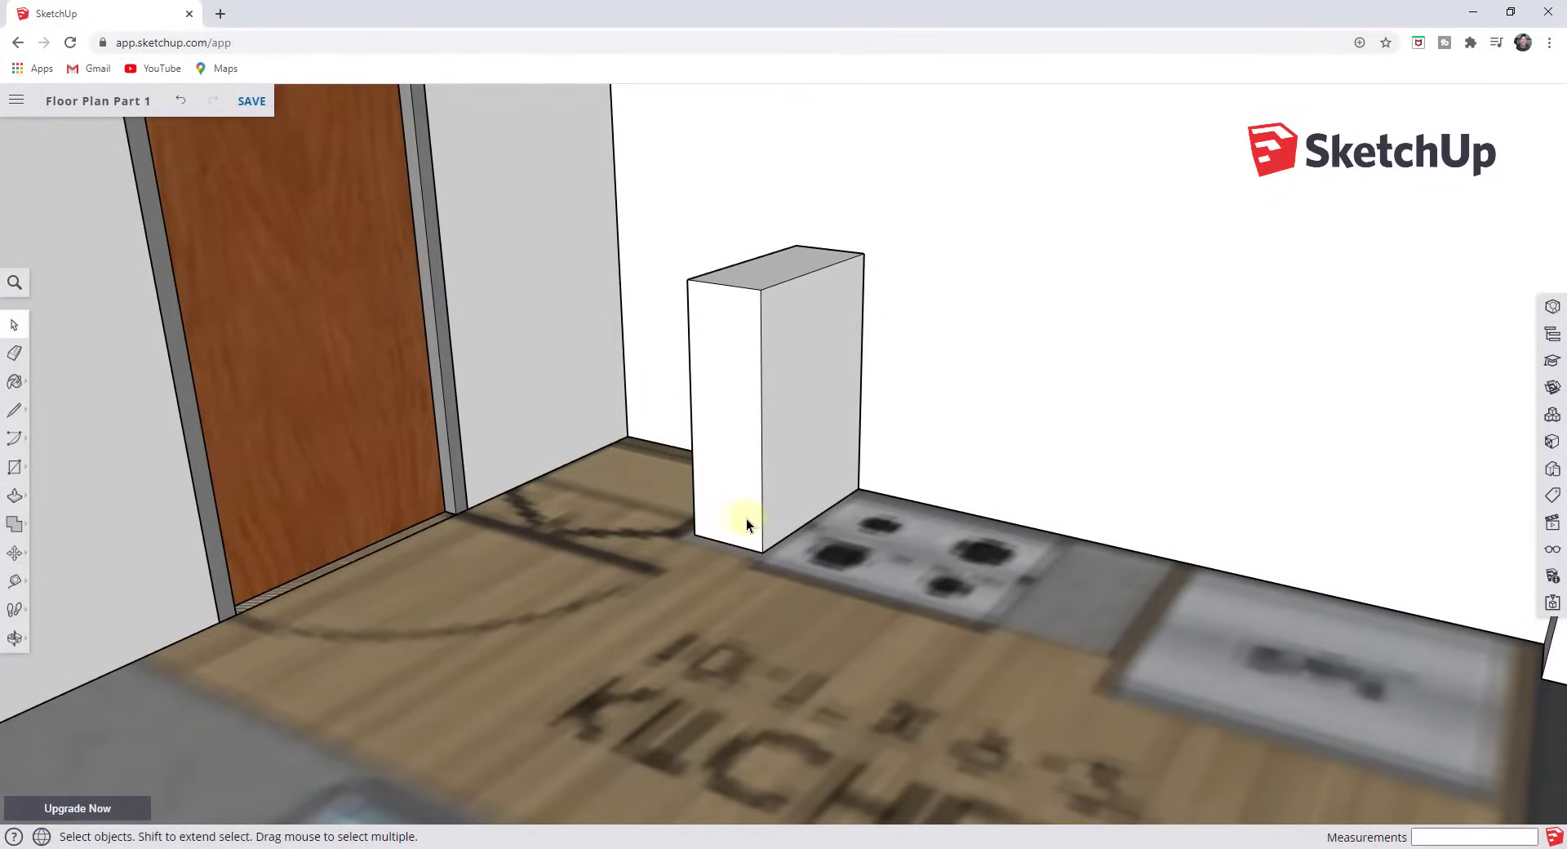
Draw a toe-kick line across the cabinet's front face, 2 inches above the floor.
{"action": "scroll", "coordinate": [756, 522], "scroll_direction": "up", "scroll_amount": 2}
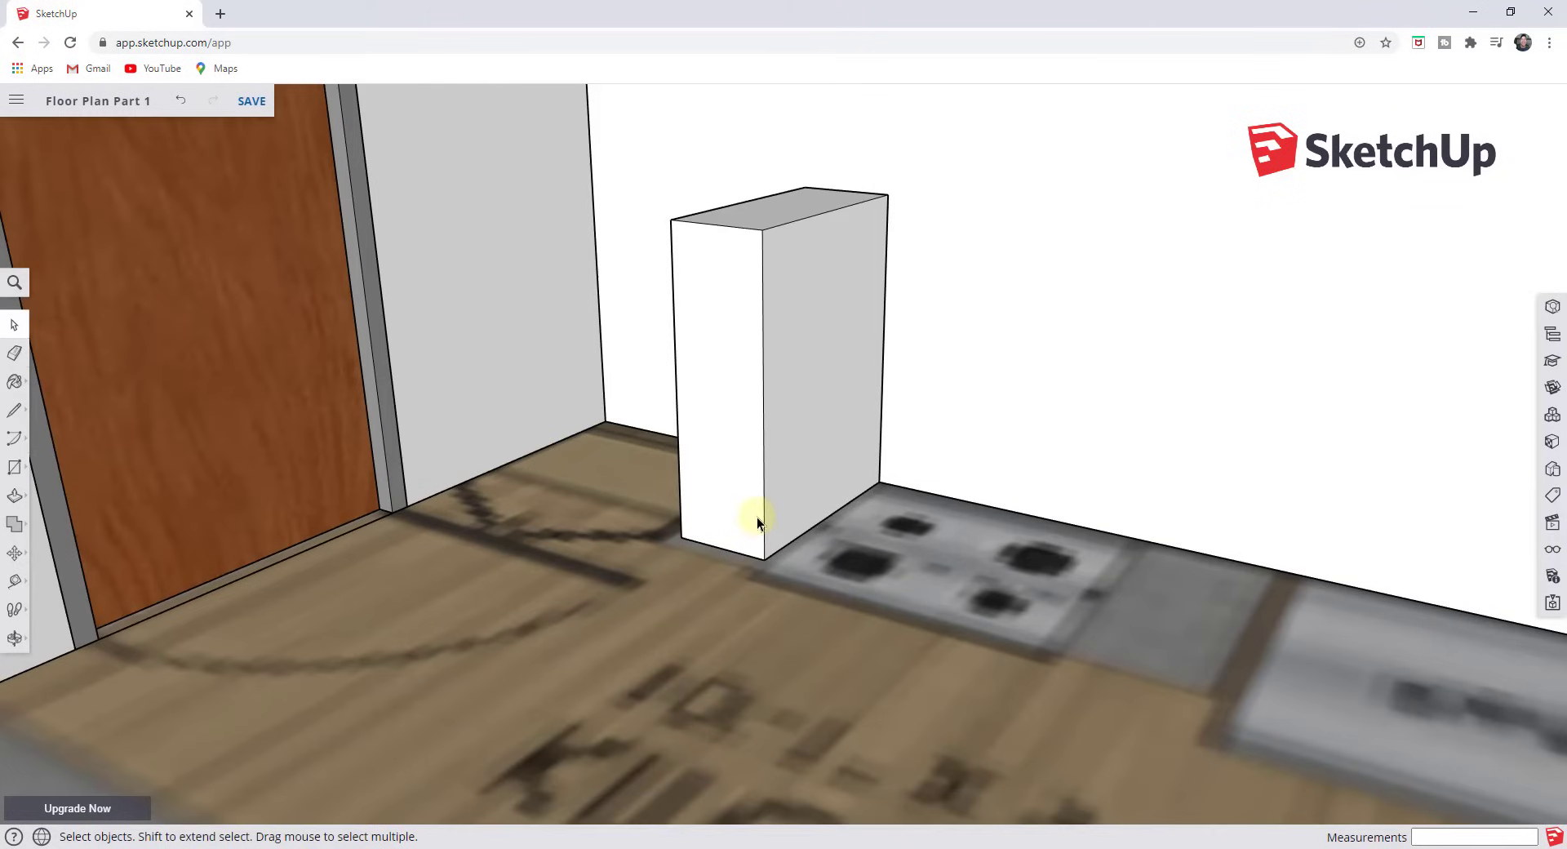
{"action": "key", "text": "l"}
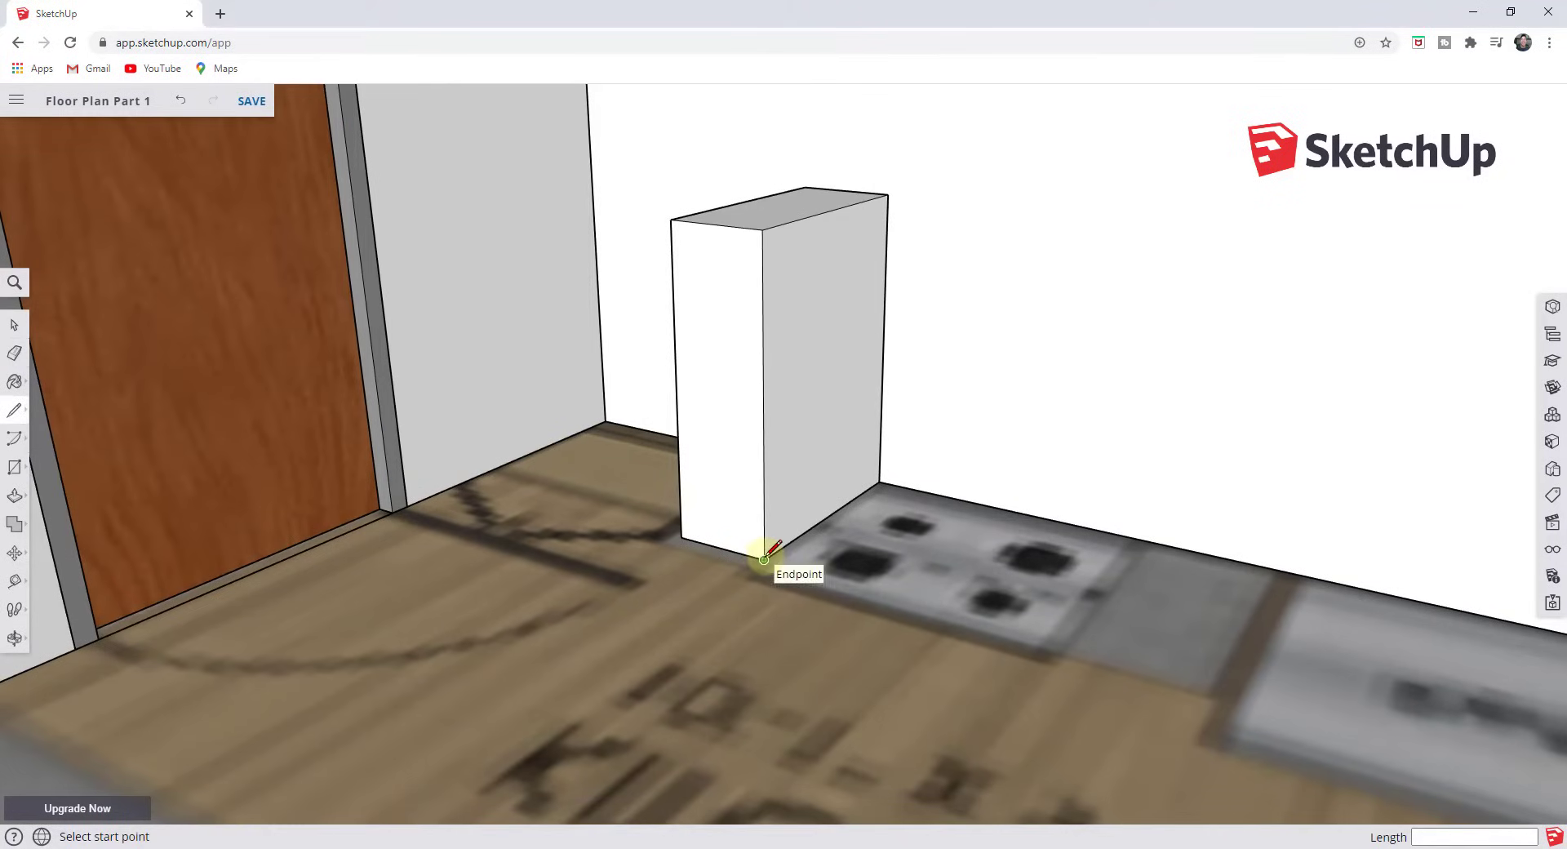
{"action": "left_click", "coordinate": [764, 560]}
{"action": "type", "text": "2"}
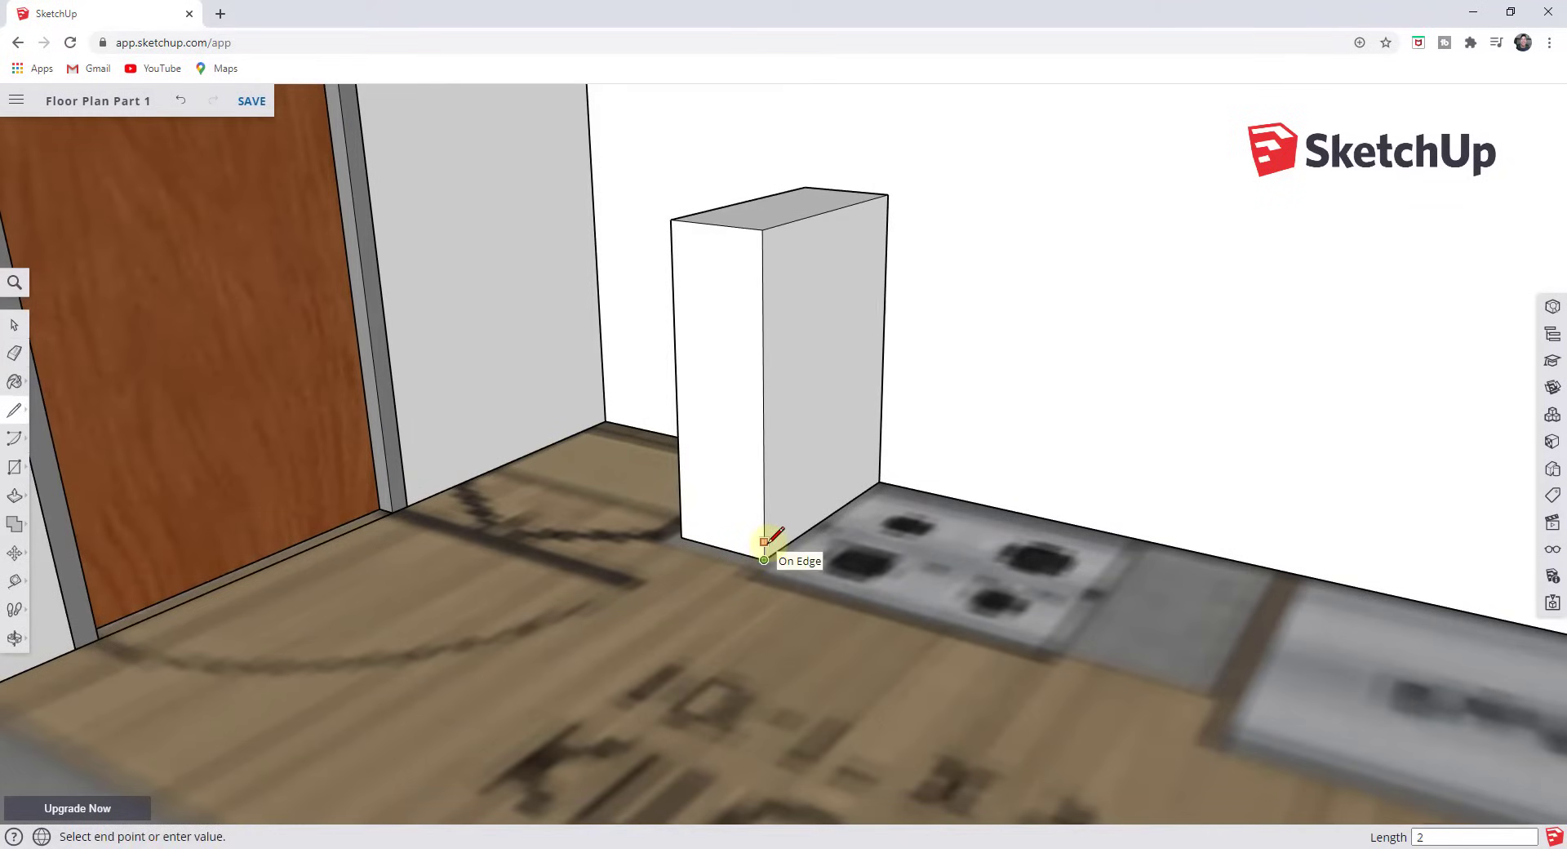
{"action": "key", "text": "Return"}
{"action": "left_click", "coordinate": [764, 541]}
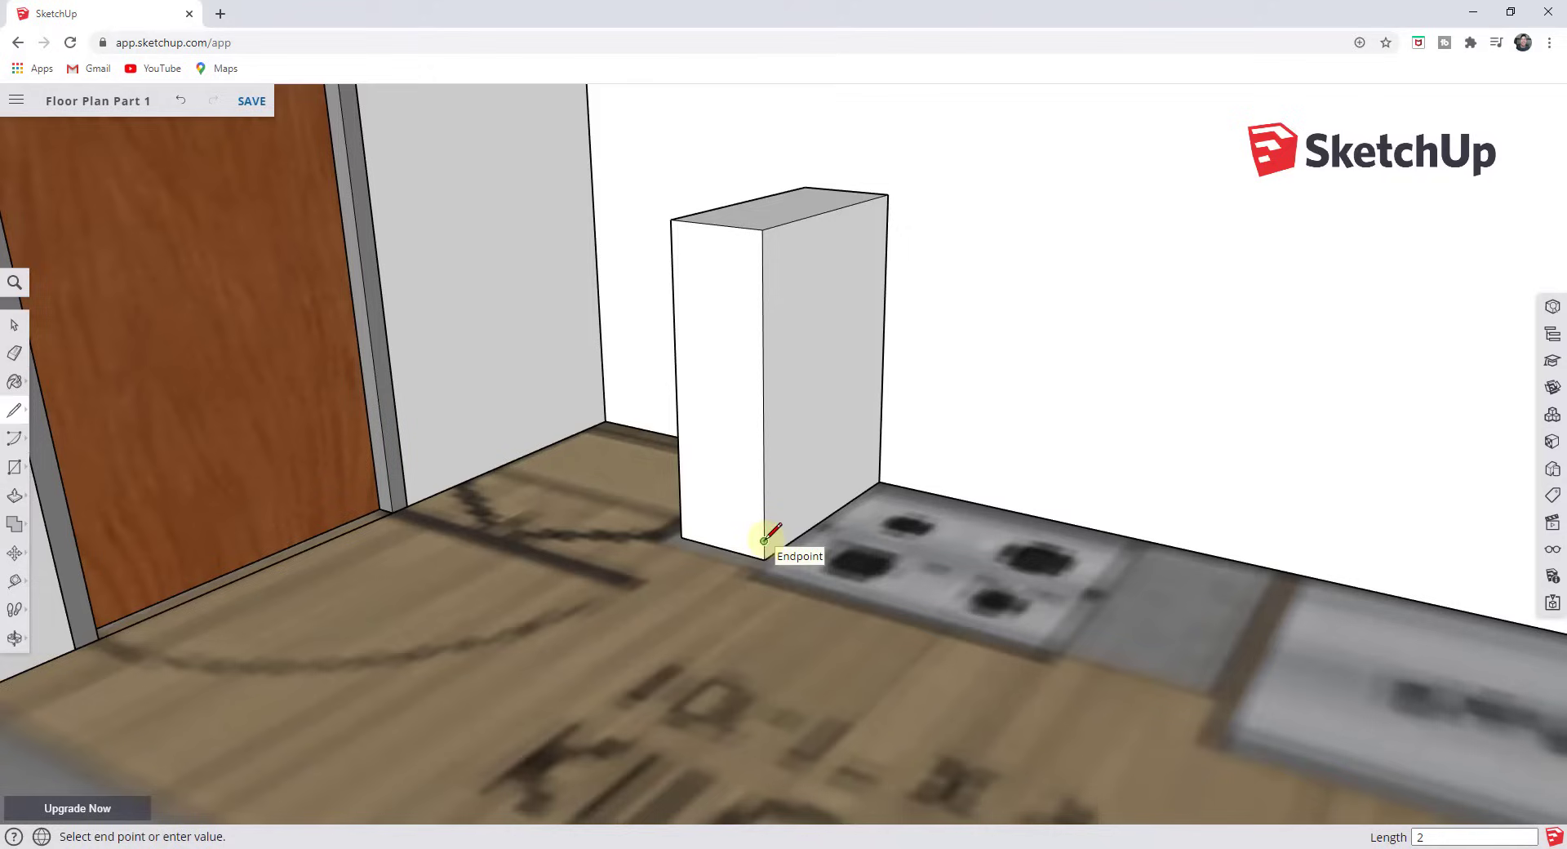
{"action": "left_click", "coordinate": [684, 523]}
{"action": "key", "text": "space"}
Push the toe-kick strip at the cabinet's base inward by about 15/16 inch.
{"action": "key", "text": "p"}
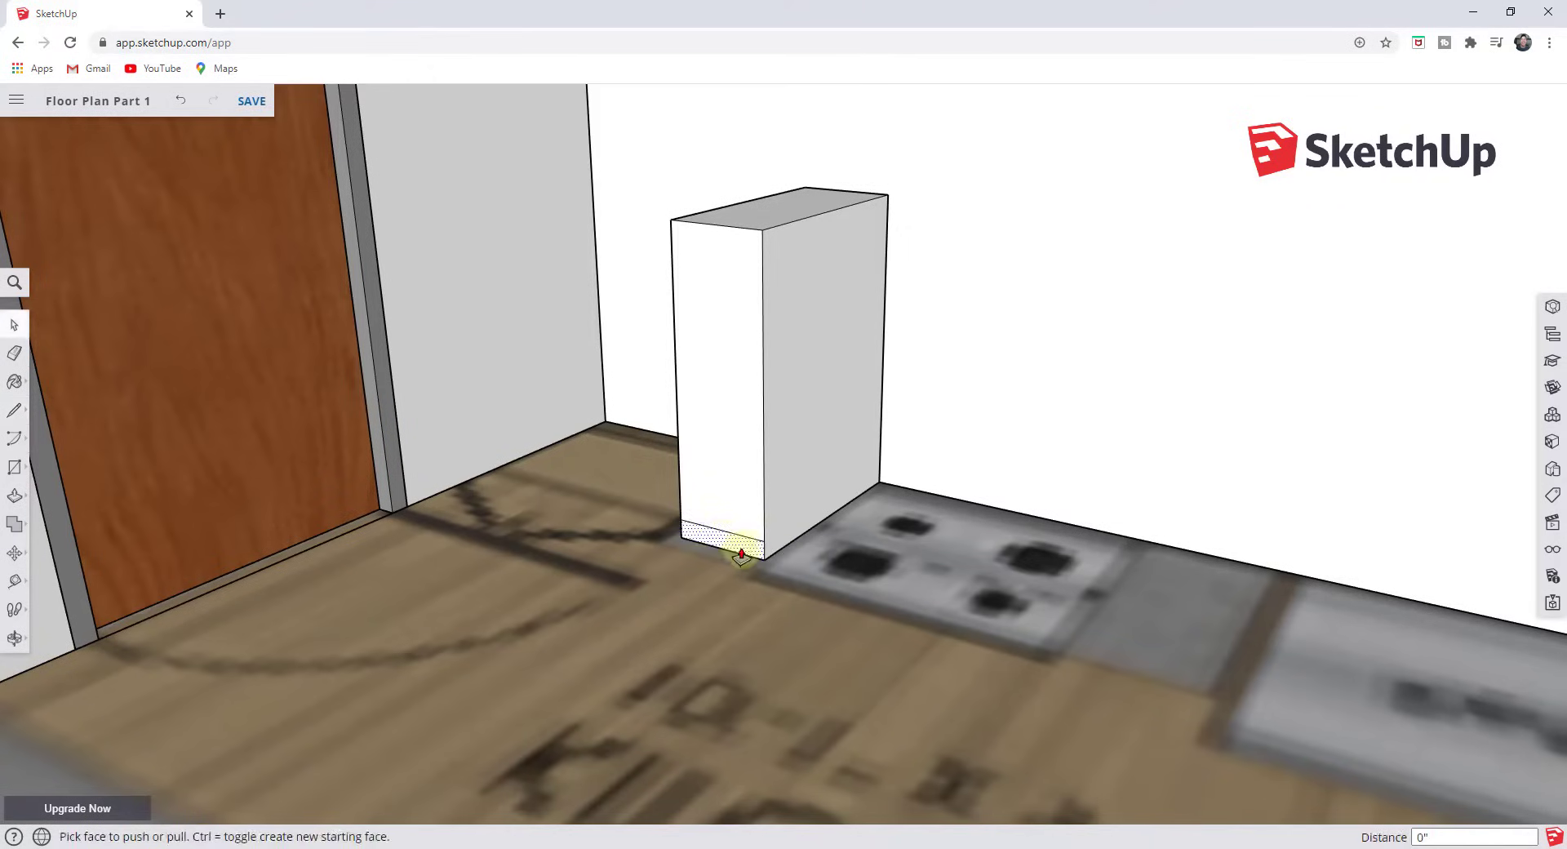
{"action": "left_click", "coordinate": [734, 549]}
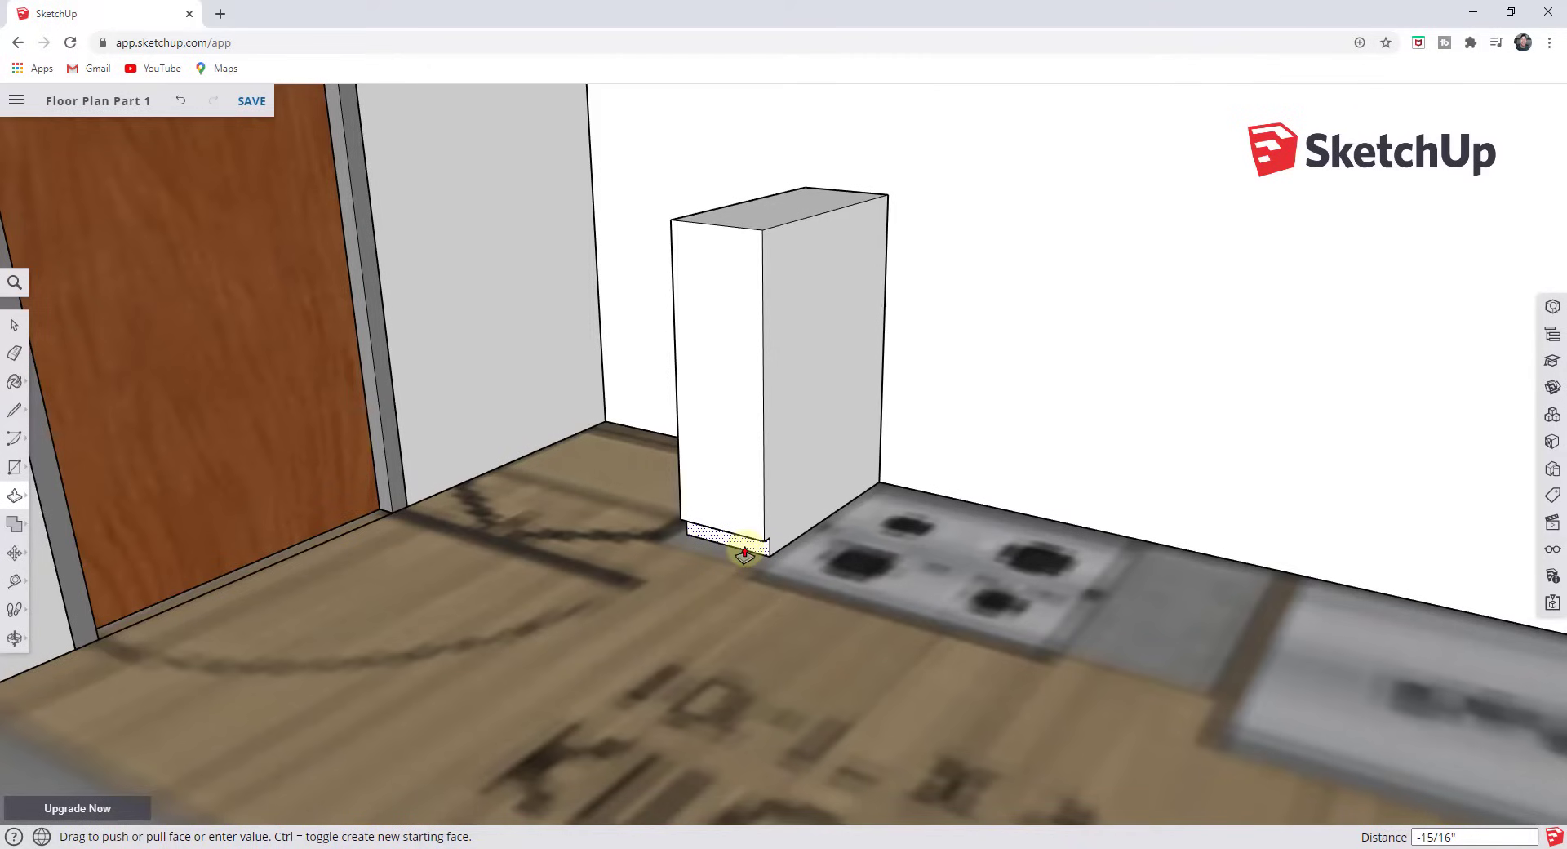
{"action": "left_click", "coordinate": [744, 555]}
{"action": "key", "text": "space"}
Select all of the cabinet's connected geometry and make it a group.
{"action": "middle_click_drag", "start_coordinate": [812, 554], "coordinate": [819, 446]}
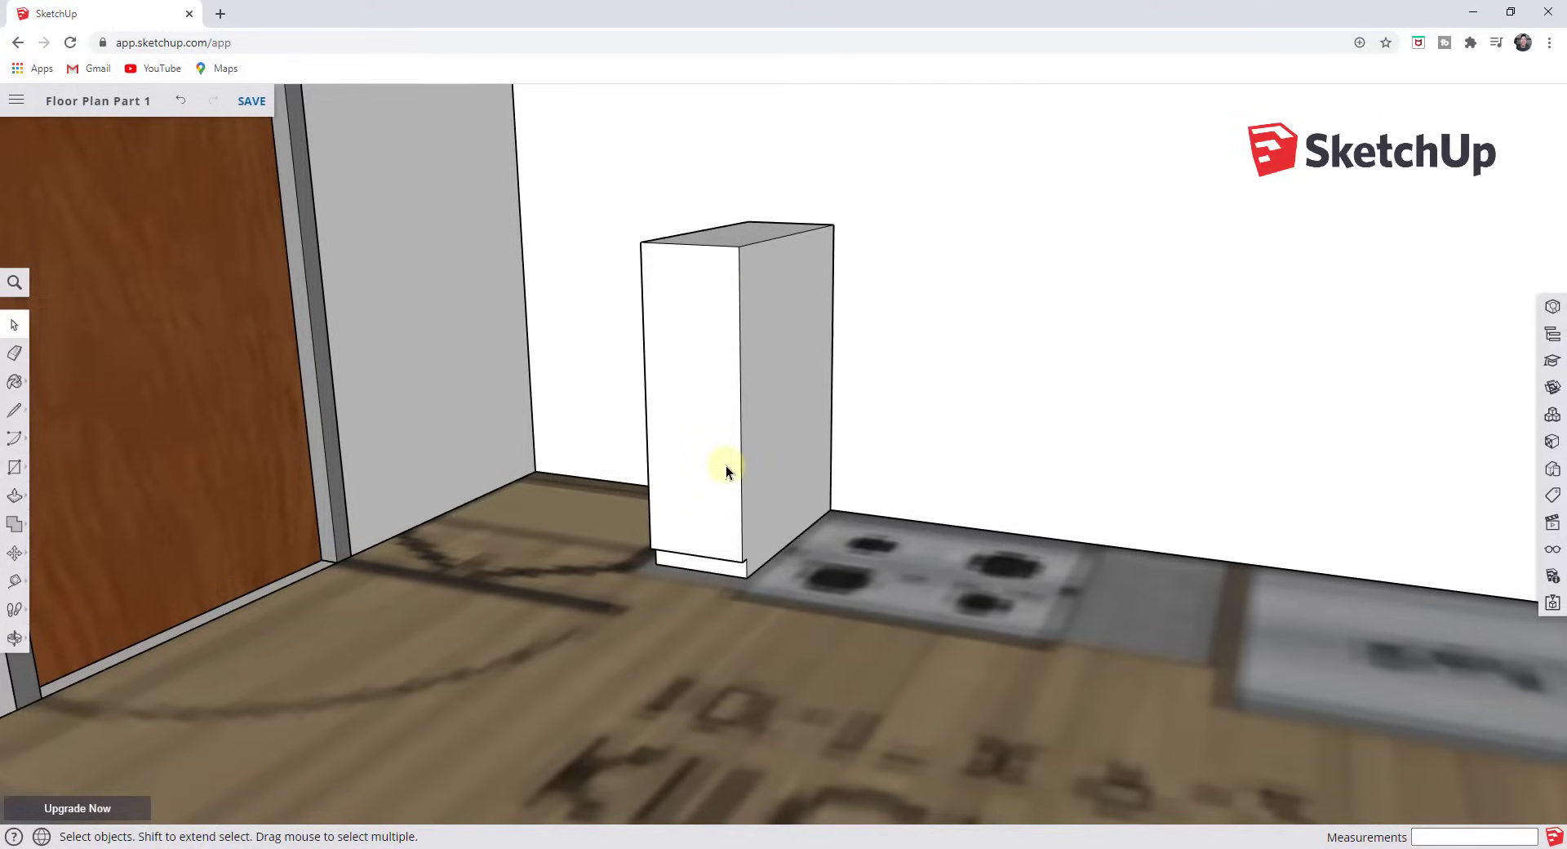
{"action": "scroll", "coordinate": [722, 320], "scroll_direction": "up", "scroll_amount": 1}
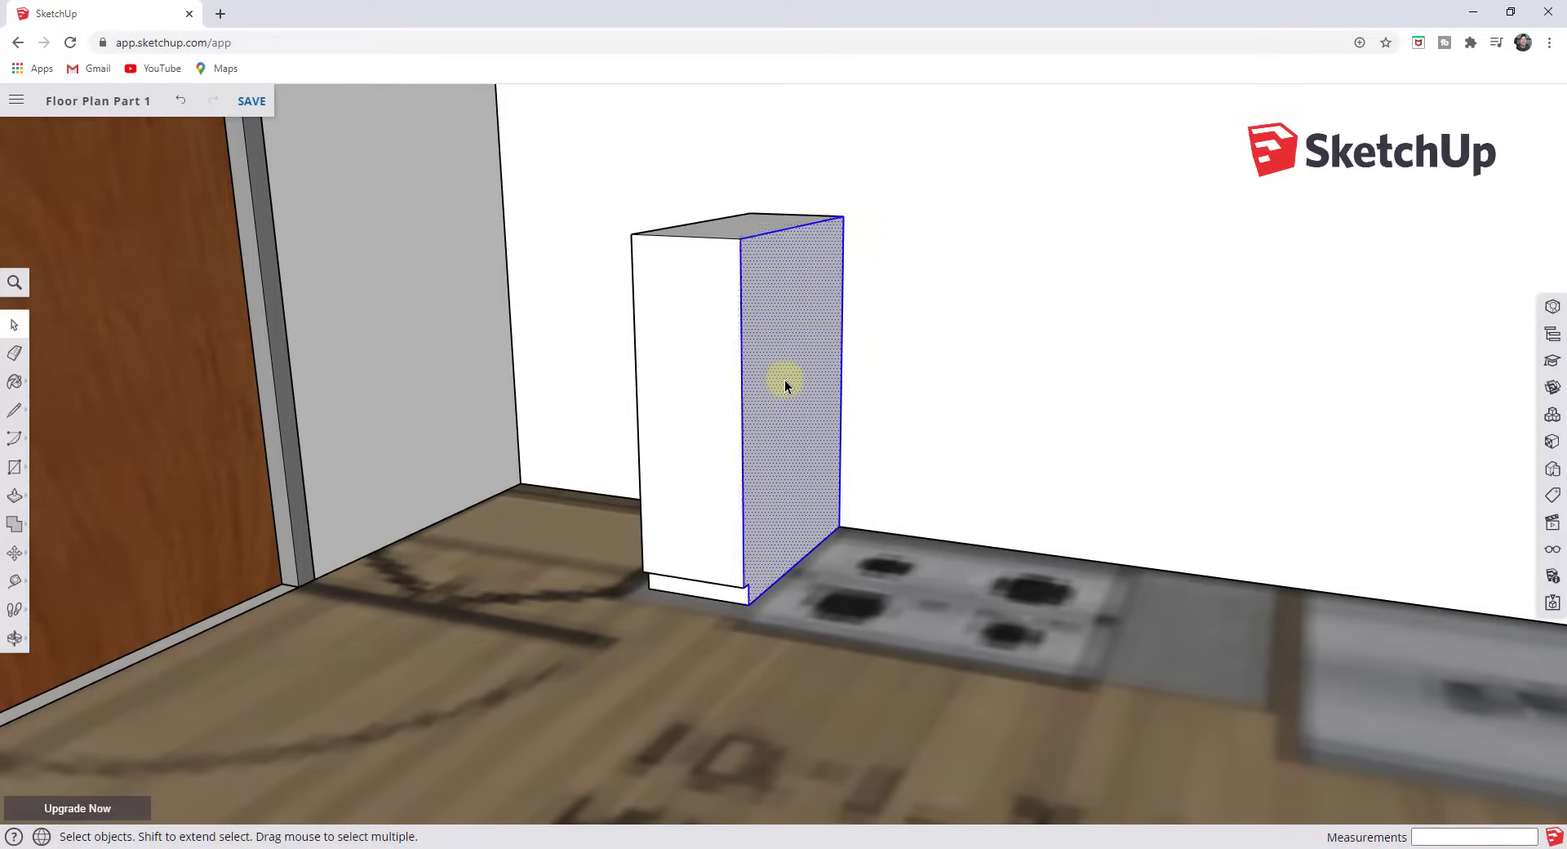
{"action": "triple_click", "coordinate": [785, 382]}
{"action": "right_click", "coordinate": [785, 382]}
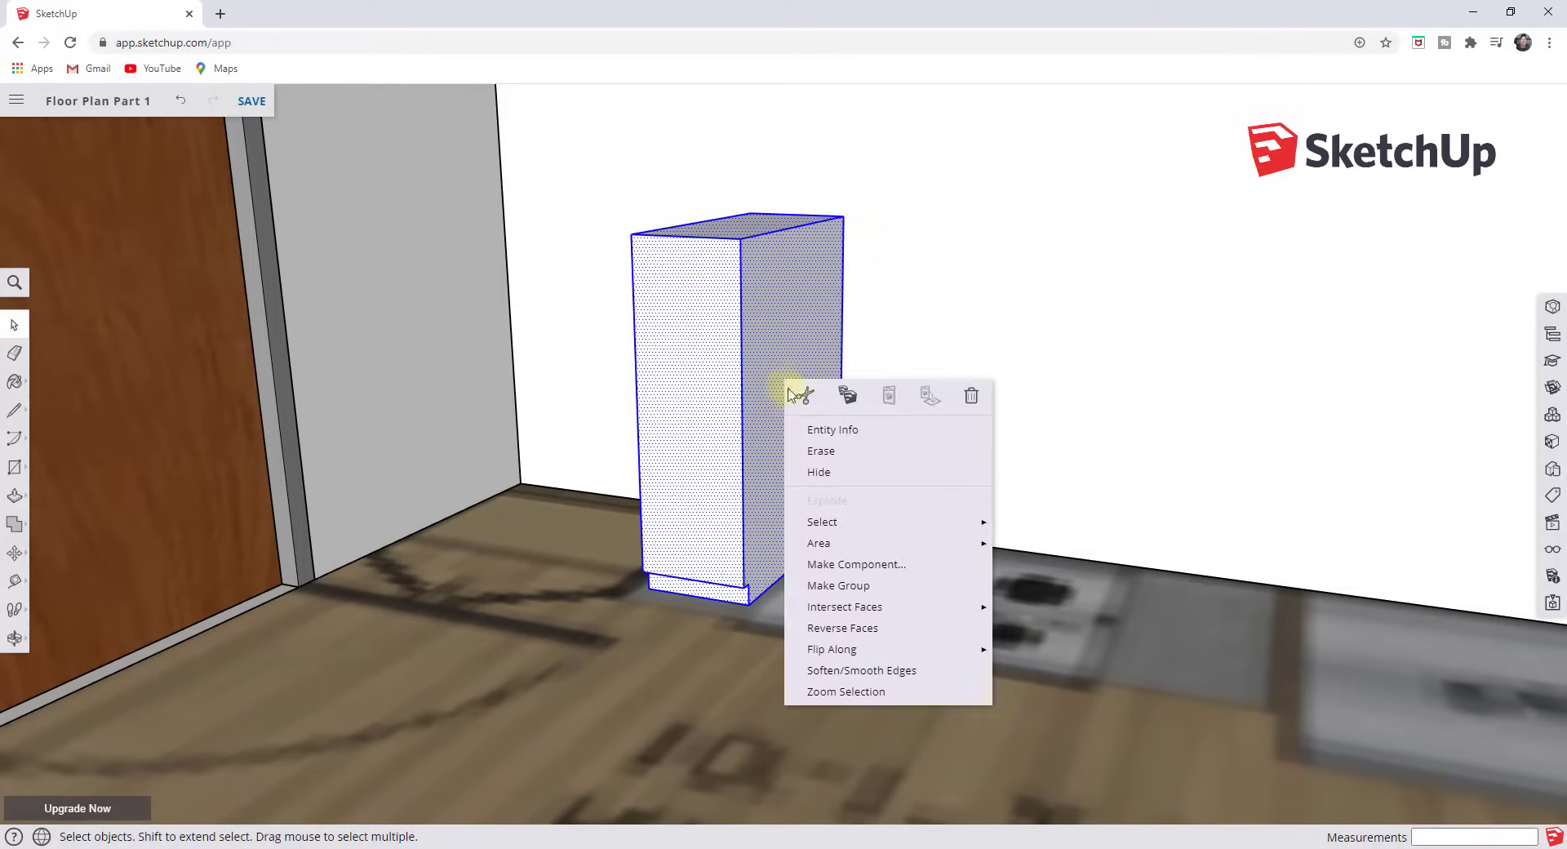
{"action": "left_click", "coordinate": [853, 586]}
{"action": "key", "text": "r"}
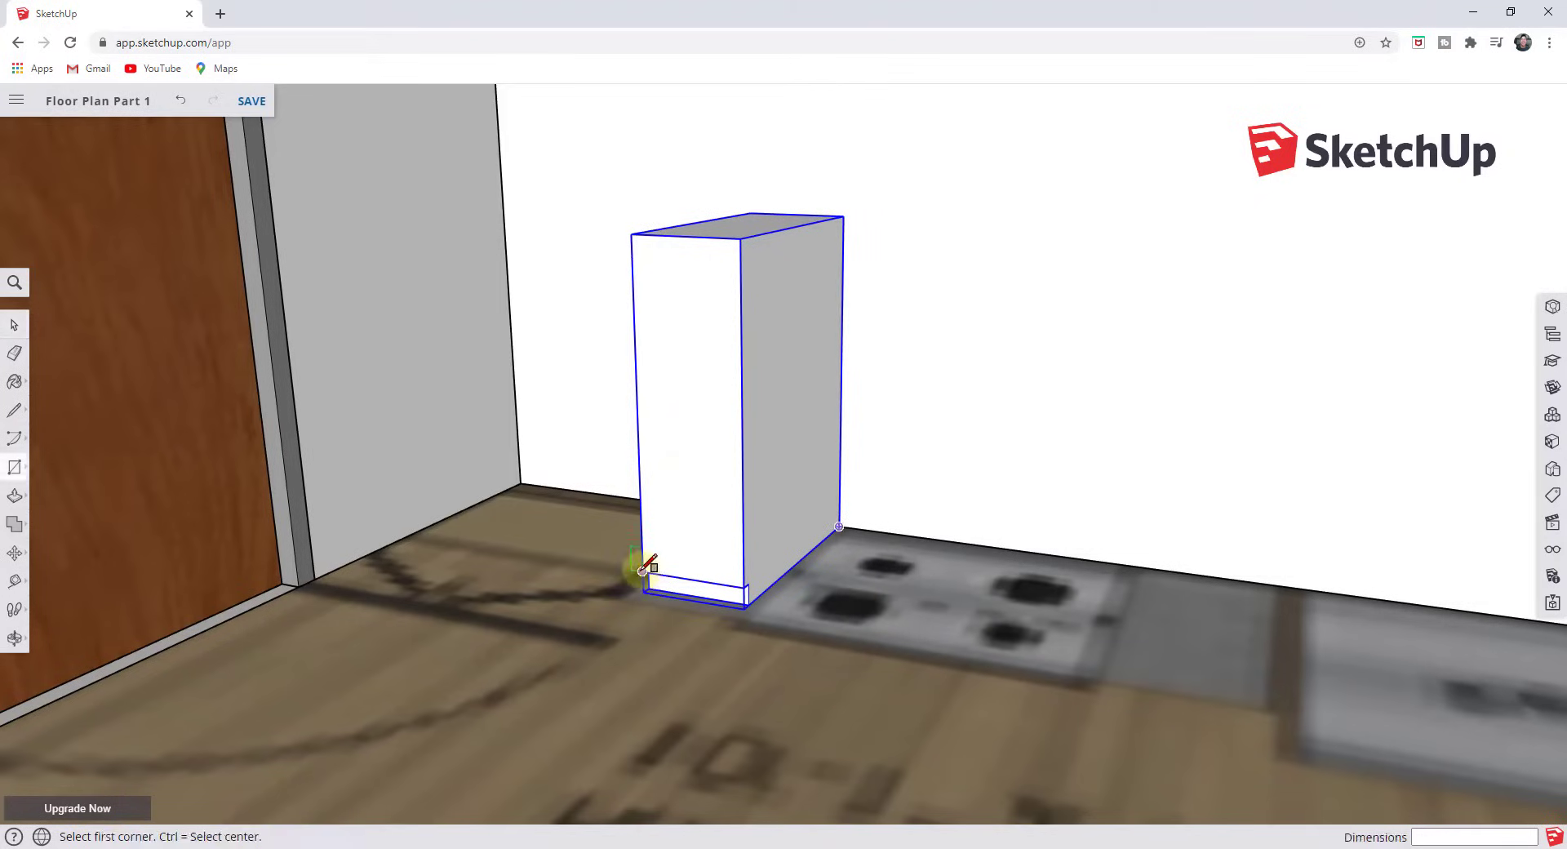
{"action": "key", "text": "space"}
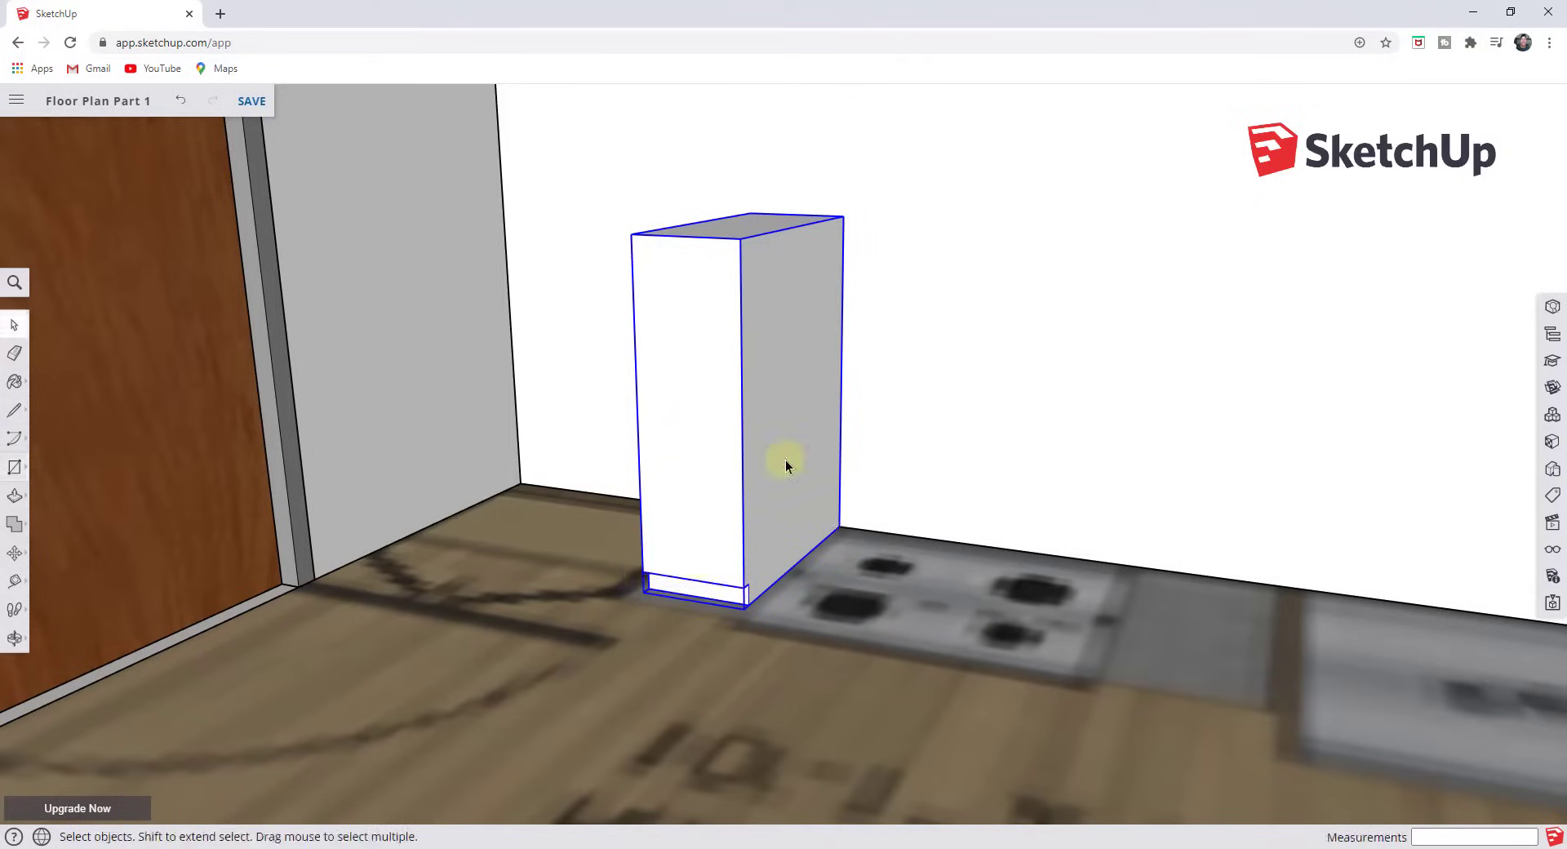
{"action": "double_click", "coordinate": [743, 464]}
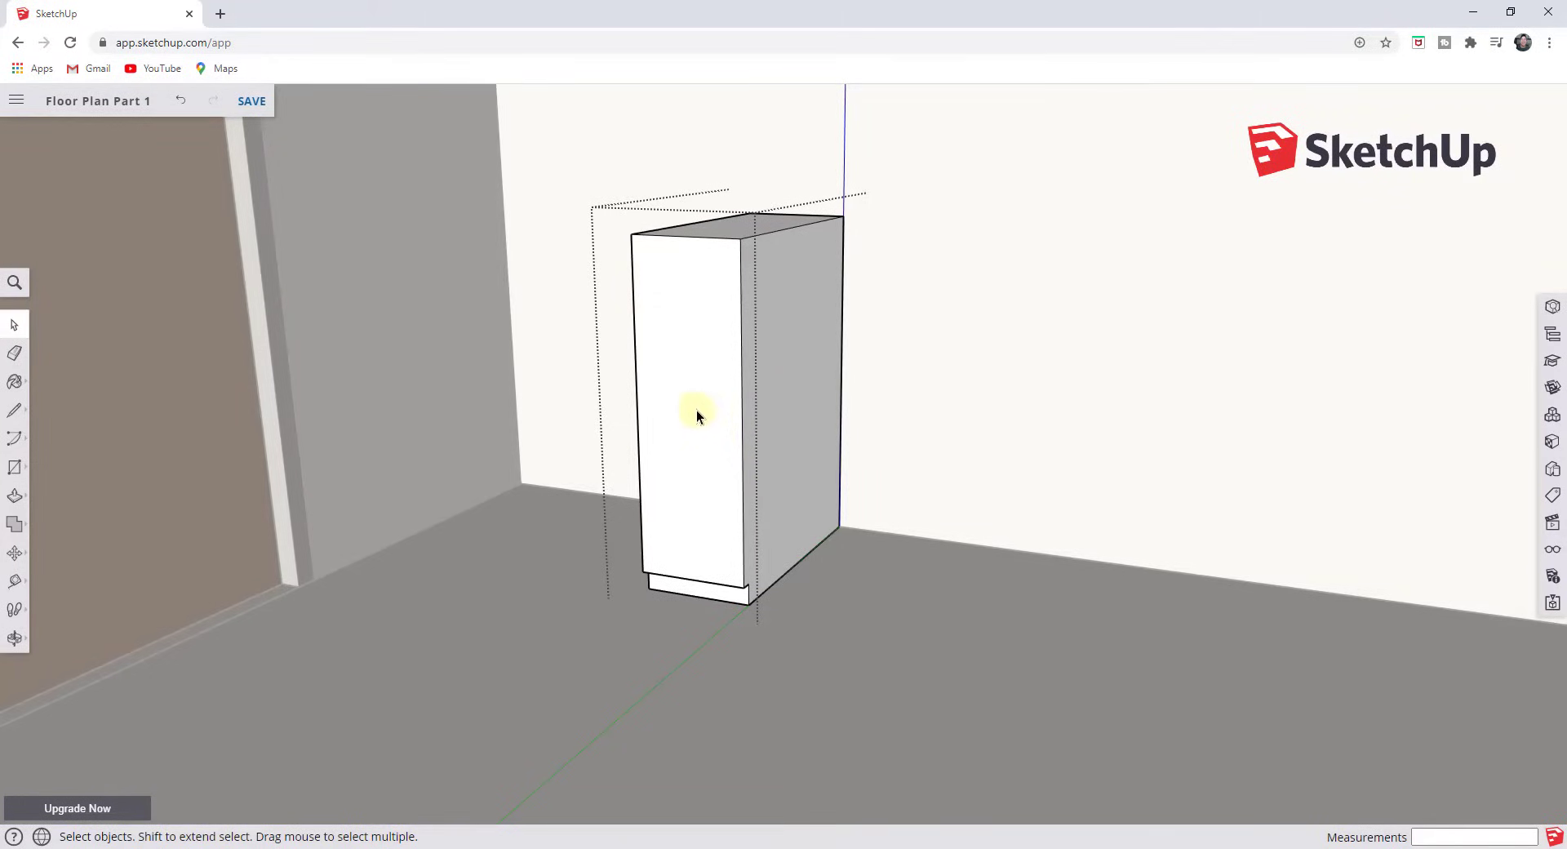
{"action": "key", "text": "Escape"}
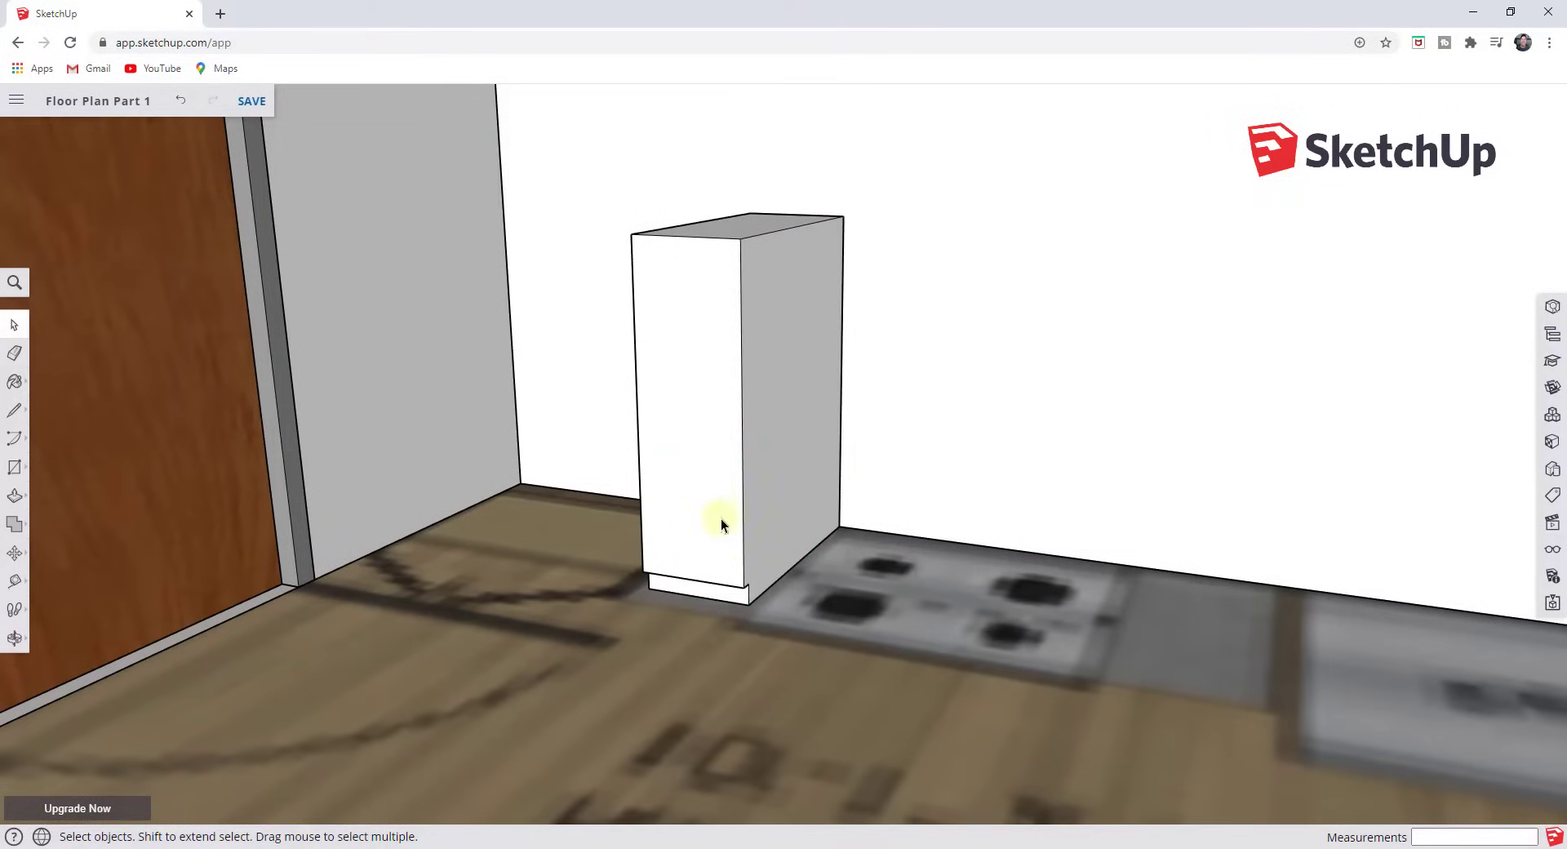
Draw a door rectangle covering the cabinet's front face from the toe kick to the top, outside the cabinet group.
{"action": "middle_click_drag", "start_coordinate": [721, 523], "coordinate": [718, 461]}
{"action": "scroll", "coordinate": [714, 464], "scroll_direction": "up", "scroll_amount": 5}
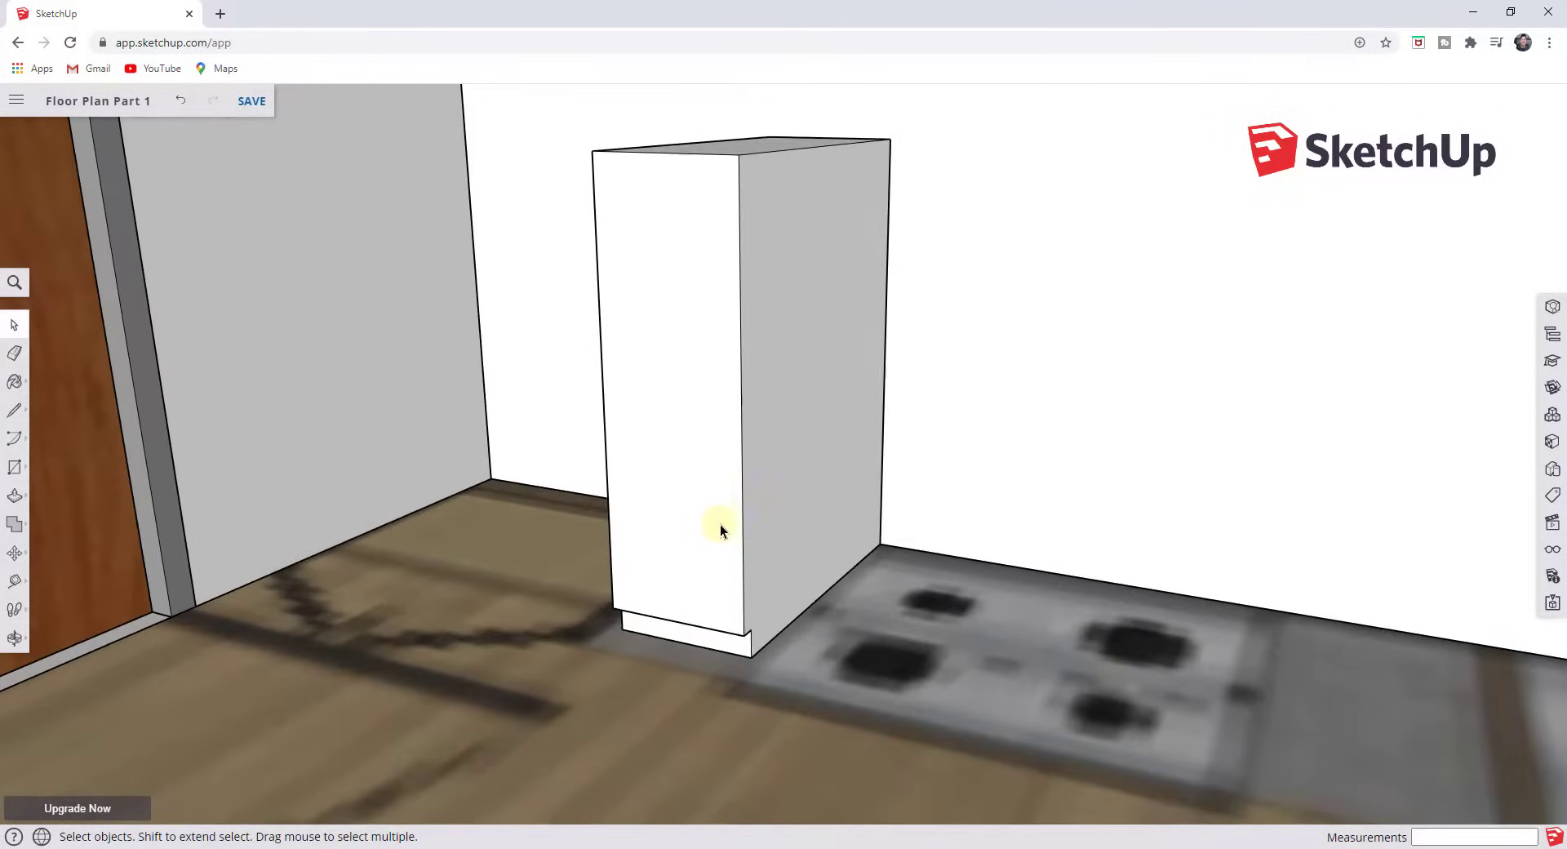
{"action": "key", "text": "r"}
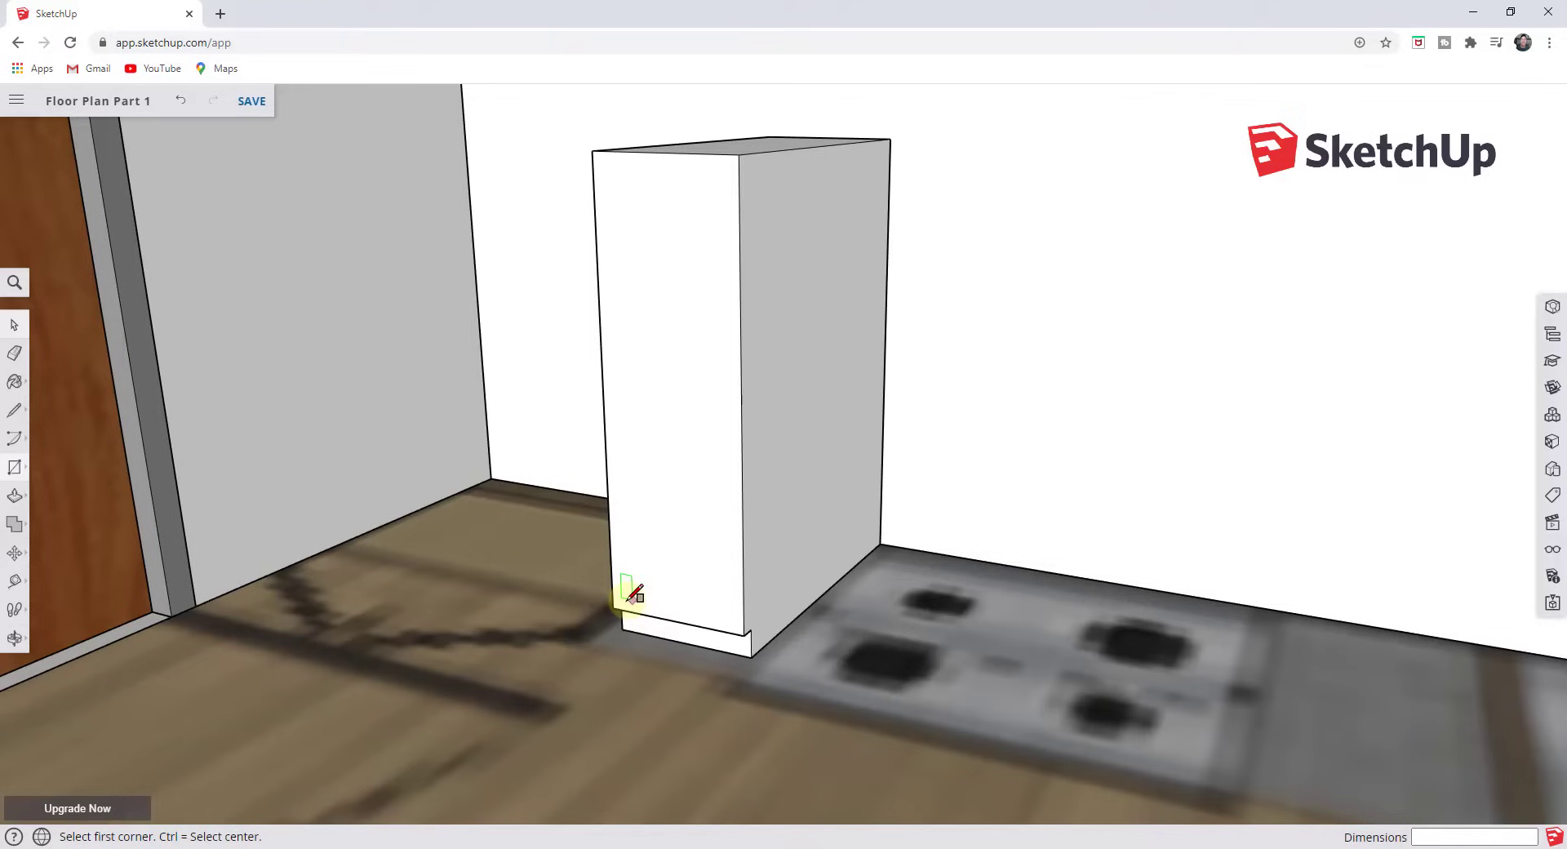
{"action": "left_click", "coordinate": [613, 608]}
{"action": "left_click", "coordinate": [718, 170]}
{"action": "key", "text": "space"}
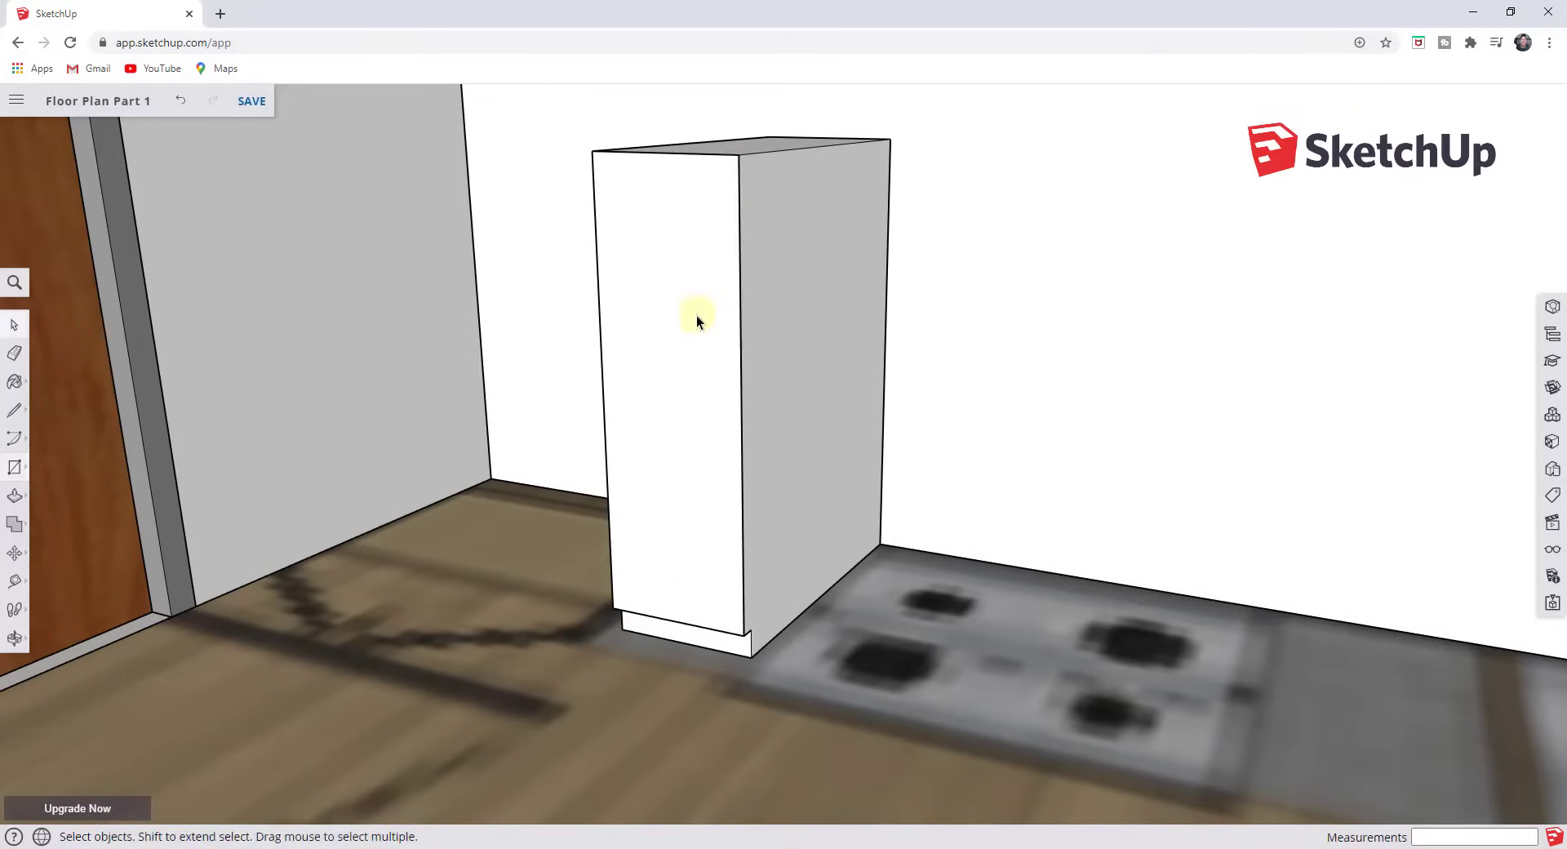
Push/Pull the door rectangle outward to a thickness of 3/4 inch.
{"action": "key", "text": "p"}
{"action": "left_click", "coordinate": [694, 330]}
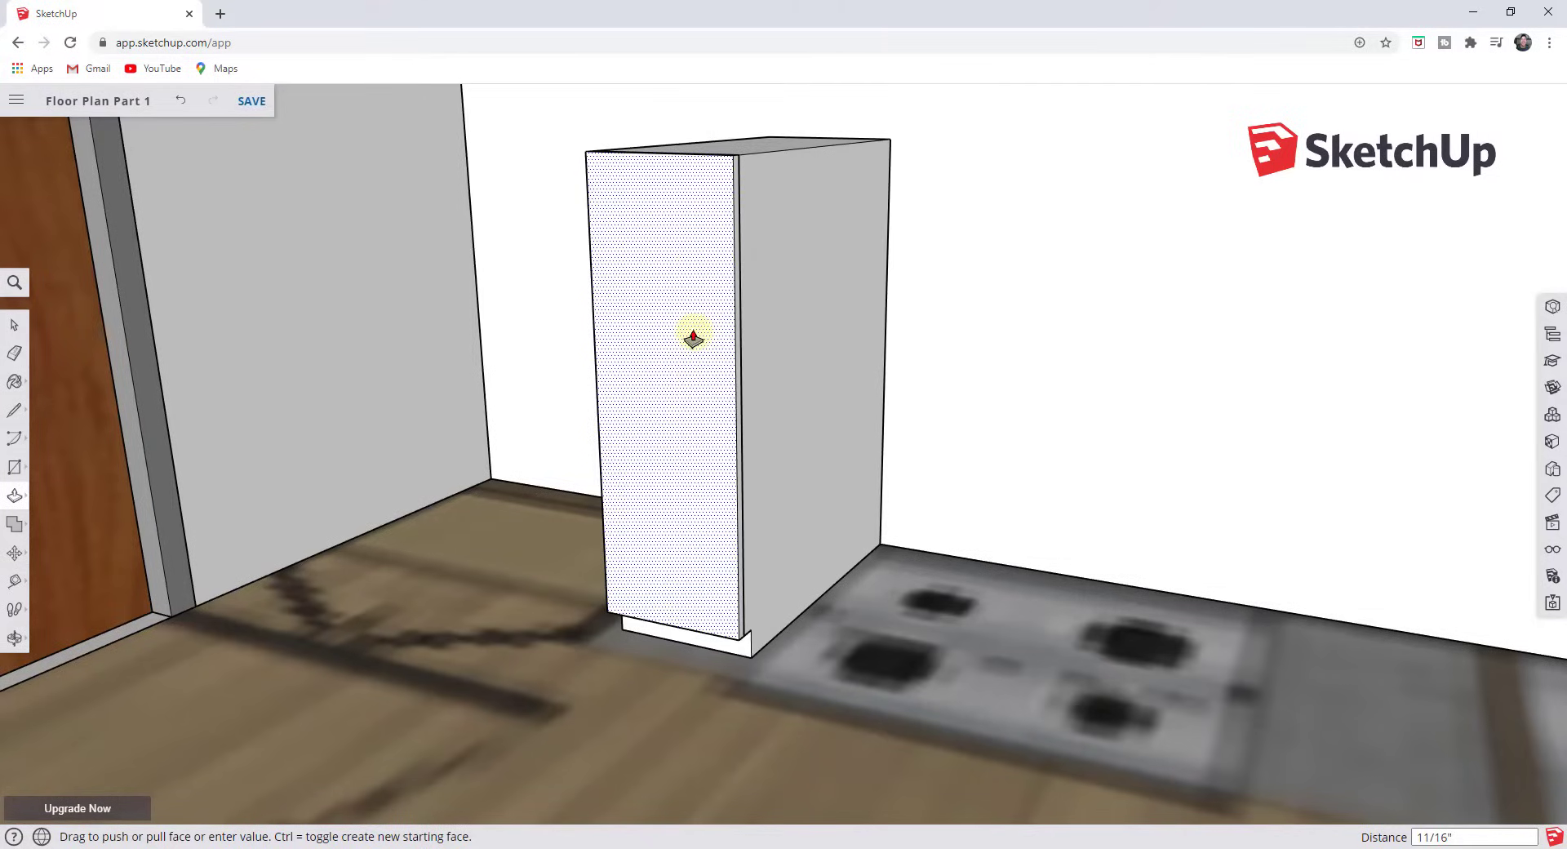
{"action": "type", "text": "3/4"}
{"action": "key", "text": "Return"}
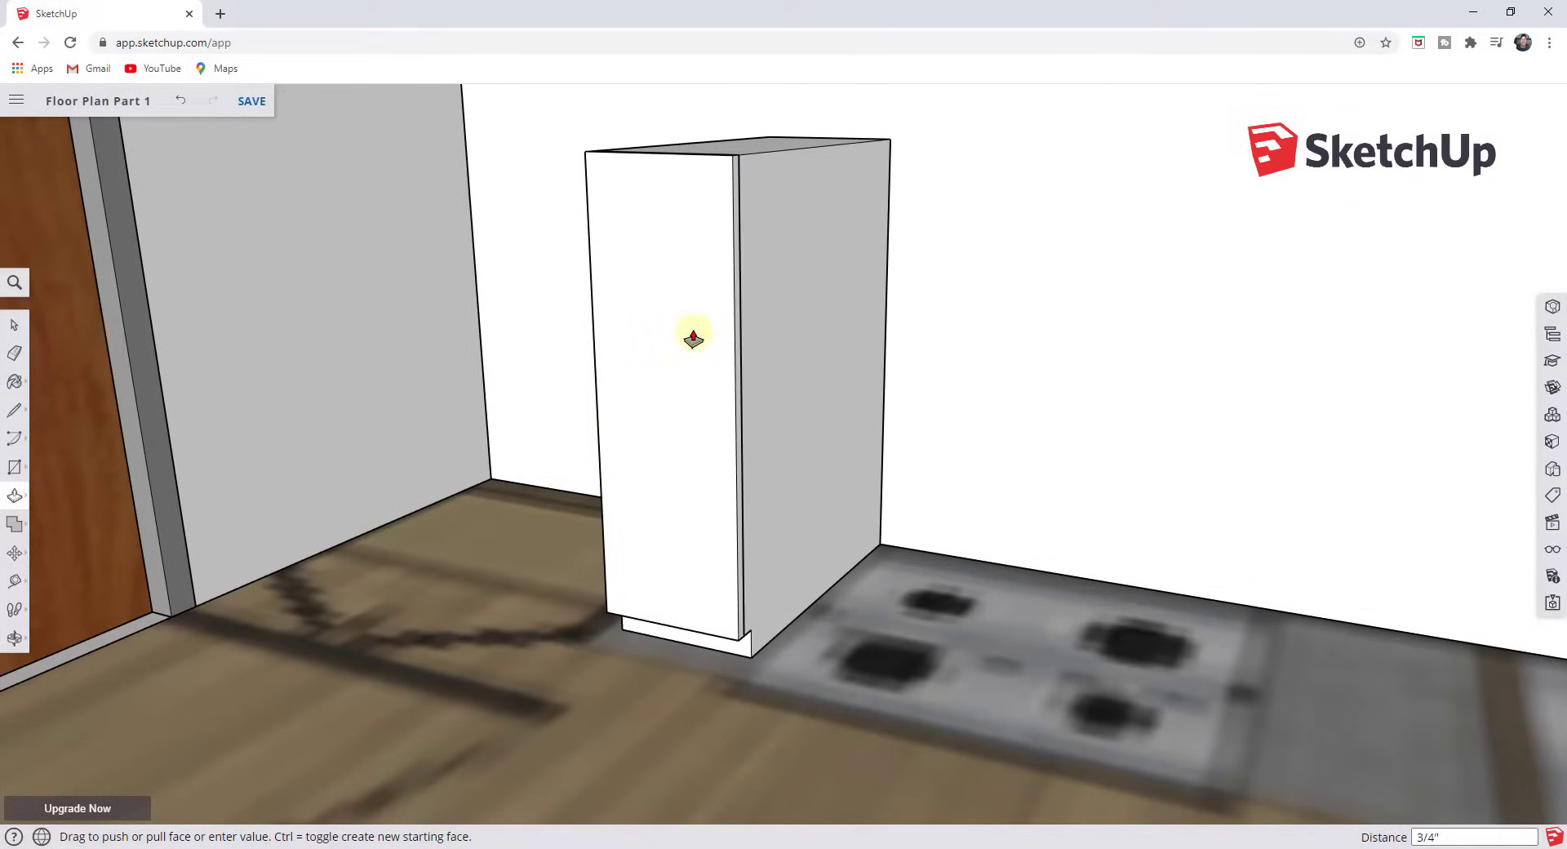
{"action": "key", "text": "space"}
Offset the outline of the cabinet door's front face 1 inch inward.
{"action": "middle_click_drag", "start_coordinate": [735, 305], "coordinate": [710, 237]}
{"action": "key", "text": "f"}
{"action": "left_click", "coordinate": [743, 244]}
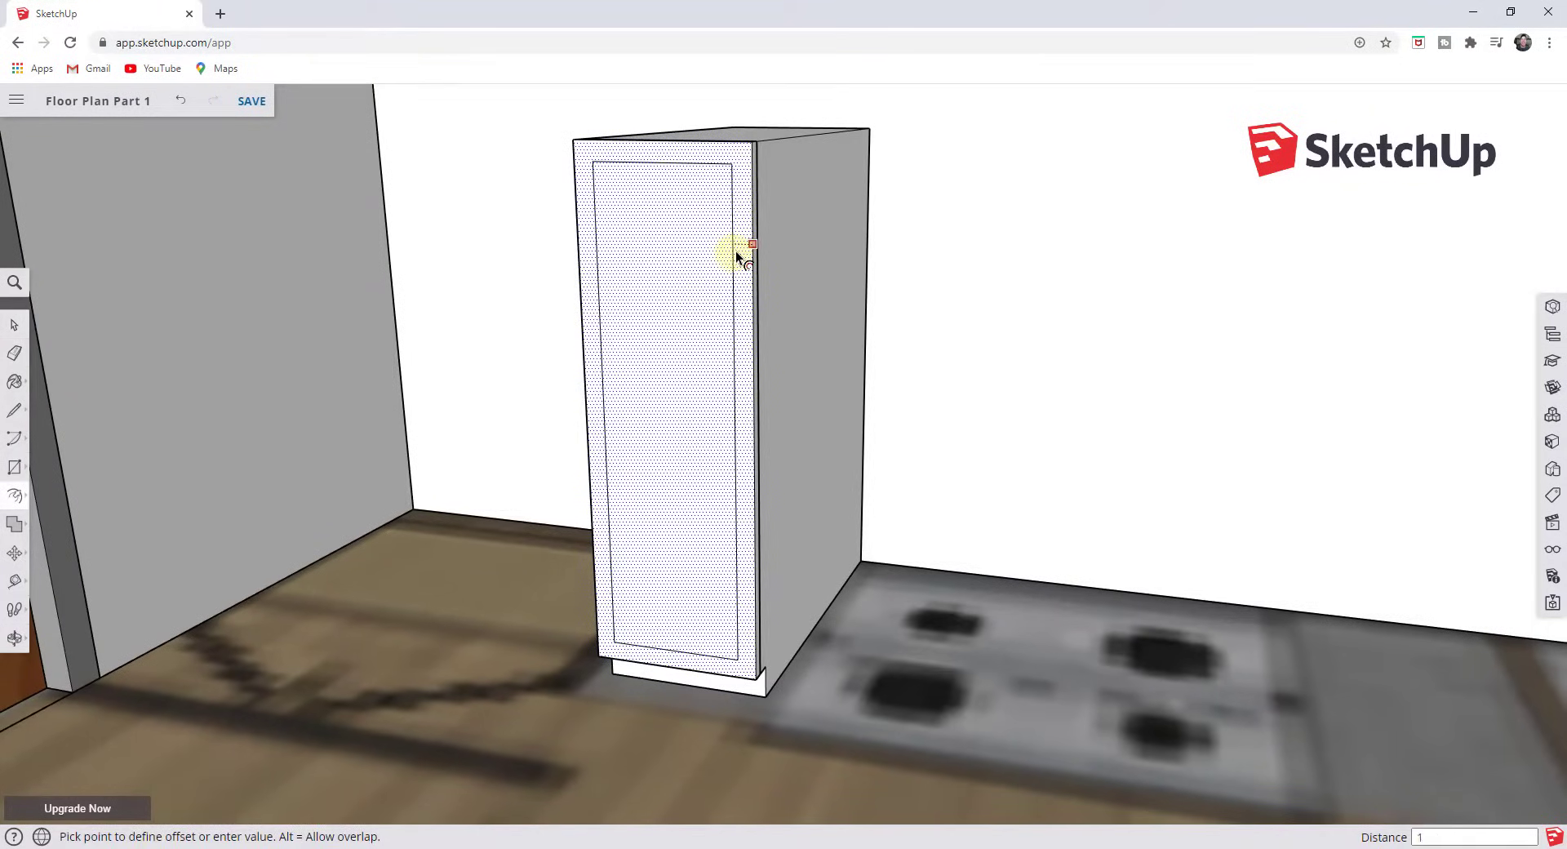
{"action": "left_click", "coordinate": [733, 256]}
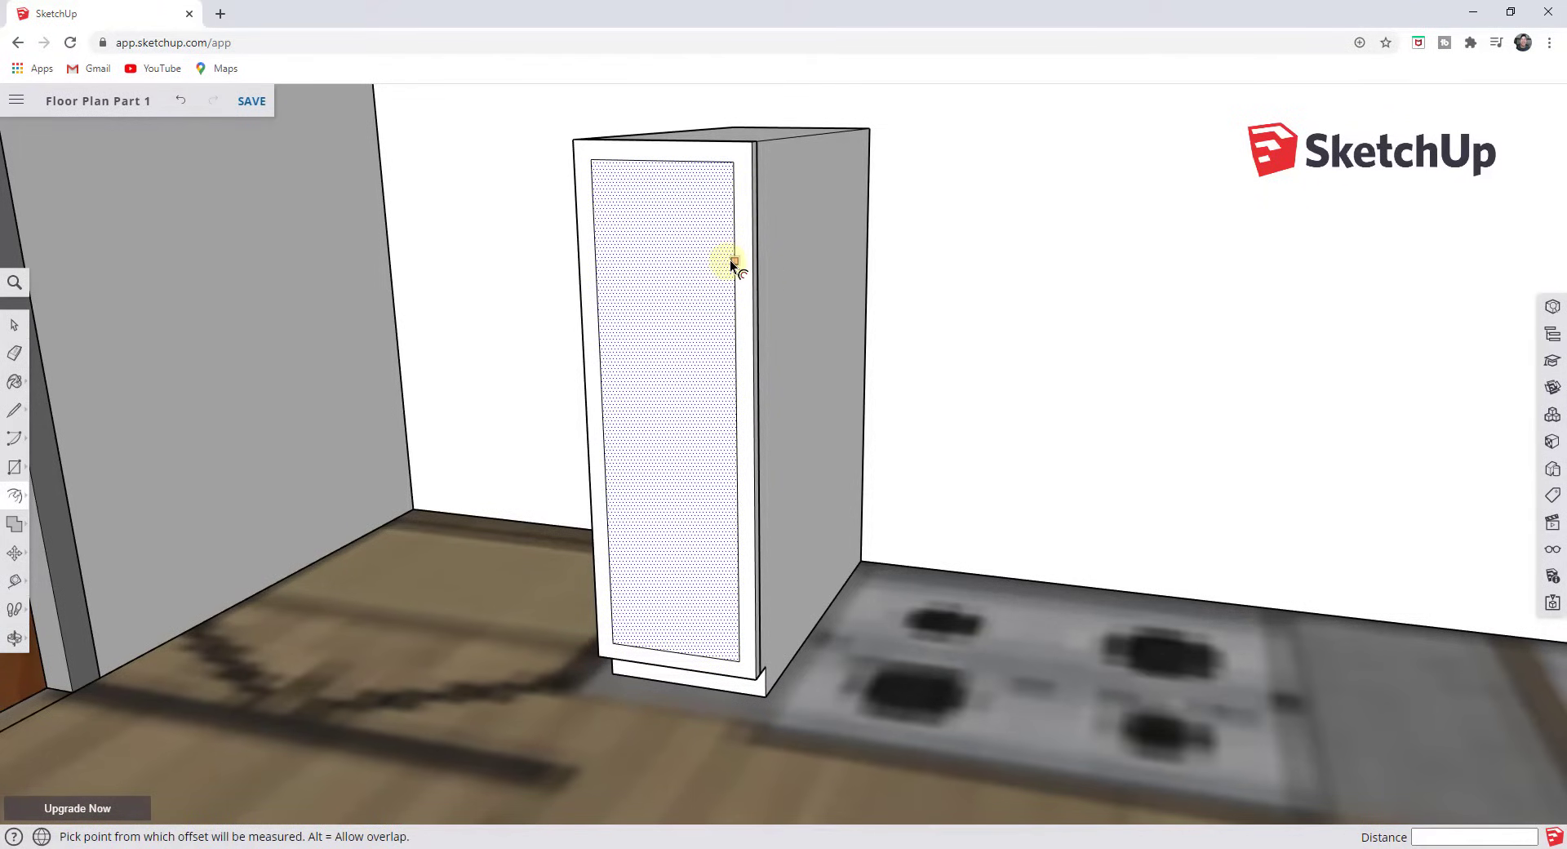
Offset the door's inner panel outline a further 0.5 inch inward to form a narrow border.
{"action": "left_click", "coordinate": [731, 261]}
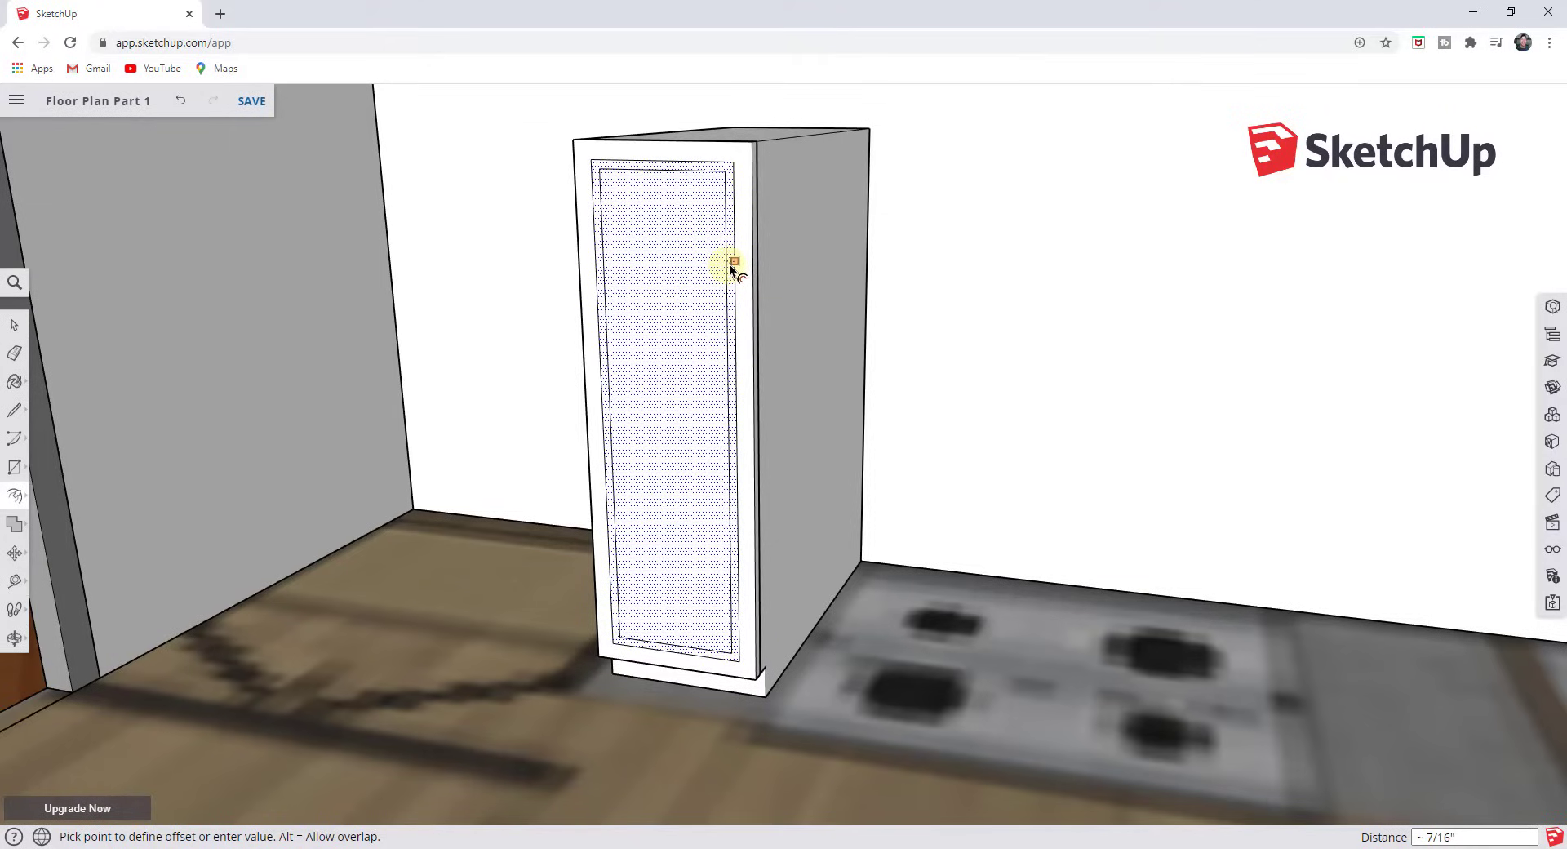
{"action": "type", "text": ".5"}
{"action": "key", "text": "Return"}
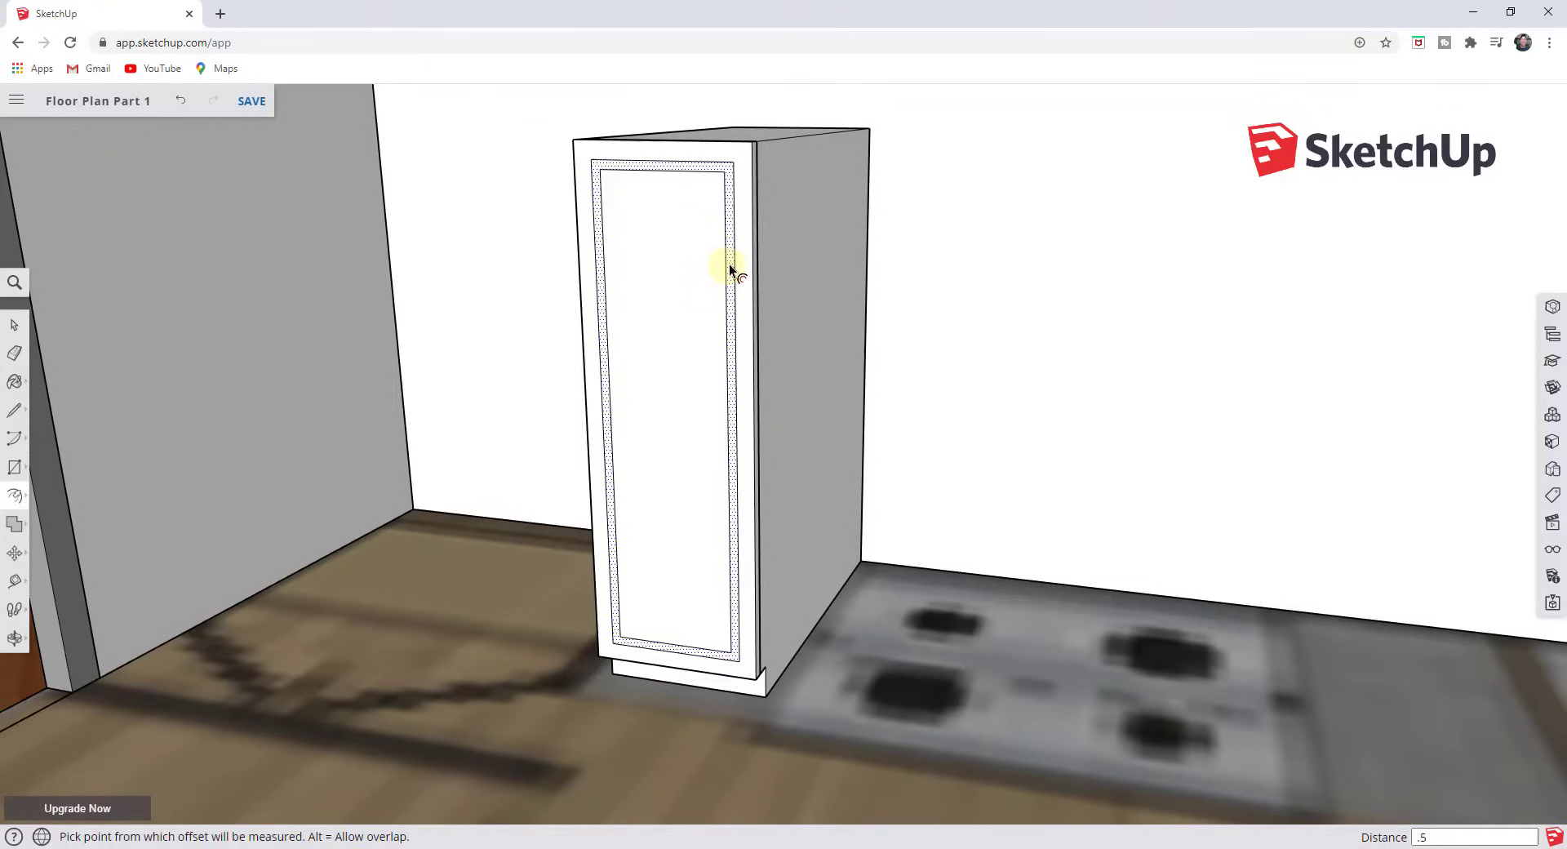
{"action": "key", "text": "space"}
{"action": "middle_click_drag", "start_coordinate": [766, 440], "coordinate": [720, 399]}
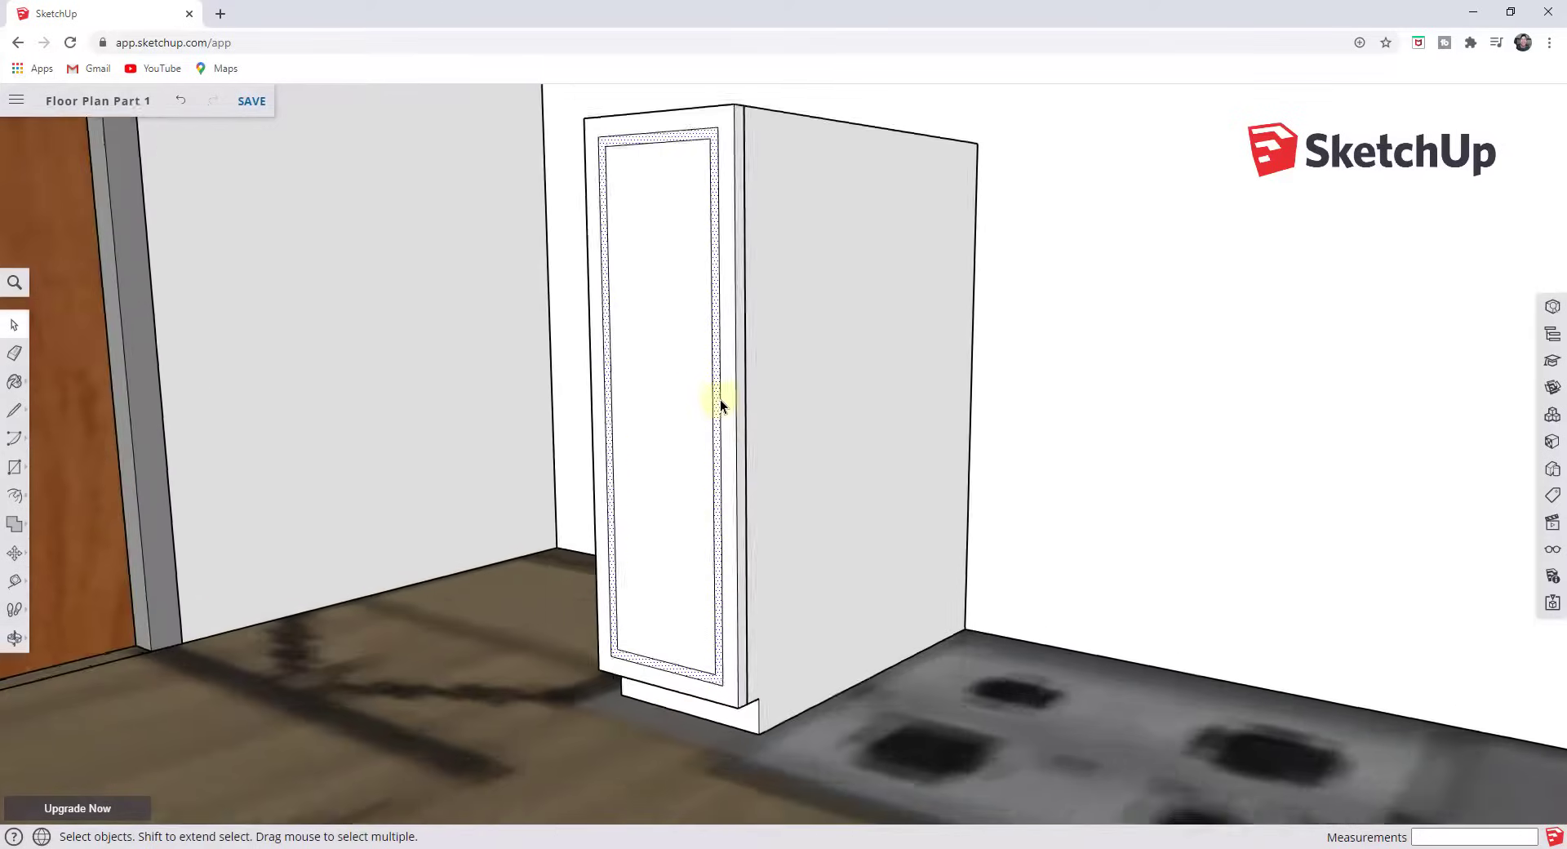
Push/Pull the narrow border on the cabinet door 3/8 inch inward, to the midpoint of the door's thickness.
{"action": "scroll", "coordinate": [720, 399], "scroll_direction": "up", "scroll_amount": 3}
{"action": "scroll", "coordinate": [723, 434], "scroll_direction": "down", "scroll_amount": 3}
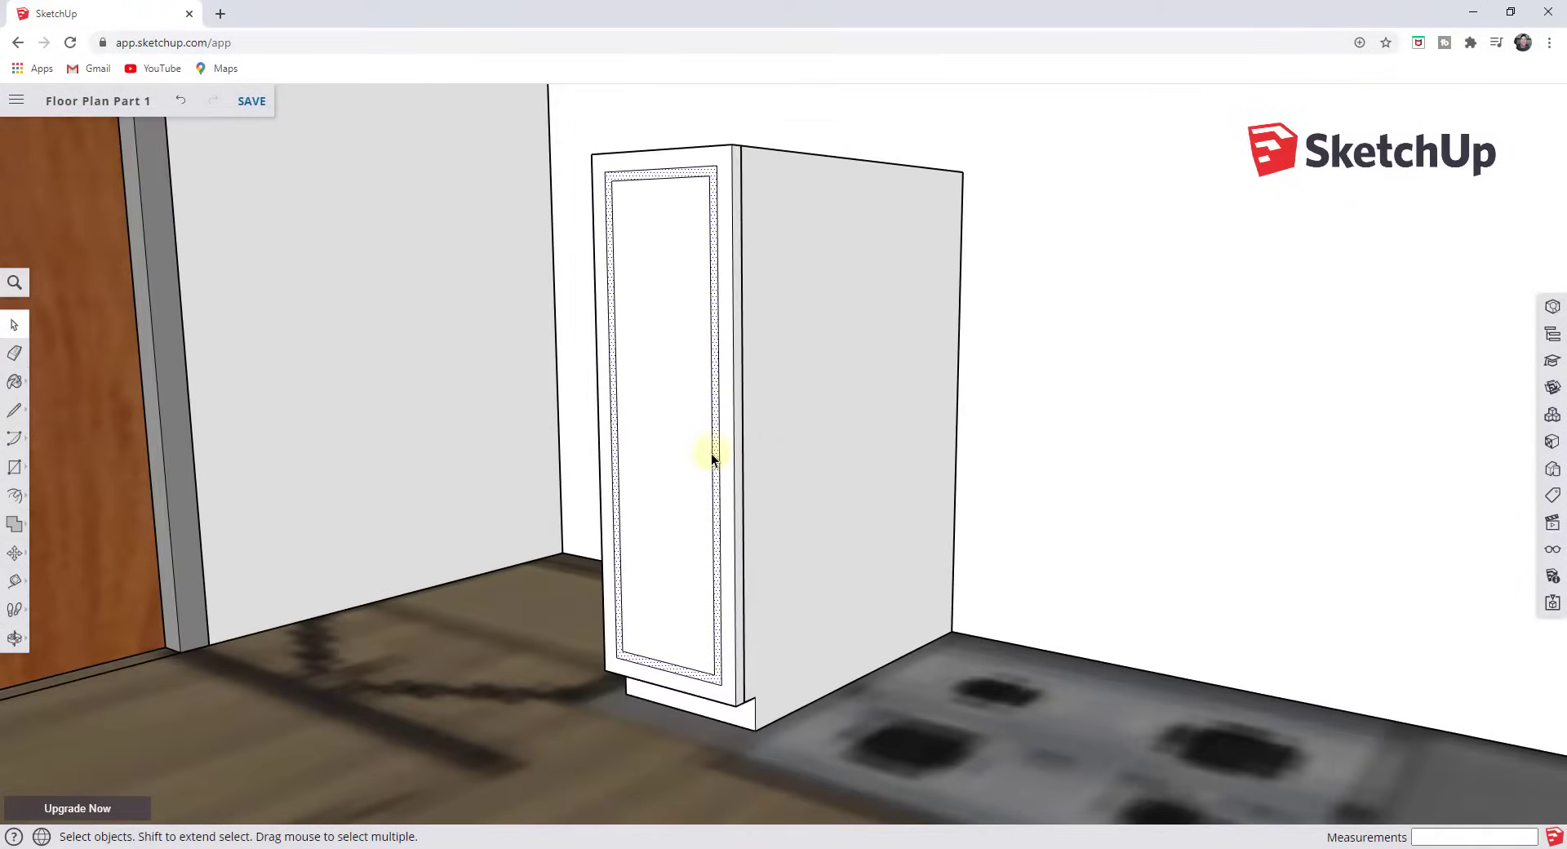
{"action": "key", "text": "p"}
{"action": "left_click", "coordinate": [715, 452]}
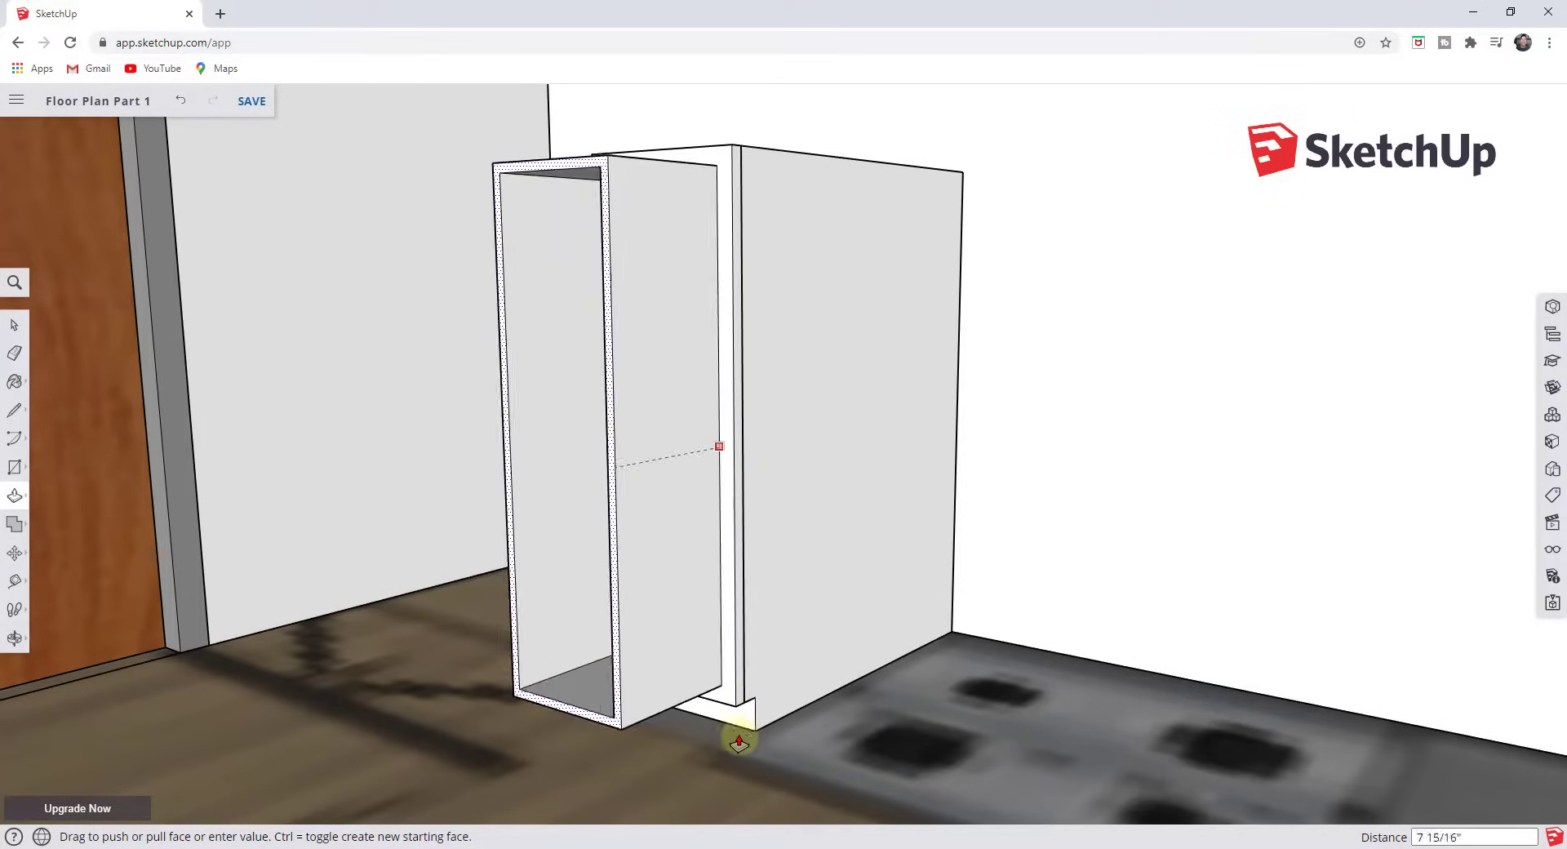
{"action": "scroll", "coordinate": [752, 734], "scroll_direction": "up", "scroll_amount": 5}
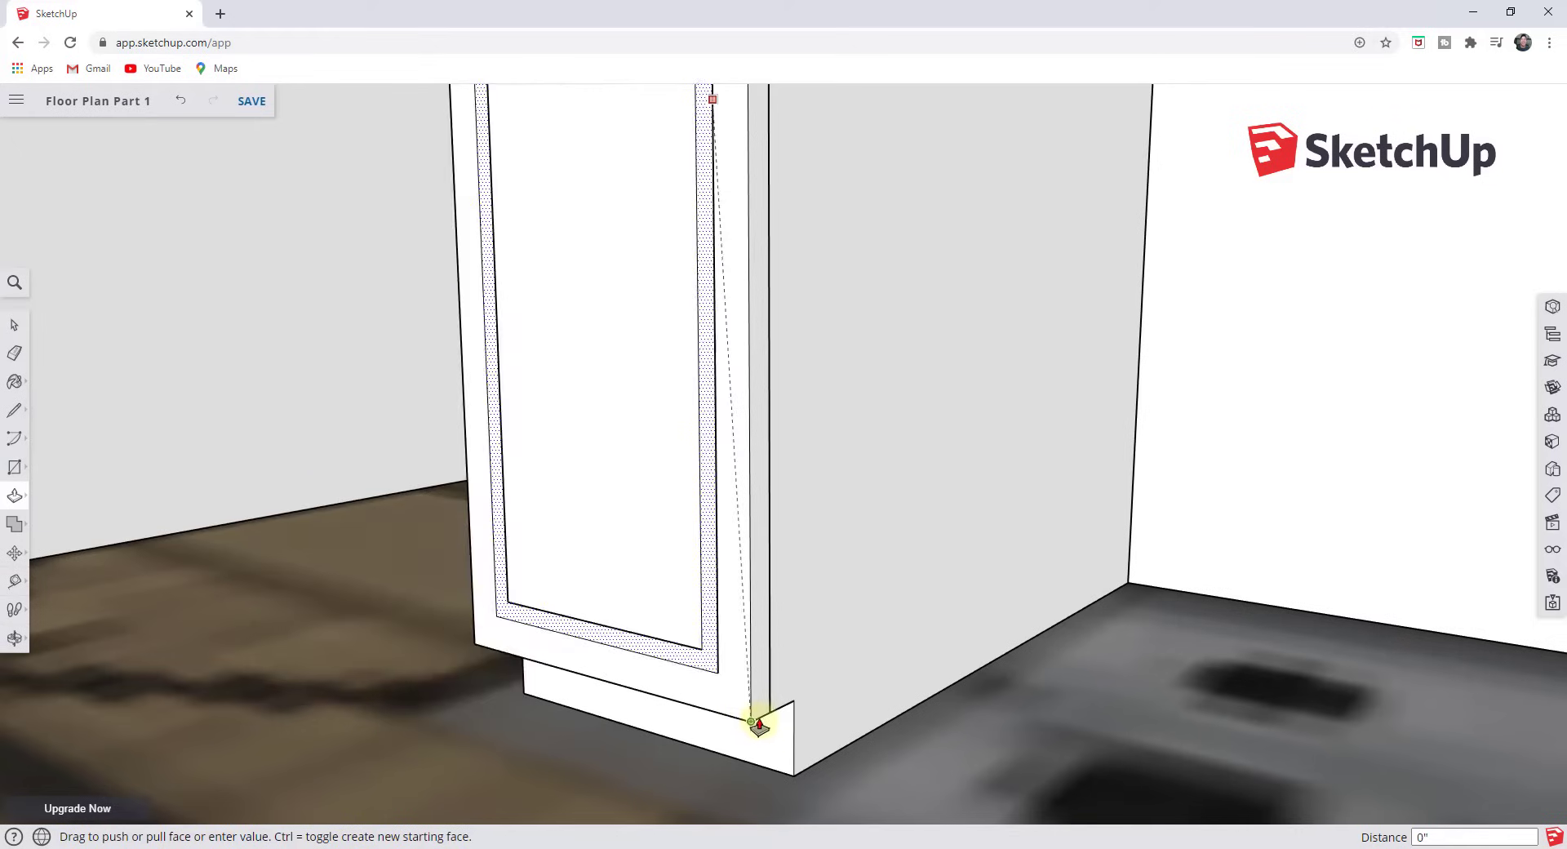
{"action": "scroll", "coordinate": [756, 729], "scroll_direction": "up", "scroll_amount": 4}
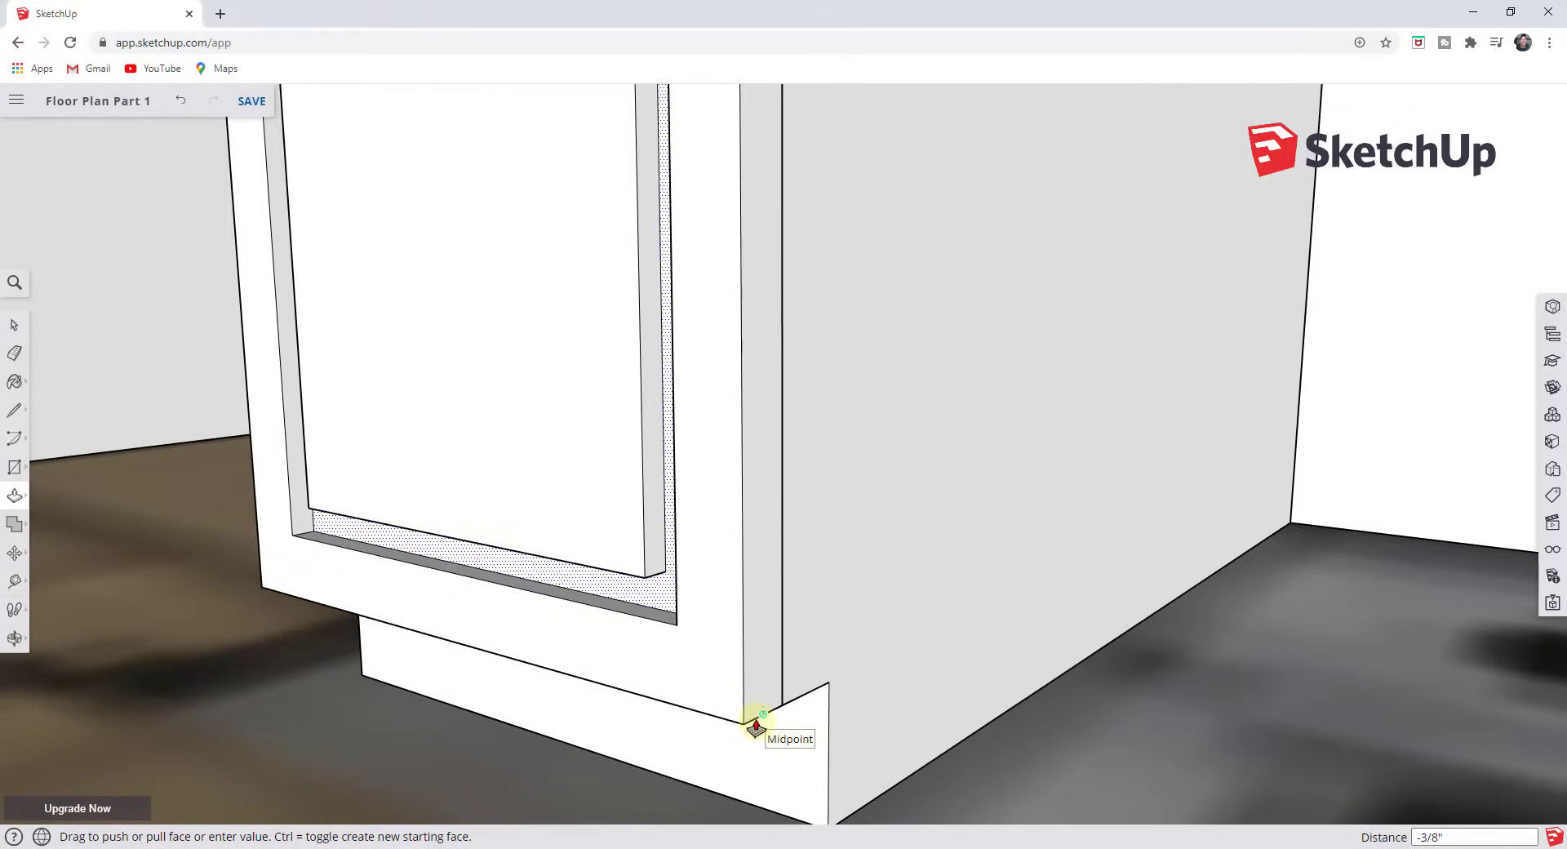
{"action": "key", "text": "space"}
{"action": "scroll", "coordinate": [752, 724], "scroll_direction": "down", "scroll_amount": 10}
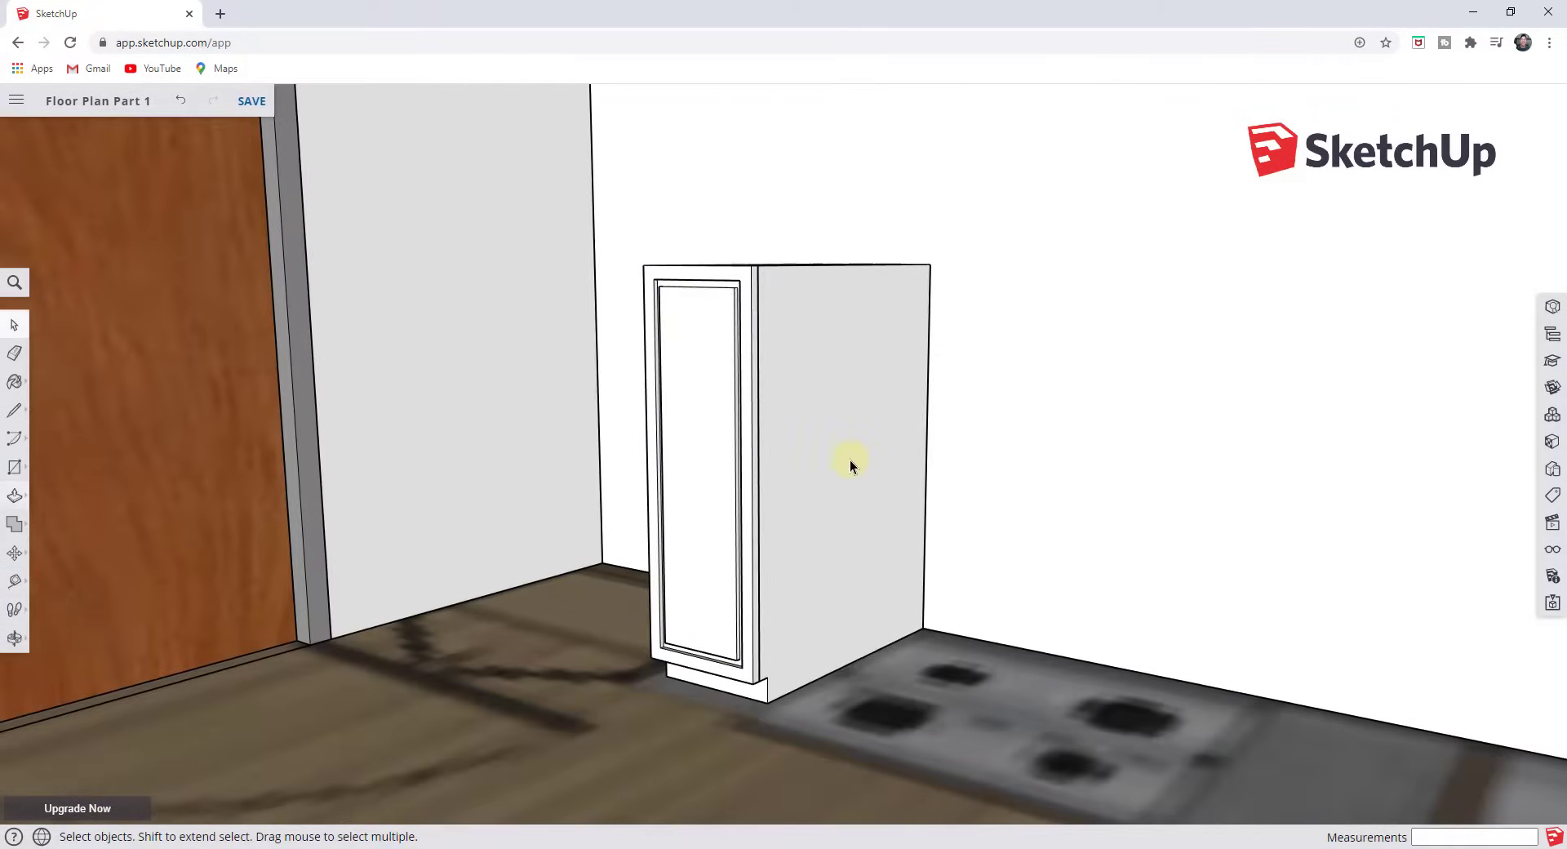
Select all of the cabinet door's connected geometry and make it a group.
{"action": "middle_click_drag", "start_coordinate": [850, 459], "coordinate": [806, 492]}
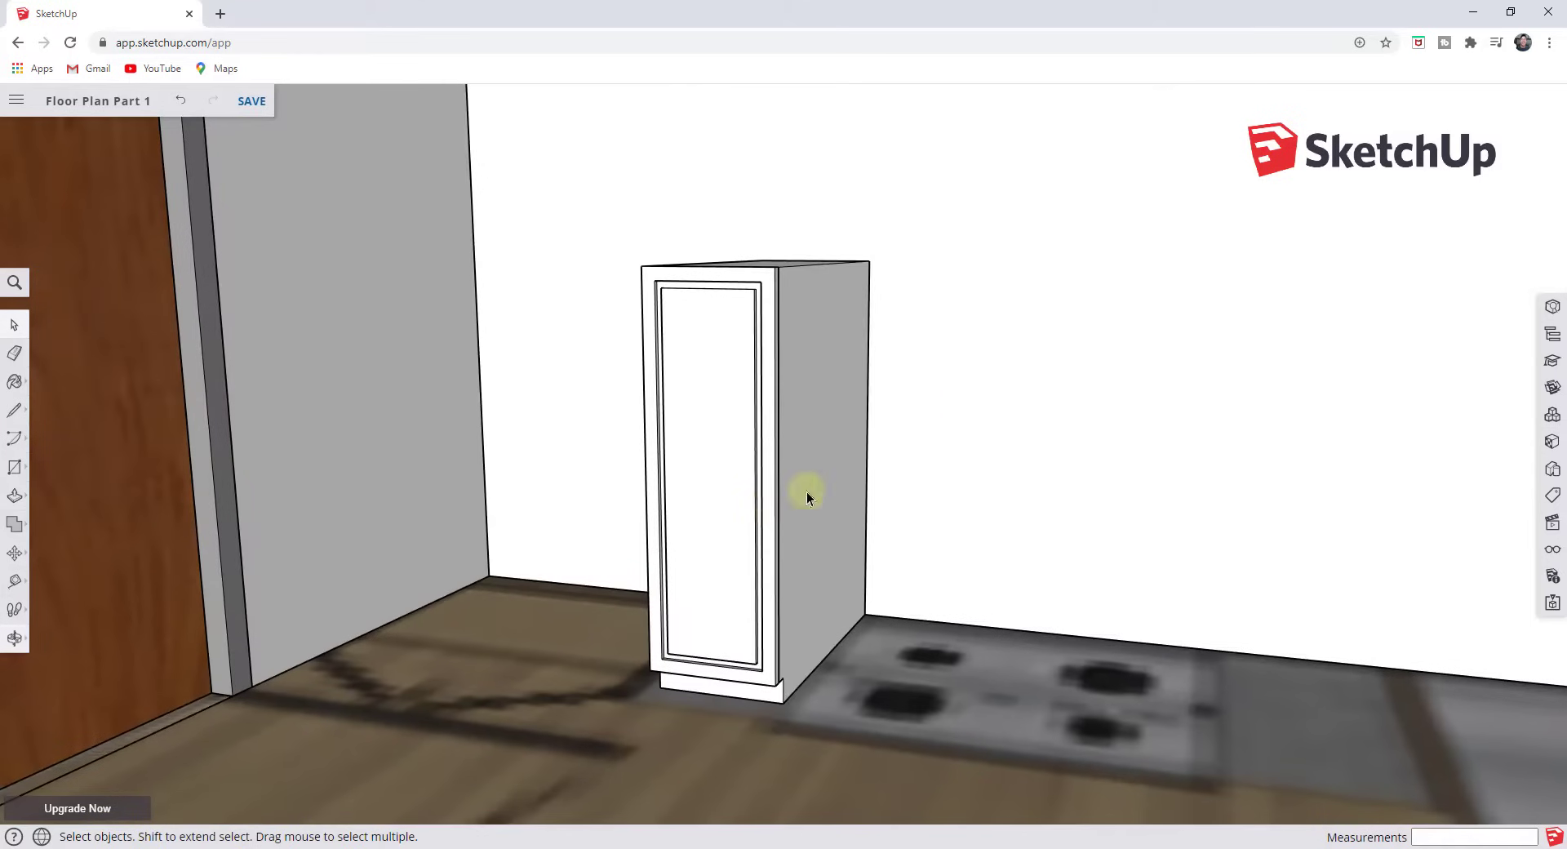
{"action": "double_click", "coordinate": [762, 512]}
{"action": "right_click", "coordinate": [762, 511]}
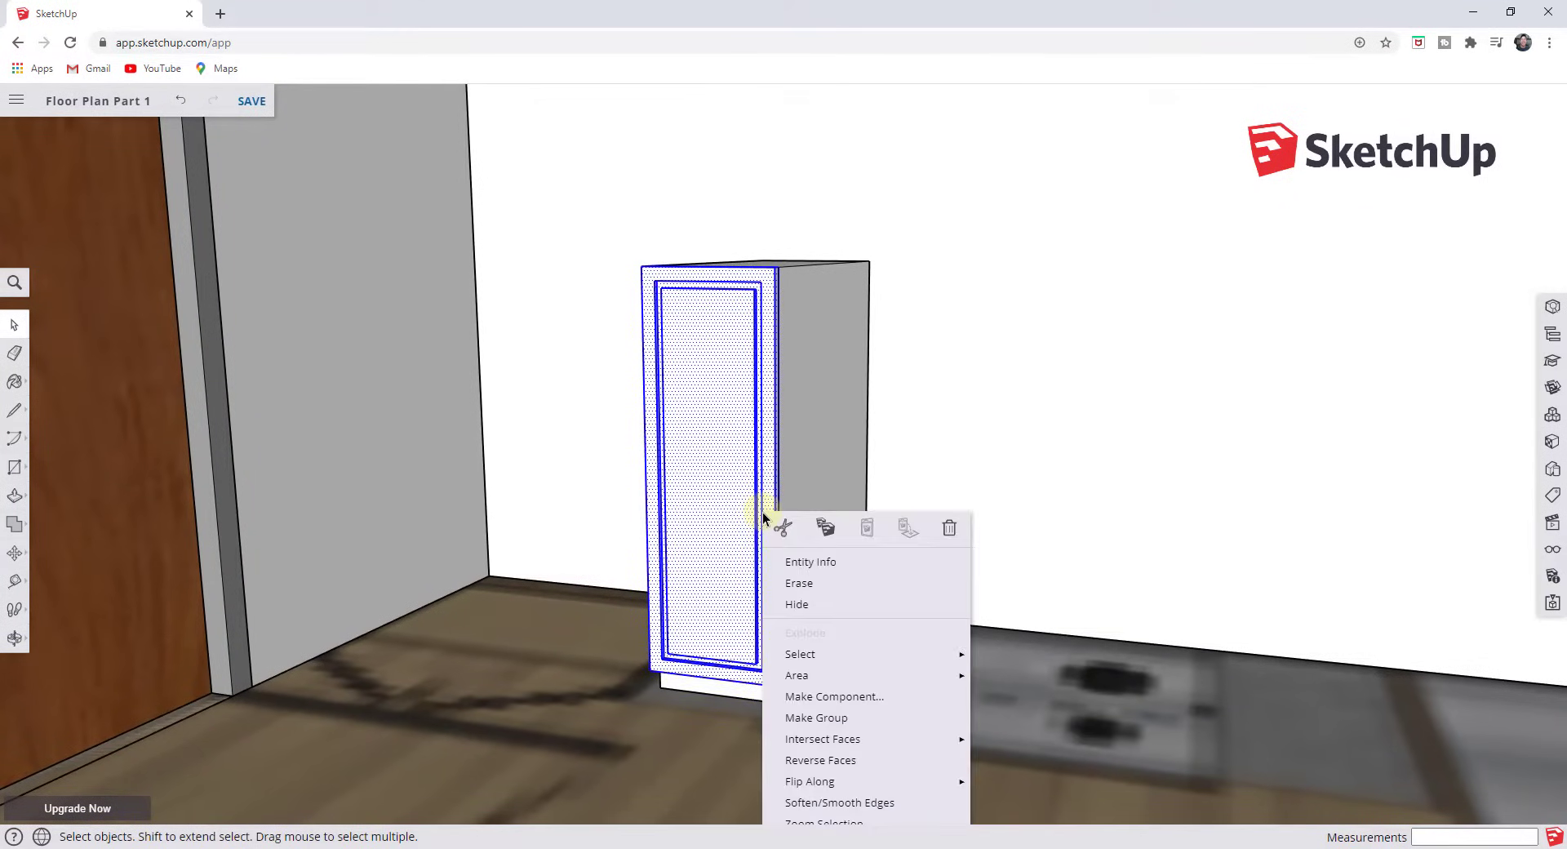
{"action": "left_click", "coordinate": [845, 722]}
{"action": "middle_click_drag", "start_coordinate": [816, 702], "coordinate": [682, 570]}
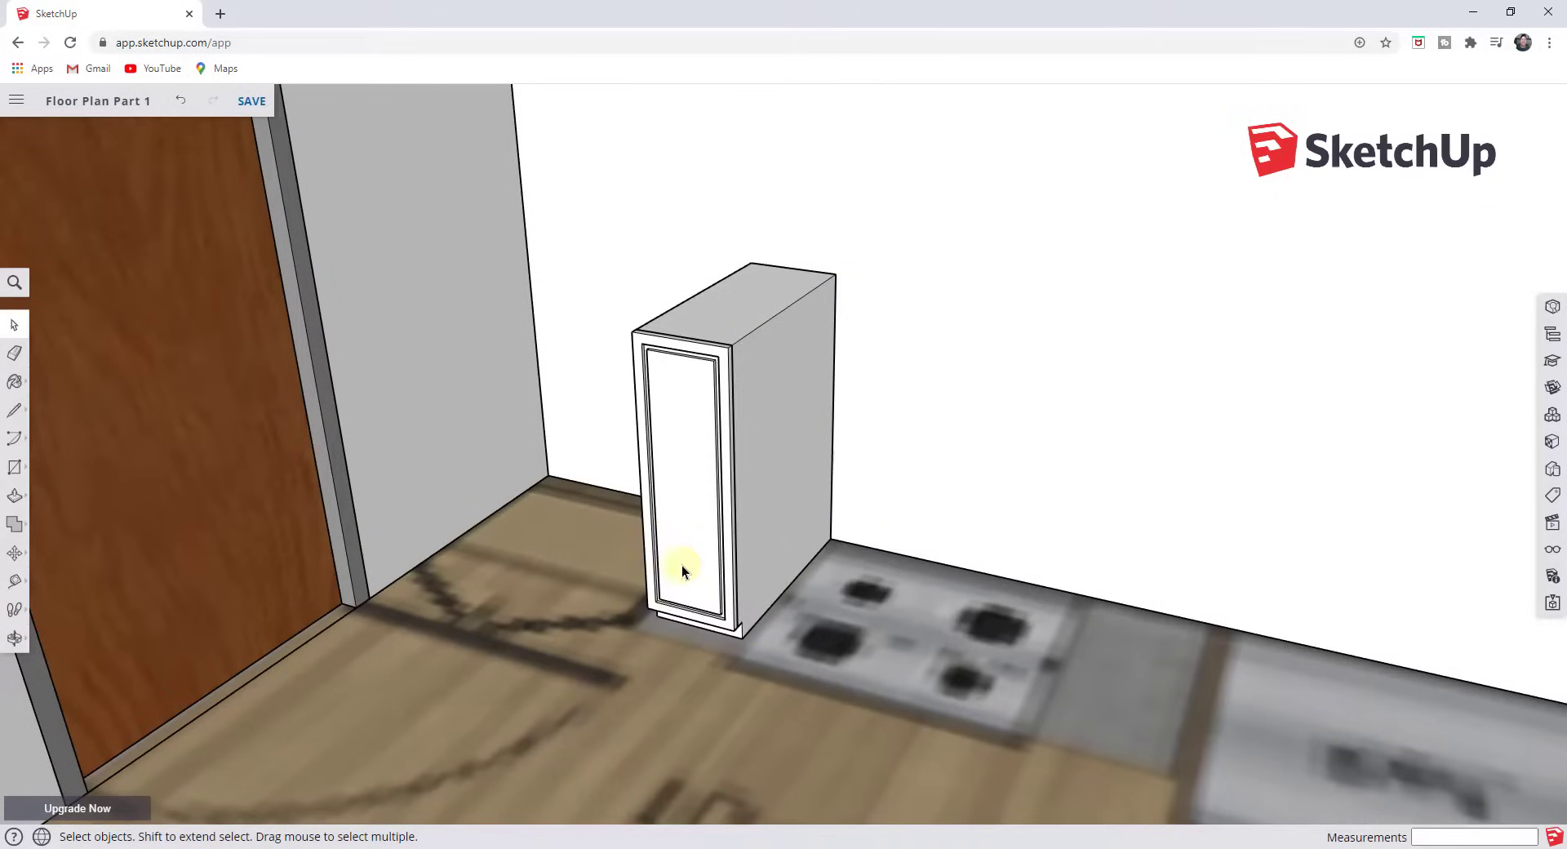
Draw countertop guide lines from the cabinet's rear top corner forward past the door, and 10 inches across the front overhang.
{"action": "middle_click_drag", "start_coordinate": [782, 468], "coordinate": [749, 413]}
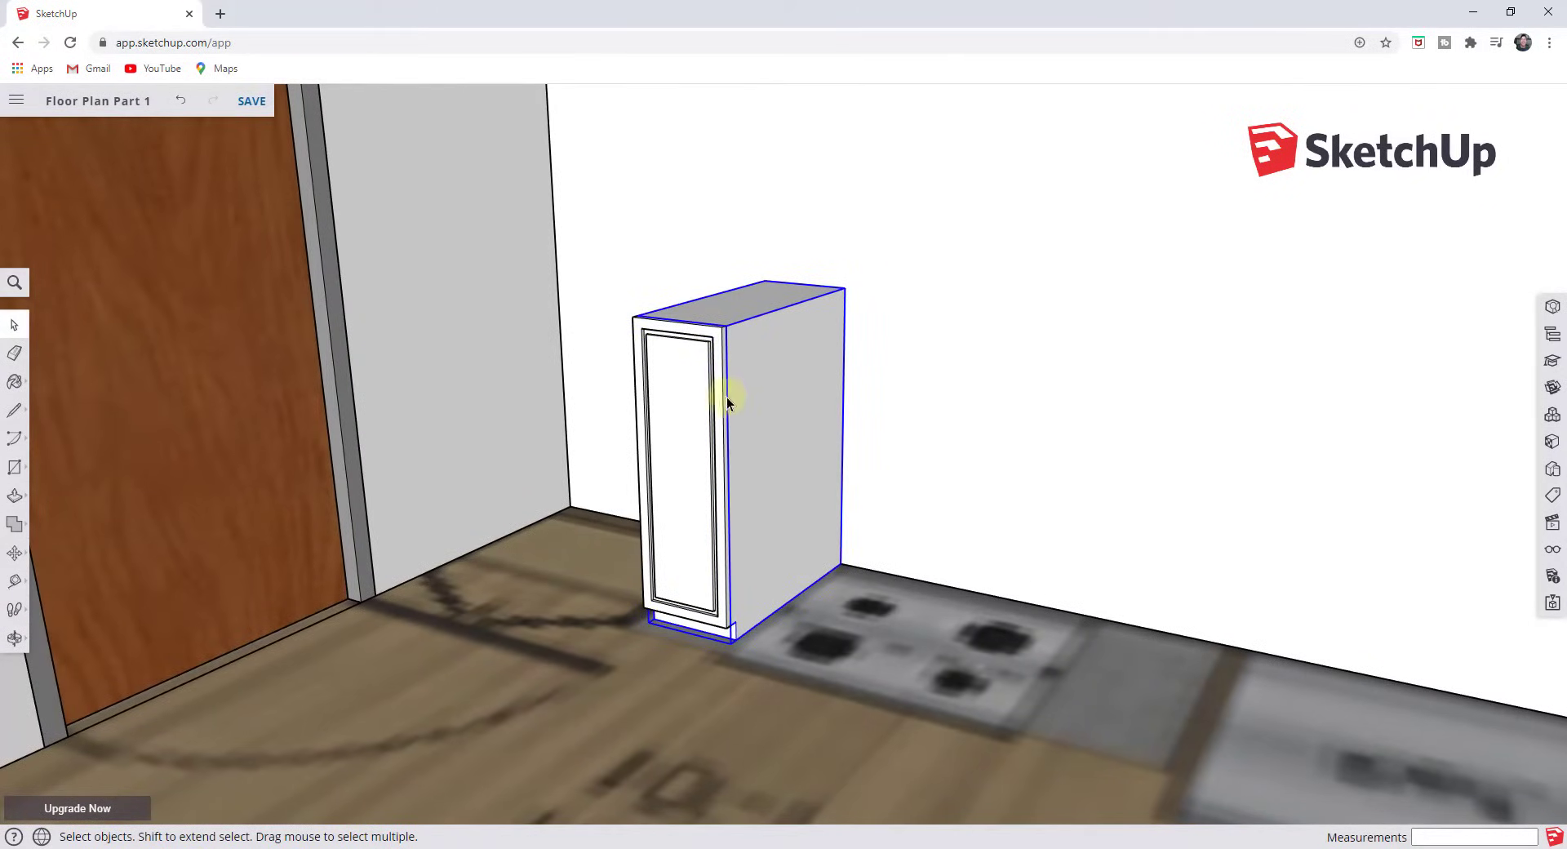
{"action": "middle_click_drag", "start_coordinate": [796, 385], "coordinate": [795, 509]}
{"action": "key", "text": "l"}
{"action": "scroll", "coordinate": [806, 260], "scroll_direction": "up", "scroll_amount": 2}
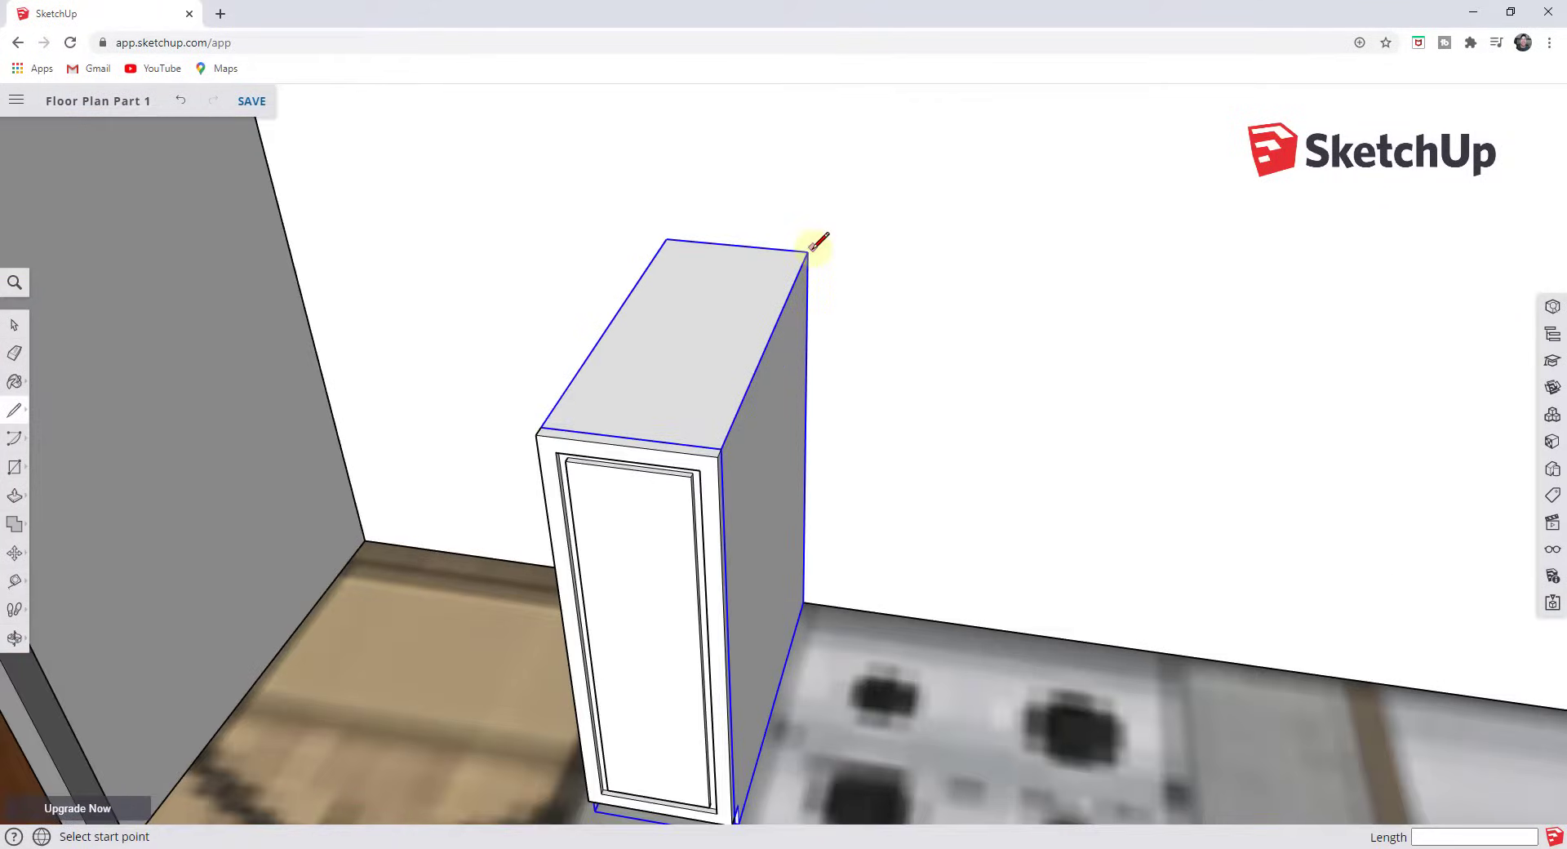
{"action": "left_click", "coordinate": [808, 249]}
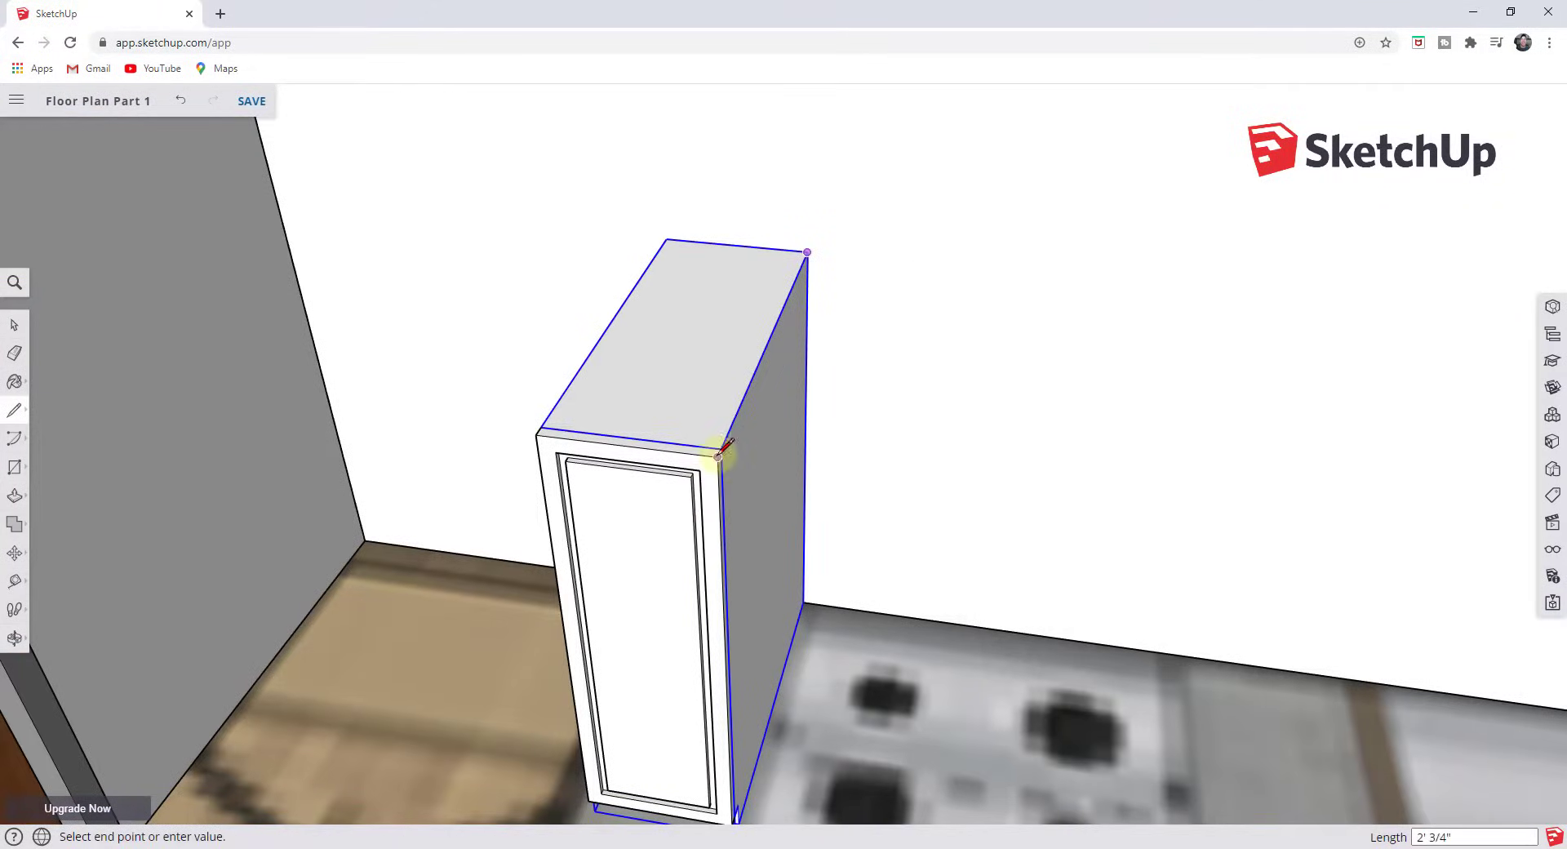
{"action": "scroll", "coordinate": [710, 448], "scroll_direction": "down", "scroll_amount": 1}
{"action": "scroll", "coordinate": [693, 531], "scroll_direction": "down", "scroll_amount": 2}
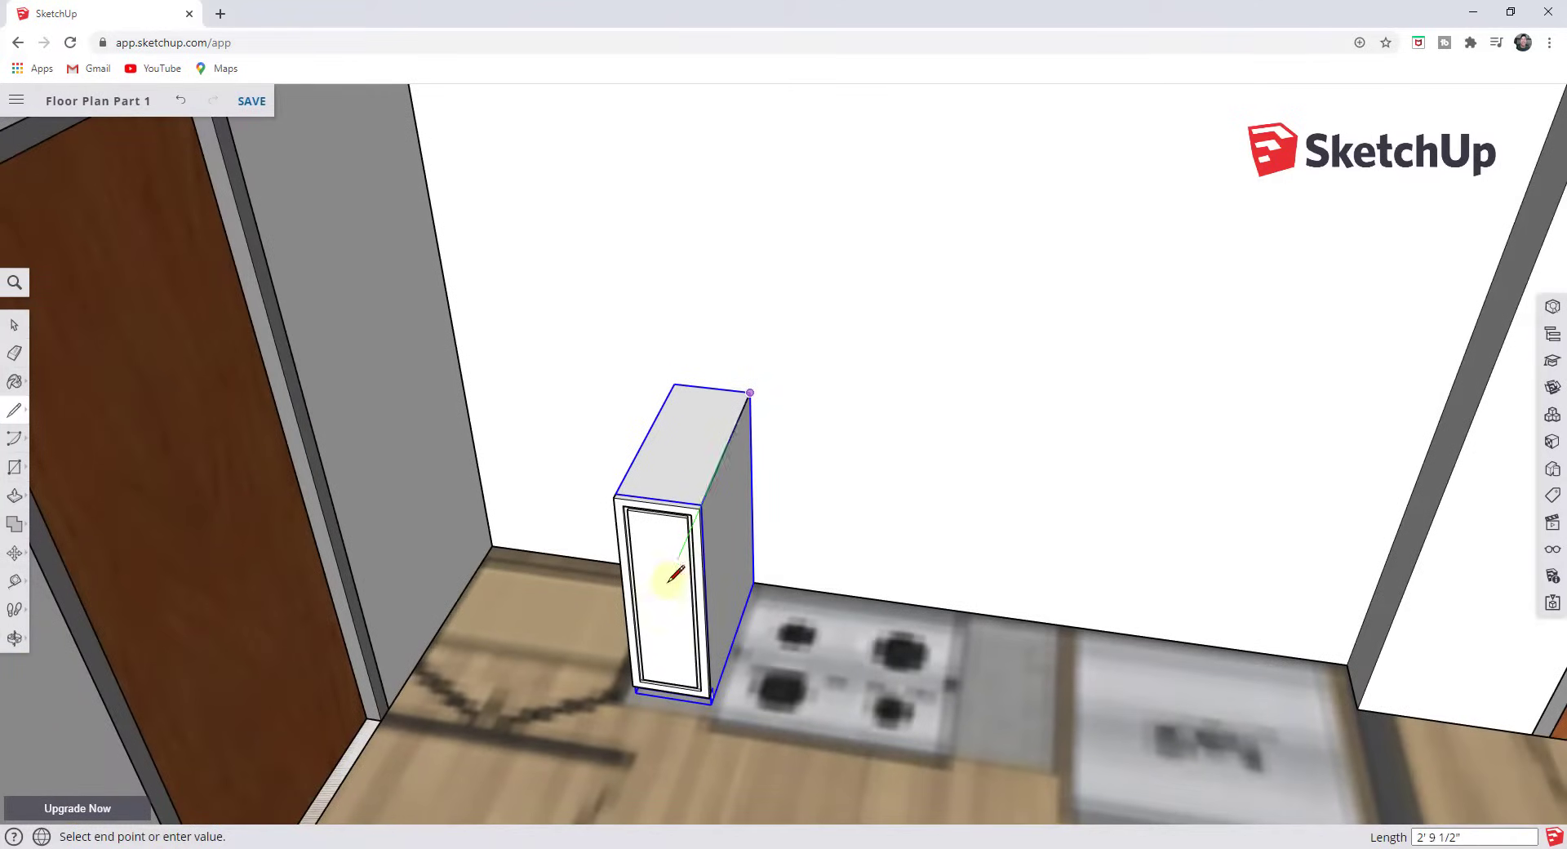
{"action": "scroll", "coordinate": [699, 710], "scroll_direction": "up", "scroll_amount": 1}
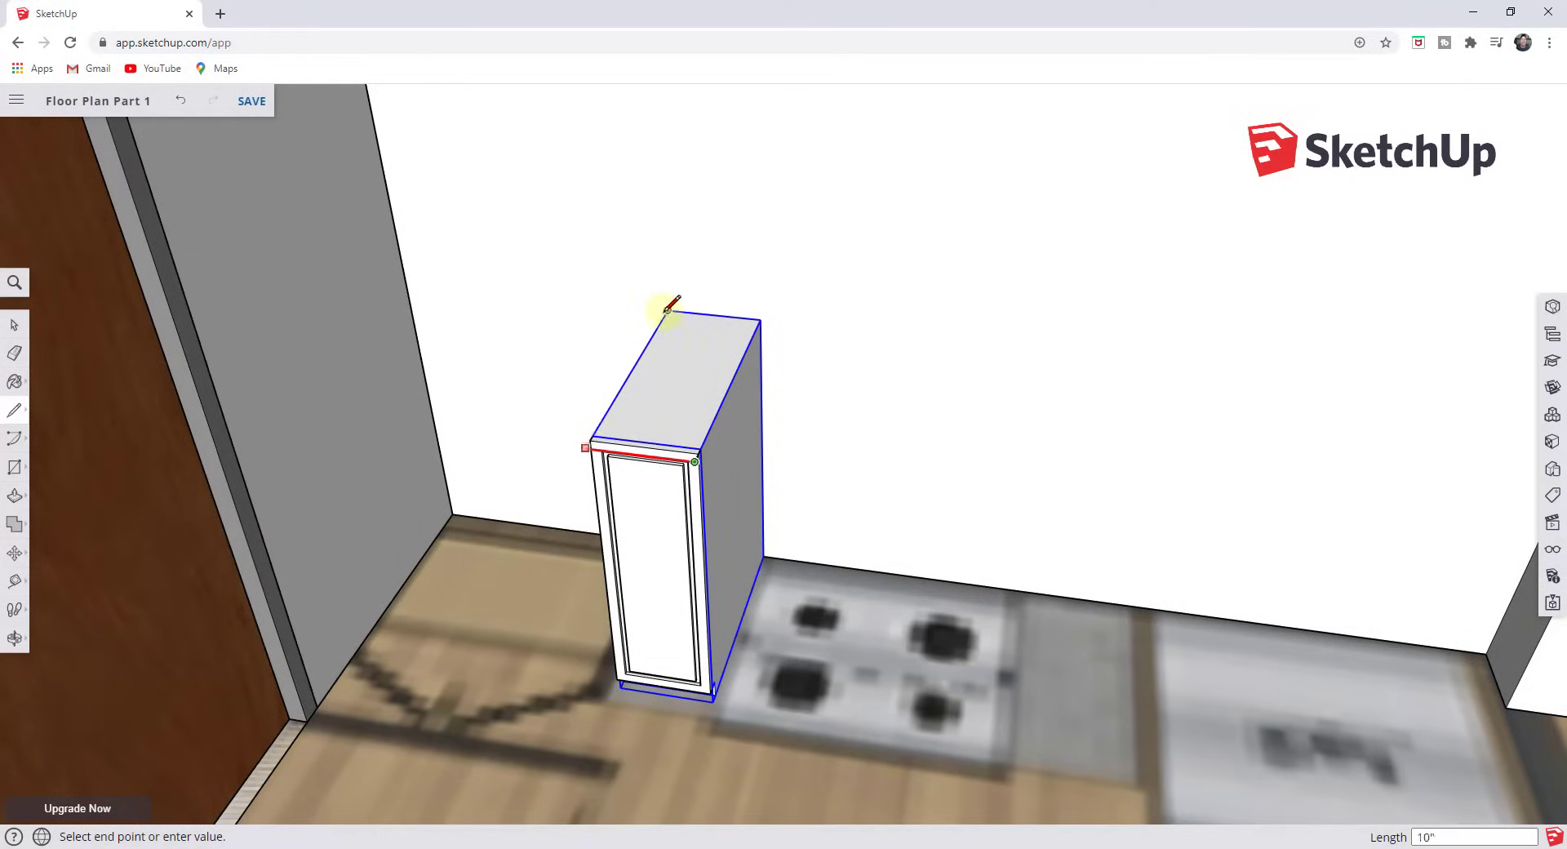
{"action": "key", "text": "space"}
Draw a countertop rectangle over the cabinet from the front overhang corner to the opposite rear top corner.
{"action": "key", "text": "r"}
{"action": "left_click", "coordinate": [585, 446]}
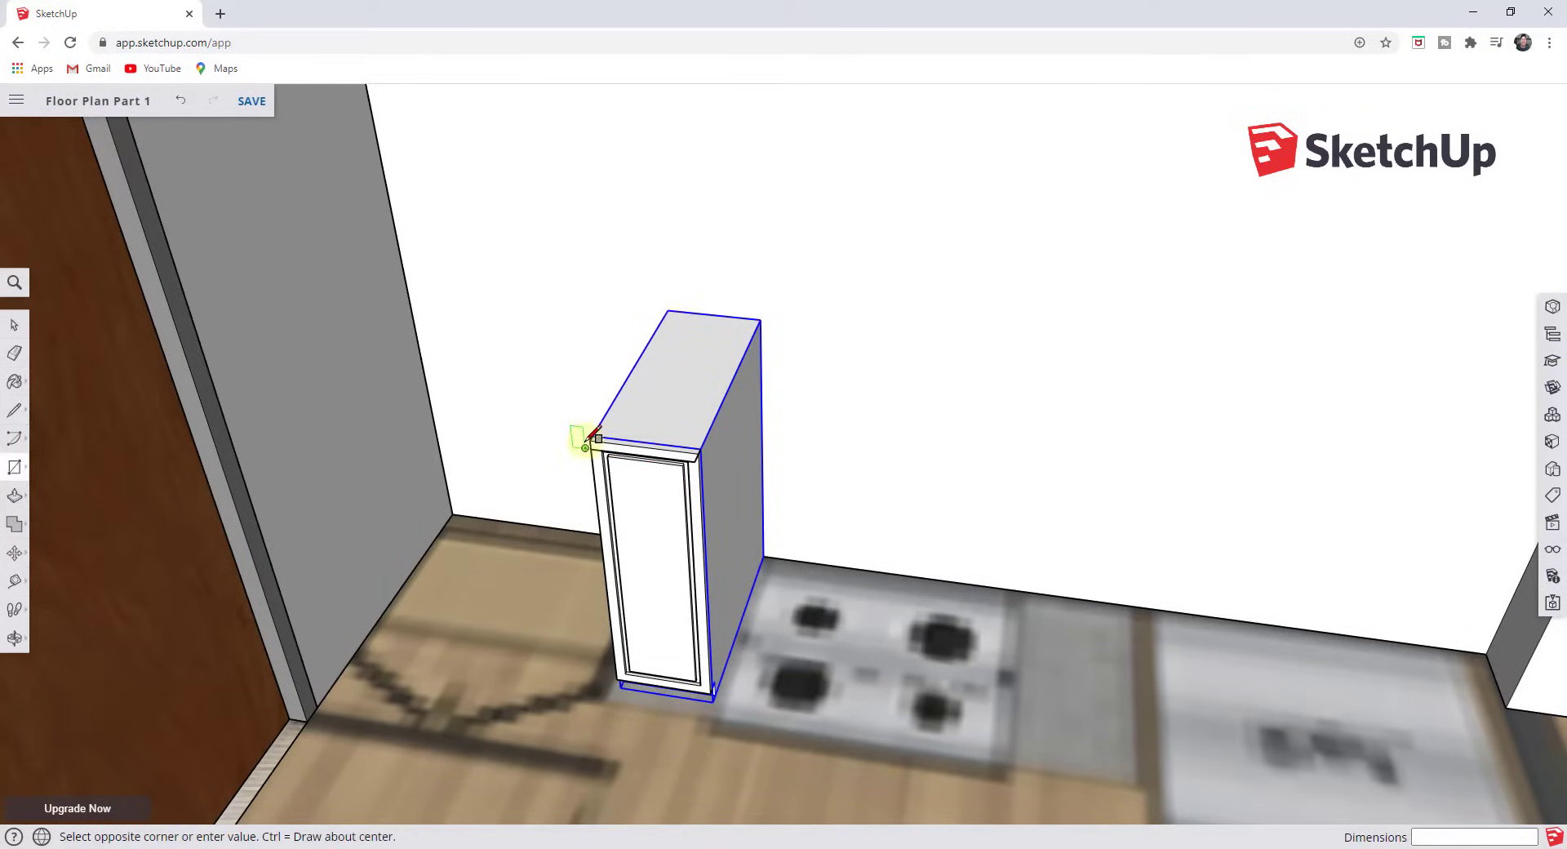
{"action": "left_click", "coordinate": [768, 315]}
{"action": "key", "text": "space"}
Push/Pull the countertop rectangle upward to a thickness of 0.7 inch.
{"action": "middle_click_drag", "start_coordinate": [745, 433], "coordinate": [588, 343]}
{"action": "key", "text": "p"}
{"action": "left_click", "coordinate": [657, 382]}
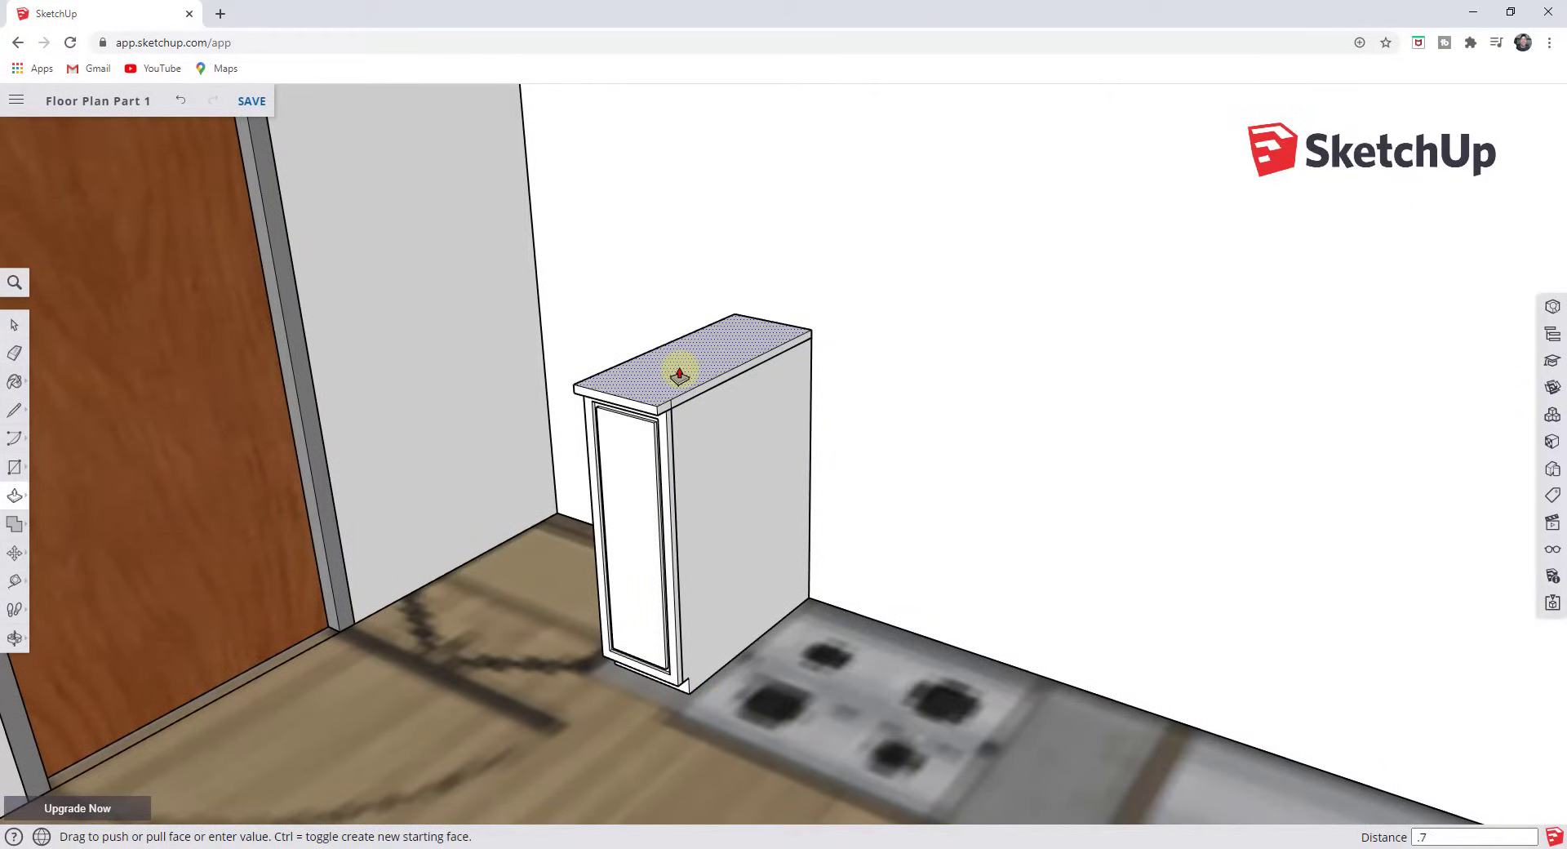
{"action": "type", "text": ".7"}
{"action": "key", "text": "Return"}
{"action": "key", "text": "space"}
Draw a diagonal line across the upper front corner of the countertop's end face, starting at the front edge's midpoint.
{"action": "scroll", "coordinate": [664, 447], "scroll_direction": "up", "scroll_amount": 5}
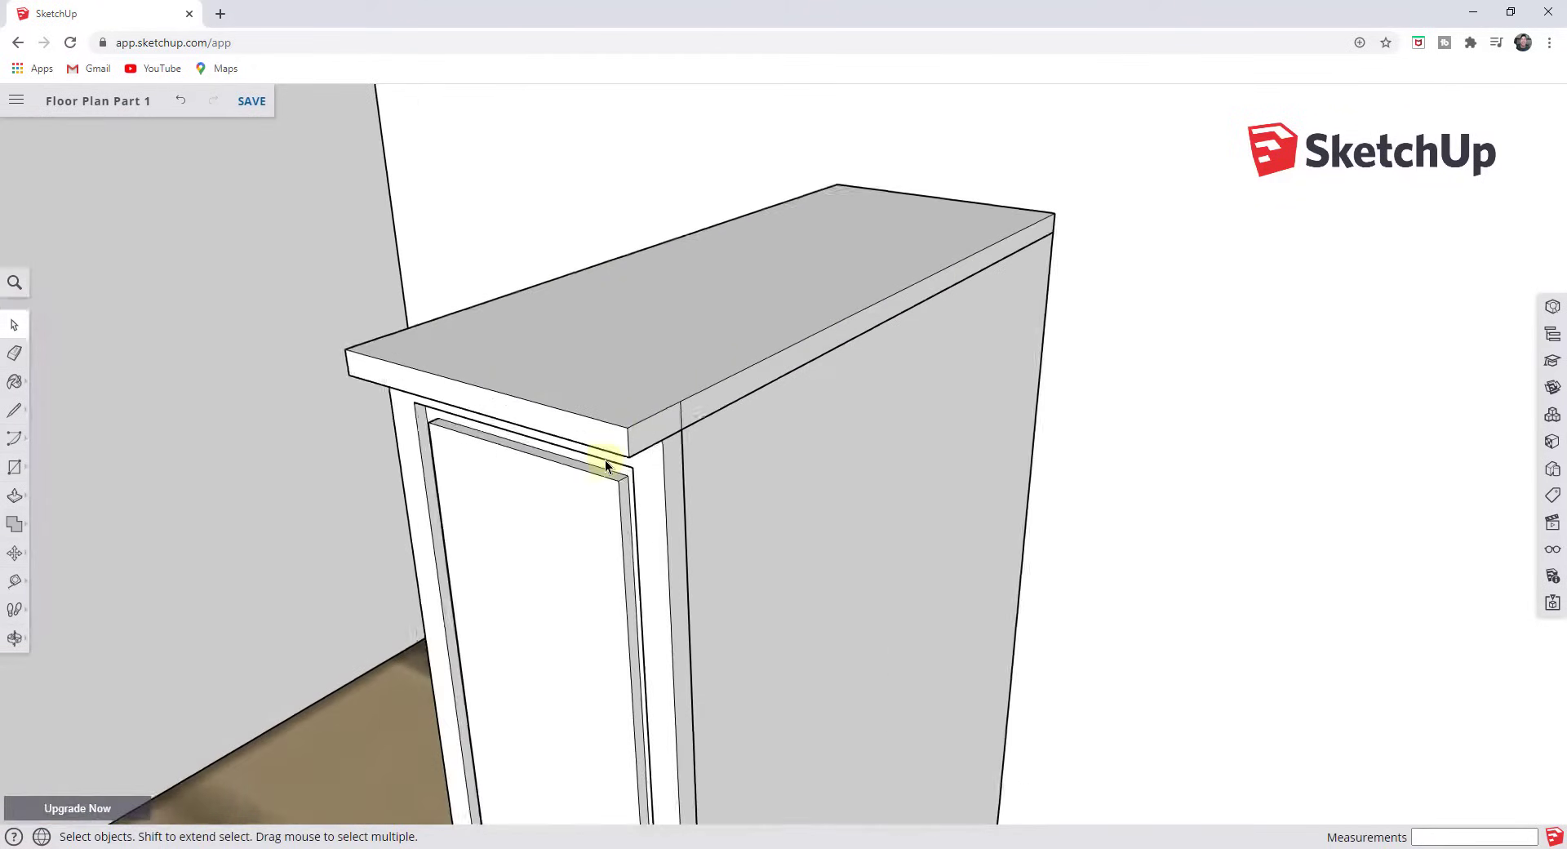
{"action": "scroll", "coordinate": [606, 465], "scroll_direction": "up", "scroll_amount": 2}
{"action": "scroll", "coordinate": [640, 445], "scroll_direction": "up", "scroll_amount": 2}
{"action": "key", "text": "l"}
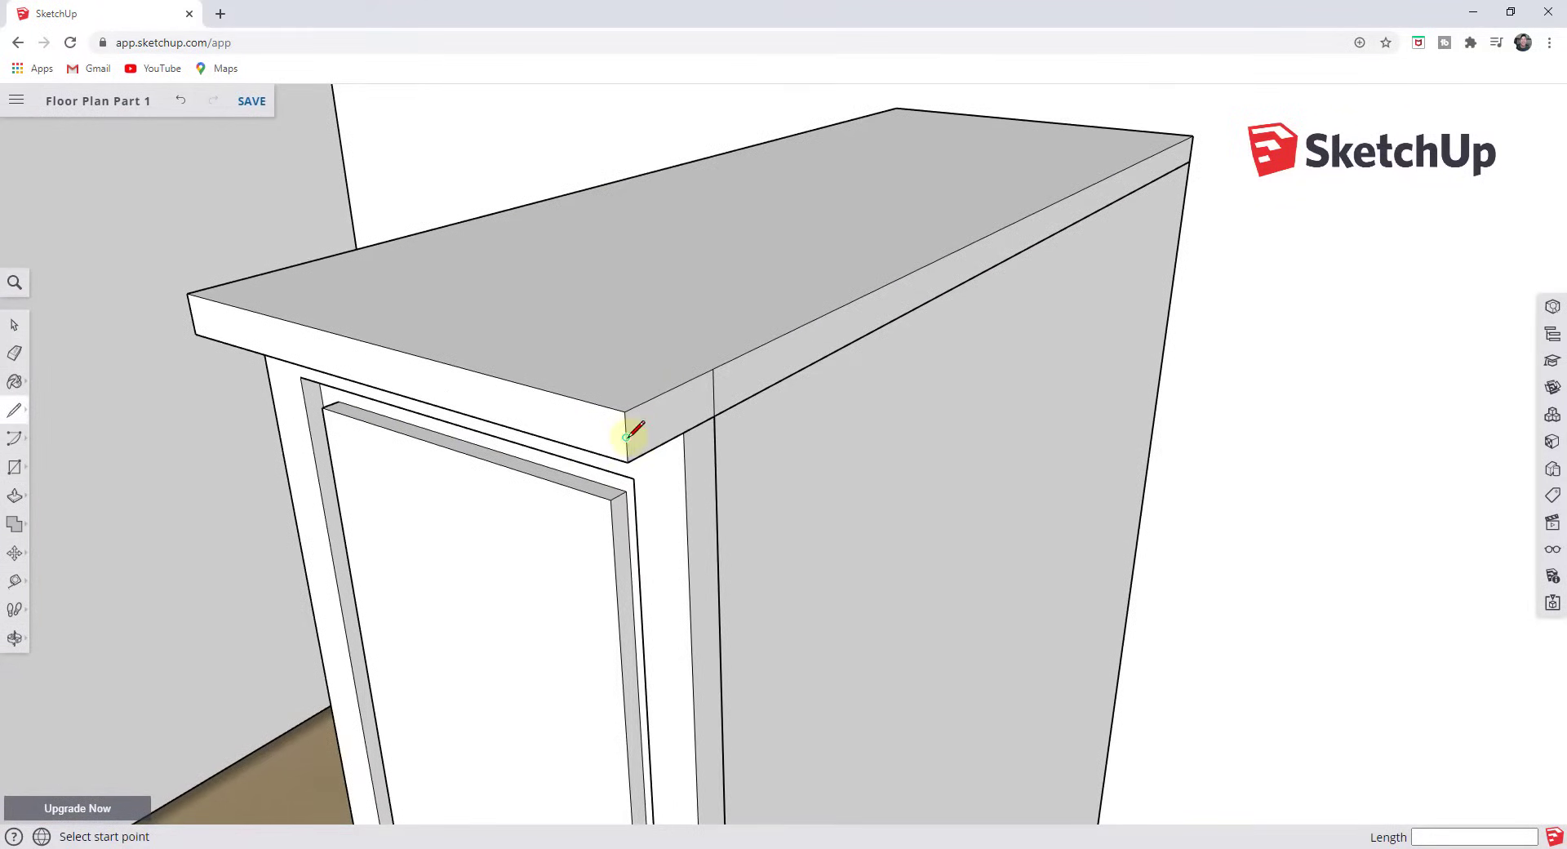
{"action": "left_click", "coordinate": [627, 437]}
{"action": "left_click", "coordinate": [641, 404]}
{"action": "key", "text": "space"}
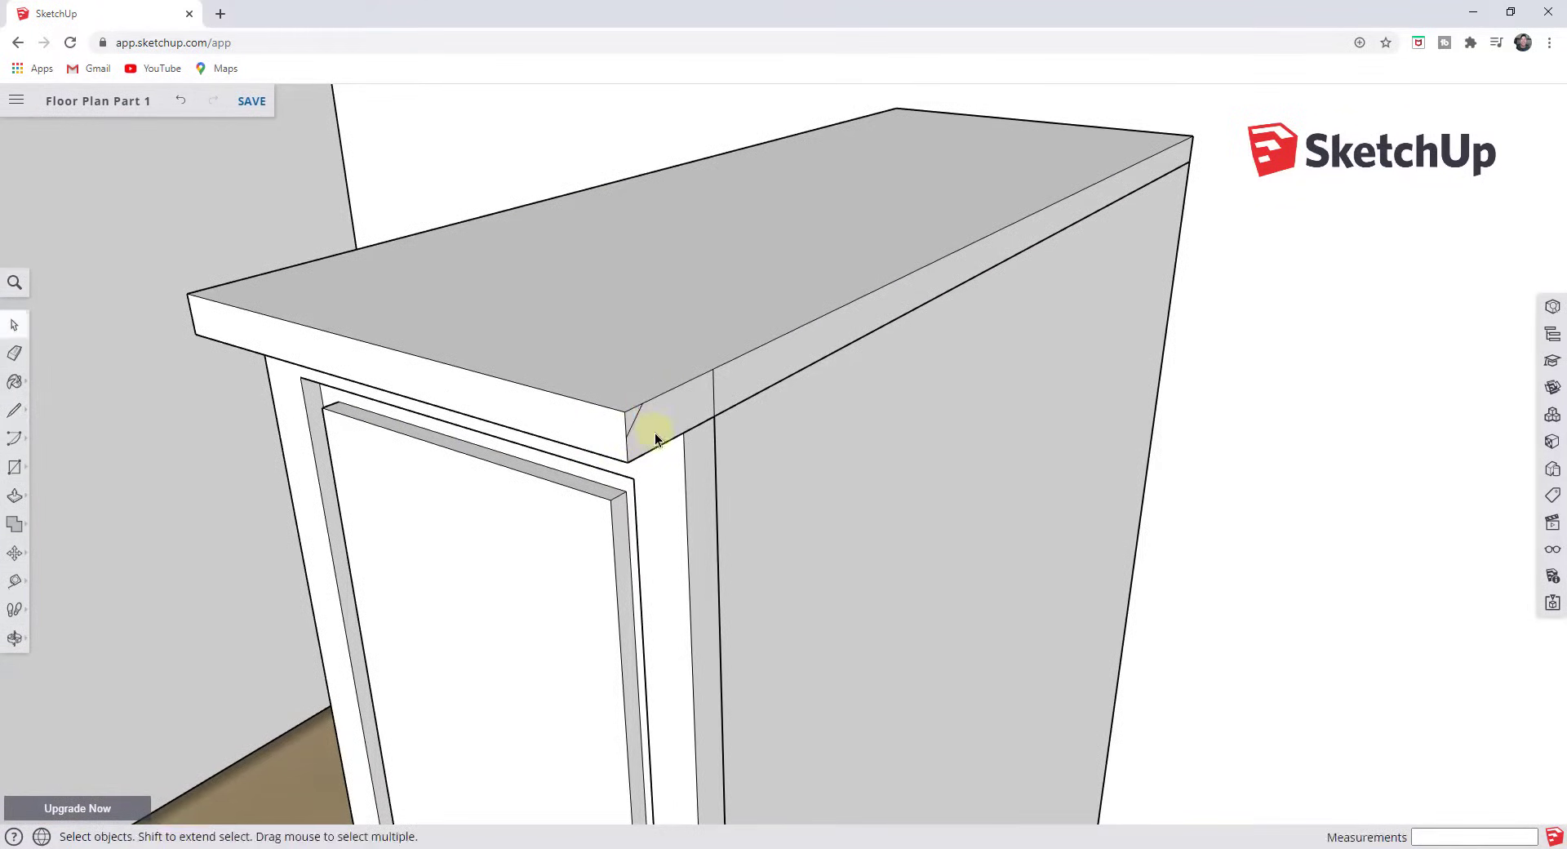
Push/Pull the small corner triangle 10 inches through the countertop to bevel its upper front edge.
{"action": "key", "text": "p"}
{"action": "key", "text": "space"}
{"action": "key", "text": "p"}
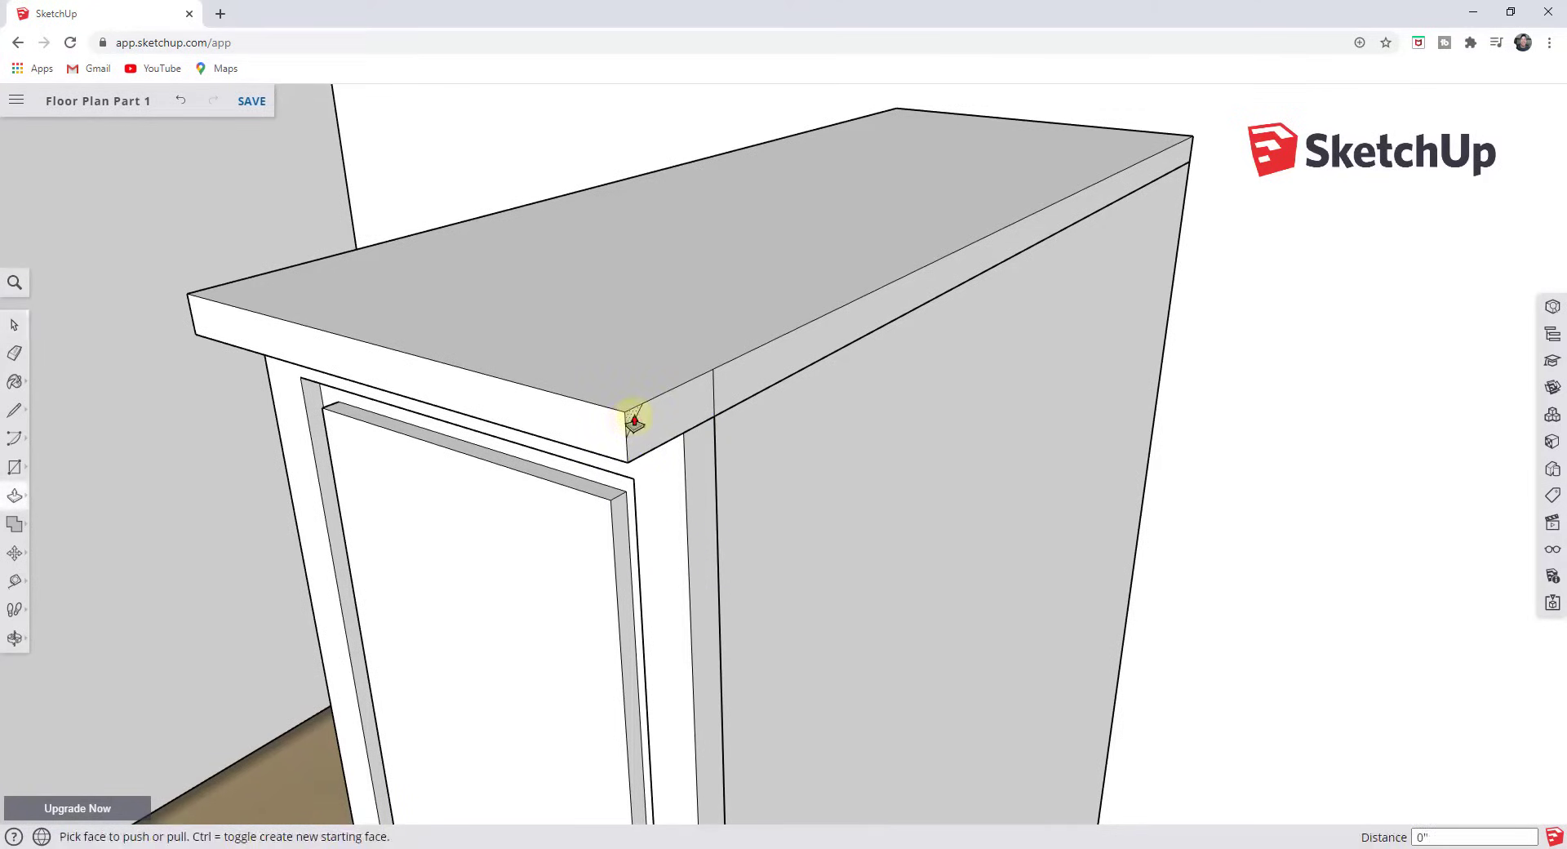
{"action": "left_click_drag", "start_coordinate": [628, 425], "coordinate": [227, 287]}
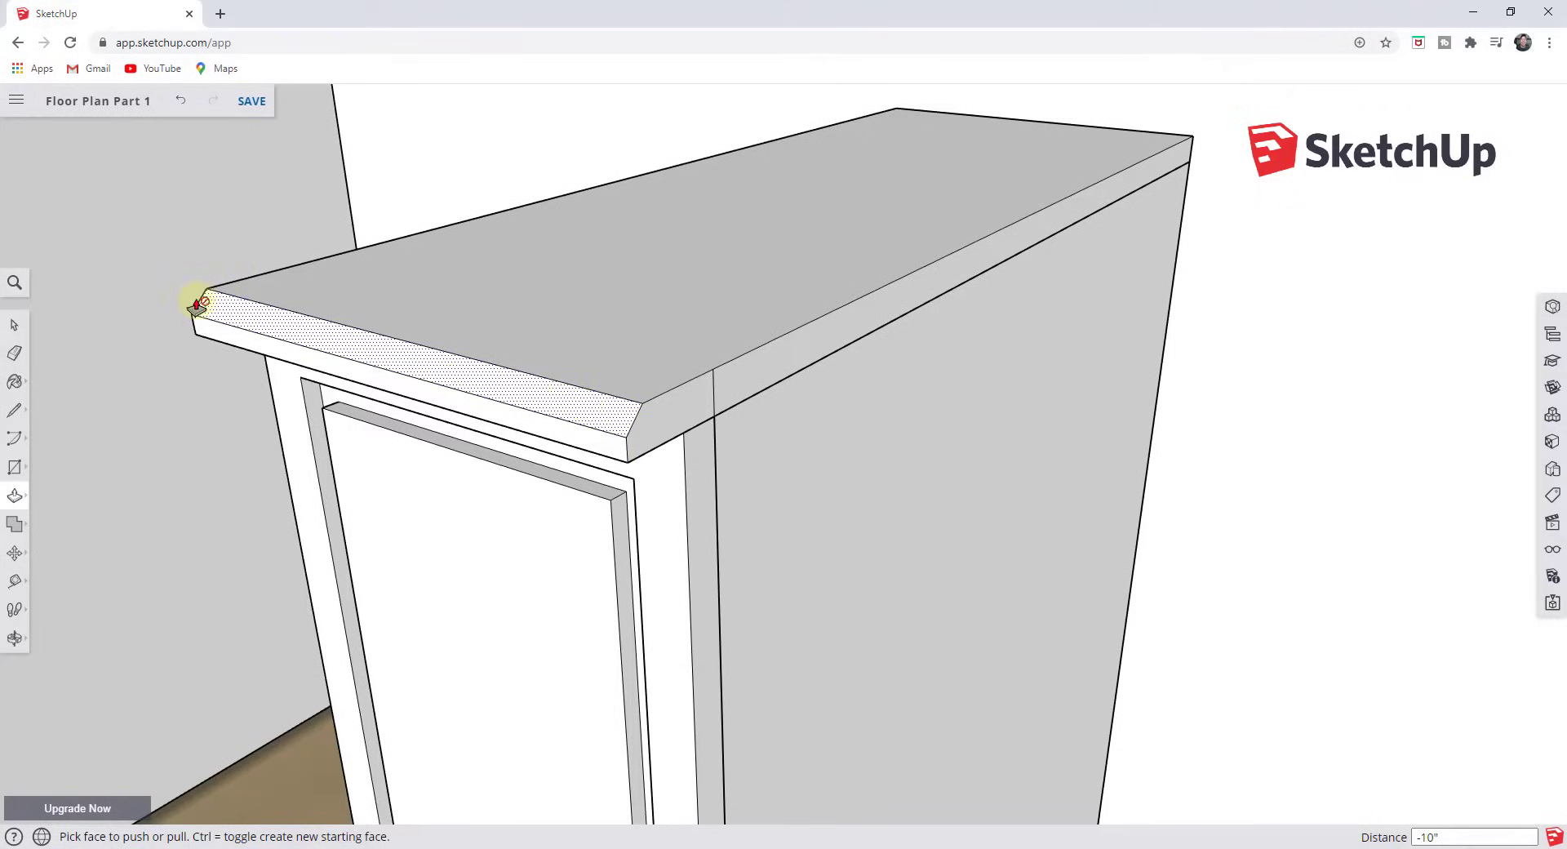
{"action": "key", "text": "space"}
{"action": "scroll", "coordinate": [773, 493], "scroll_direction": "down", "scroll_amount": 3}
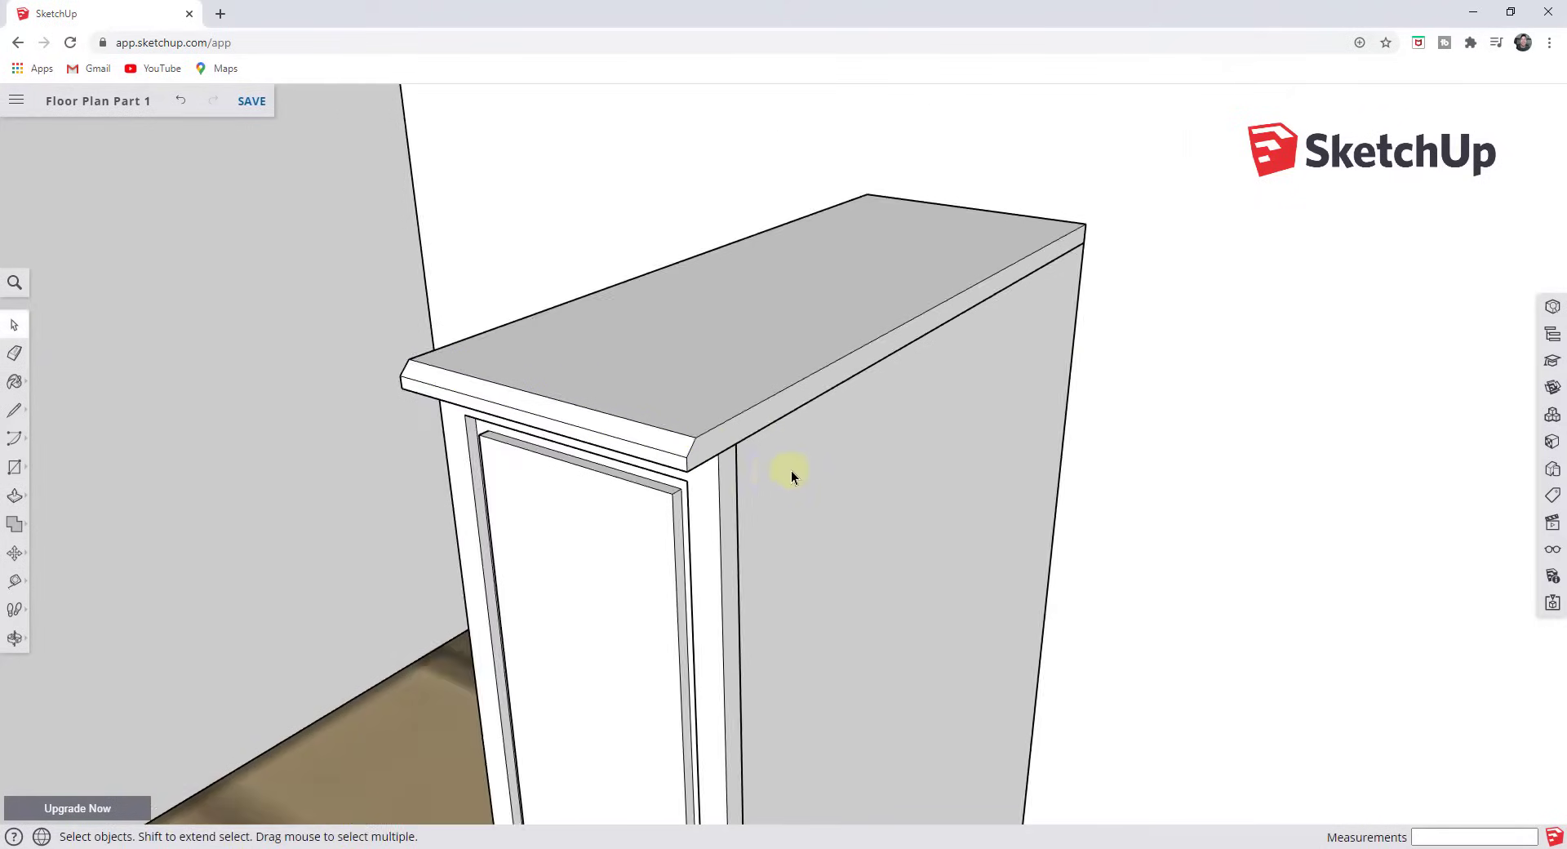
Select all of the countertop's connected geometry and make it a group.
{"action": "middle_click_drag", "start_coordinate": [791, 470], "coordinate": [841, 448]}
{"action": "scroll", "coordinate": [865, 461], "scroll_direction": "down", "scroll_amount": 4}
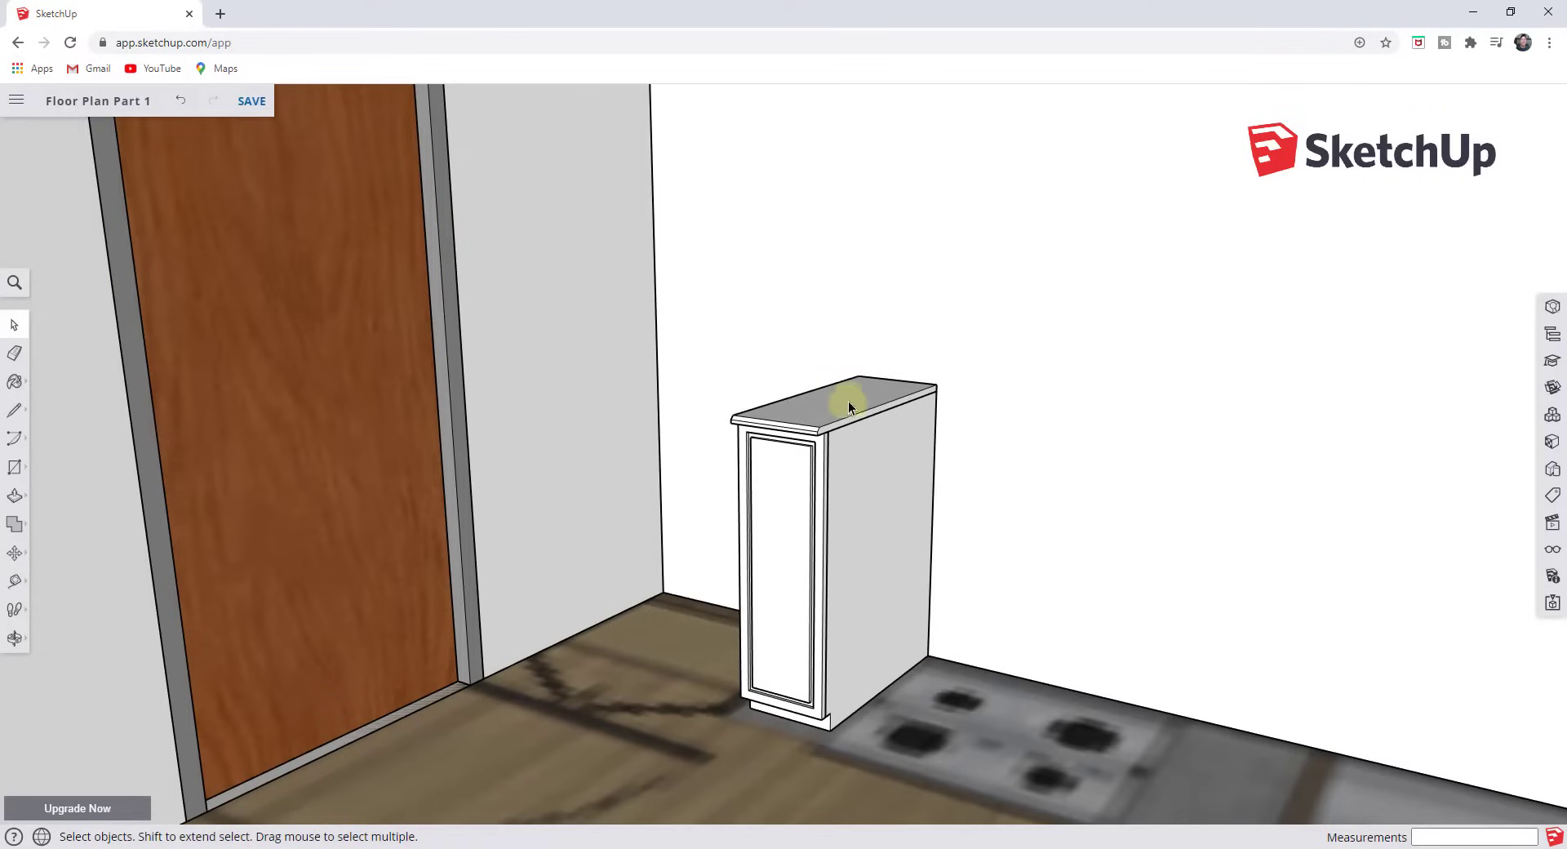
{"action": "left_click", "coordinate": [849, 406]}
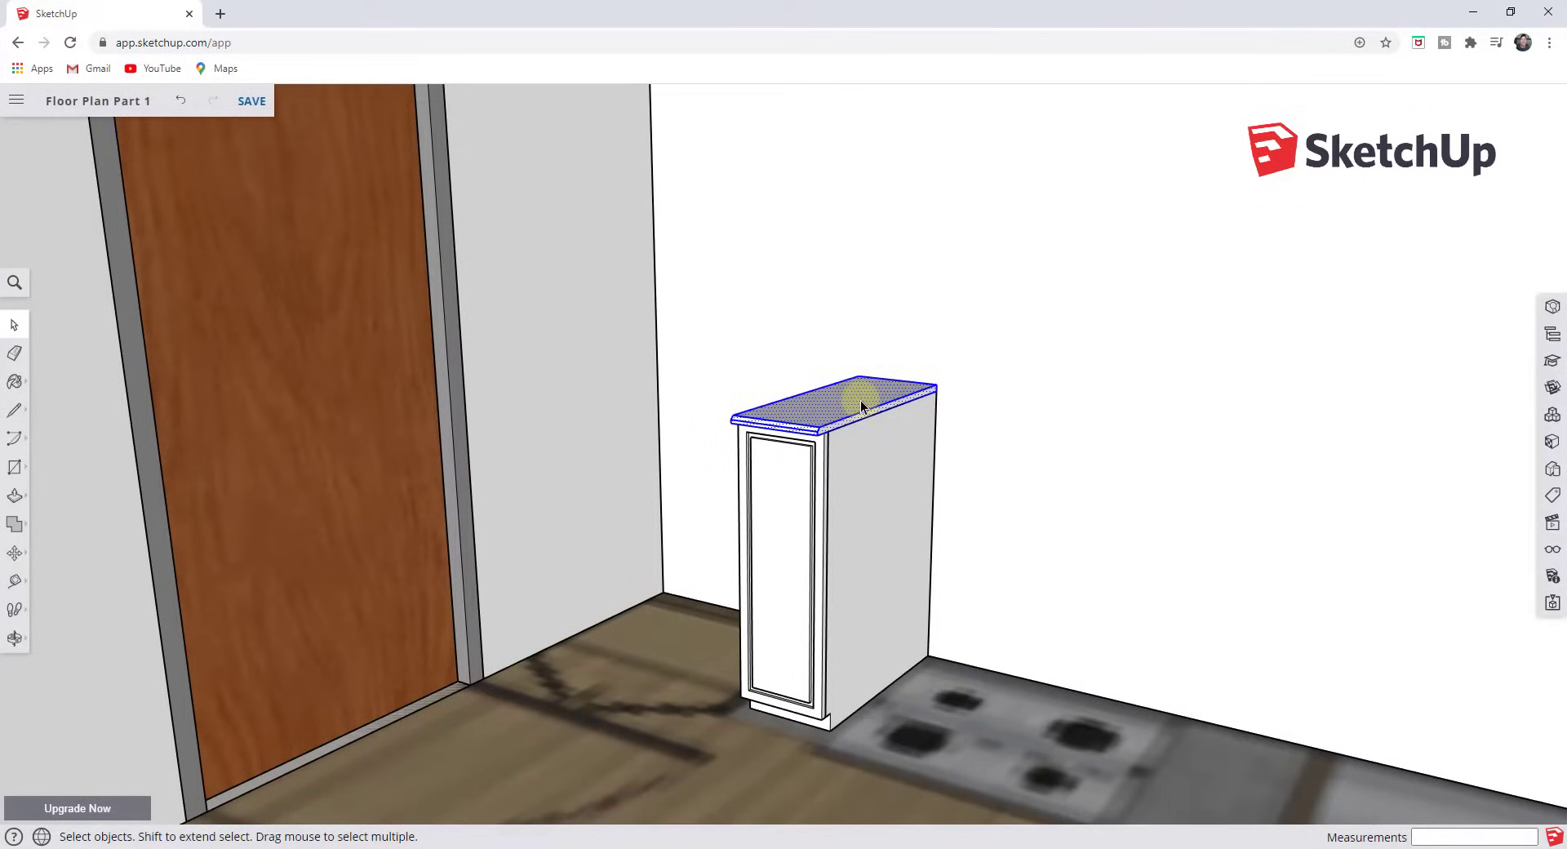
{"action": "right_click", "coordinate": [862, 404]}
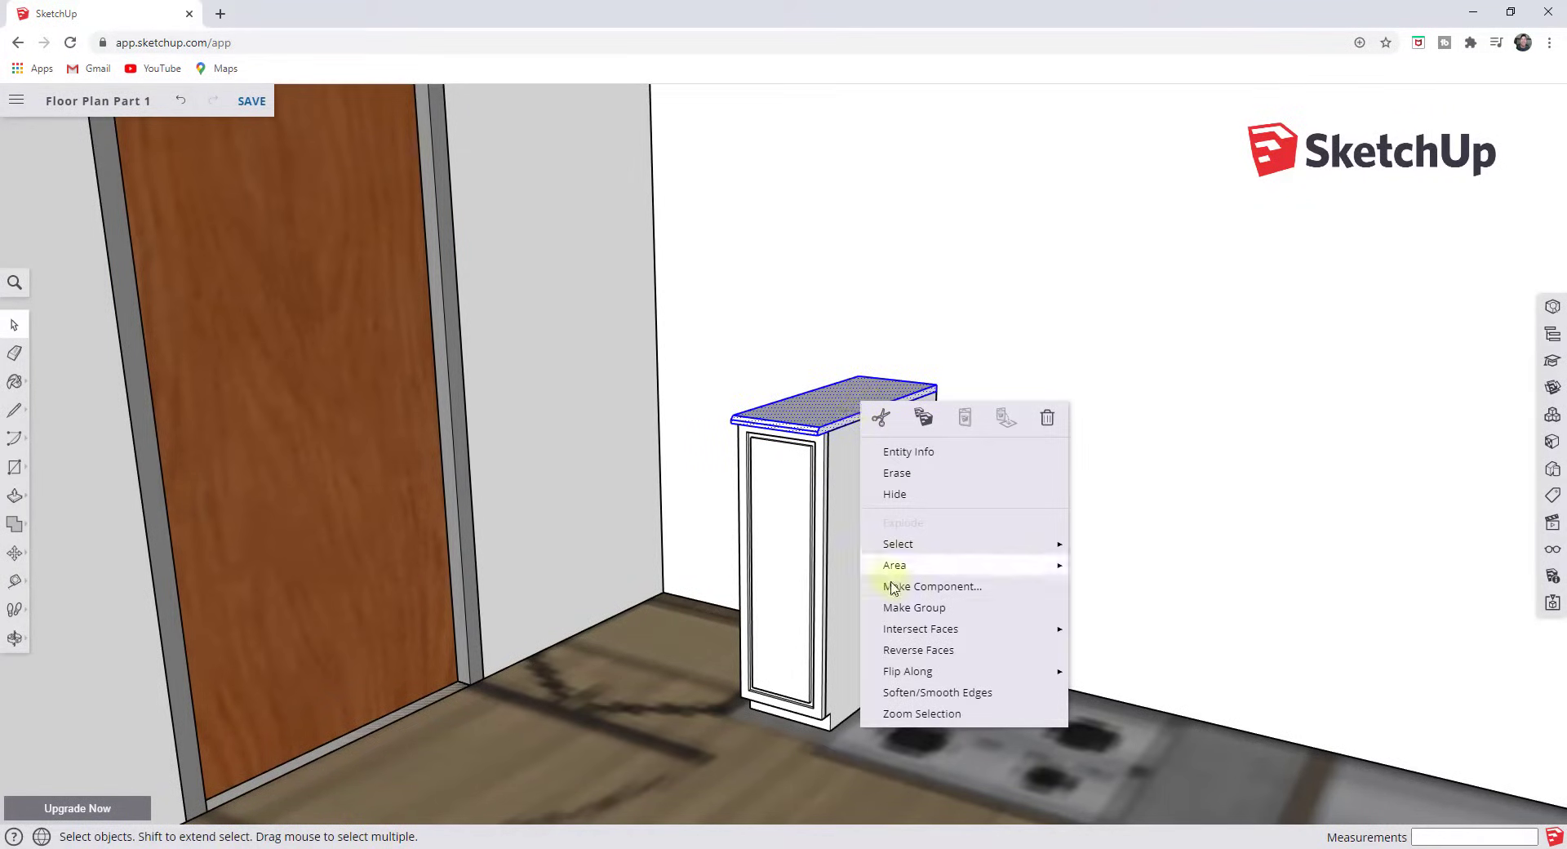
{"action": "left_click", "coordinate": [912, 608]}
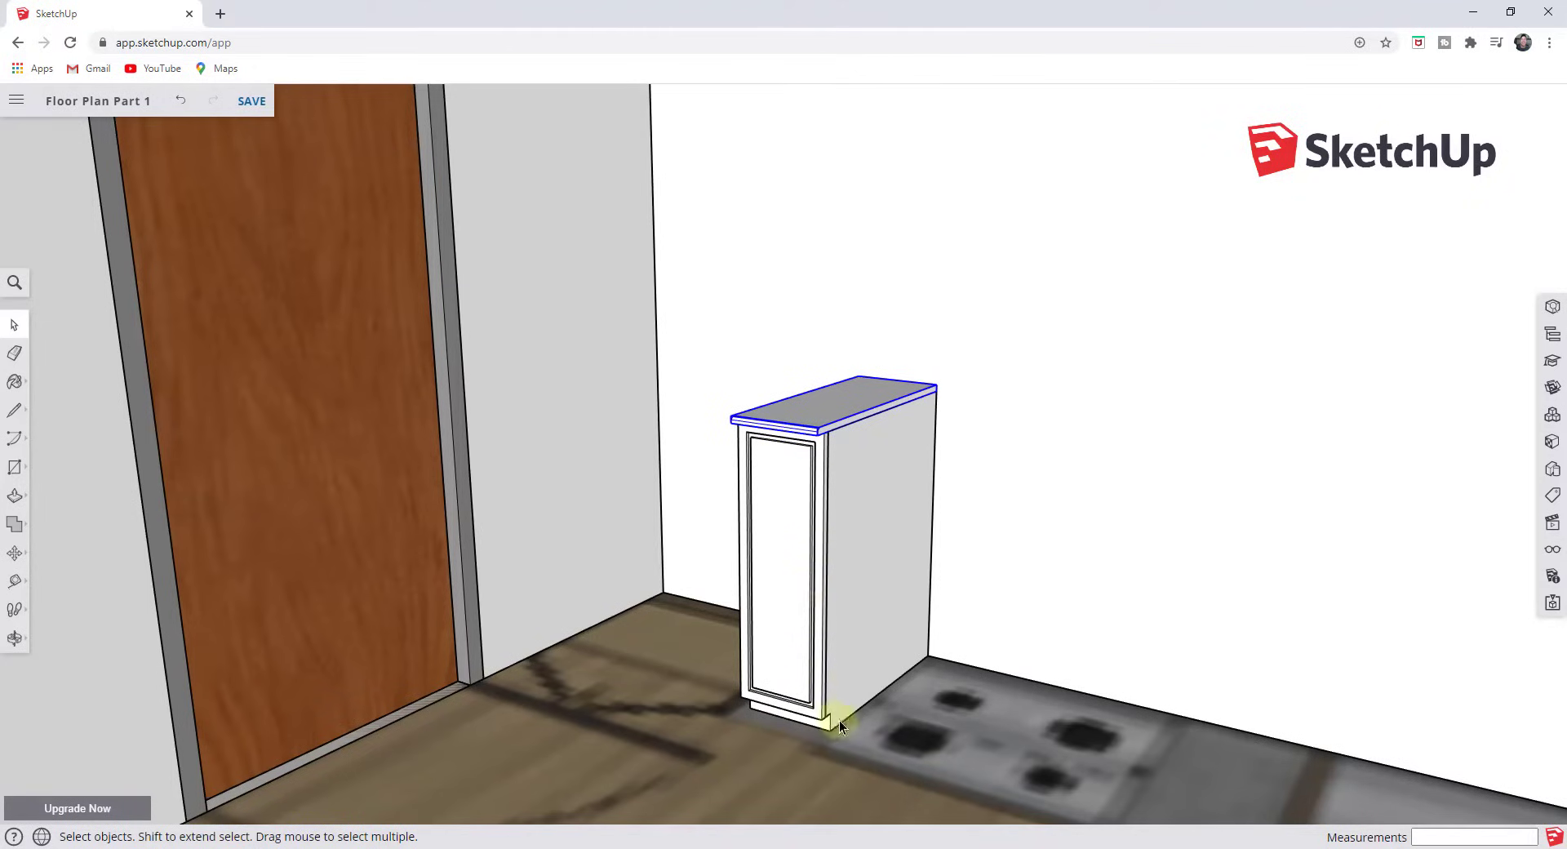
Combine the door, cabinet body and countertop groups into a component named Base Narrow Cabinet.
{"action": "left_click", "coordinate": [812, 659]}
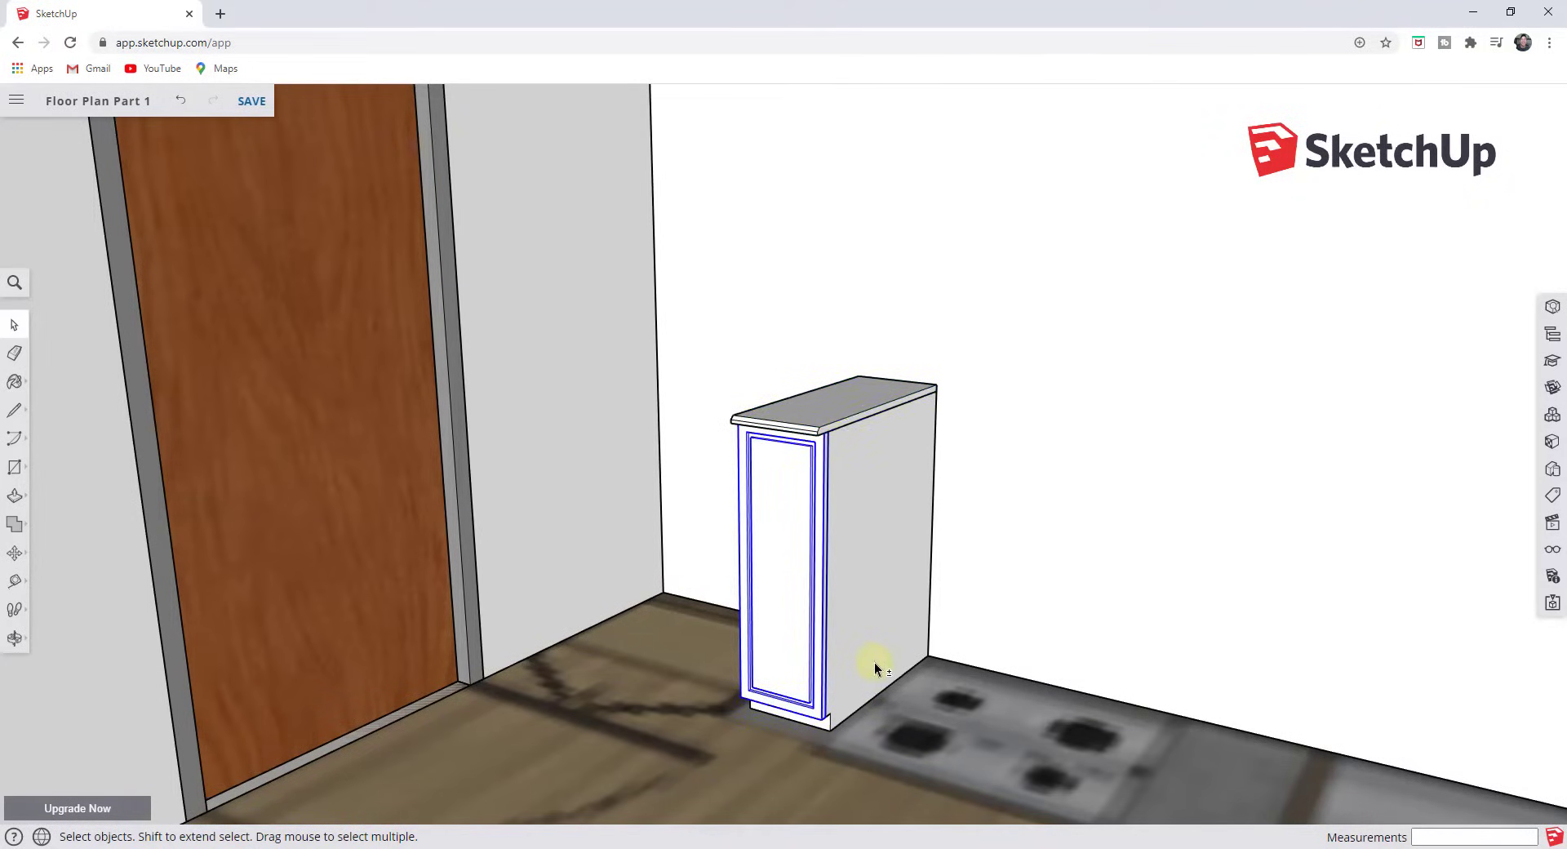
{"action": "left_click", "coordinate": [874, 663], "text": "shift"}
{"action": "left_click", "coordinate": [840, 404], "text": "shift"}
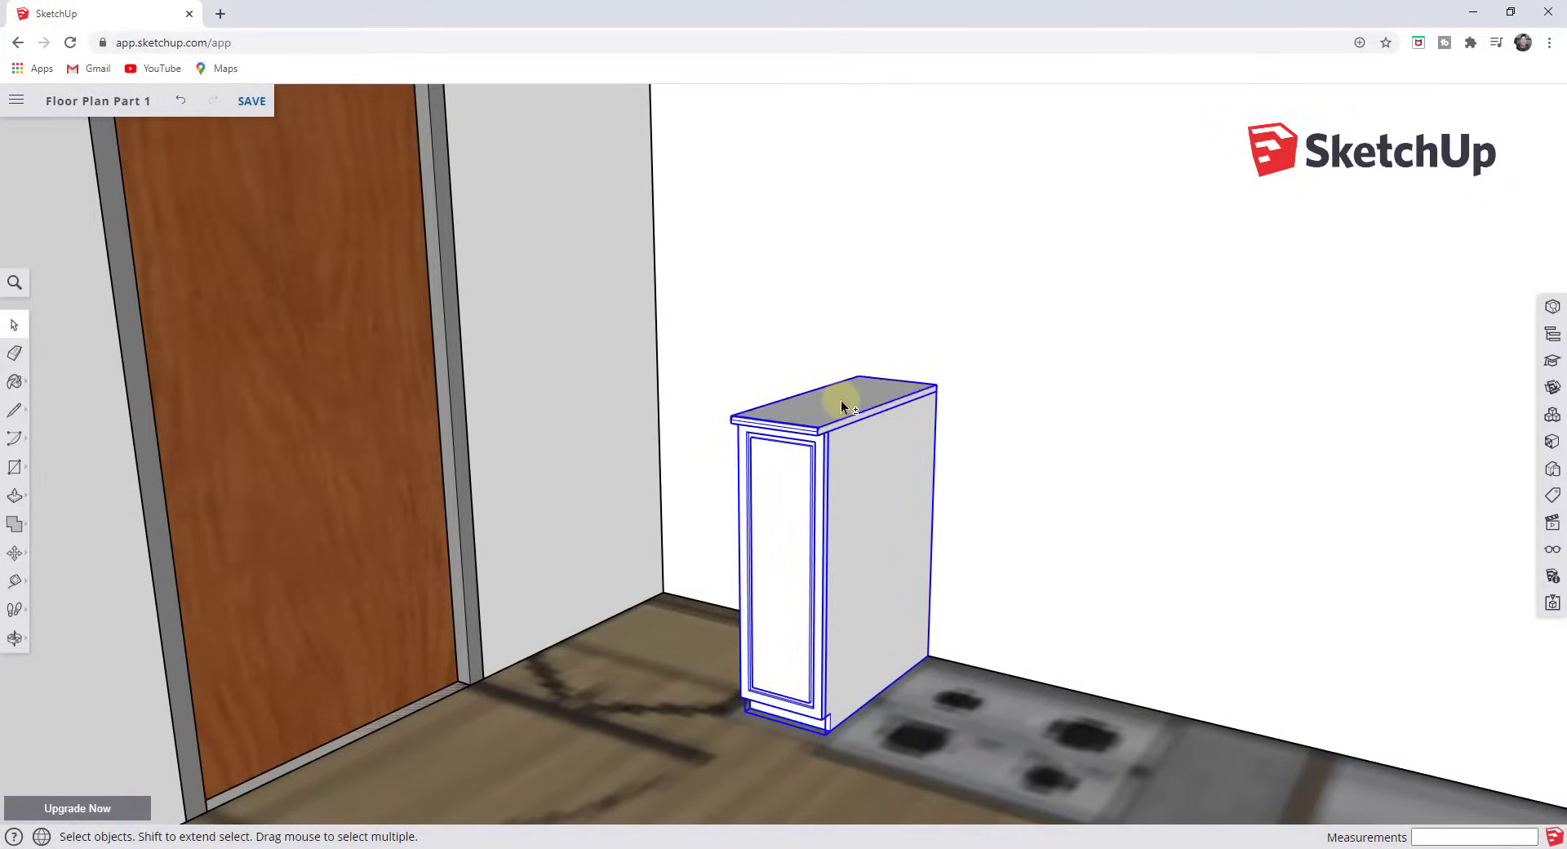
{"action": "scroll", "coordinate": [878, 532], "scroll_direction": "down", "scroll_amount": 3}
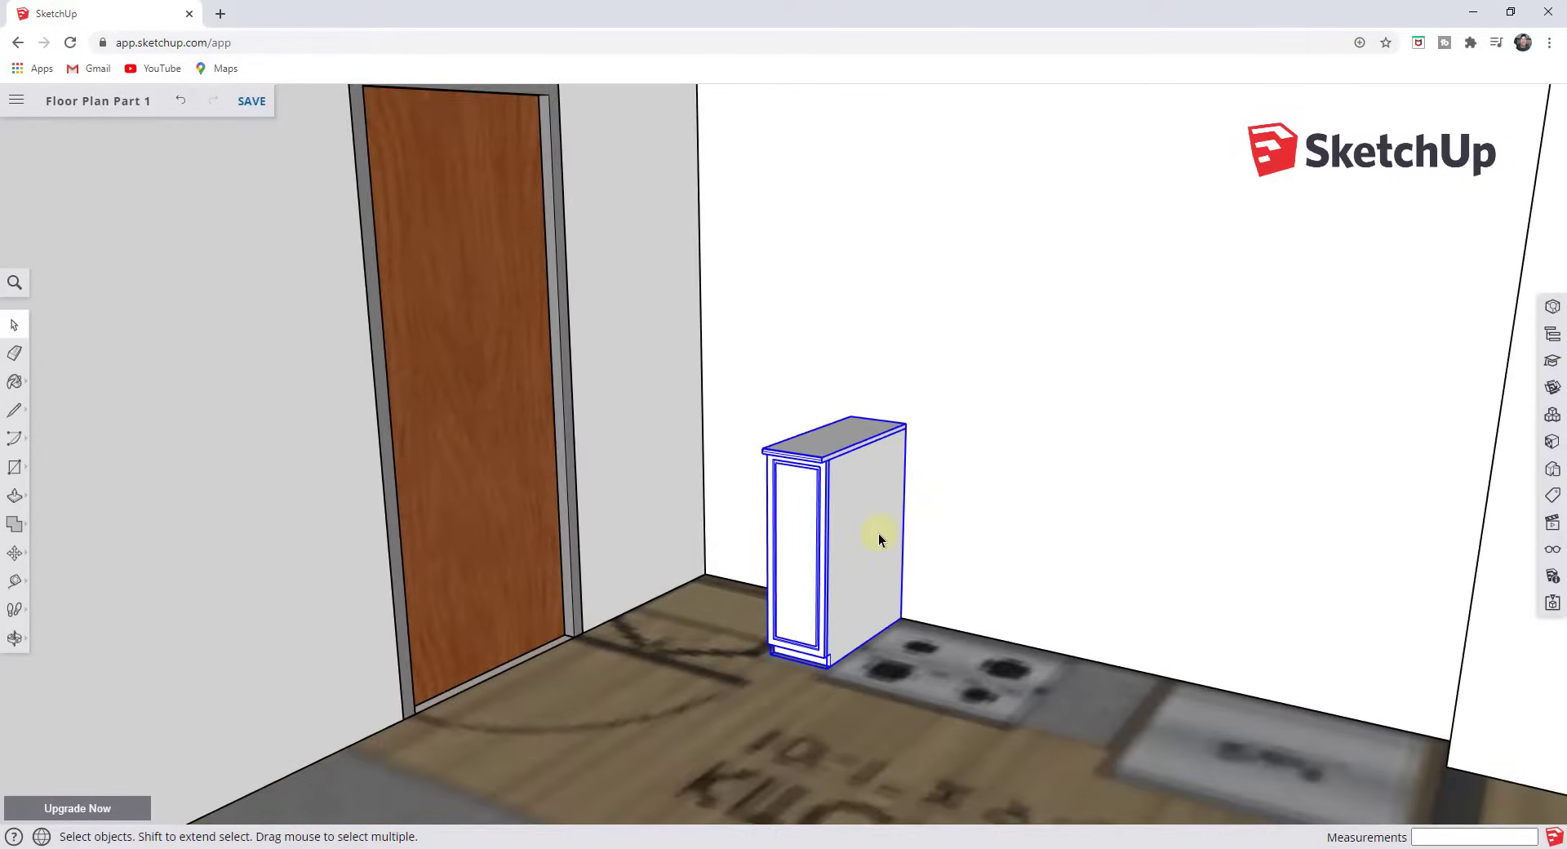
{"action": "scroll", "coordinate": [878, 533], "scroll_direction": "up", "scroll_amount": 3}
{"action": "middle_click_drag", "start_coordinate": [879, 532], "coordinate": [875, 554]}
{"action": "right_click", "coordinate": [874, 553]}
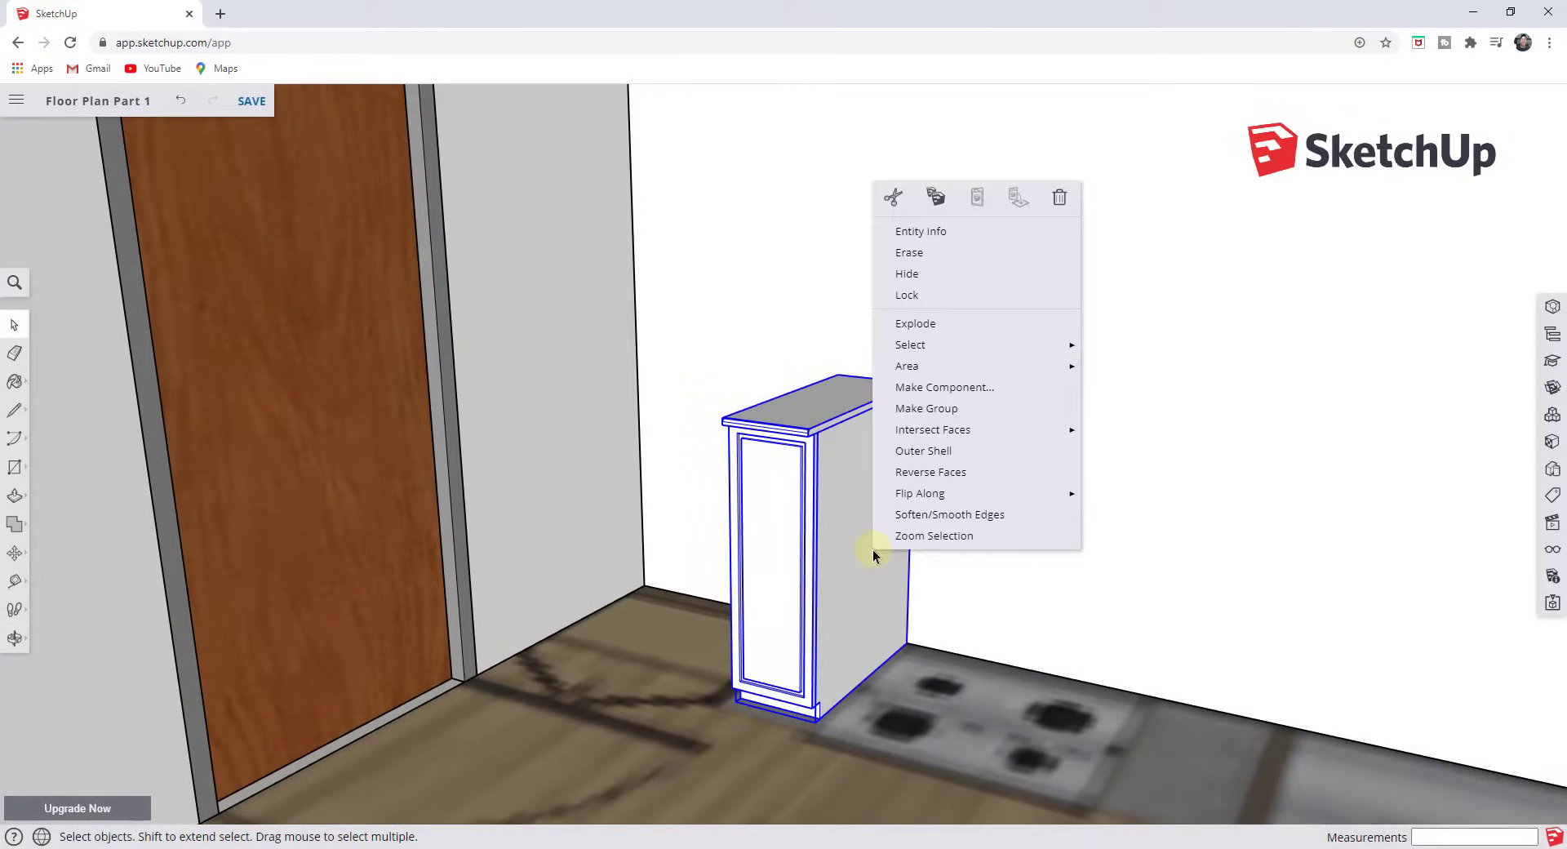
{"action": "left_click", "coordinate": [937, 388]}
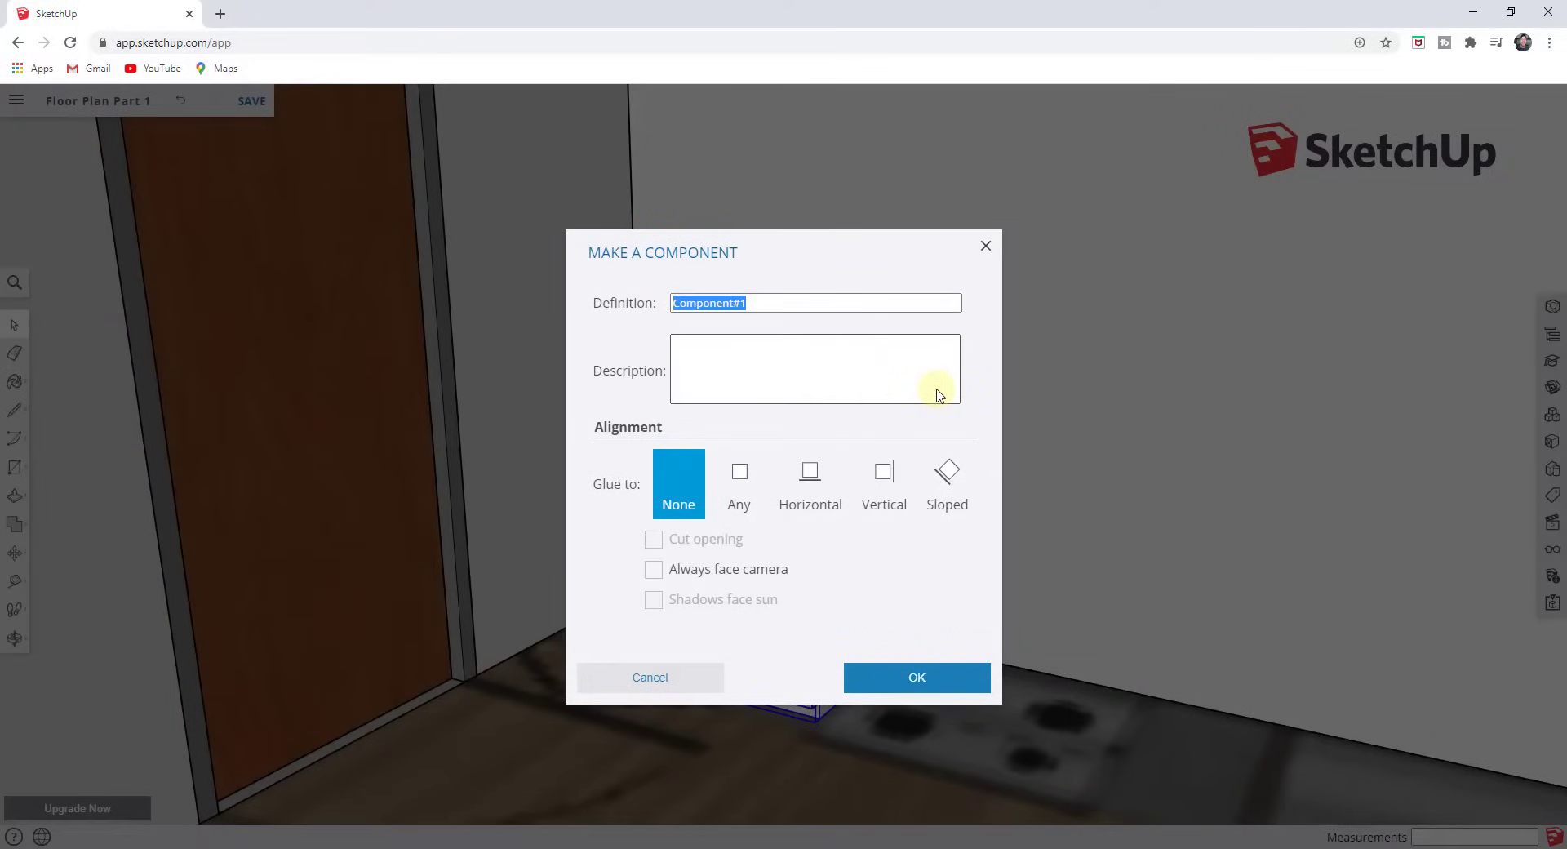
{"action": "type", "text": "Base Narrow Cabinet"}
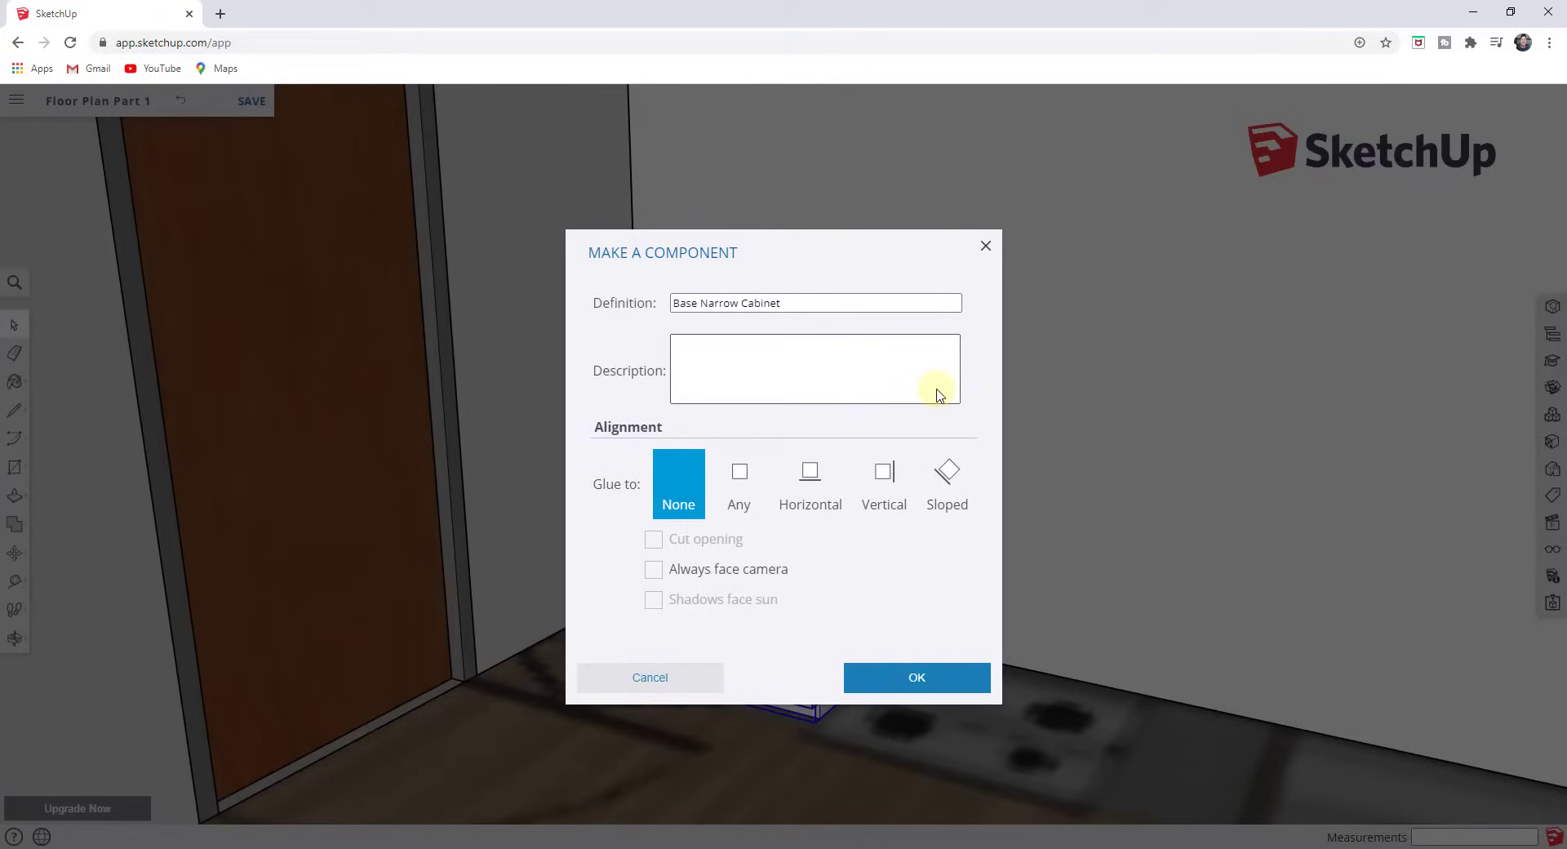
{"action": "left_click", "coordinate": [927, 680]}
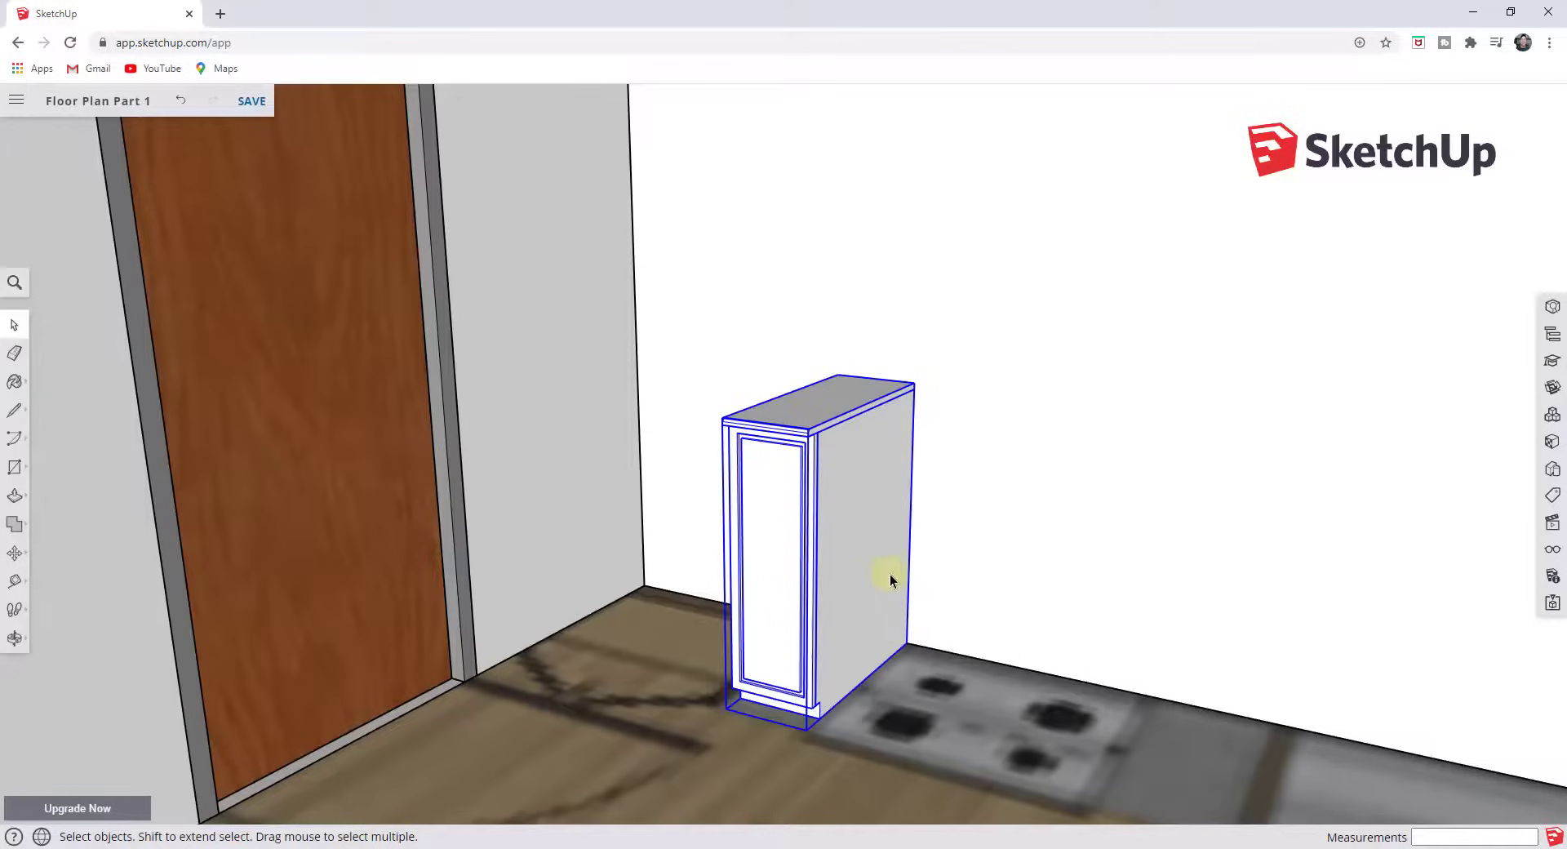
Copy the Base Narrow Cabinet component about 3' 5 7/16" along the back wall to the other side of the stove.
{"action": "scroll", "coordinate": [907, 645], "scroll_direction": "down", "scroll_amount": 2}
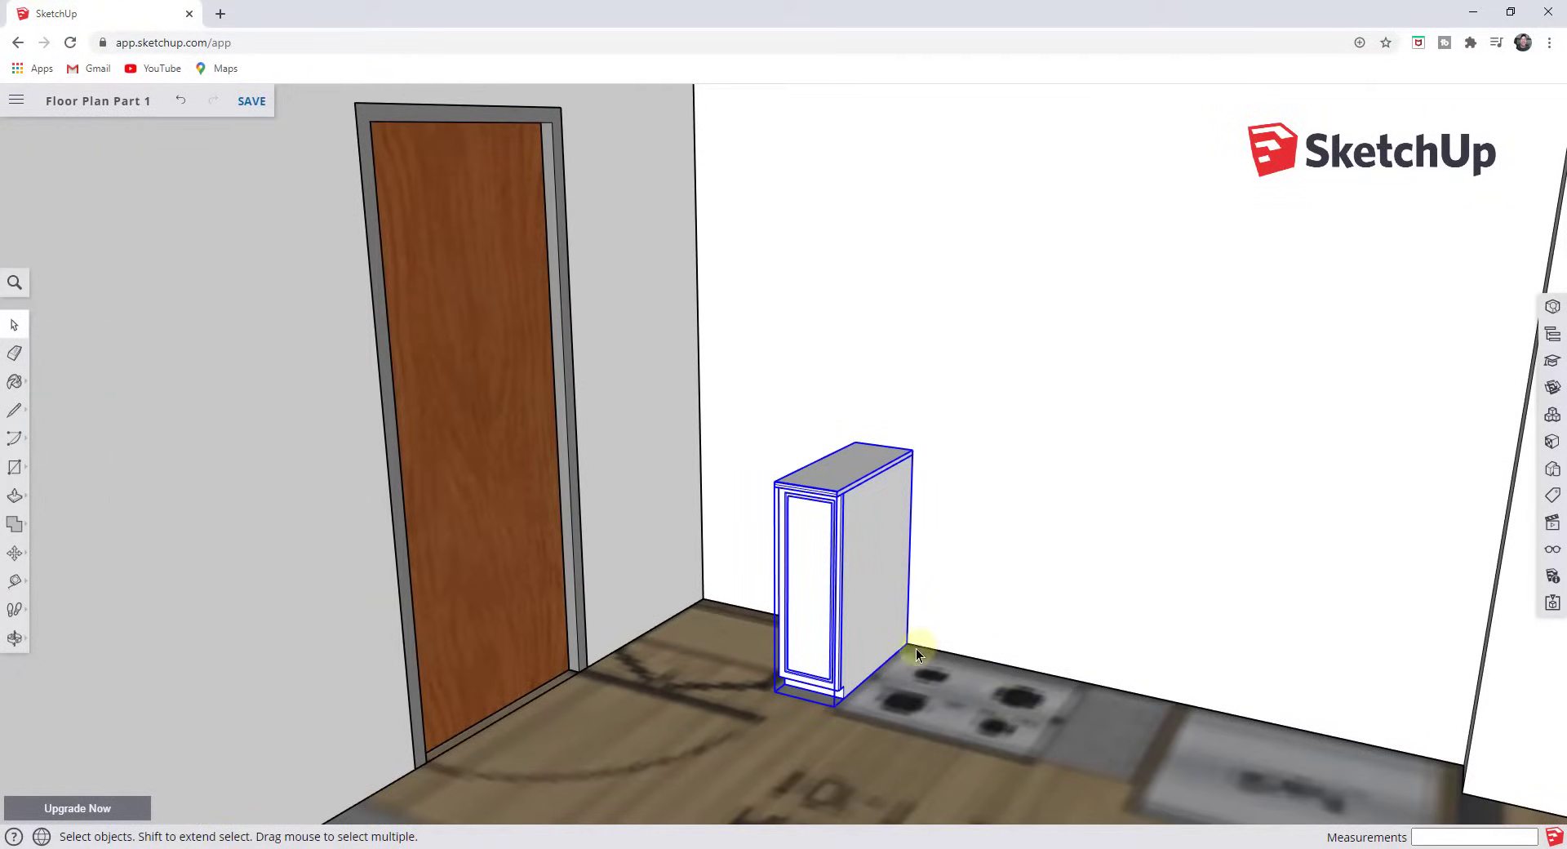
{"action": "key", "text": "m"}
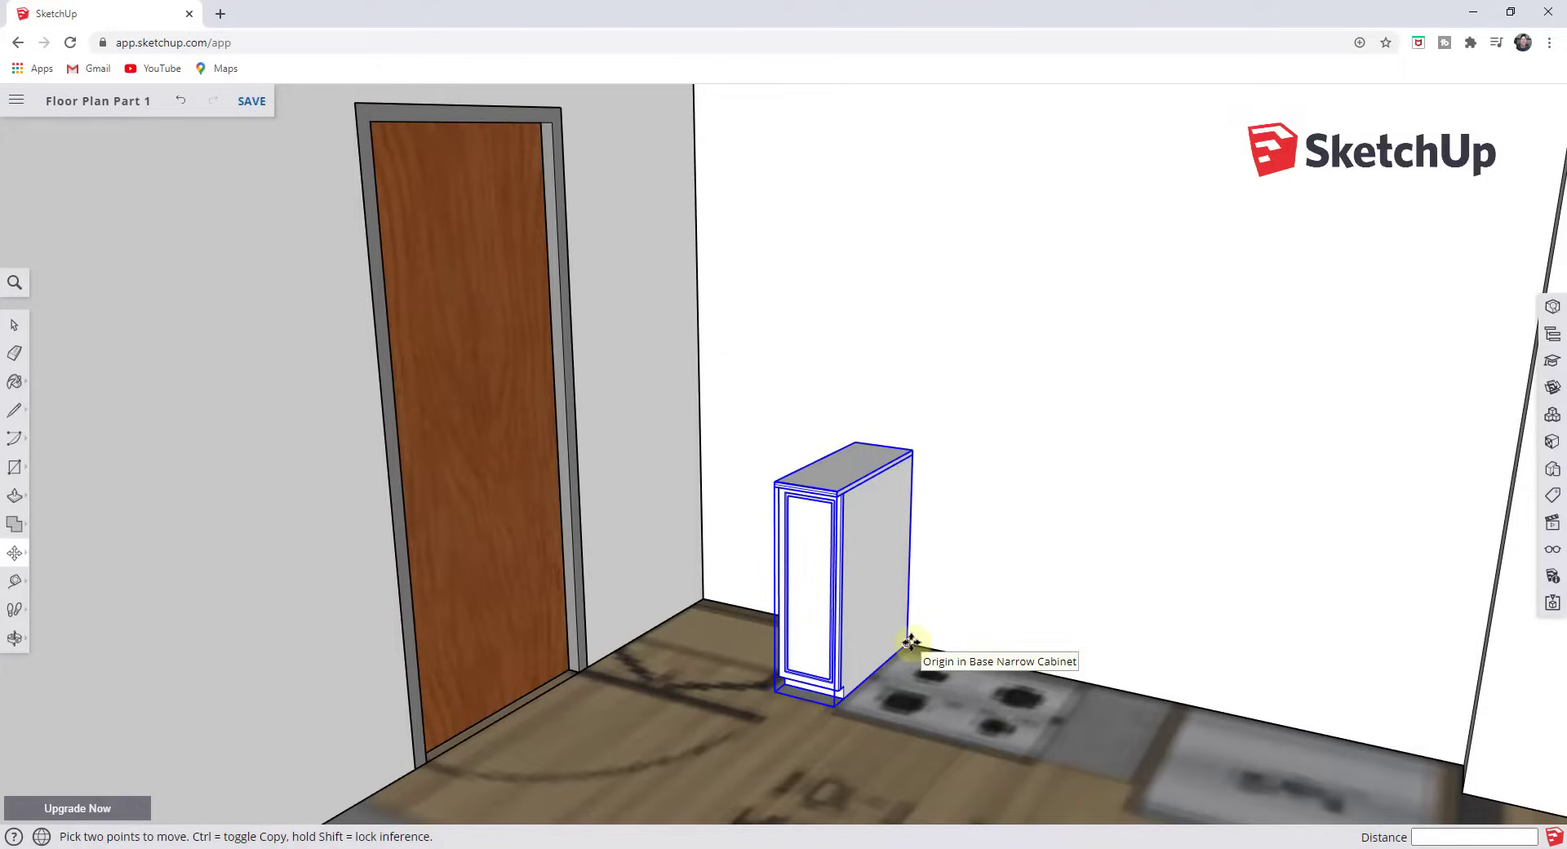
{"action": "left_click", "coordinate": [911, 642]}
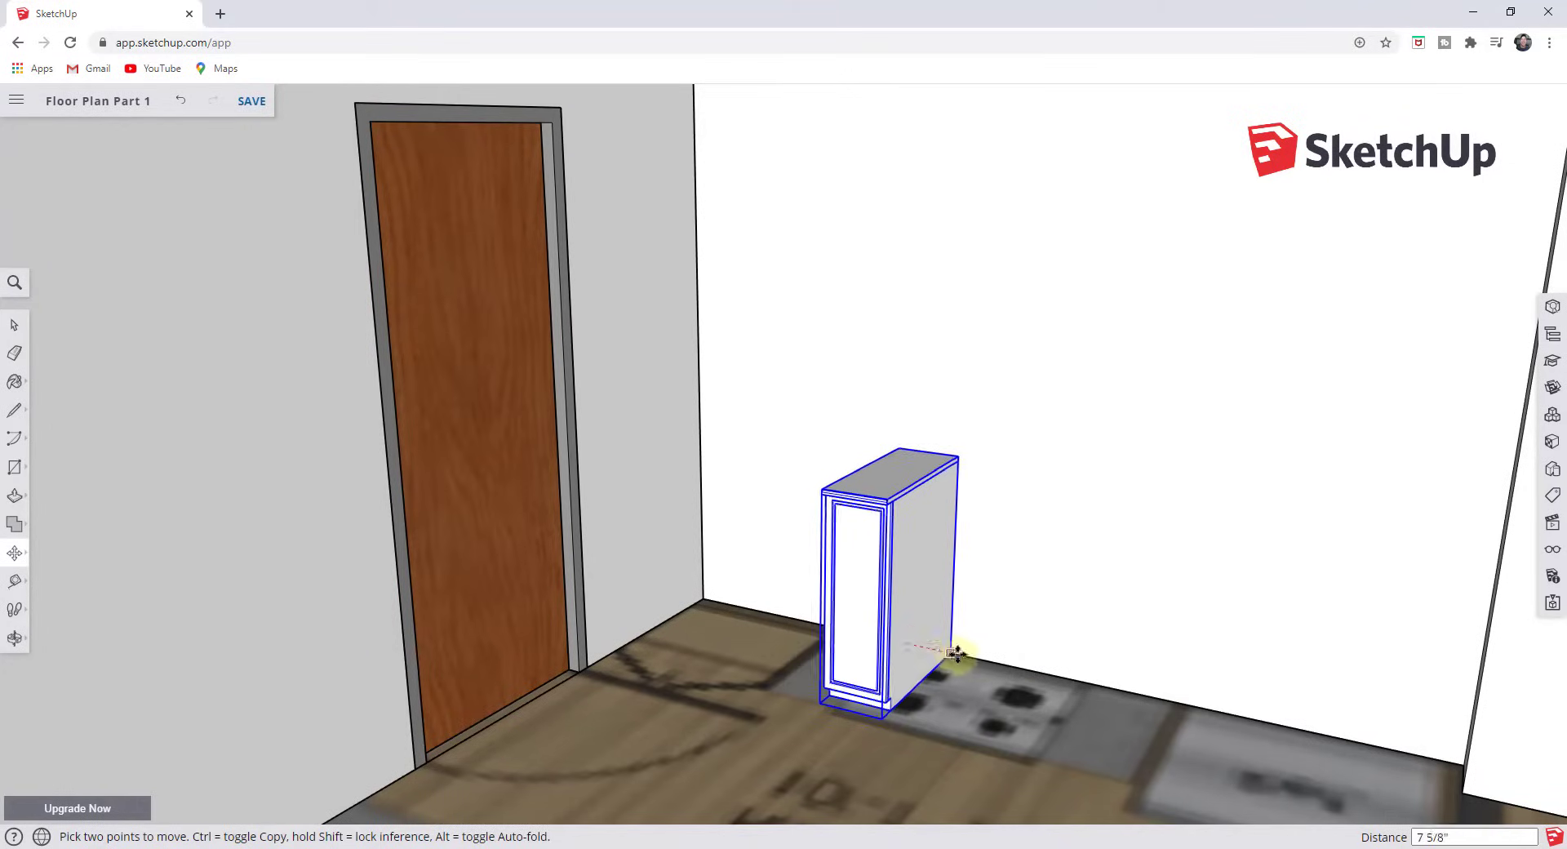
{"action": "key", "text": "ctrl"}
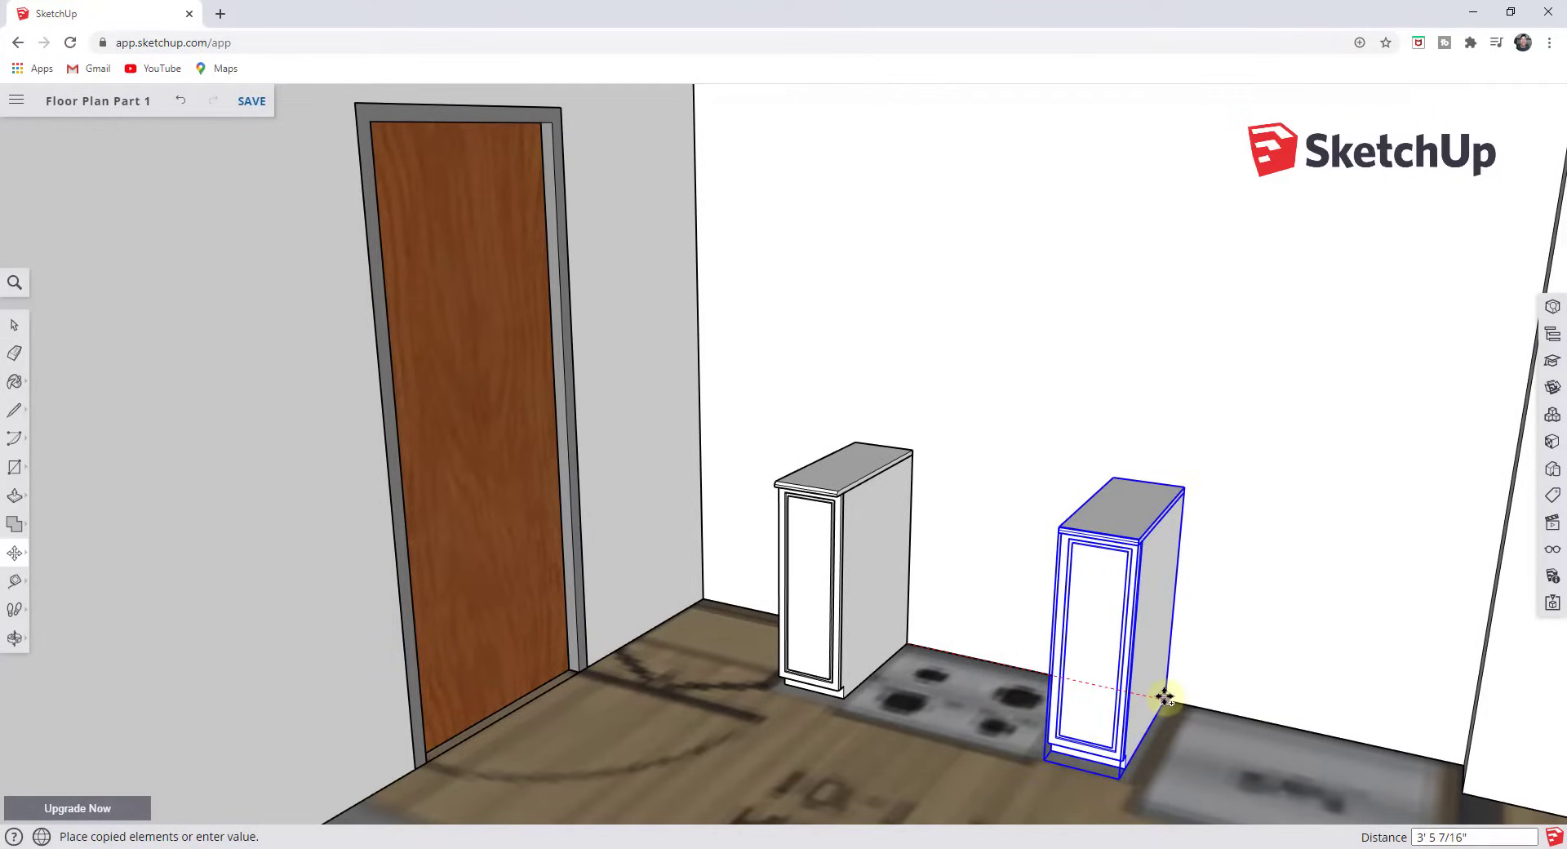
{"action": "left_click", "coordinate": [1165, 698]}
{"action": "key", "text": "space"}
Paint the door and cabinet body inside the copied component with the Wood Cherry Original material.
{"action": "mouse_move", "coordinate": [1144, 629]}
{"action": "middle_mouse_down"}
{"action": "mouse_move", "coordinate": [1061, 601]}
{"action": "mouse_move", "coordinate": [1041, 565]}
{"action": "mouse_move", "coordinate": [1124, 634]}
{"action": "mouse_move", "coordinate": [1112, 685]}
{"action": "mouse_move", "coordinate": [1073, 625]}
{"action": "middle_mouse_up"}
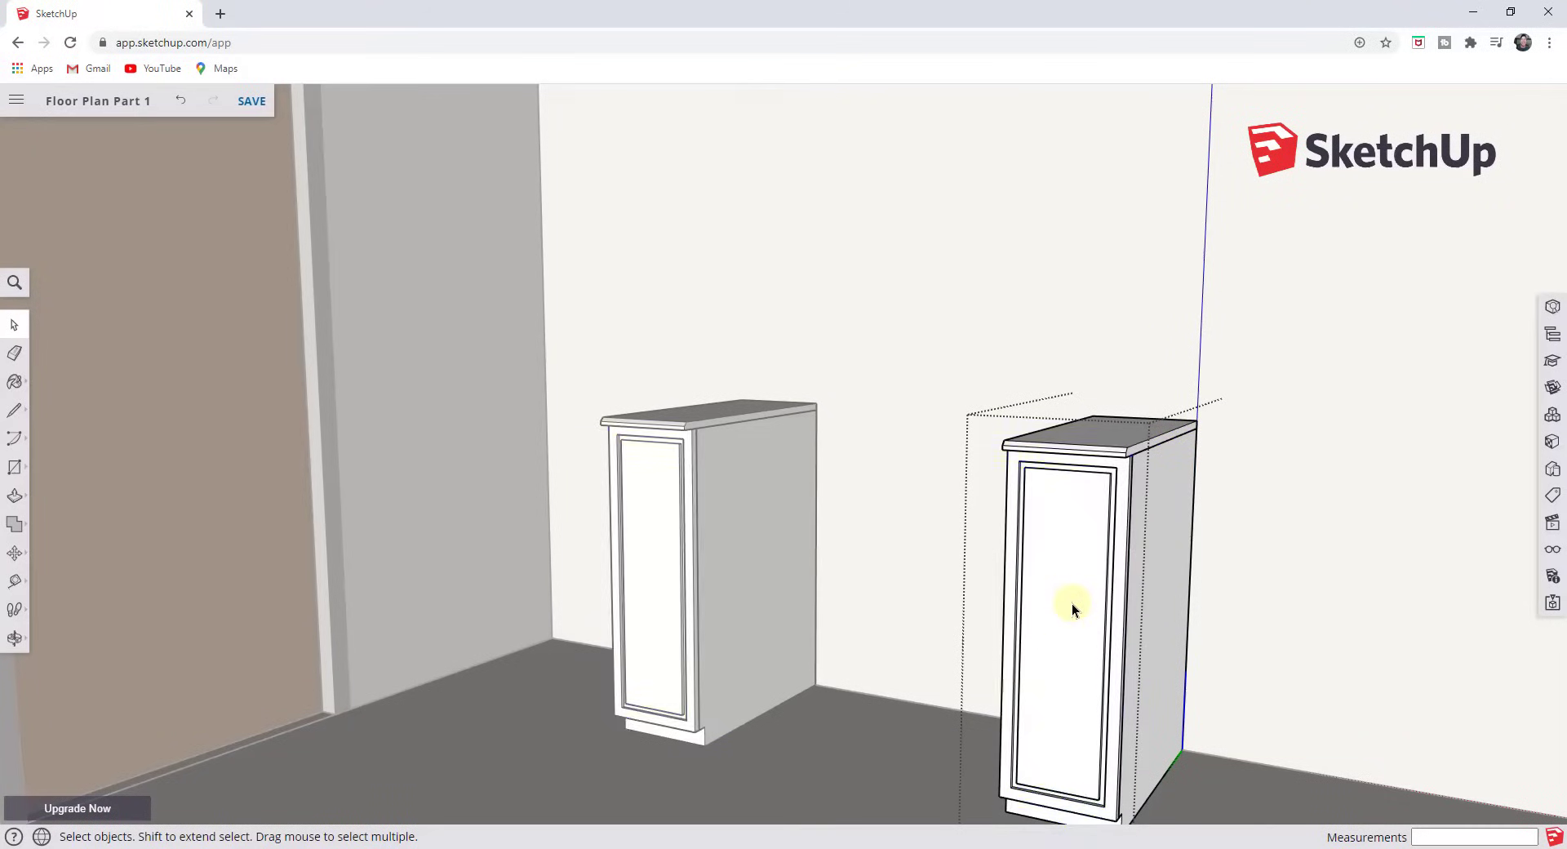
{"action": "left_click", "coordinate": [1071, 585]}
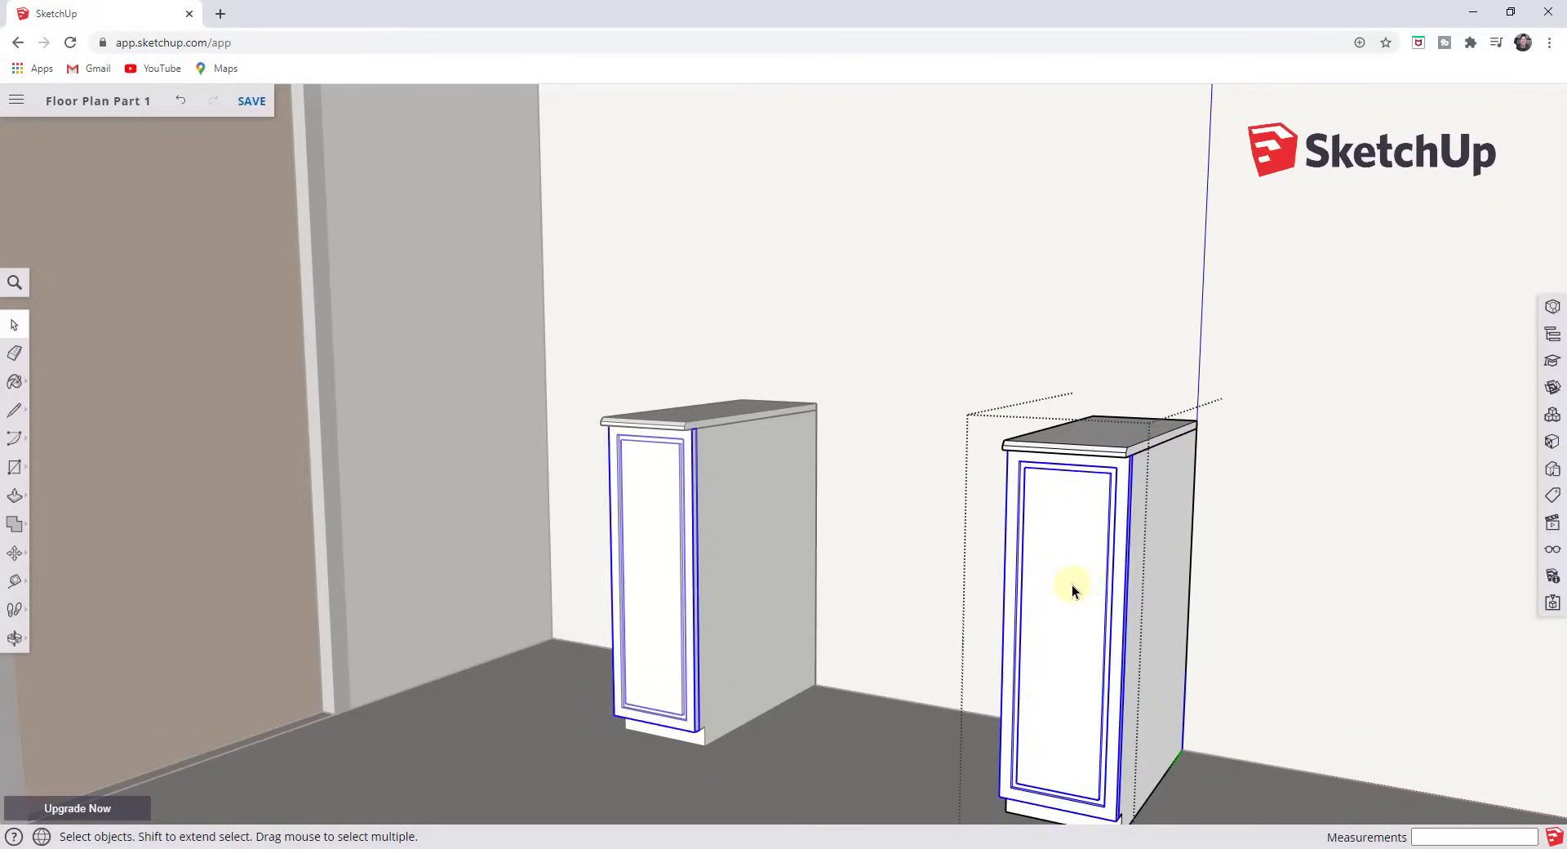
{"action": "left_click", "coordinate": [1553, 441]}
{"action": "left_click", "coordinate": [1386, 425]}
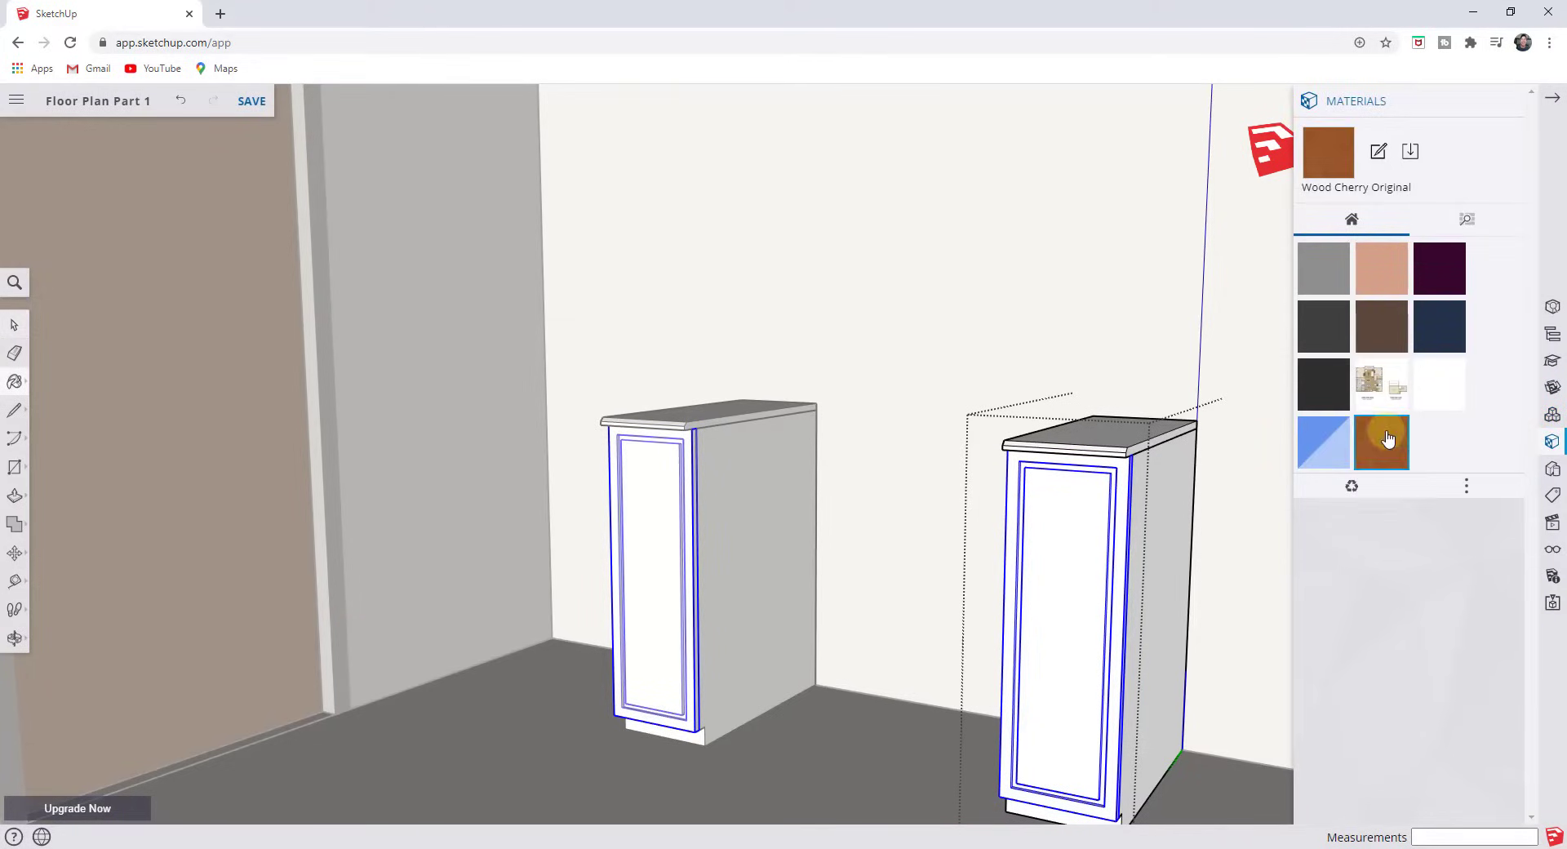
{"action": "left_click", "coordinate": [1053, 586]}
{"action": "left_click", "coordinate": [1163, 589]}
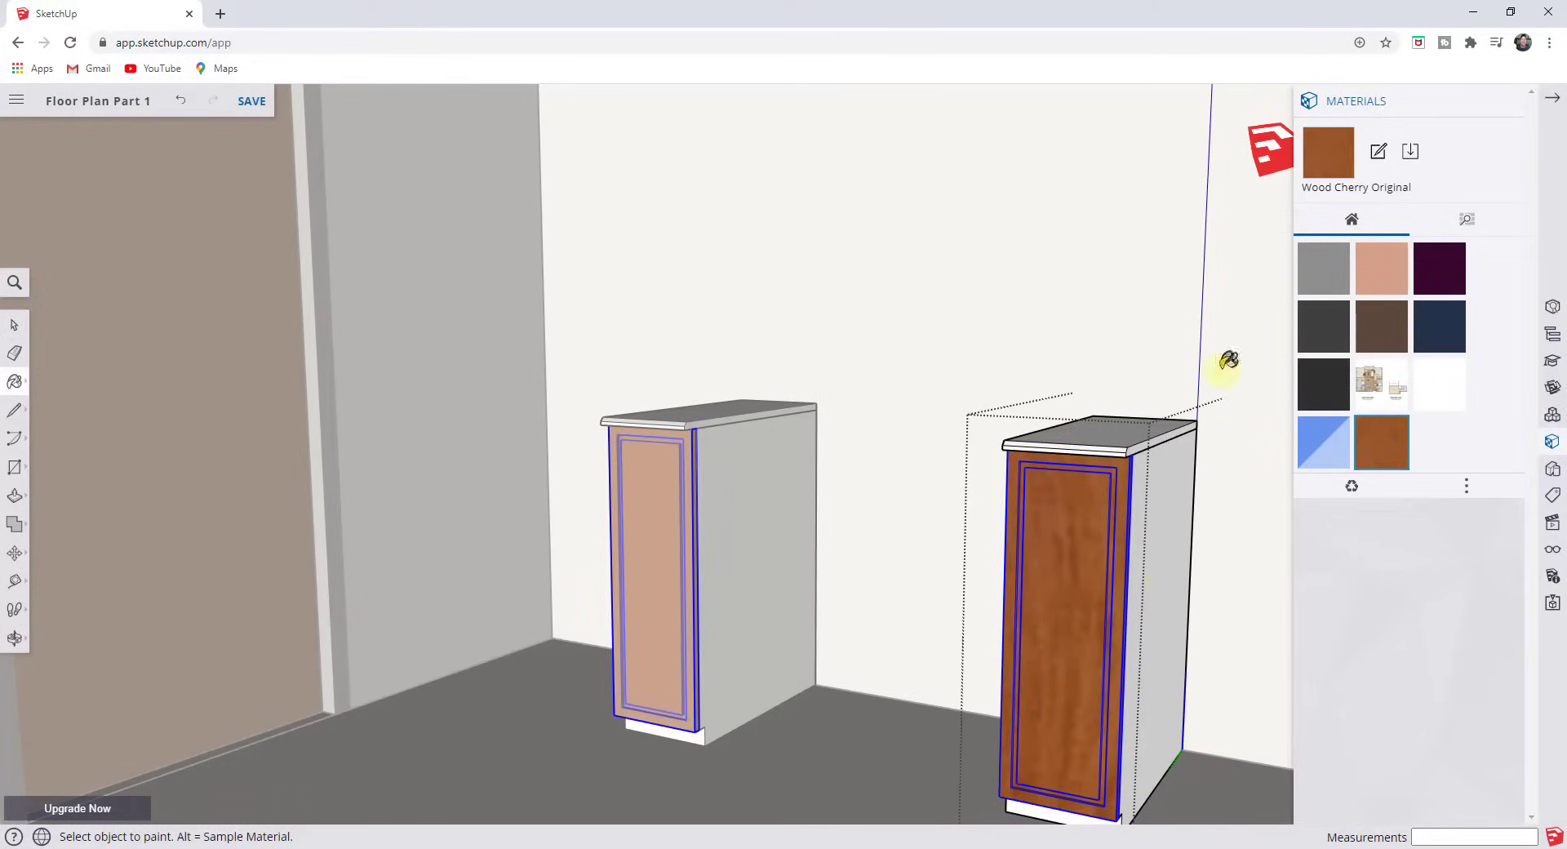
Paint the countertop with the grey-brown speckled material from the Synthetic Surfaces collection.
{"action": "scroll", "coordinate": [1150, 602], "scroll_direction": "down", "scroll_amount": 3}
{"action": "scroll", "coordinate": [1090, 601], "scroll_direction": "up", "scroll_amount": 5}
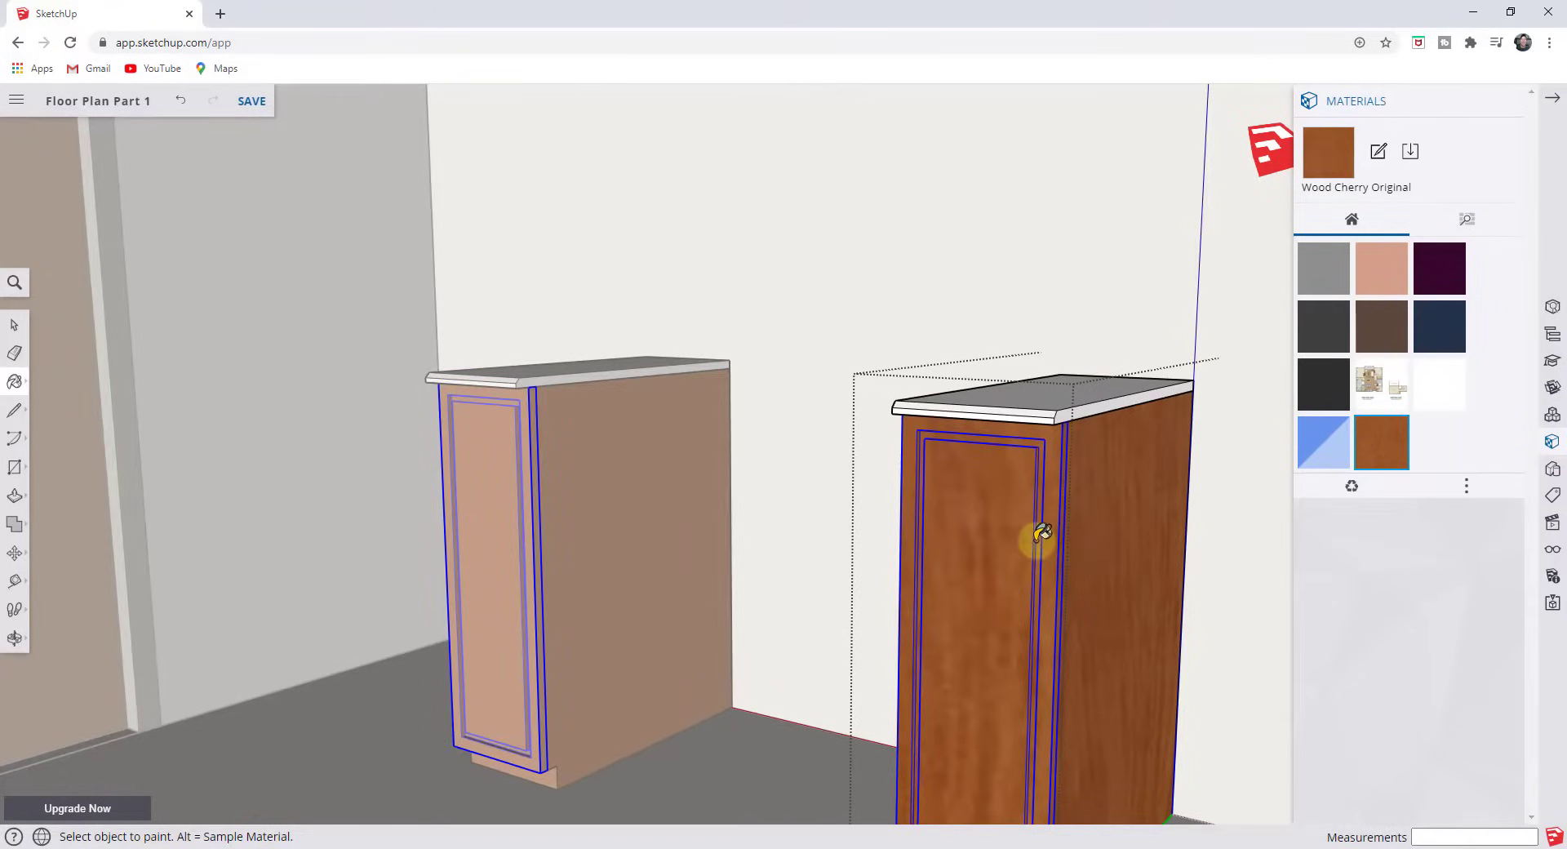
{"action": "scroll", "coordinate": [1119, 542], "scroll_direction": "down", "scroll_amount": 2}
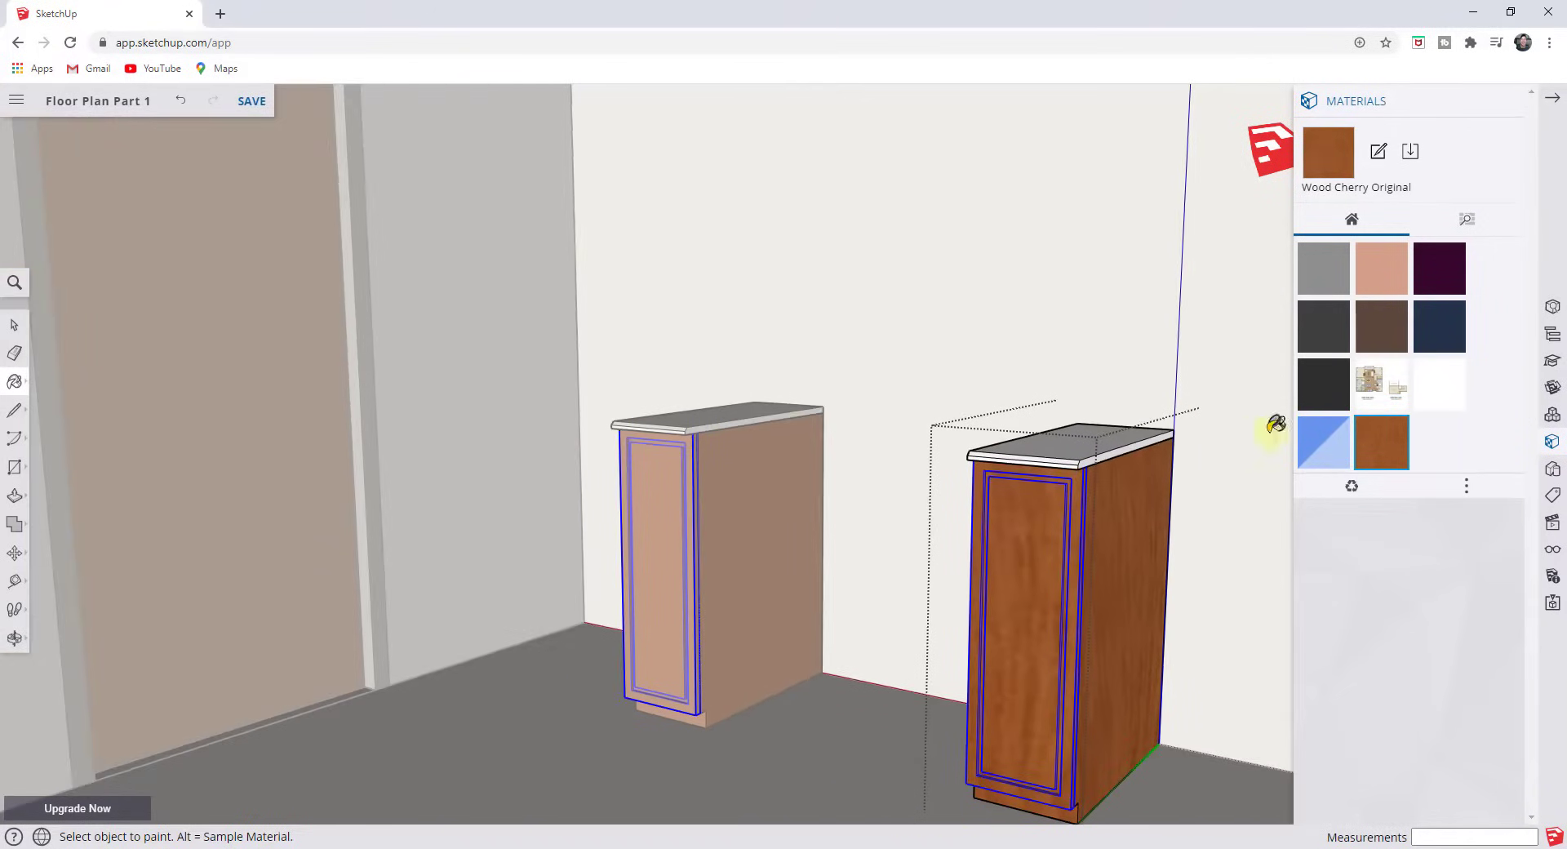
{"action": "left_click", "coordinate": [1453, 219]}
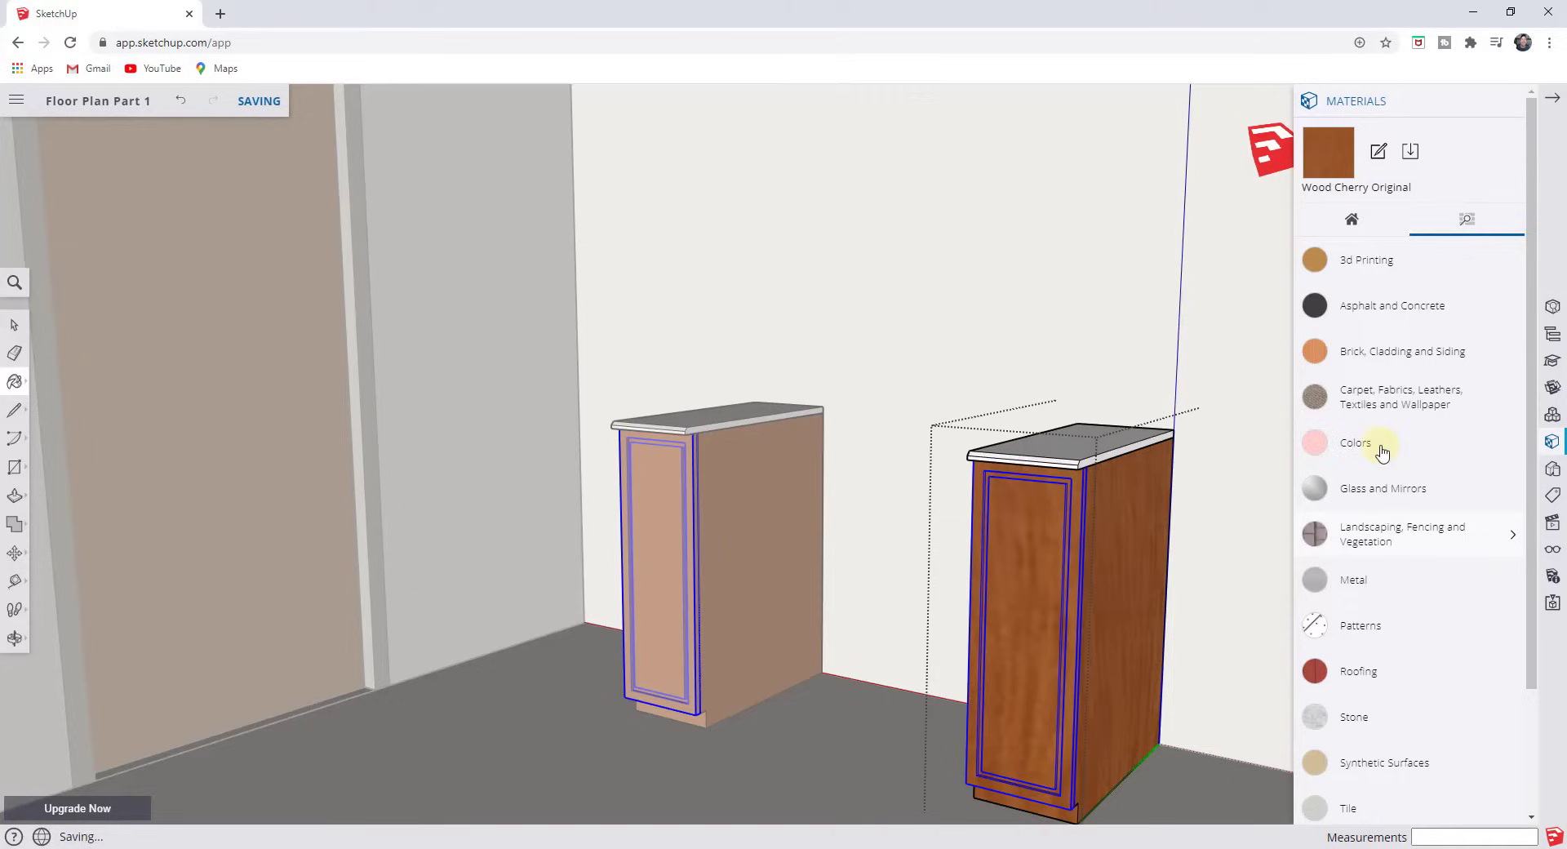
{"action": "left_click", "coordinate": [1385, 762]}
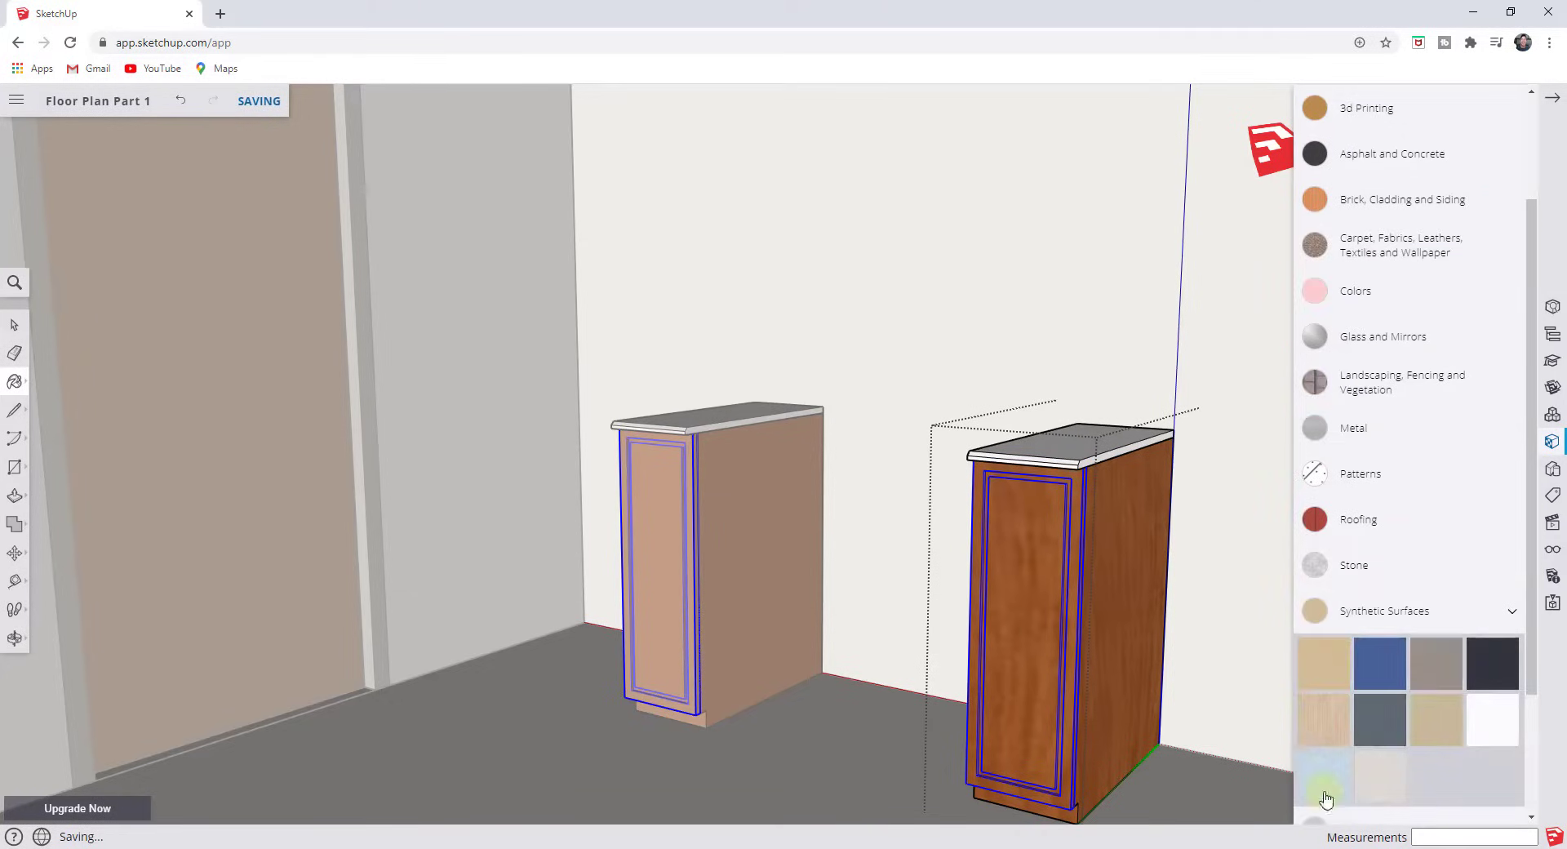
{"action": "left_click", "coordinate": [1436, 663]}
{"action": "left_click", "coordinate": [1088, 452]}
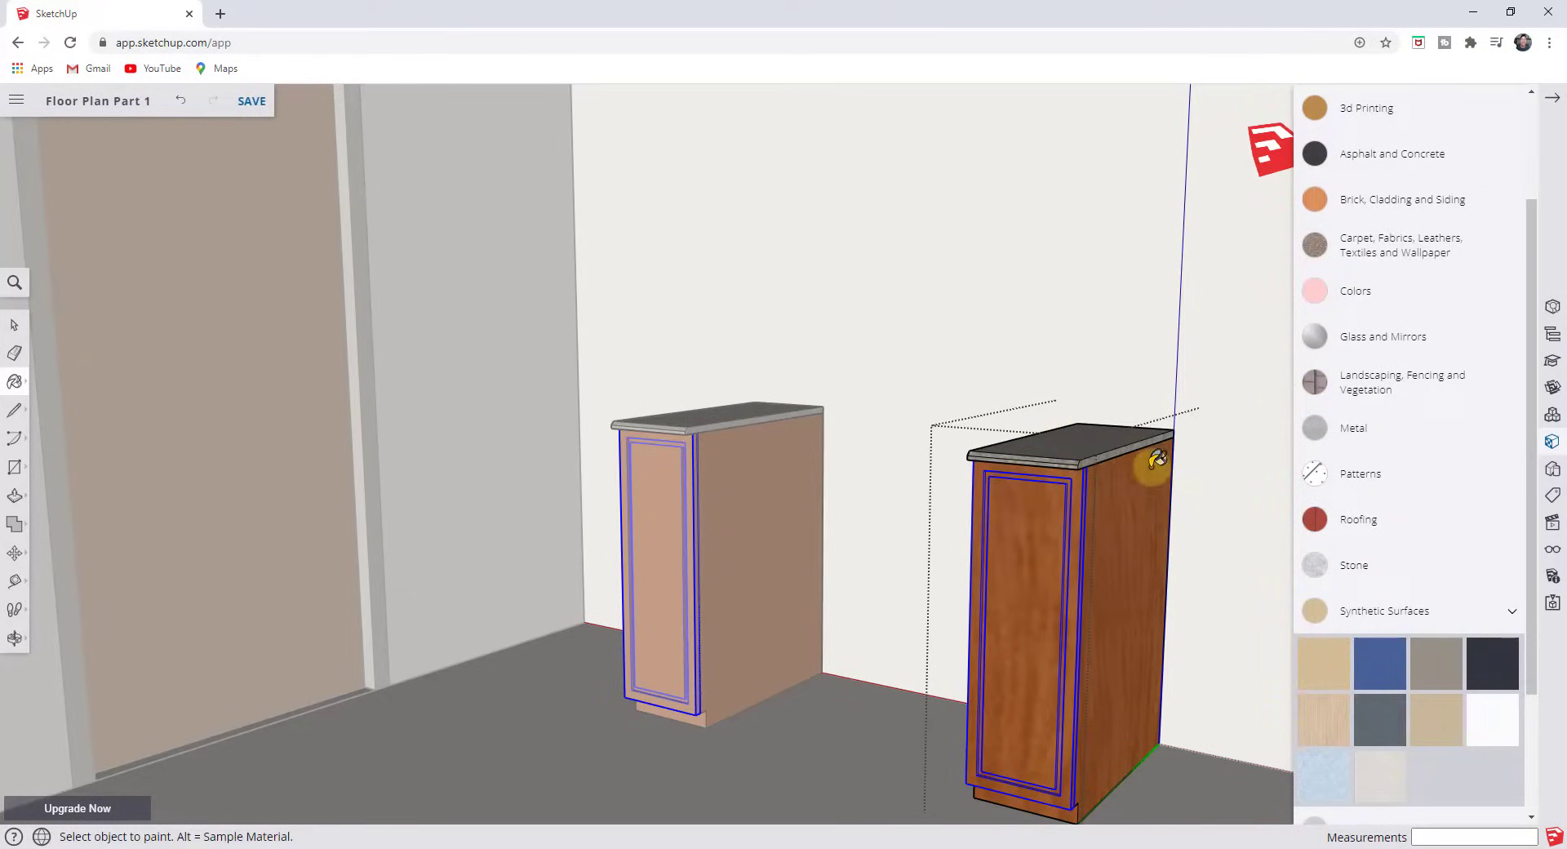
{"action": "key", "text": "space"}
Examine the painted materials on both cabinet copies and the cabinets' placement around the stove on the floor plan.
{"action": "middle_click_drag", "start_coordinate": [1126, 513], "coordinate": [1124, 556]}
{"action": "scroll", "coordinate": [1122, 555], "scroll_direction": "up", "scroll_amount": 3}
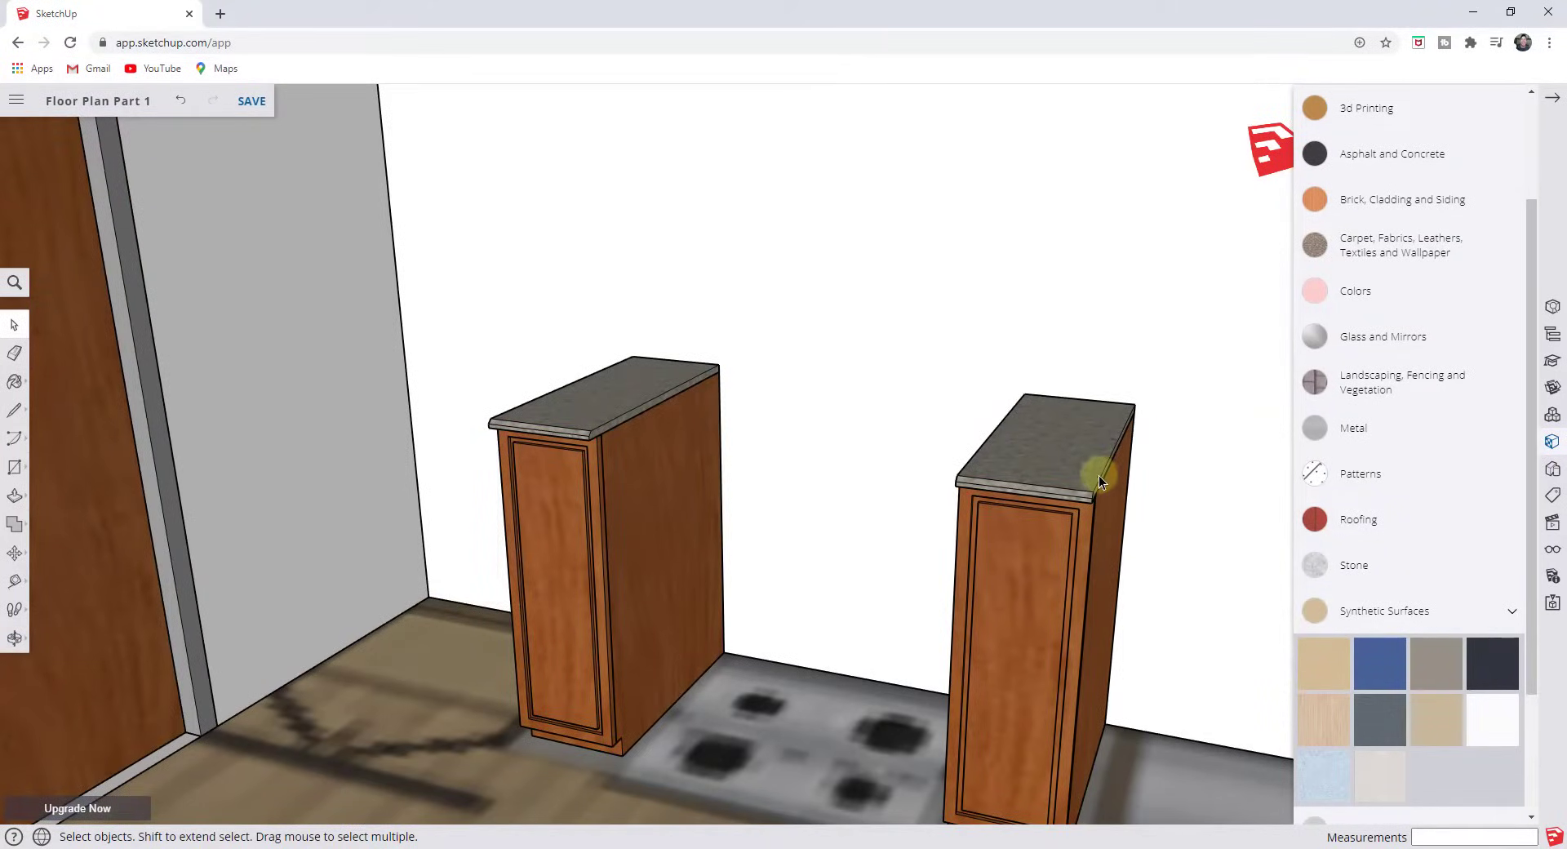
{"action": "left_click", "coordinate": [1015, 574]}
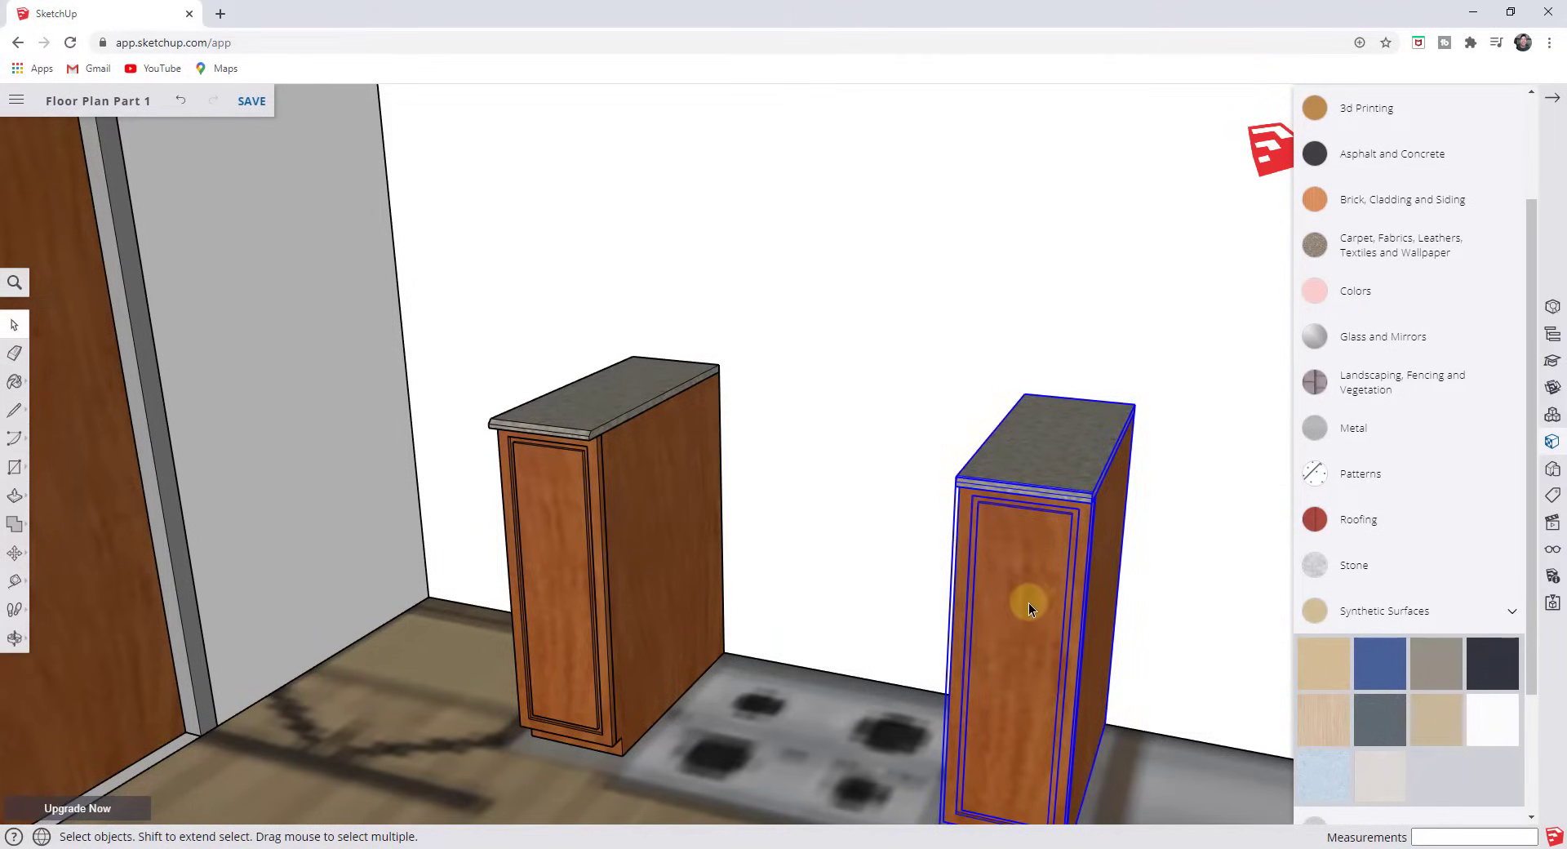
{"action": "double_click", "coordinate": [1032, 597]}
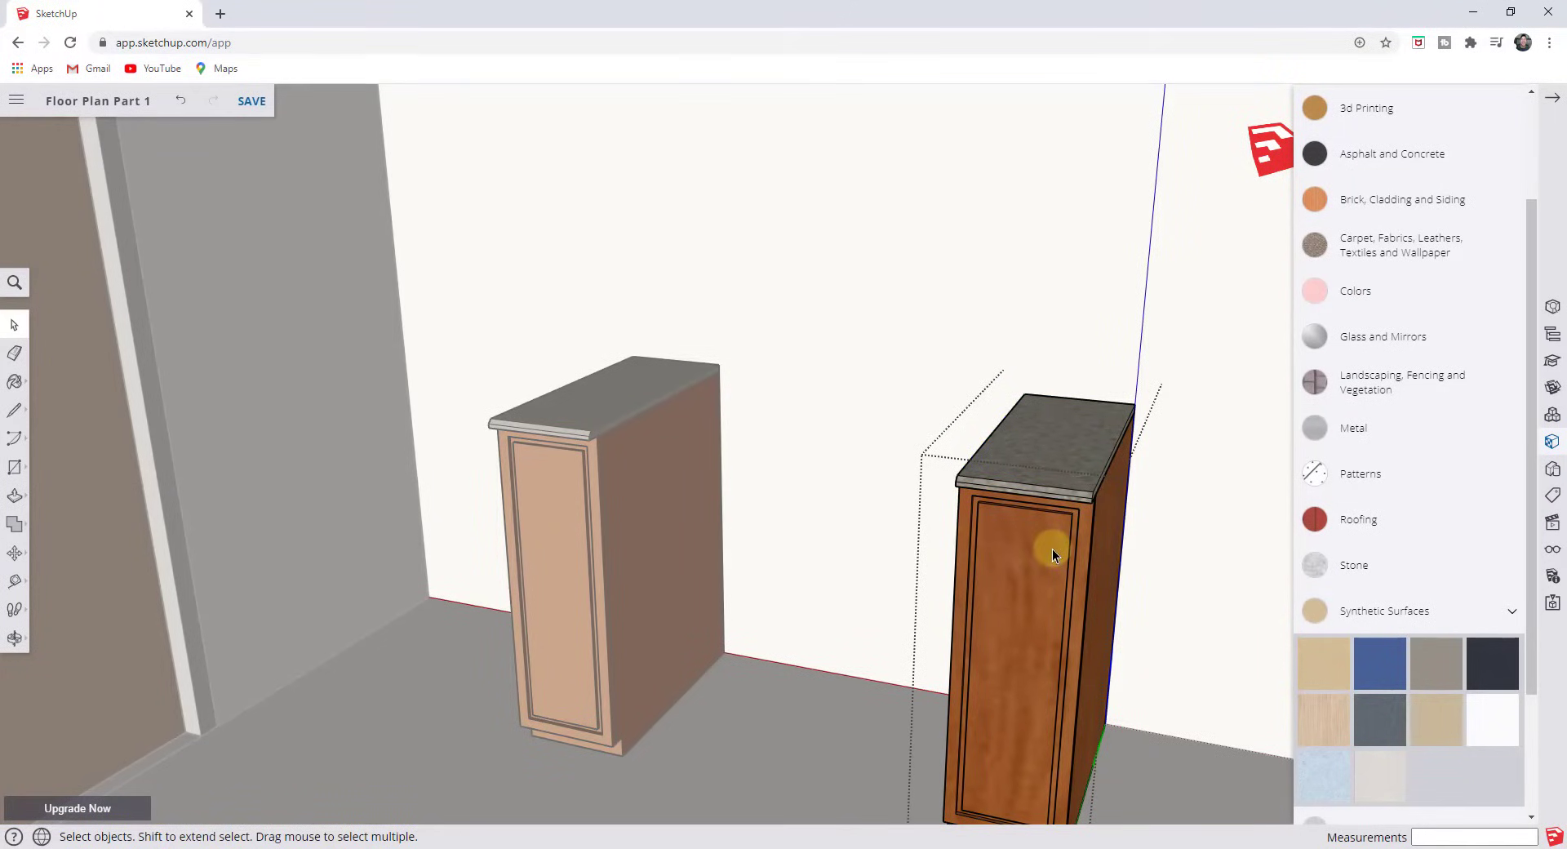
{"action": "key", "text": "Escape"}
{"action": "scroll", "coordinate": [630, 488], "scroll_direction": "up", "scroll_amount": 5}
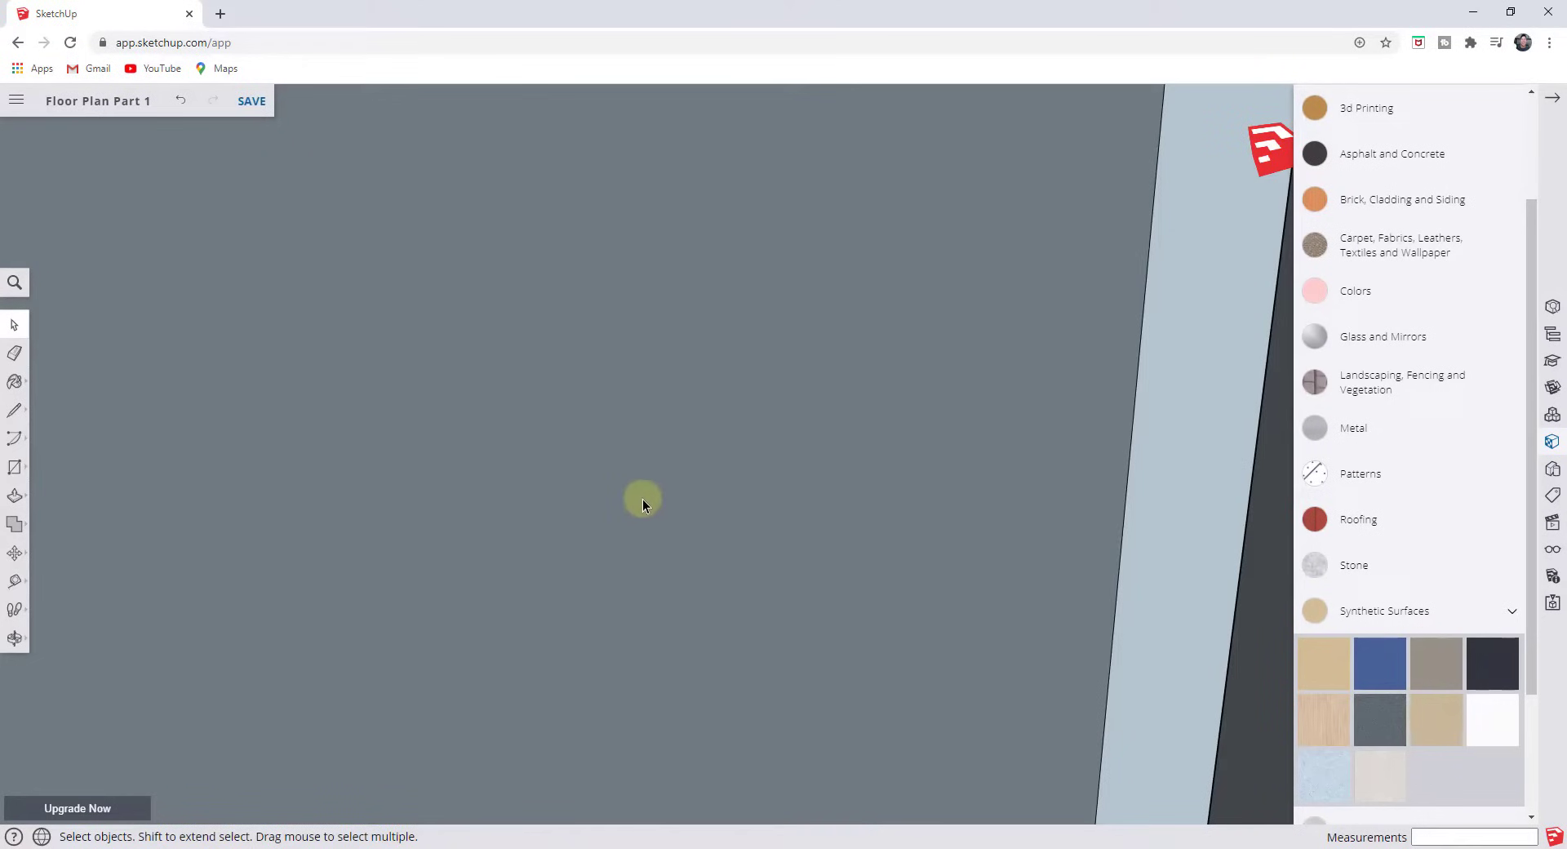
{"action": "scroll", "coordinate": [874, 671], "scroll_direction": "down", "scroll_amount": 5}
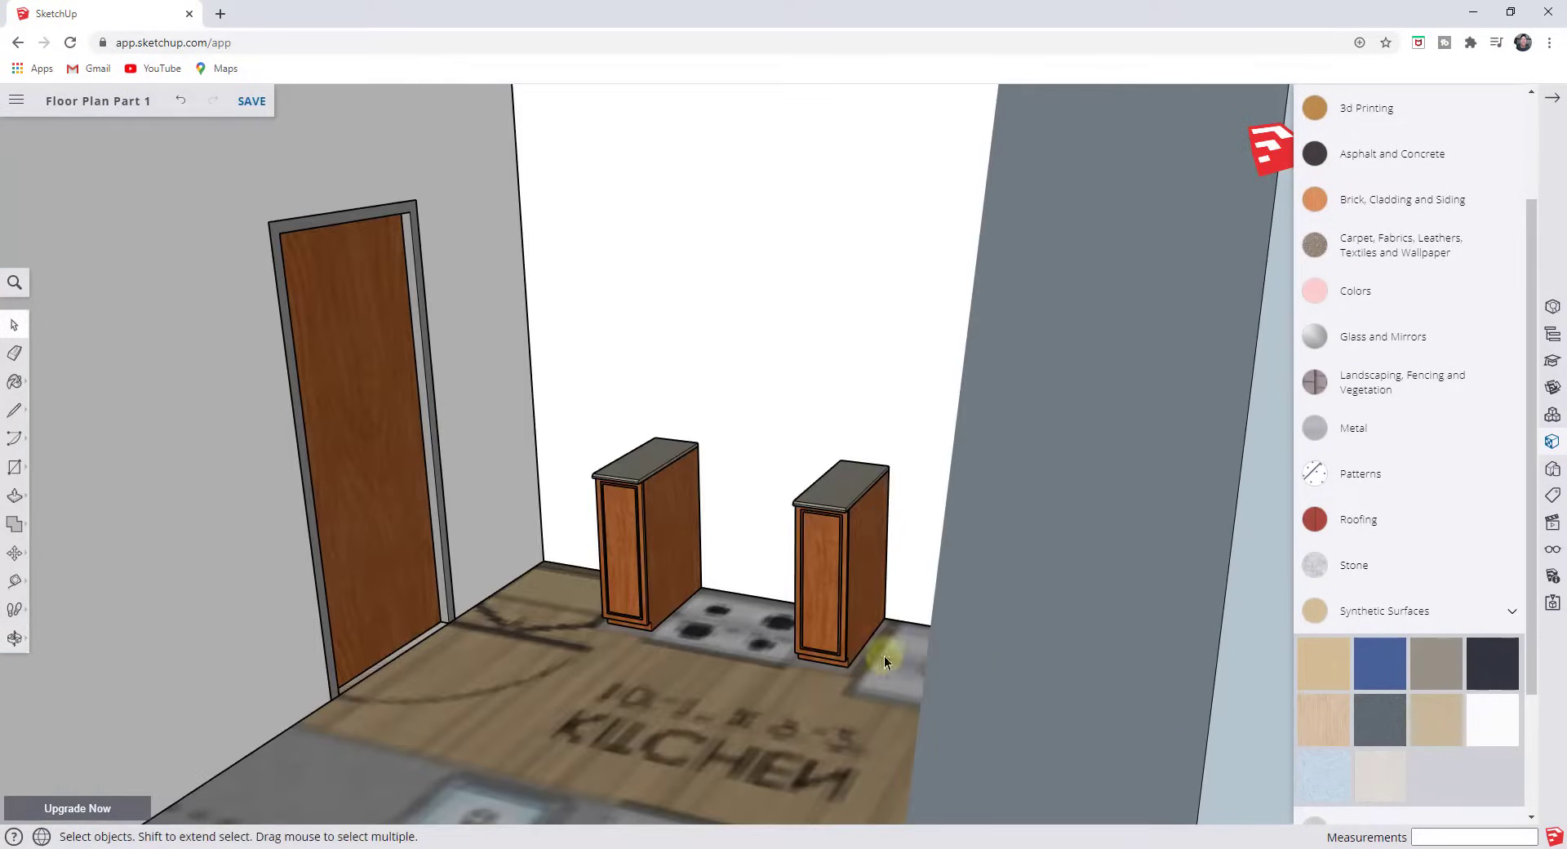
{"action": "middle_click_drag", "start_coordinate": [884, 652], "coordinate": [1014, 626]}
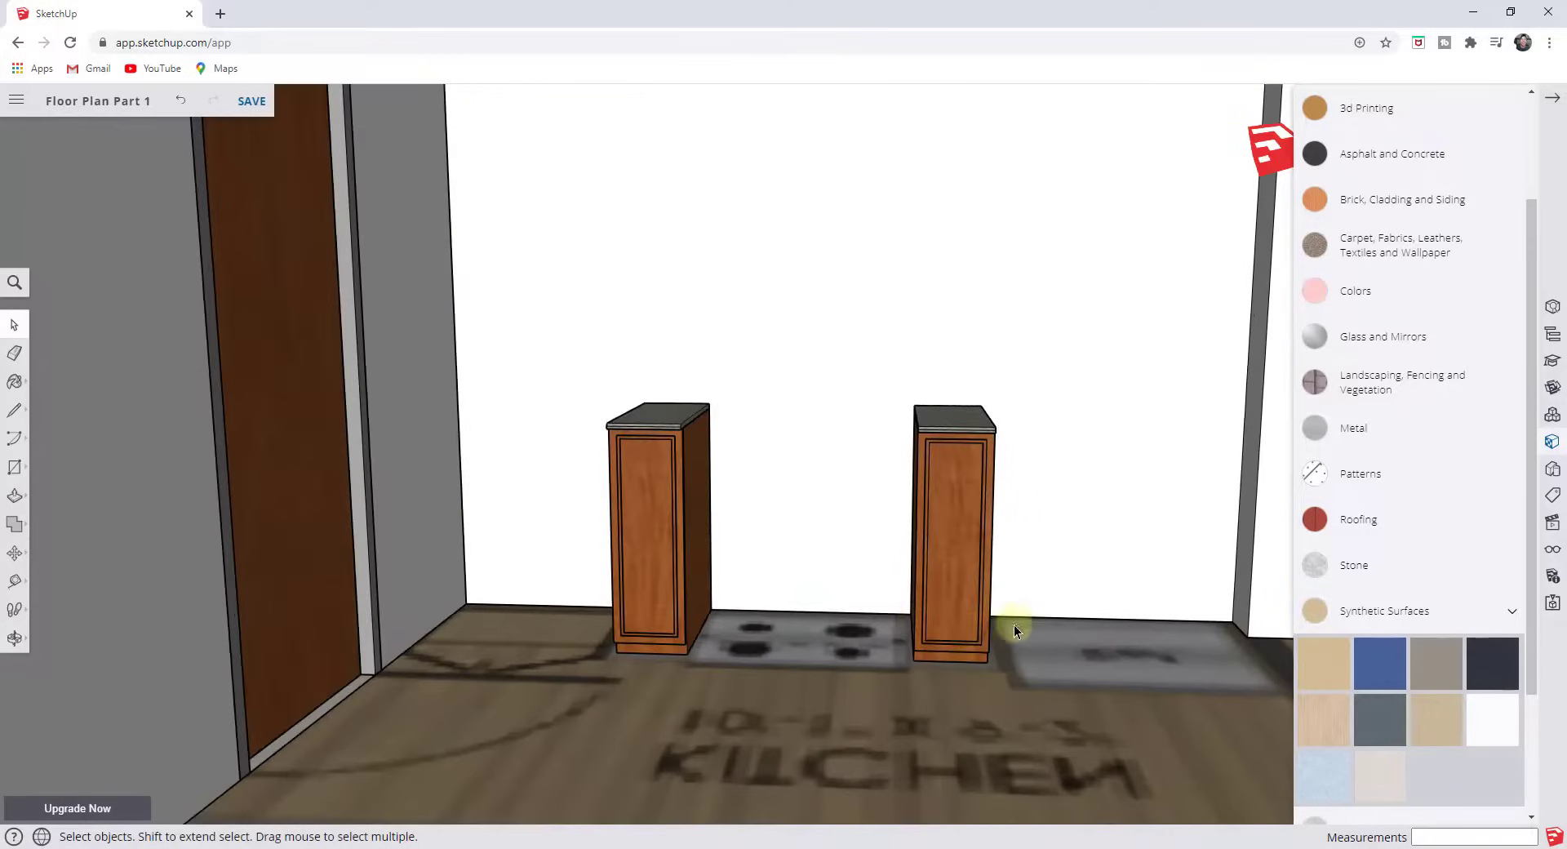
{"action": "left_click", "coordinate": [937, 586]}
{"action": "scroll", "coordinate": [888, 581], "scroll_direction": "down", "scroll_amount": 2}
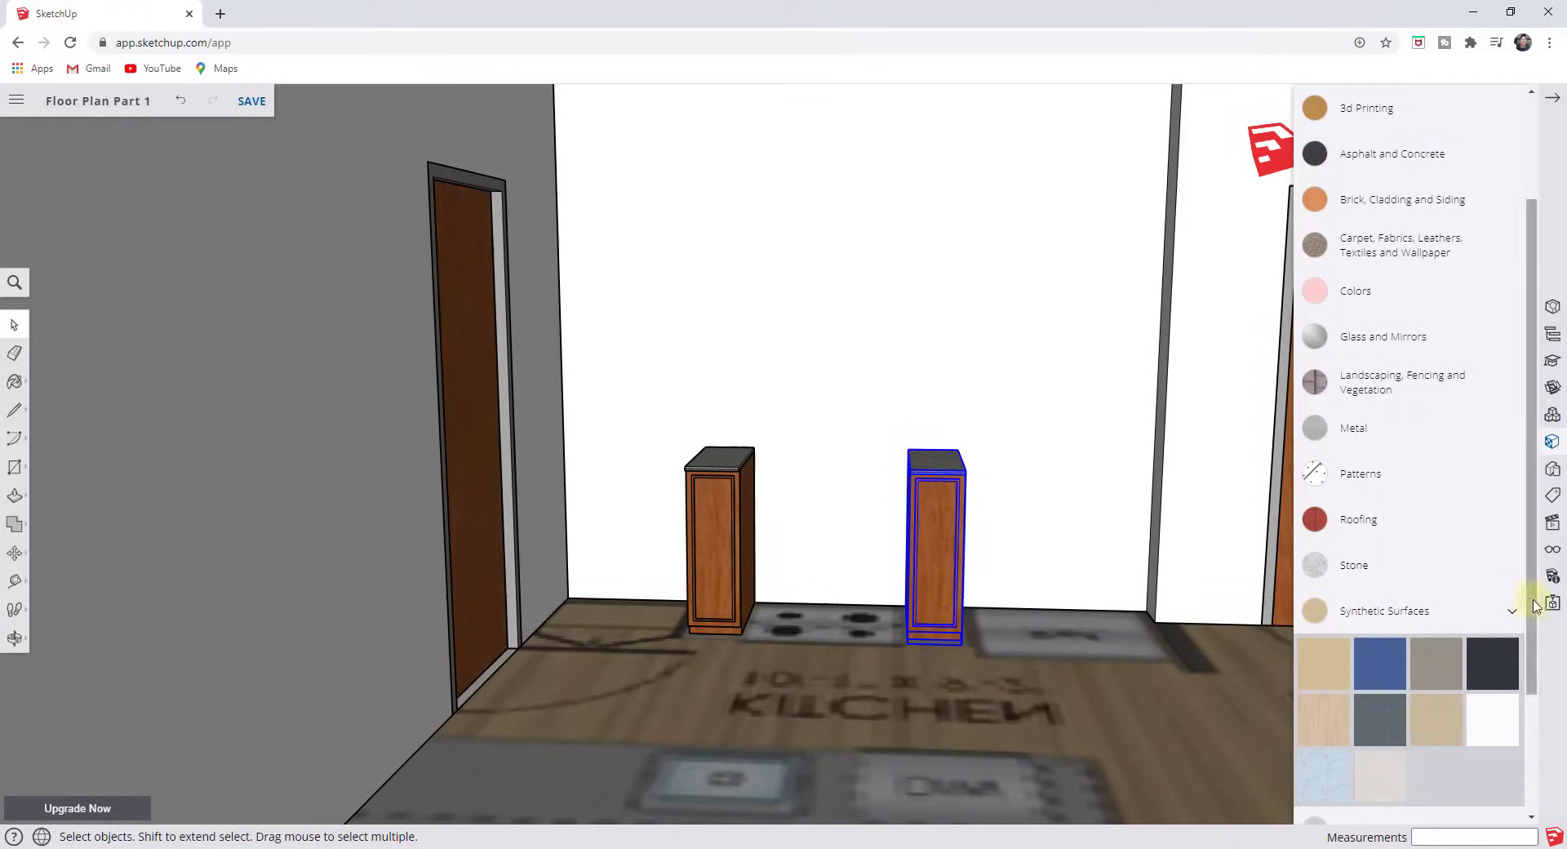
{"action": "scroll", "coordinate": [1436, 539], "scroll_direction": "down", "scroll_amount": 2}
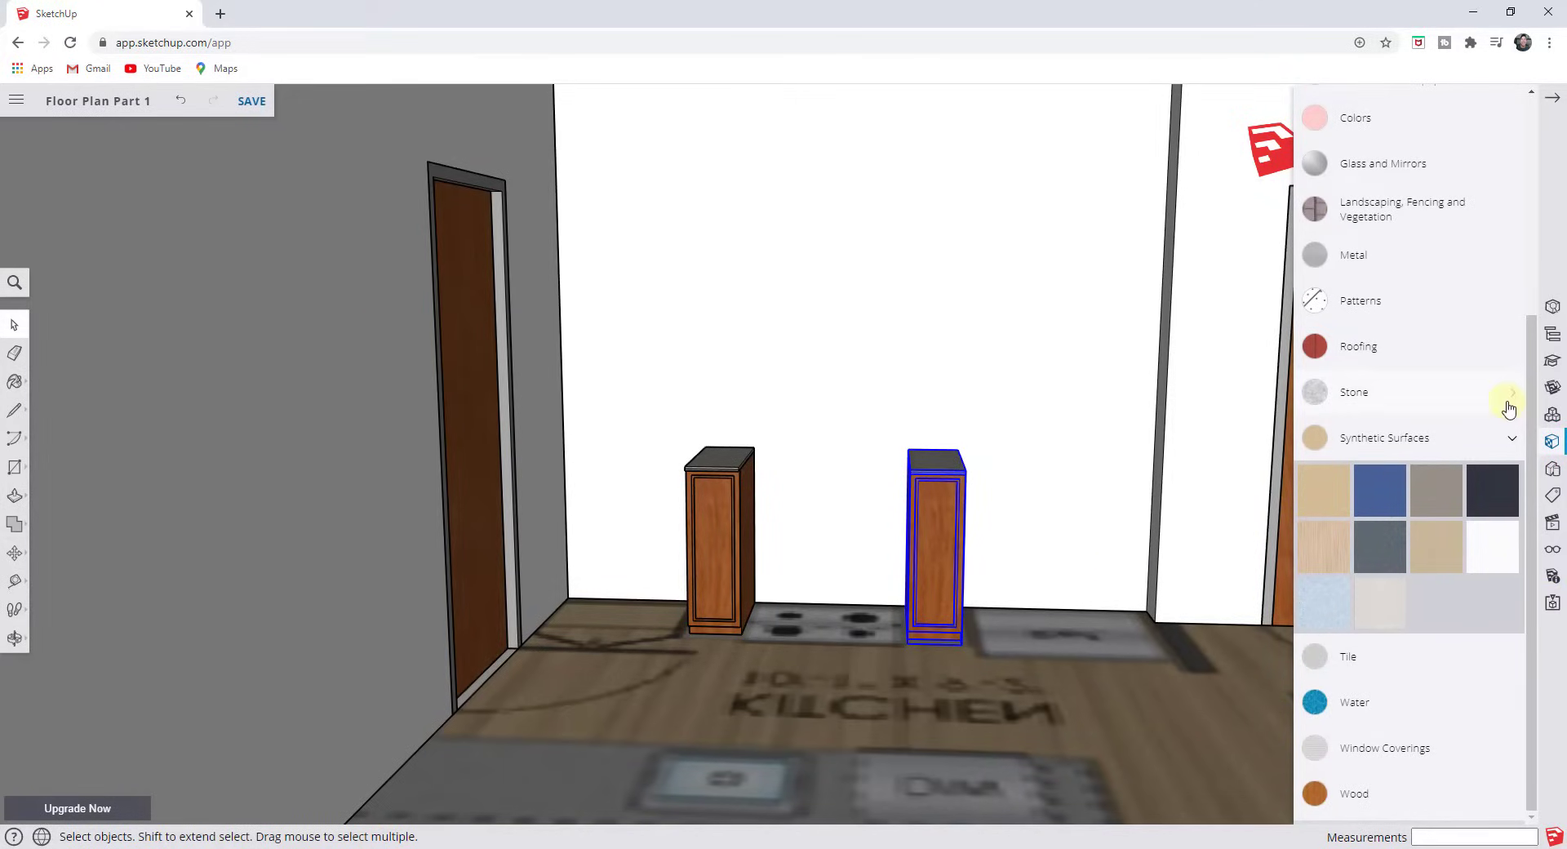
Search 3D Warehouse for "range" and download the stainless steel Range model with gas burners into the drawing.
{"action": "left_click", "coordinate": [1552, 390]}
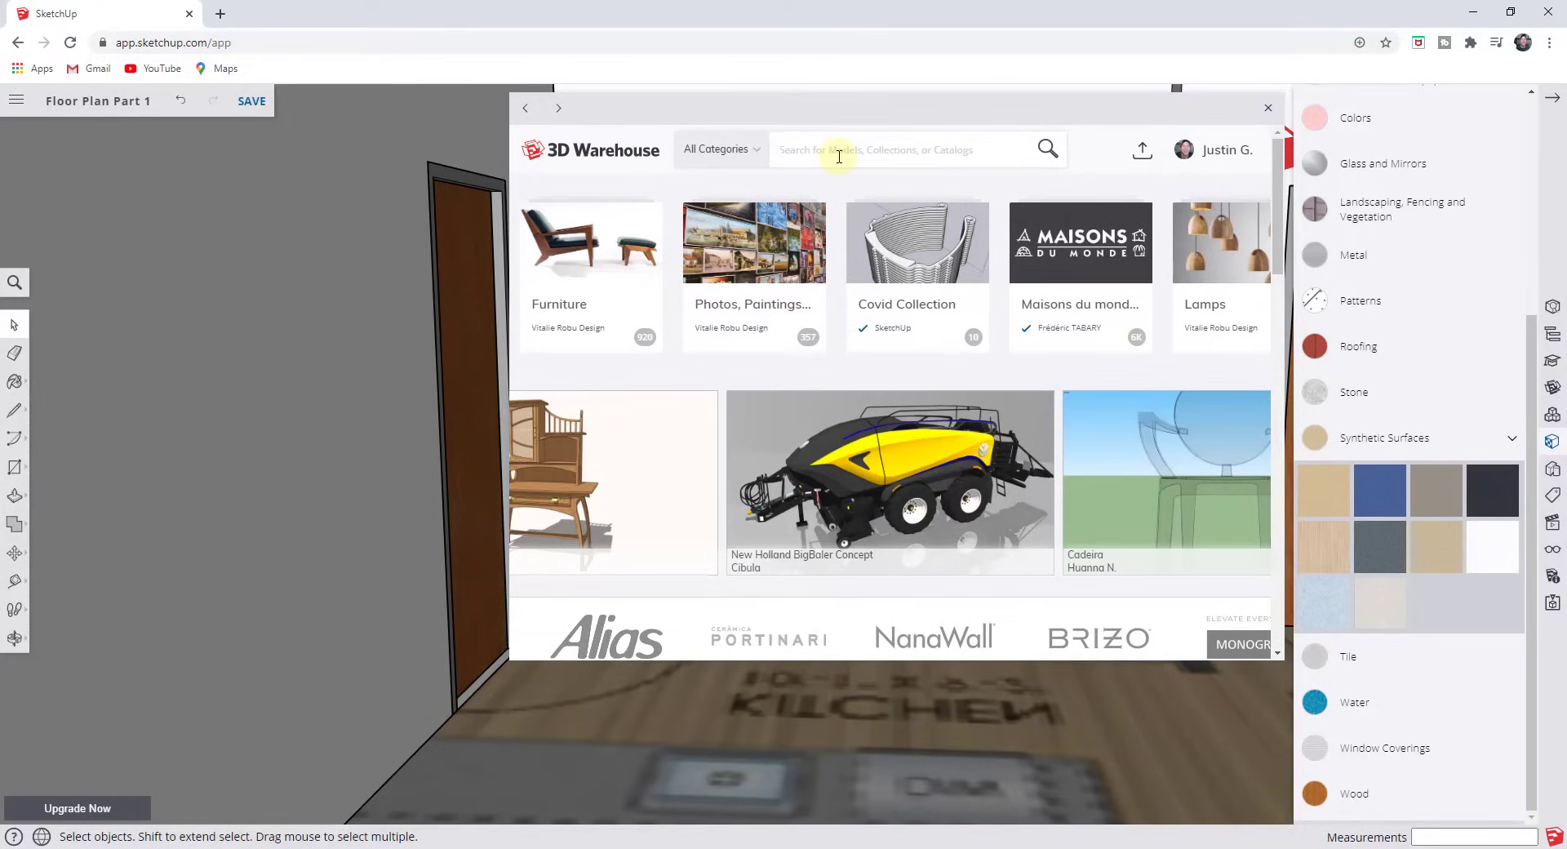
{"action": "type", "text": "range"}
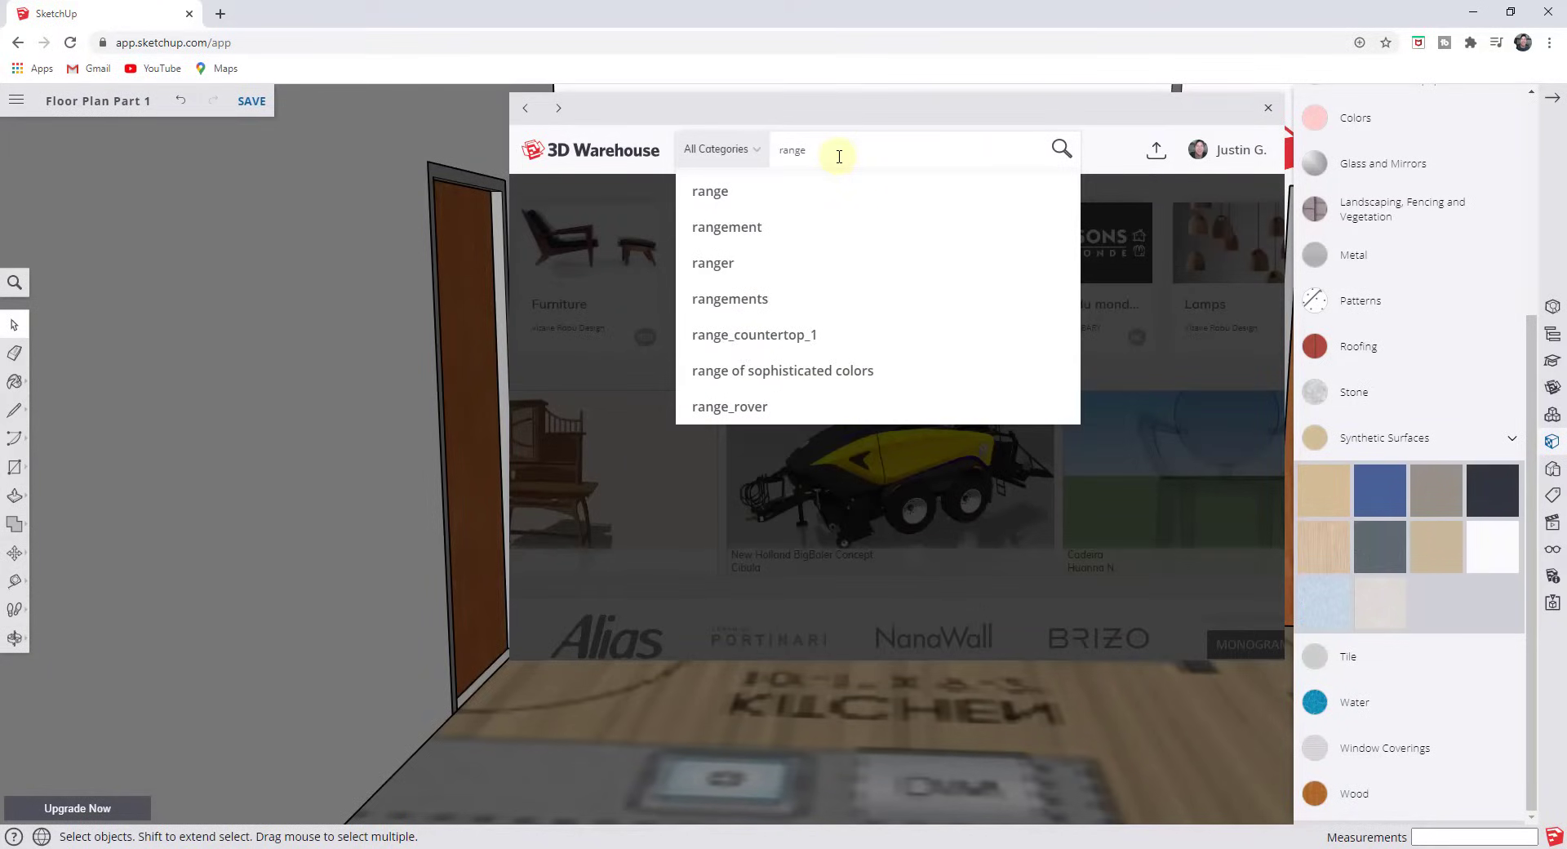
{"action": "key", "text": "Return"}
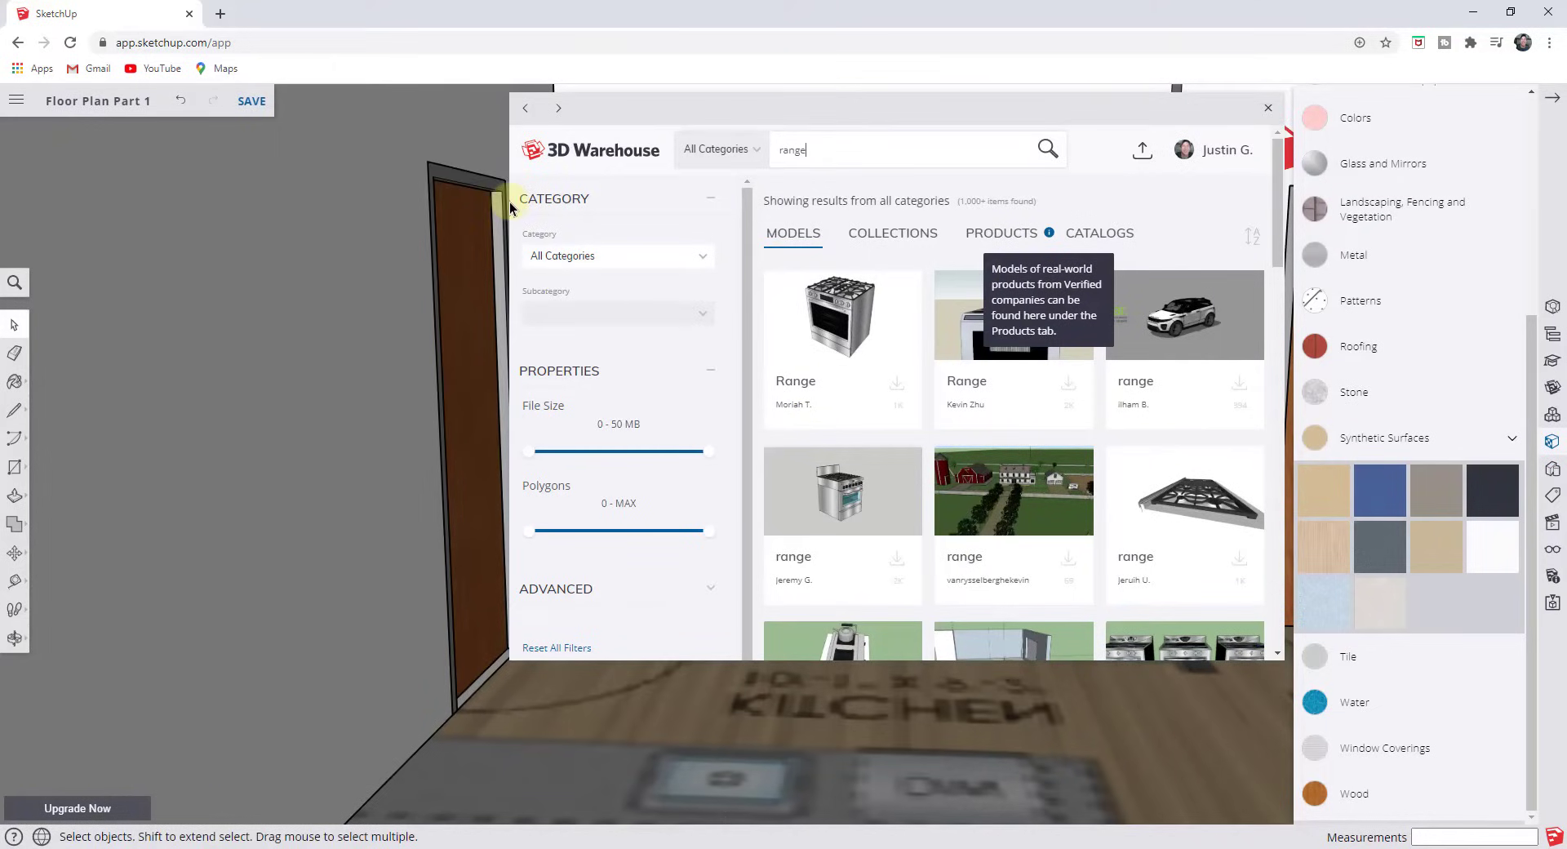
{"action": "left_click_drag", "start_coordinate": [509, 200], "coordinate": [282, 201]}
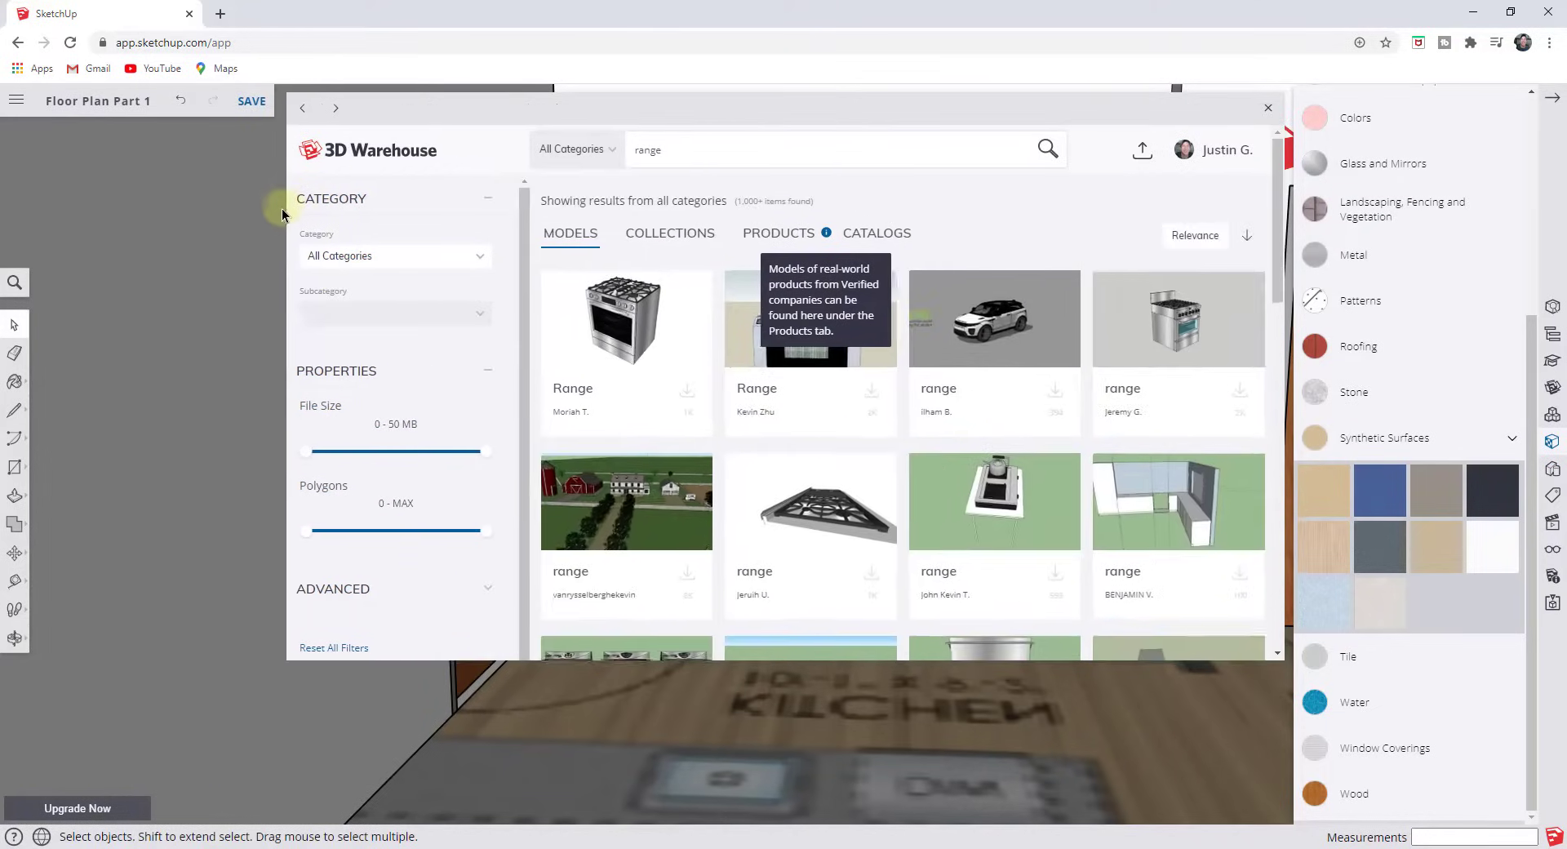
{"action": "left_click", "coordinate": [612, 327]}
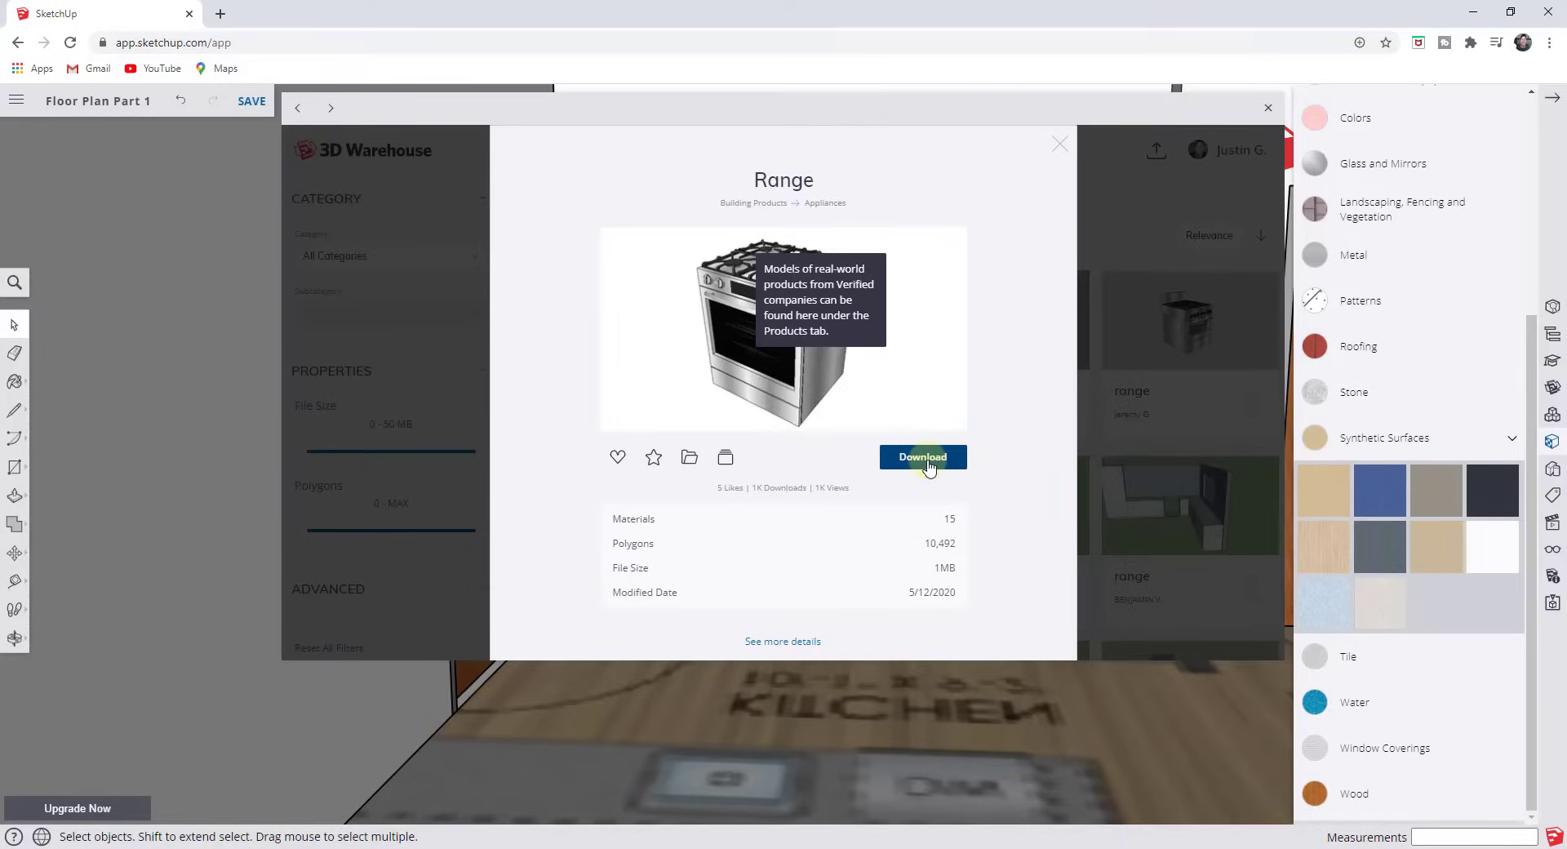
{"action": "left_click", "coordinate": [928, 465]}
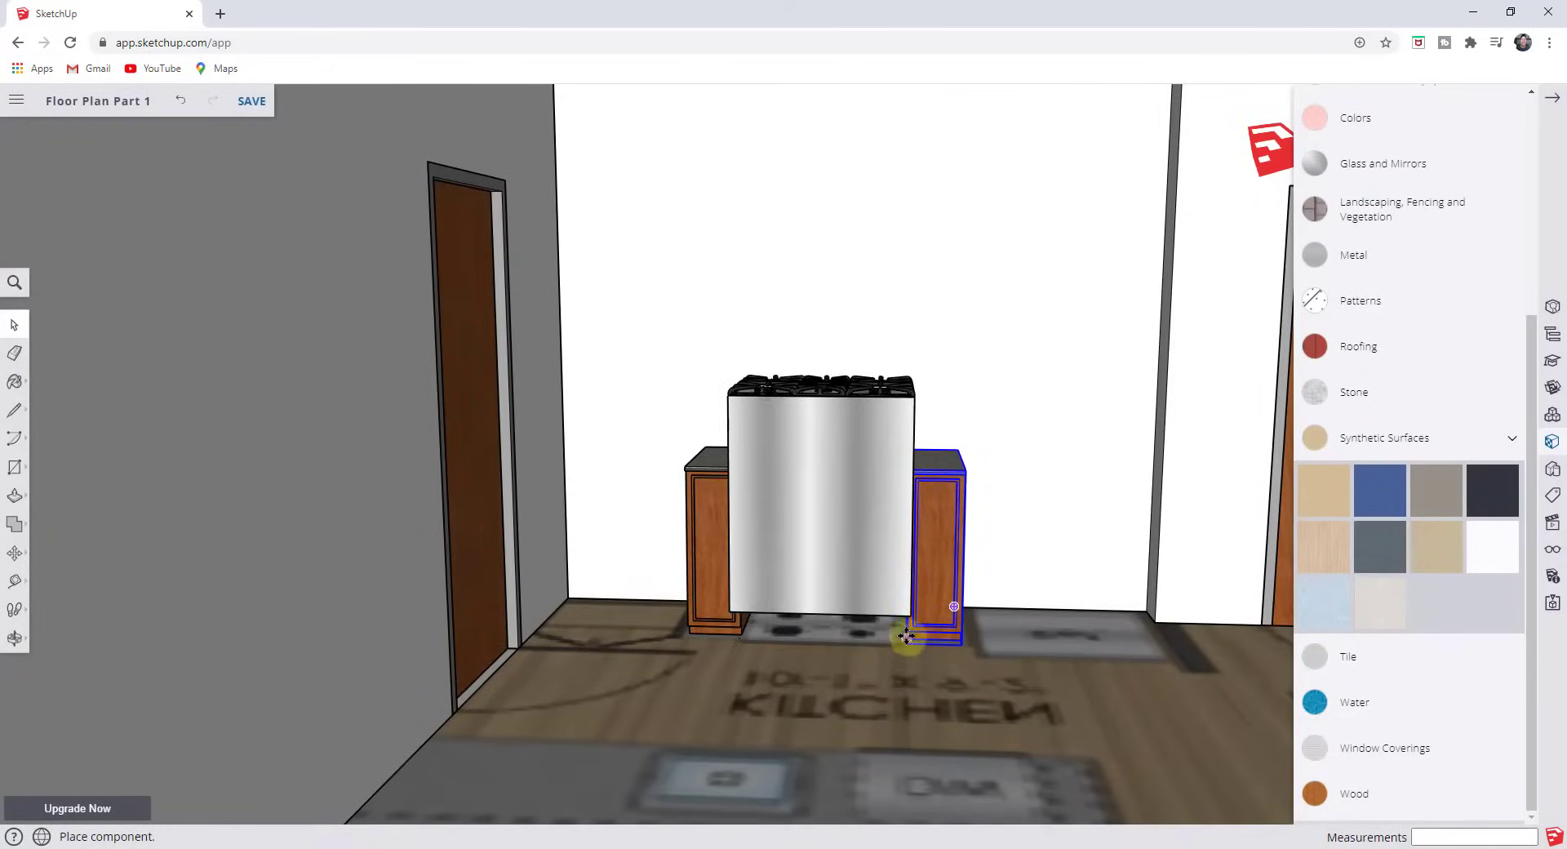
Place the range model by the cabinets and move it down about 1' 1/2" so its base sits on the kitchen floor.
{"action": "left_click", "coordinate": [906, 647]}
{"action": "middle_click_drag", "start_coordinate": [902, 650], "coordinate": [887, 616]}
{"action": "scroll", "coordinate": [887, 616], "scroll_direction": "up", "scroll_amount": 3}
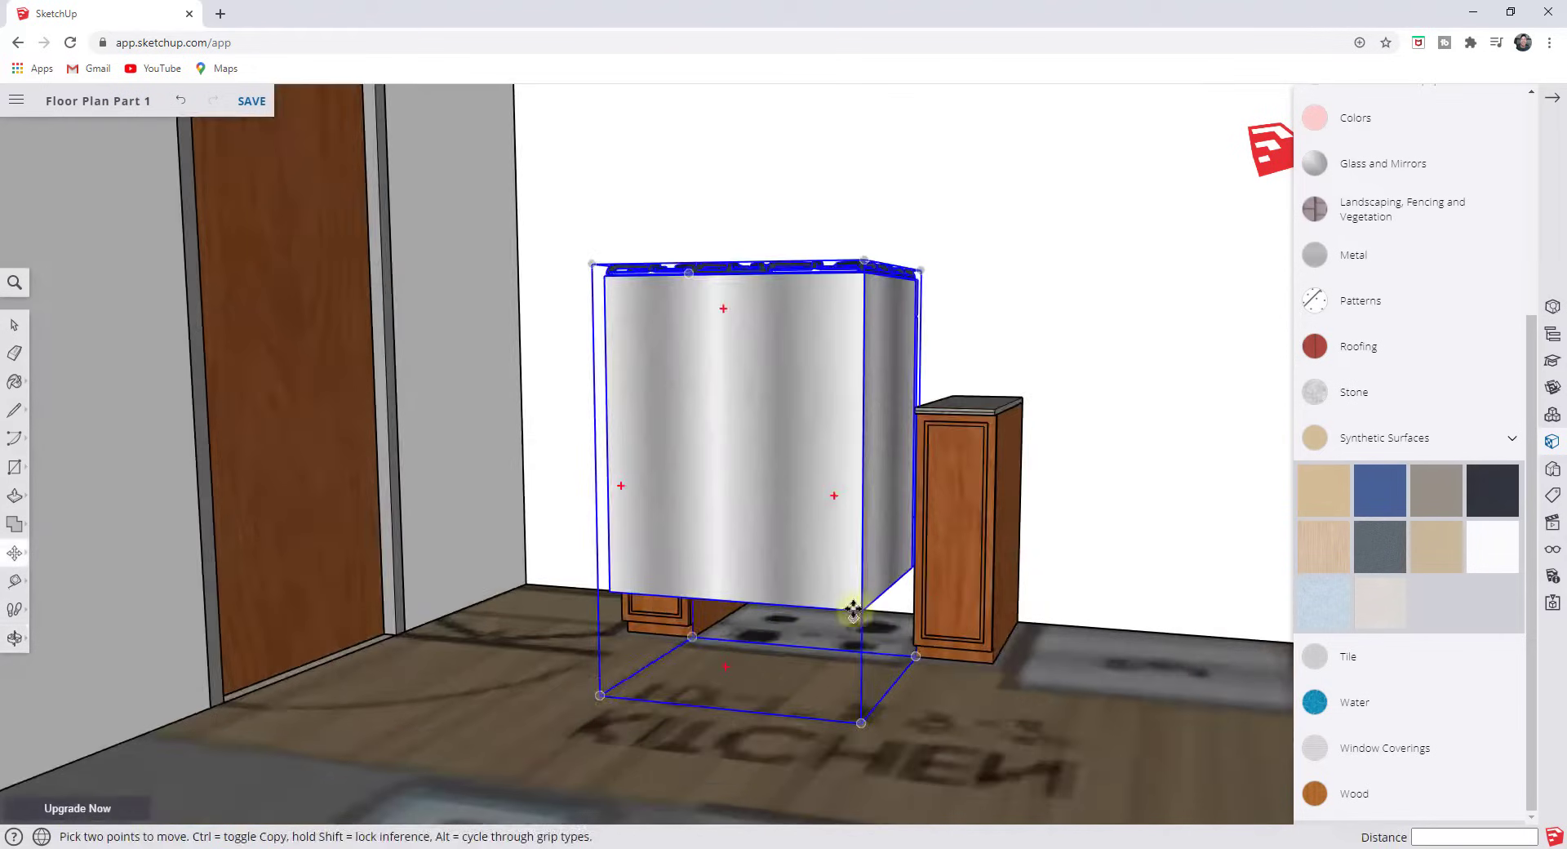
{"action": "left_click", "coordinate": [855, 622]}
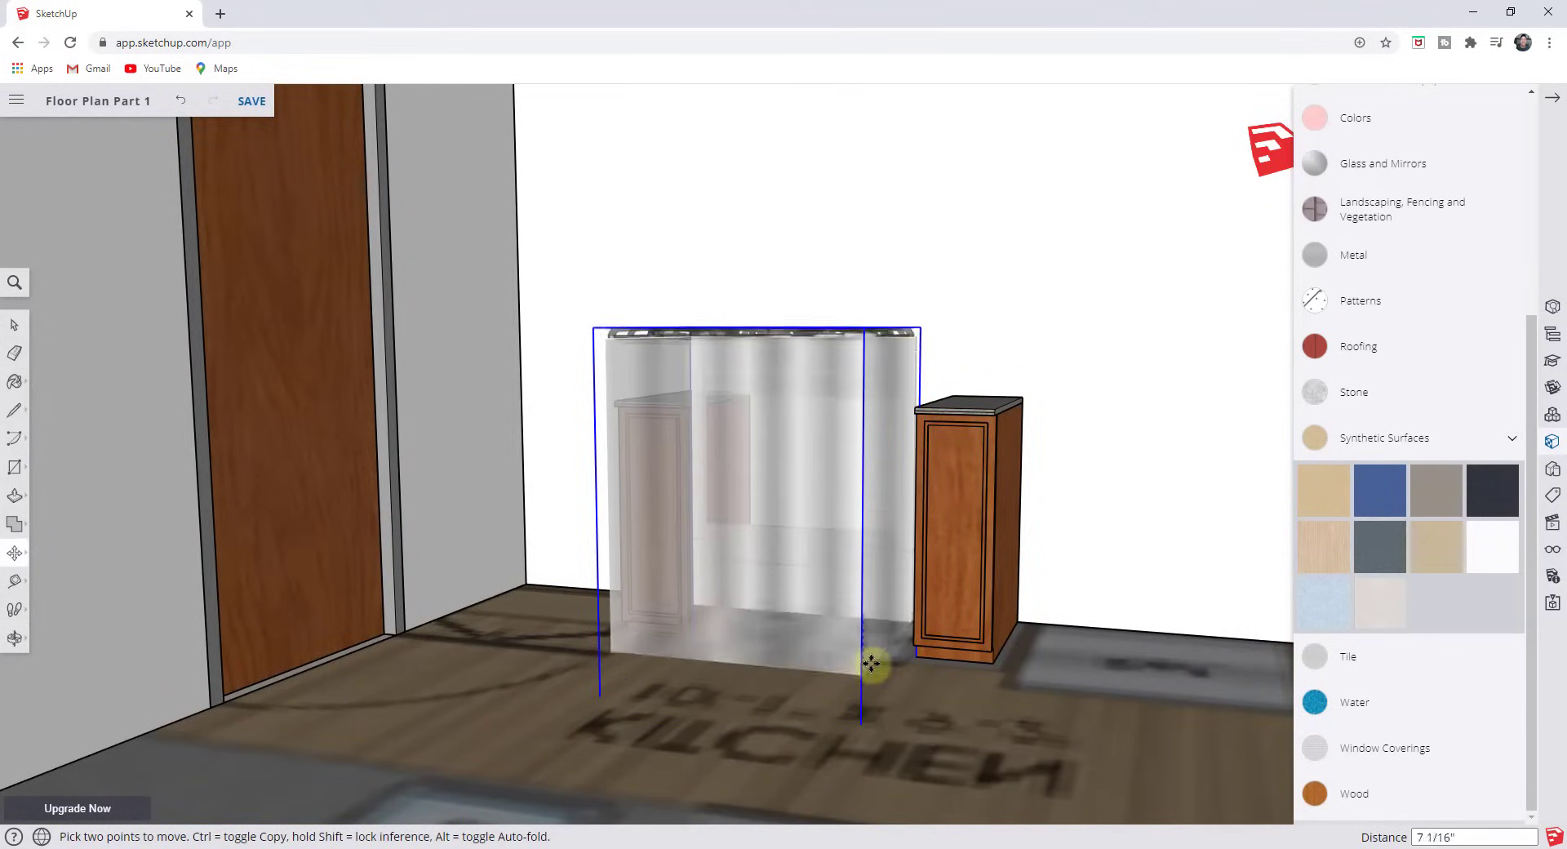
{"action": "left_click", "coordinate": [906, 655]}
{"action": "left_click", "coordinate": [937, 658]}
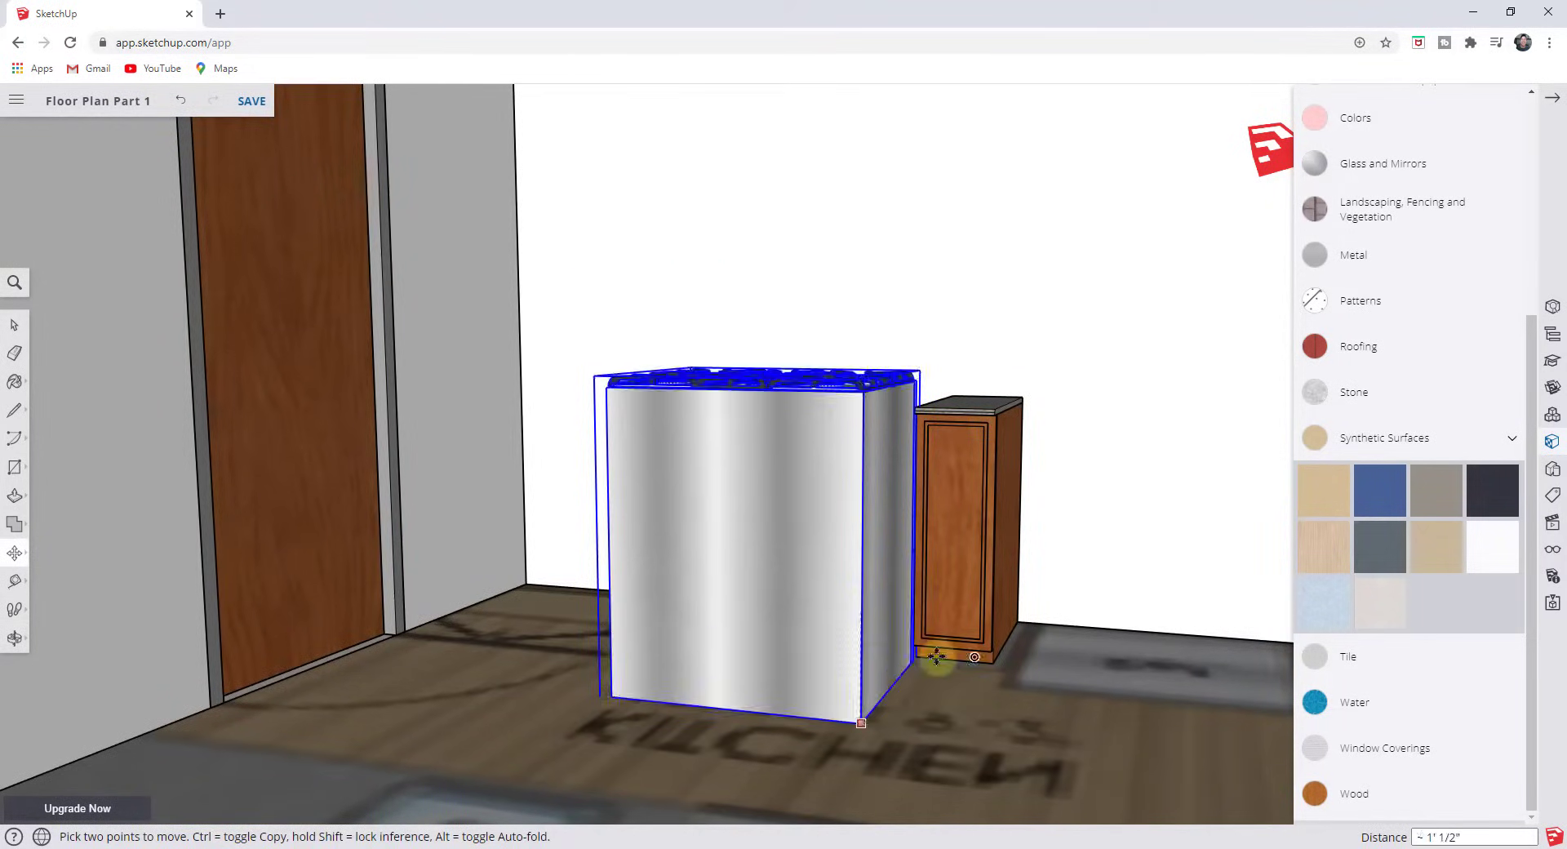
Rotate the range about its vertical axis so the oven door and knobs face into the kitchen.
{"action": "middle_click_drag", "start_coordinate": [938, 658], "coordinate": [867, 612]}
{"action": "key", "text": "q"}
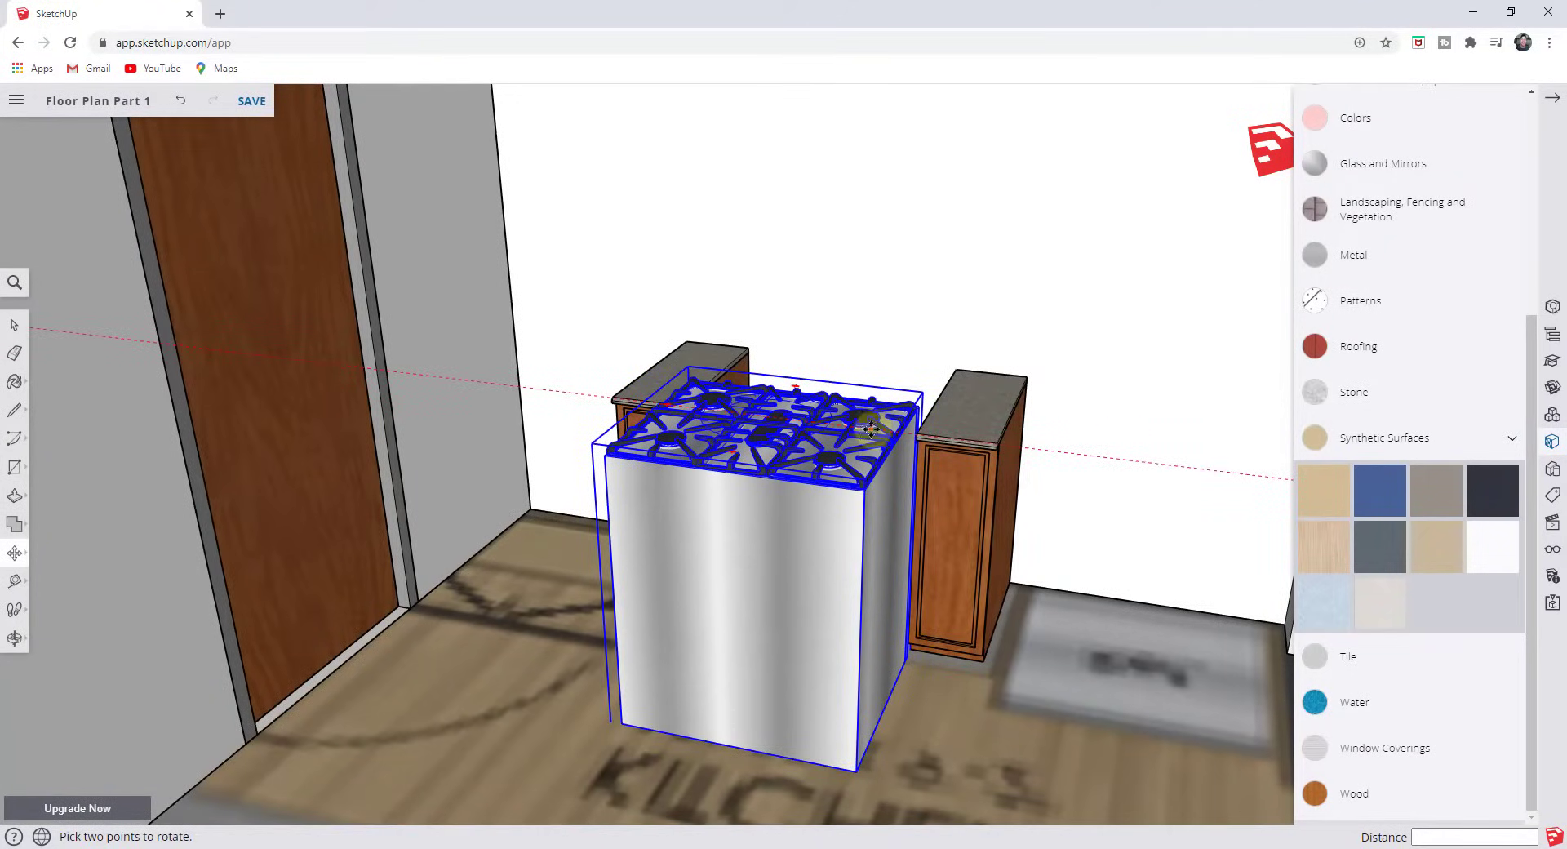
{"action": "left_click", "coordinate": [868, 432]}
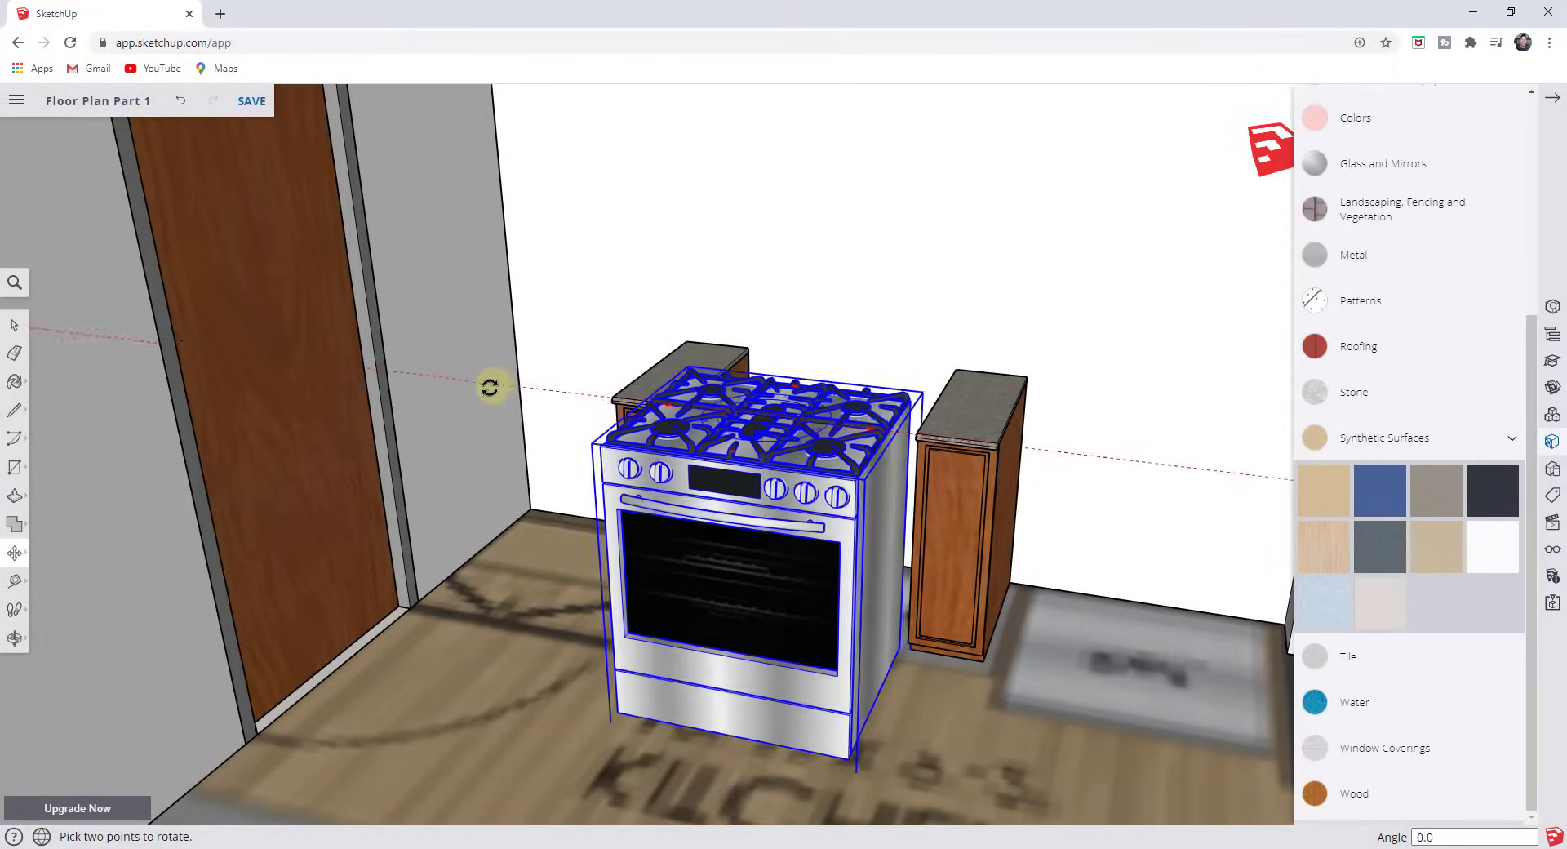
Move the range by its lower front corner about 1' 9" back into the gap between the two cabinets.
{"action": "key", "text": "m"}
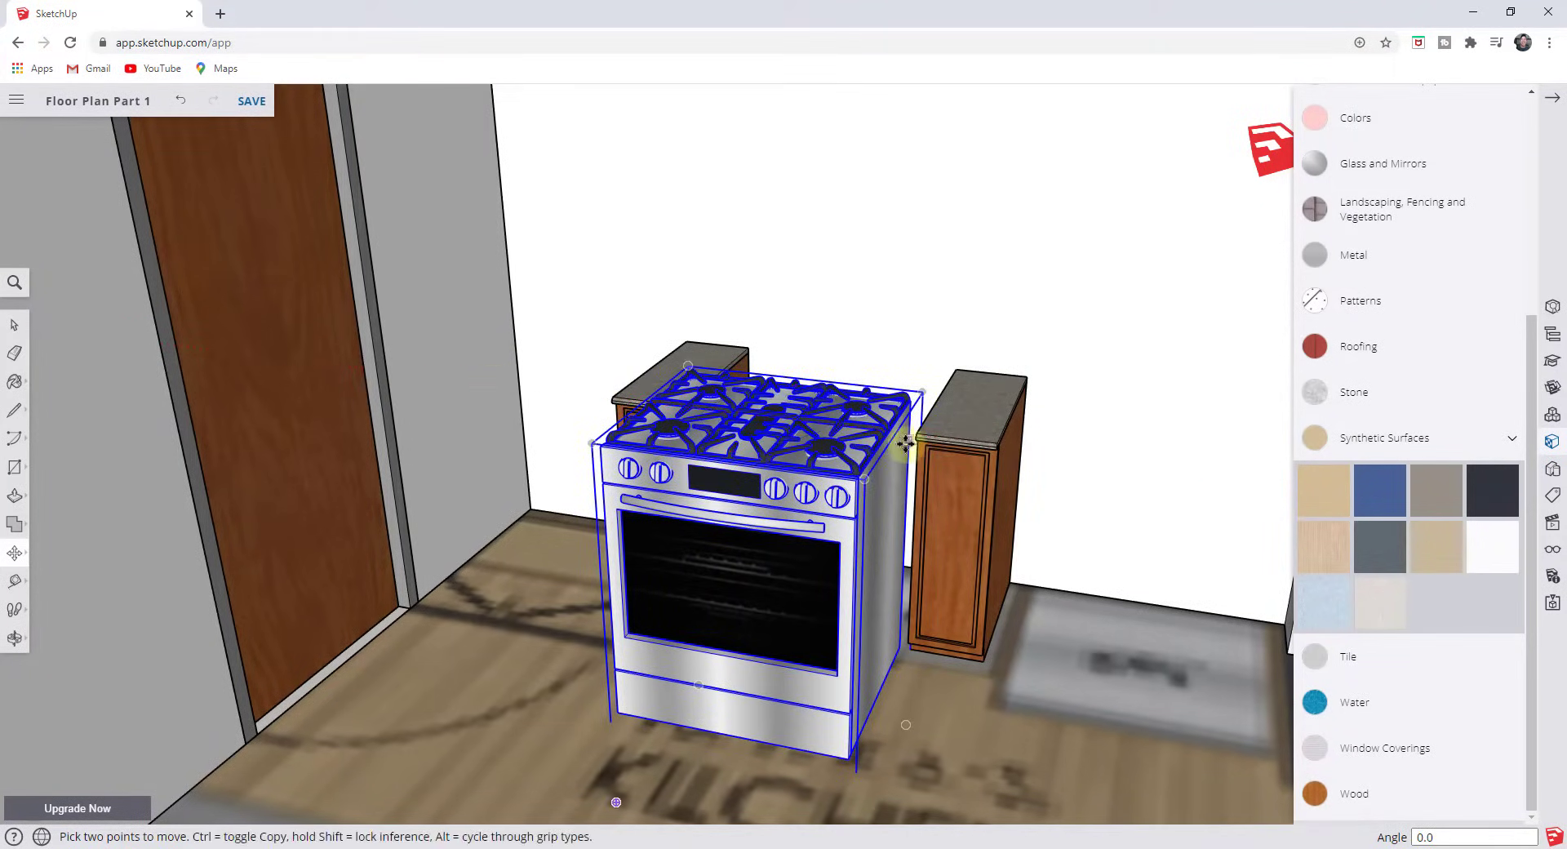
{"action": "left_click", "coordinate": [847, 761]}
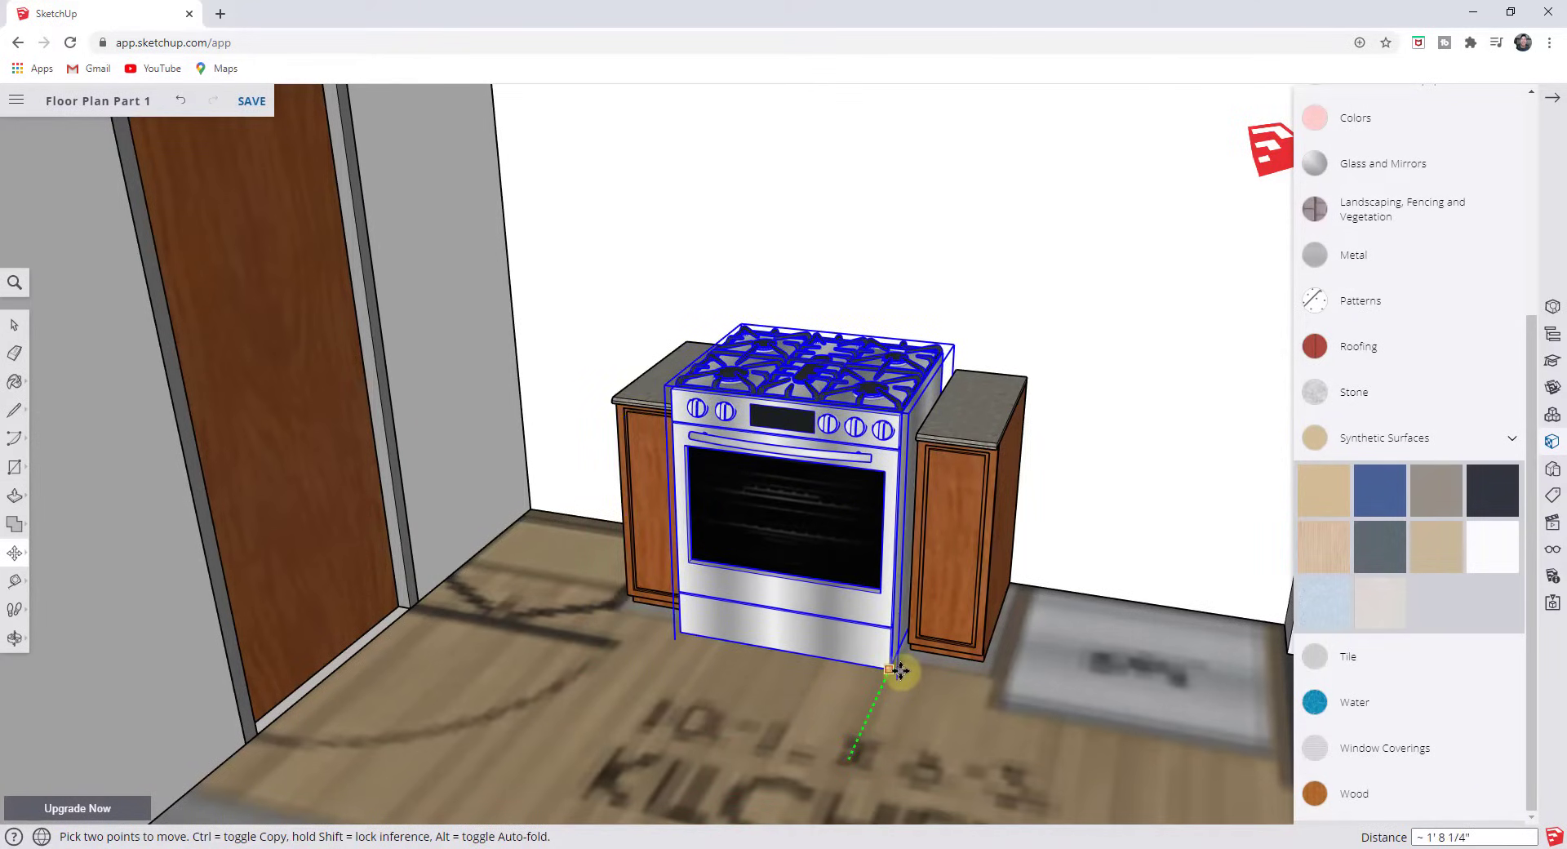
{"action": "left_click", "coordinate": [897, 666]}
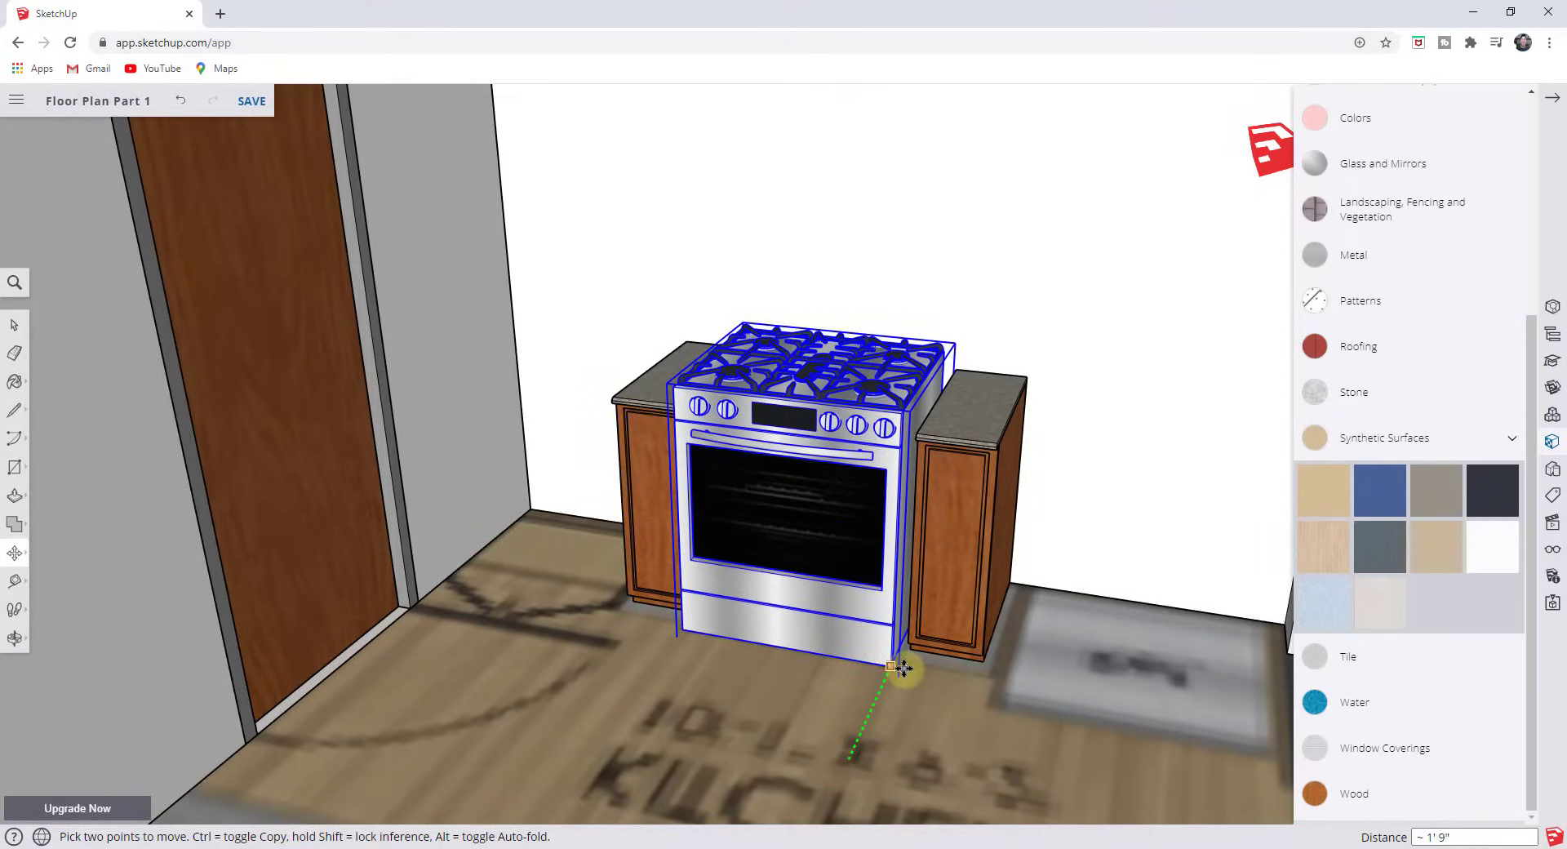
Scale the range's height down so its cooktop surface lines up with the countertops of the neighbouring cabinets.
{"action": "mouse_move", "coordinate": [909, 647]}
{"action": "middle_mouse_down"}
{"action": "mouse_move", "coordinate": [689, 541]}
{"action": "mouse_move", "coordinate": [916, 653]}
{"action": "middle_mouse_up"}
{"action": "scroll", "coordinate": [906, 653], "scroll_direction": "down", "scroll_amount": 6}
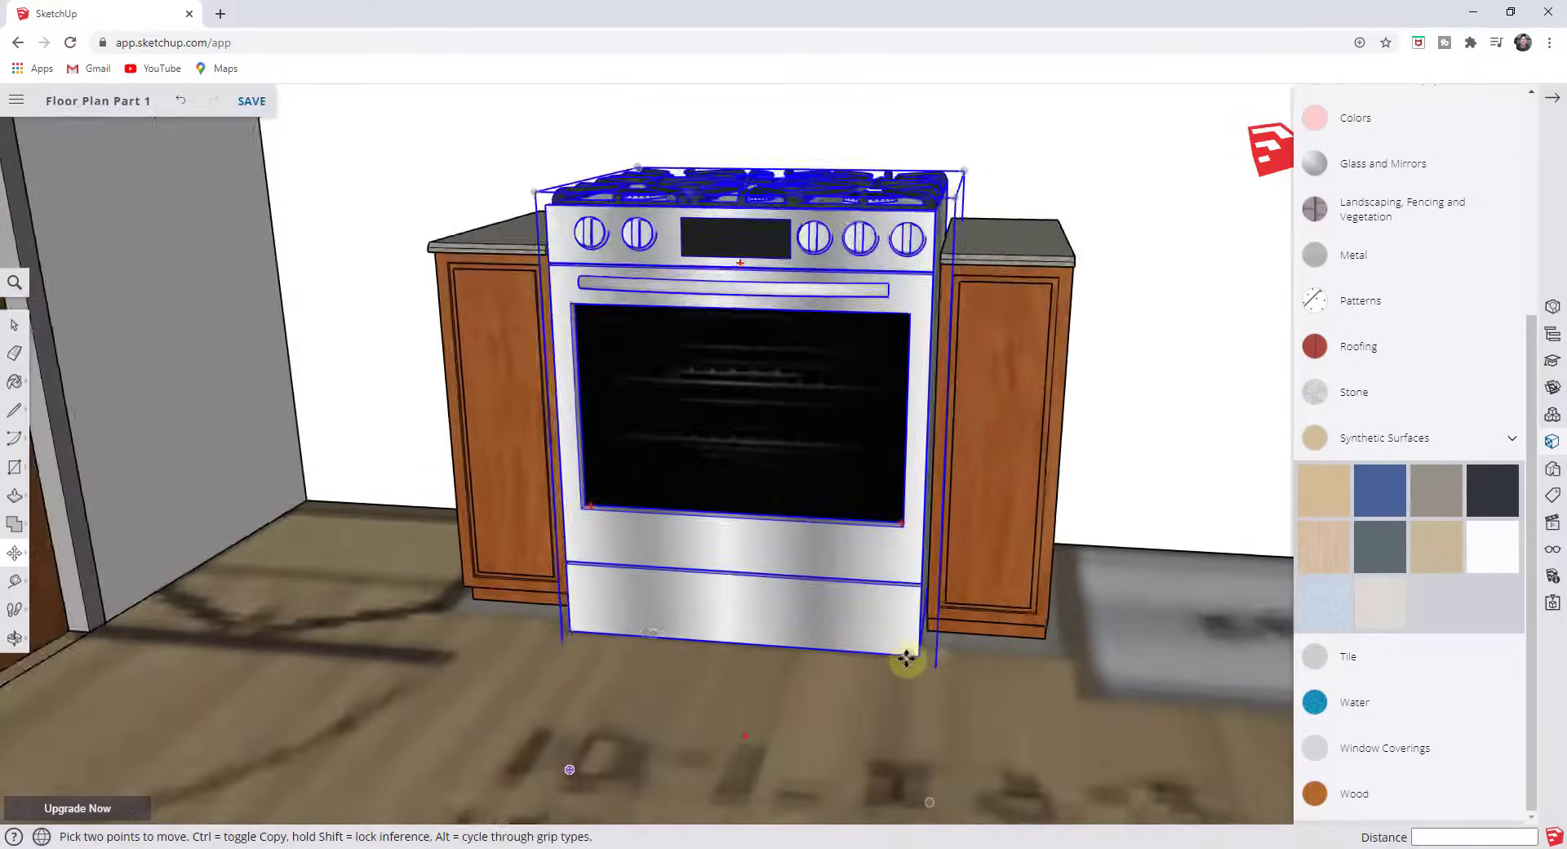
{"action": "scroll", "coordinate": [826, 496], "scroll_direction": "up", "scroll_amount": 6}
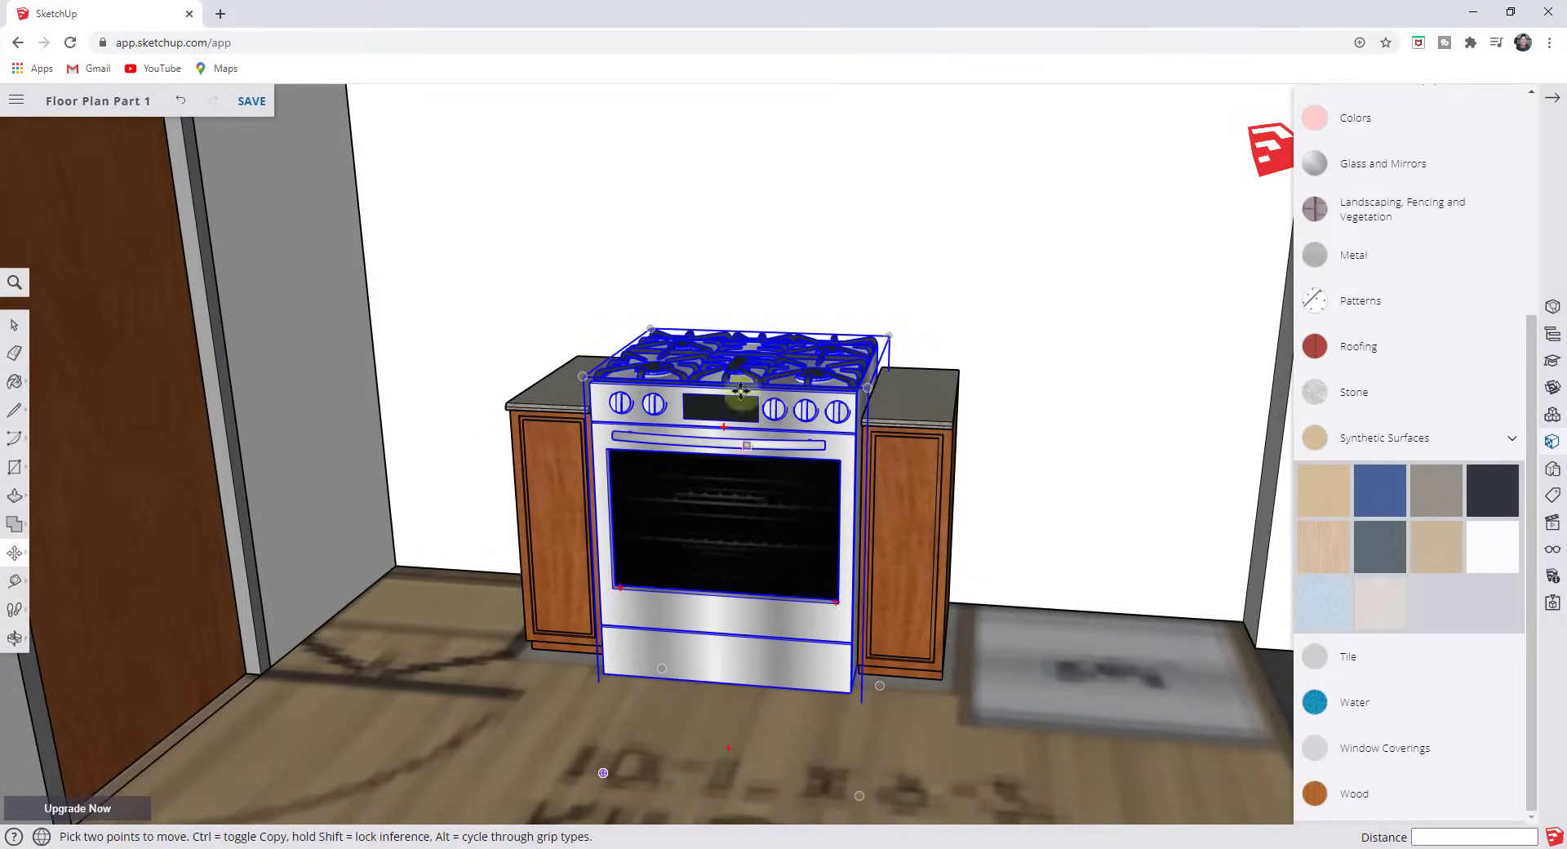
{"action": "key", "text": "space"}
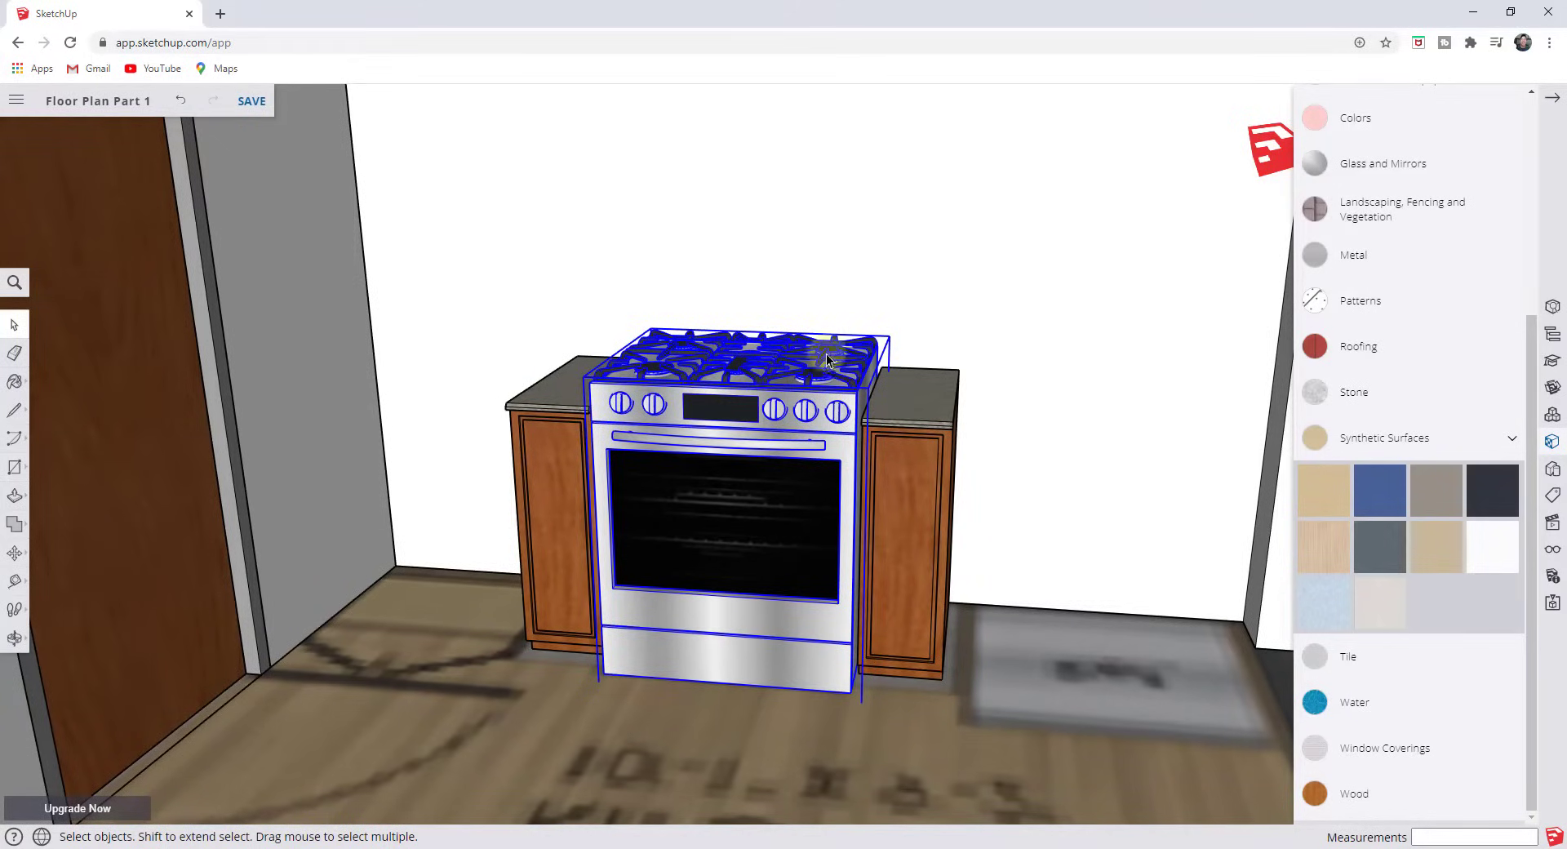
{"action": "scroll", "coordinate": [790, 380], "scroll_direction": "up", "scroll_amount": 1}
{"action": "key", "text": "s"}
{"action": "left_click_drag", "start_coordinate": [741, 353], "coordinate": [918, 419]}
{"action": "key", "text": "space"}
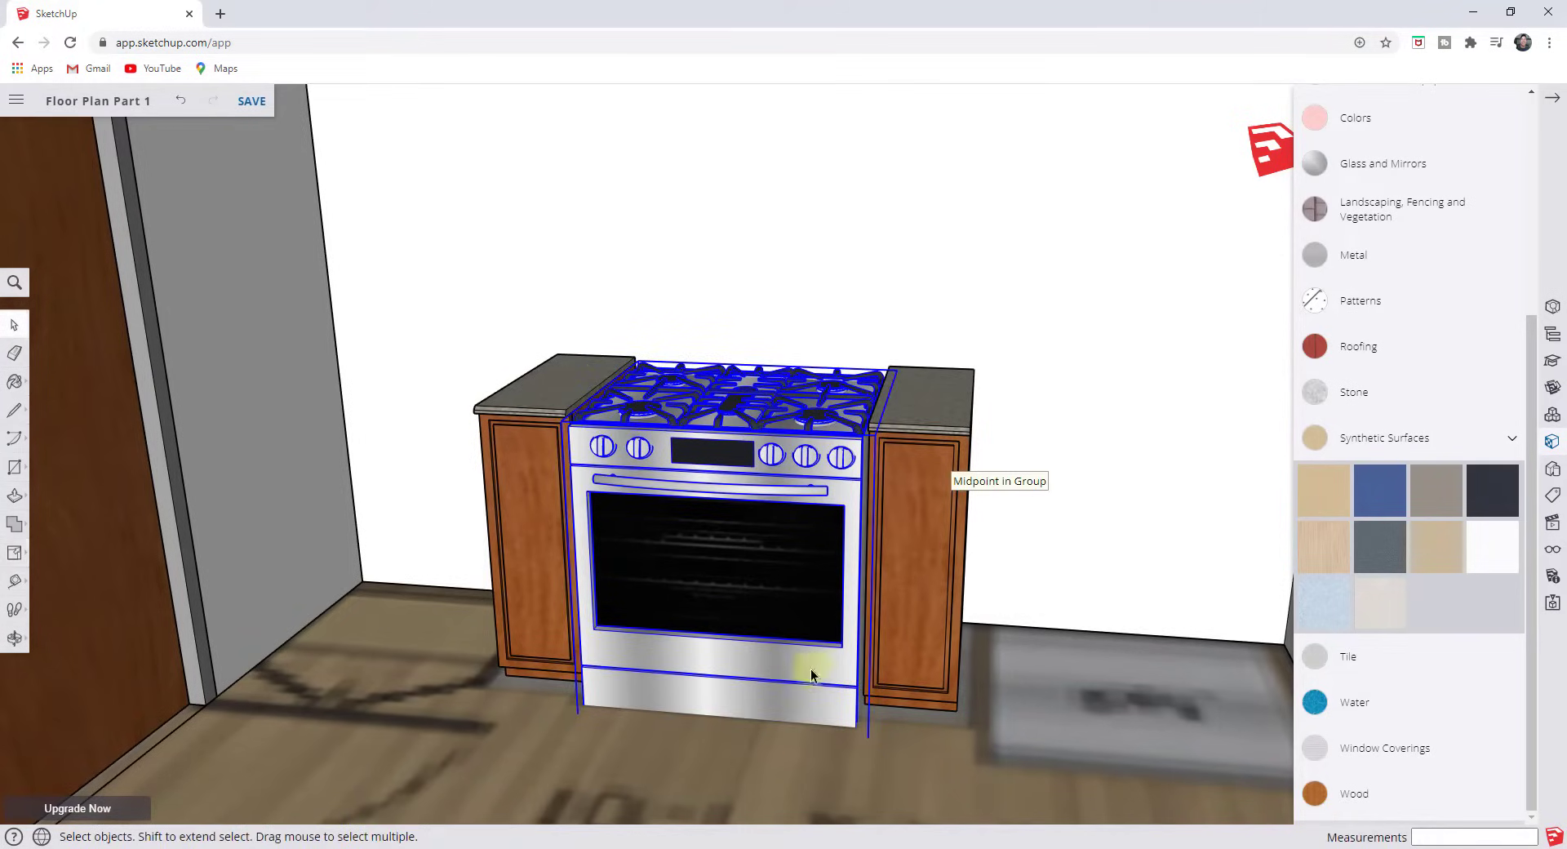
{"action": "scroll", "coordinate": [645, 619], "scroll_direction": "down", "scroll_amount": 5}
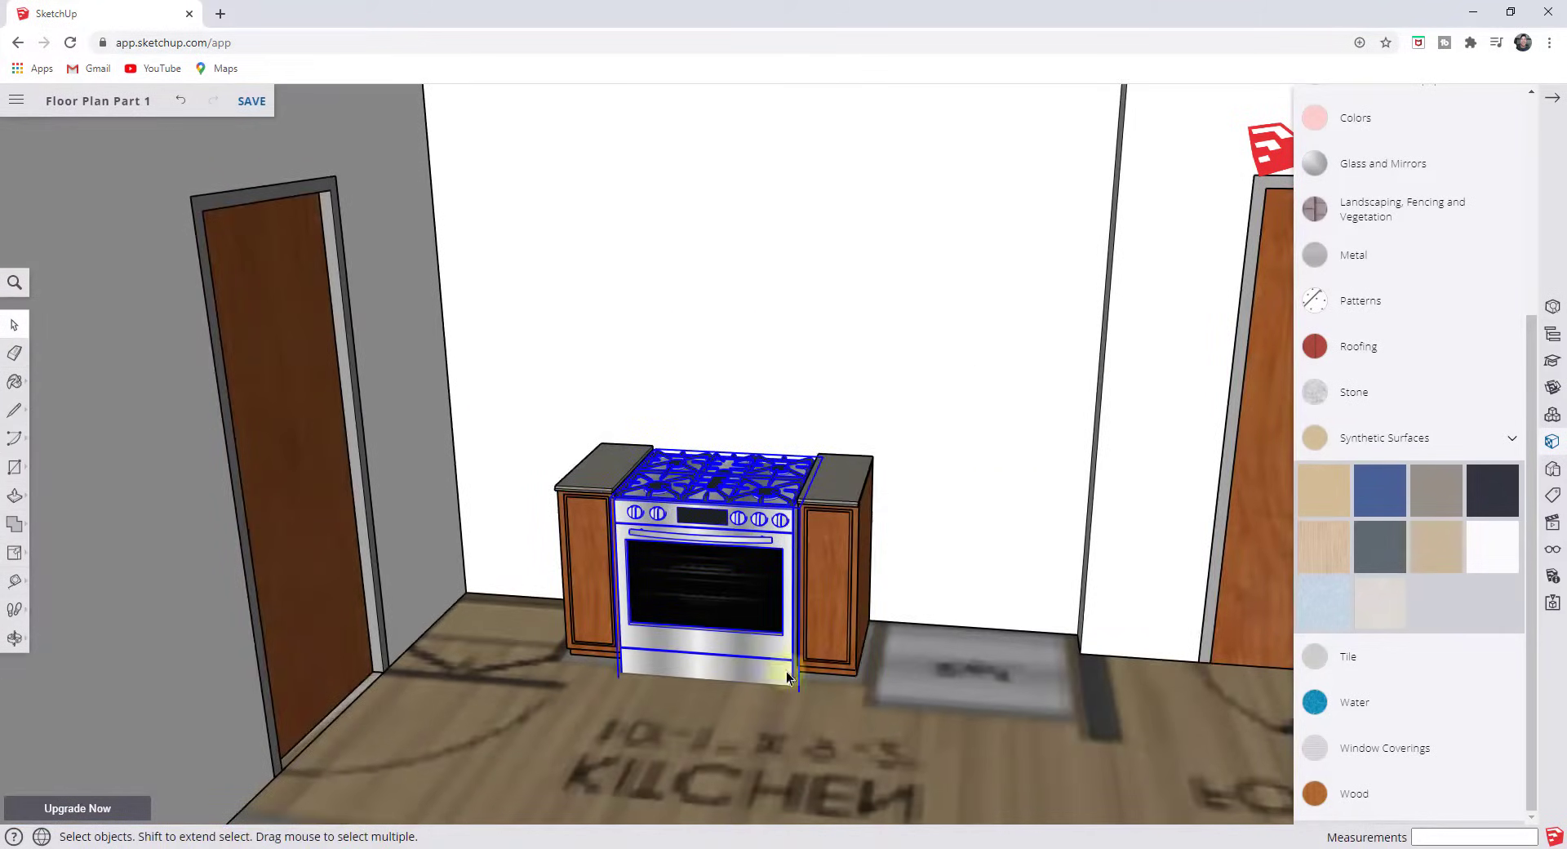
{"action": "left_click", "coordinate": [839, 645]}
{"action": "middle_click_drag", "start_coordinate": [839, 645], "coordinate": [766, 653]}
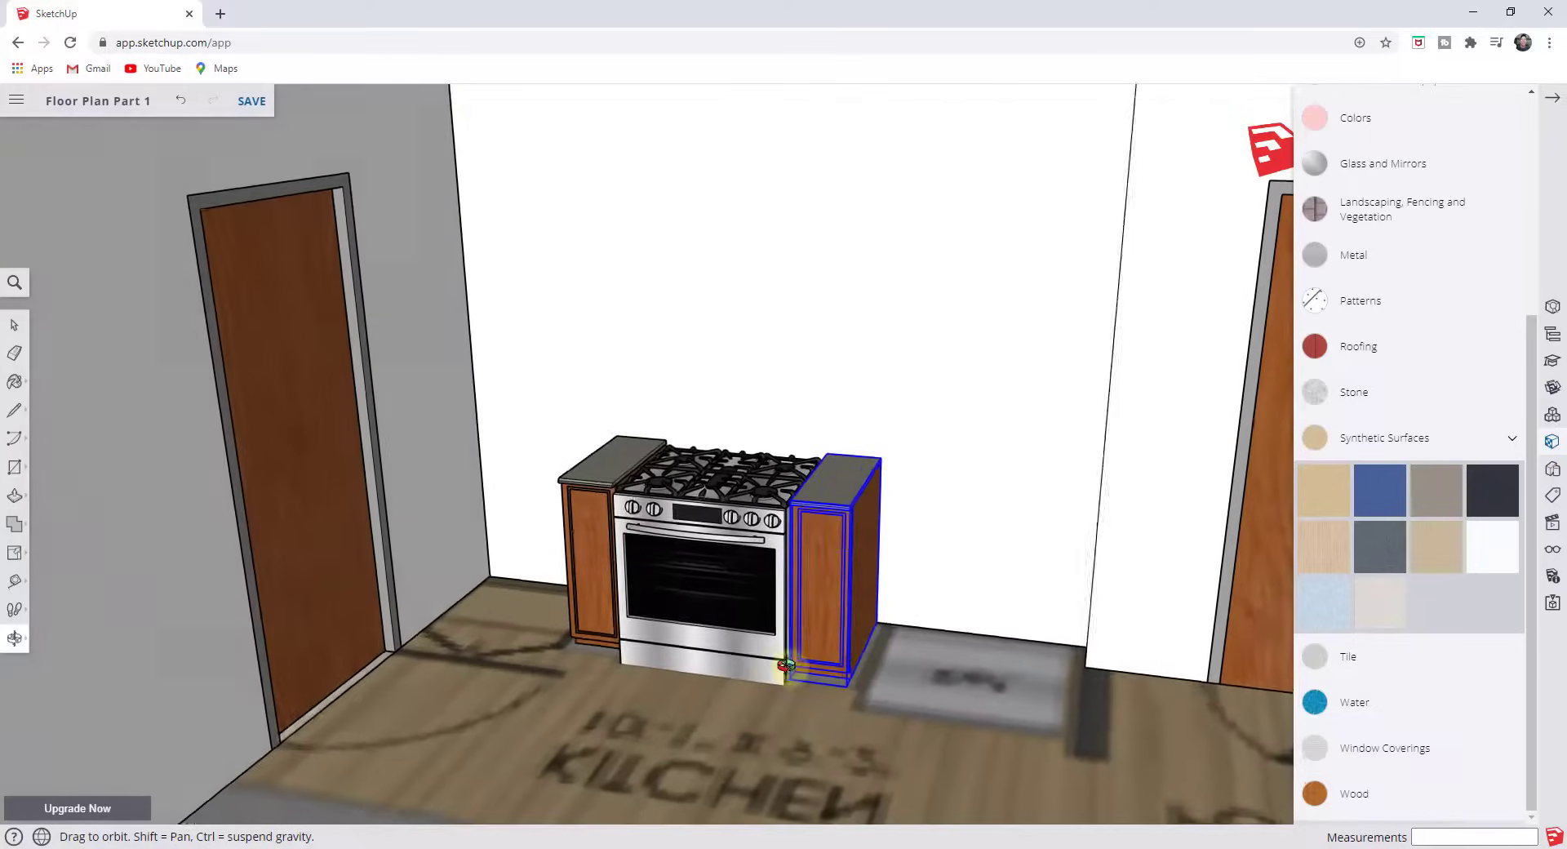
{"action": "scroll", "coordinate": [692, 606], "scroll_direction": "up", "scroll_amount": 3}
{"action": "scroll", "coordinate": [714, 582], "scroll_direction": "up", "scroll_amount": 2}
{"action": "key", "text": "s"}
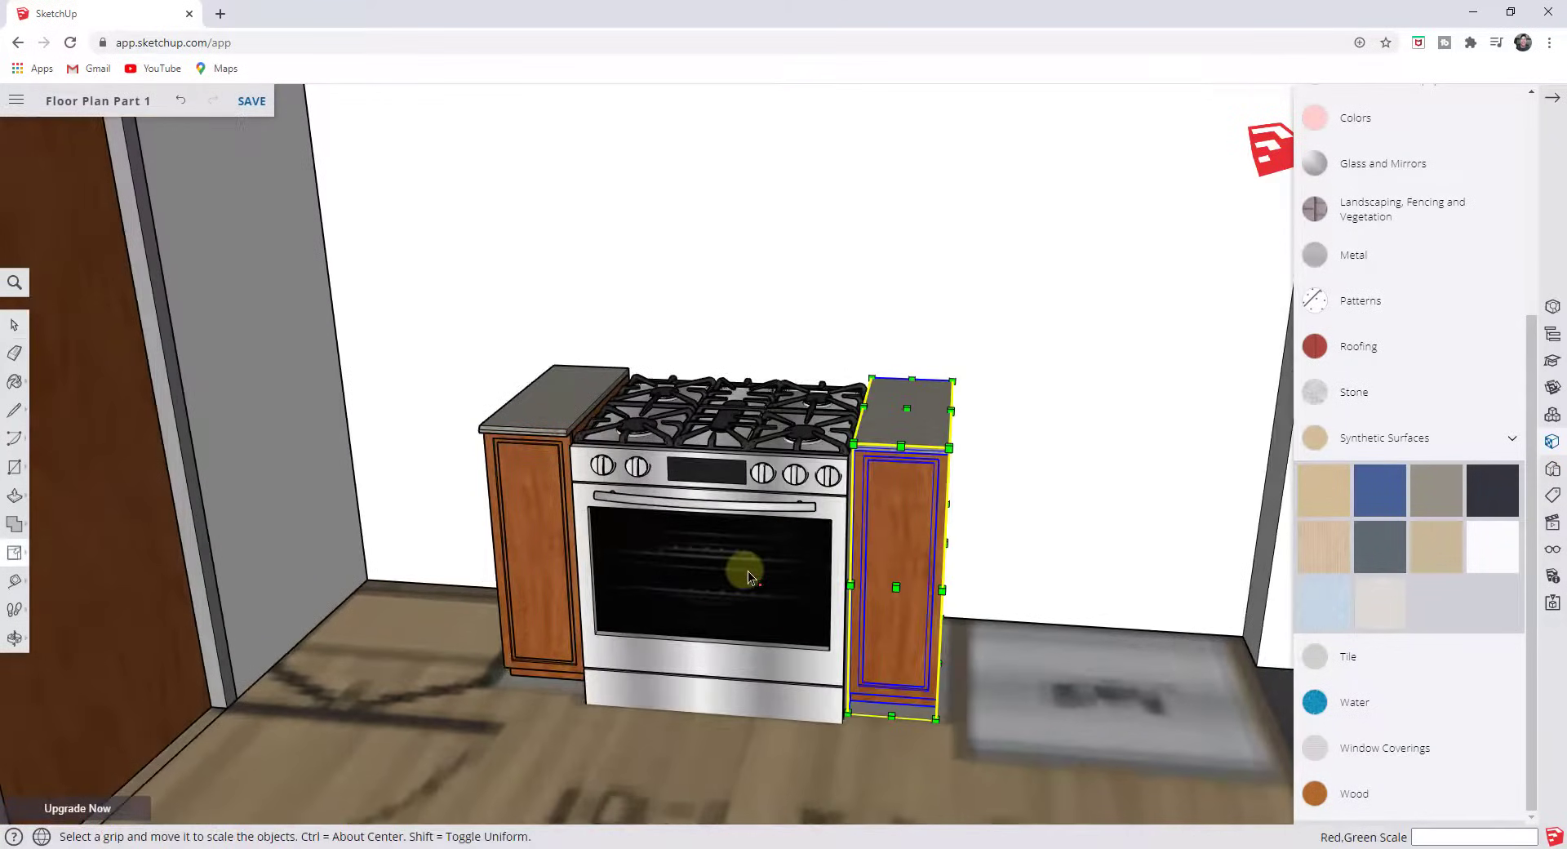
{"action": "key", "text": "space"}
Scale the range's depth from its front to about 0.81, matching the front lower corner of the cabinet beside it.
{"action": "left_click", "coordinate": [744, 571]}
{"action": "key", "text": "s"}
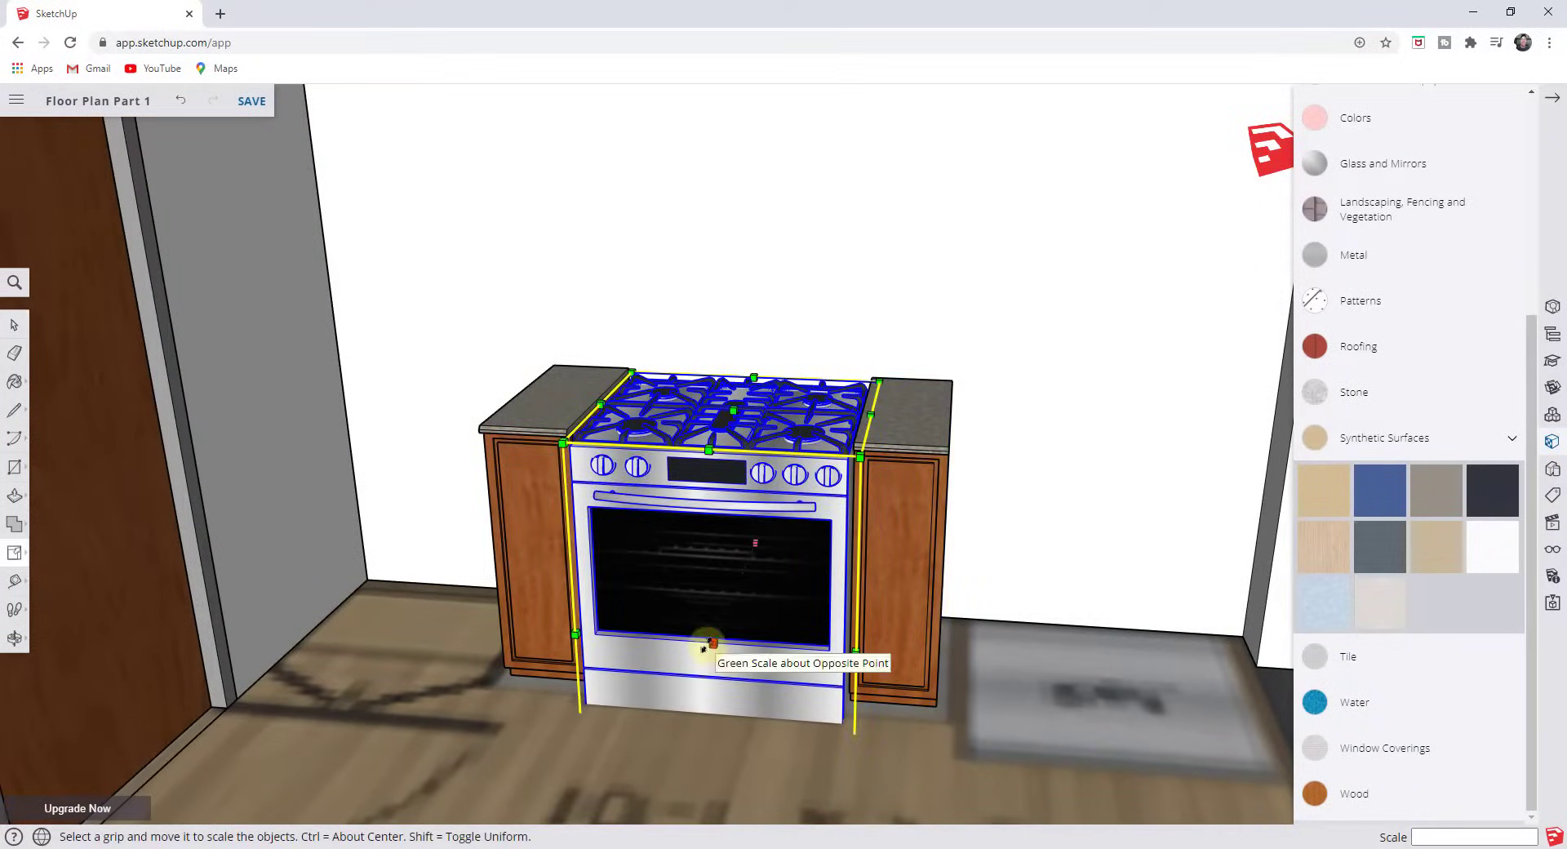
{"action": "left_click_drag", "start_coordinate": [708, 643], "coordinate": [934, 699]}
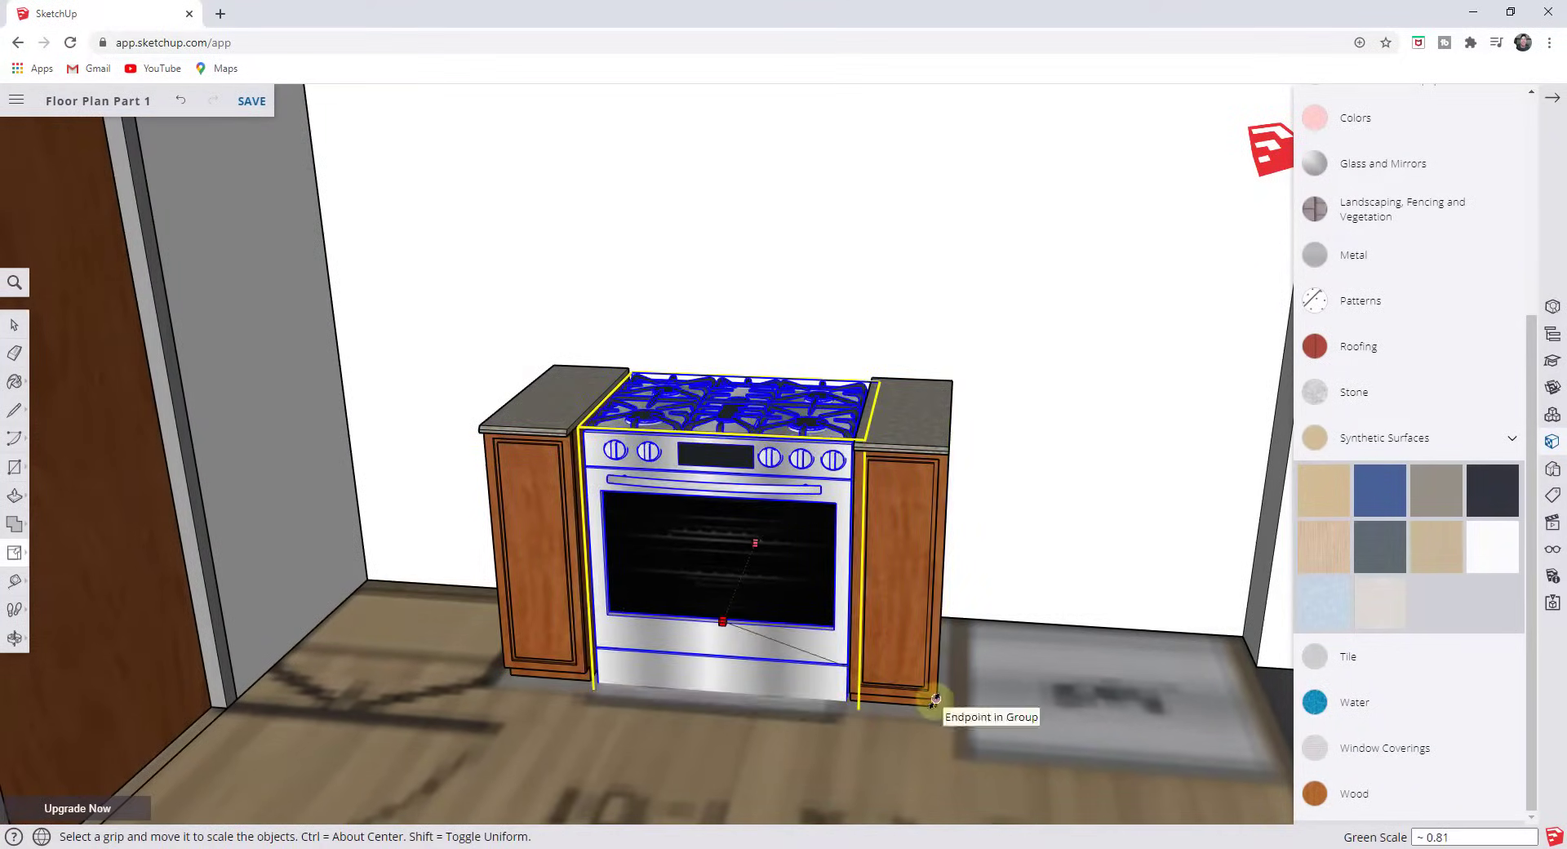
{"action": "key", "text": "space"}
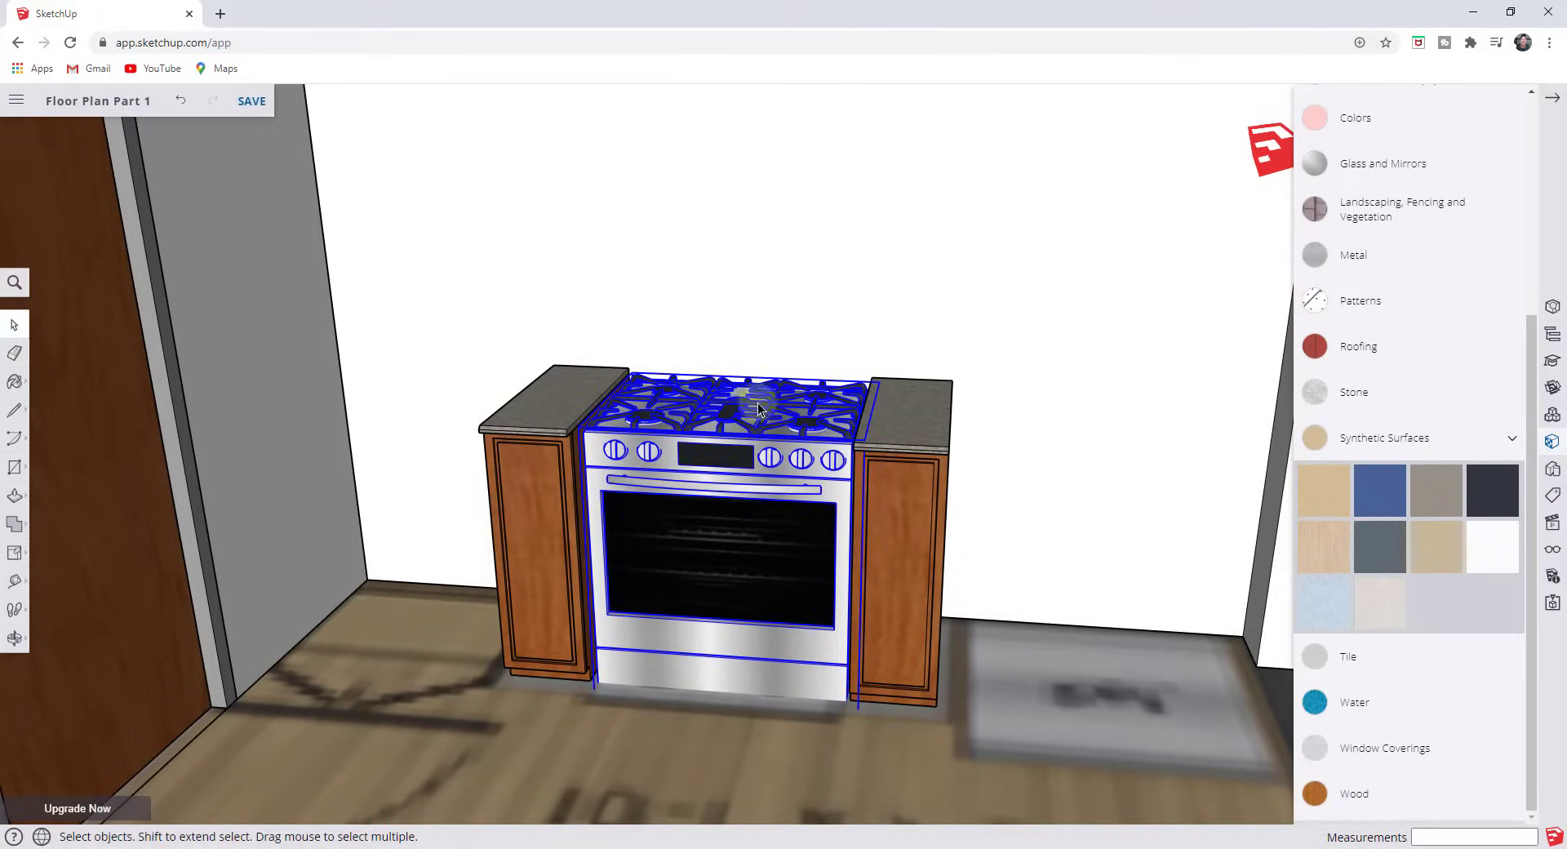
Search 3D Warehouse for "refrigerator" and download the stainless steel French-door refrigerator model into the drawing.
{"action": "scroll", "coordinate": [839, 550], "scroll_direction": "down", "scroll_amount": 5}
{"action": "middle_click_drag", "start_coordinate": [840, 550], "coordinate": [1062, 490]}
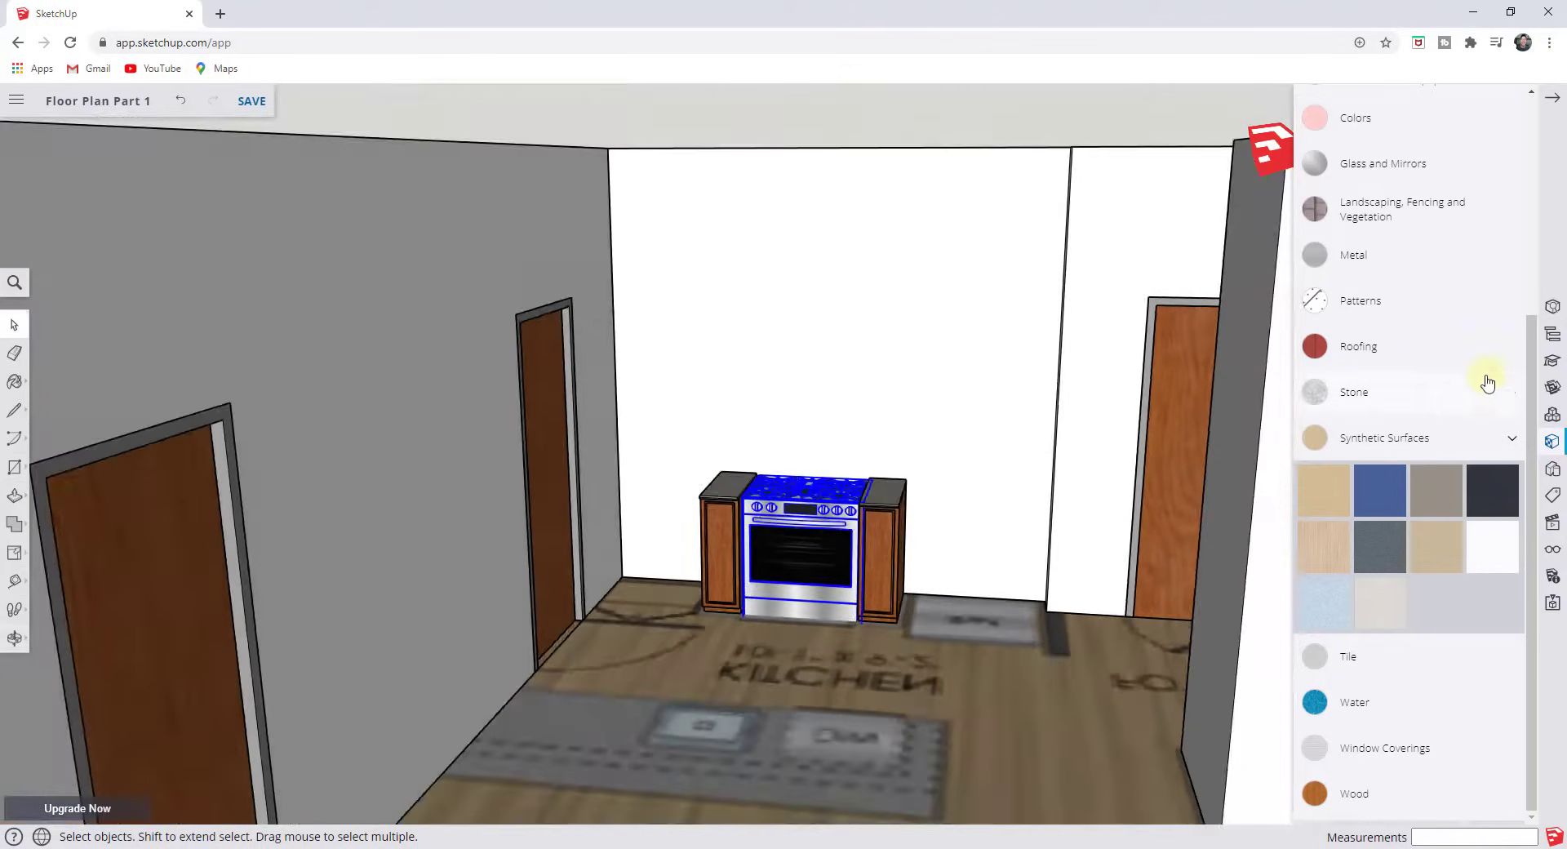
{"action": "left_click", "coordinate": [1553, 388]}
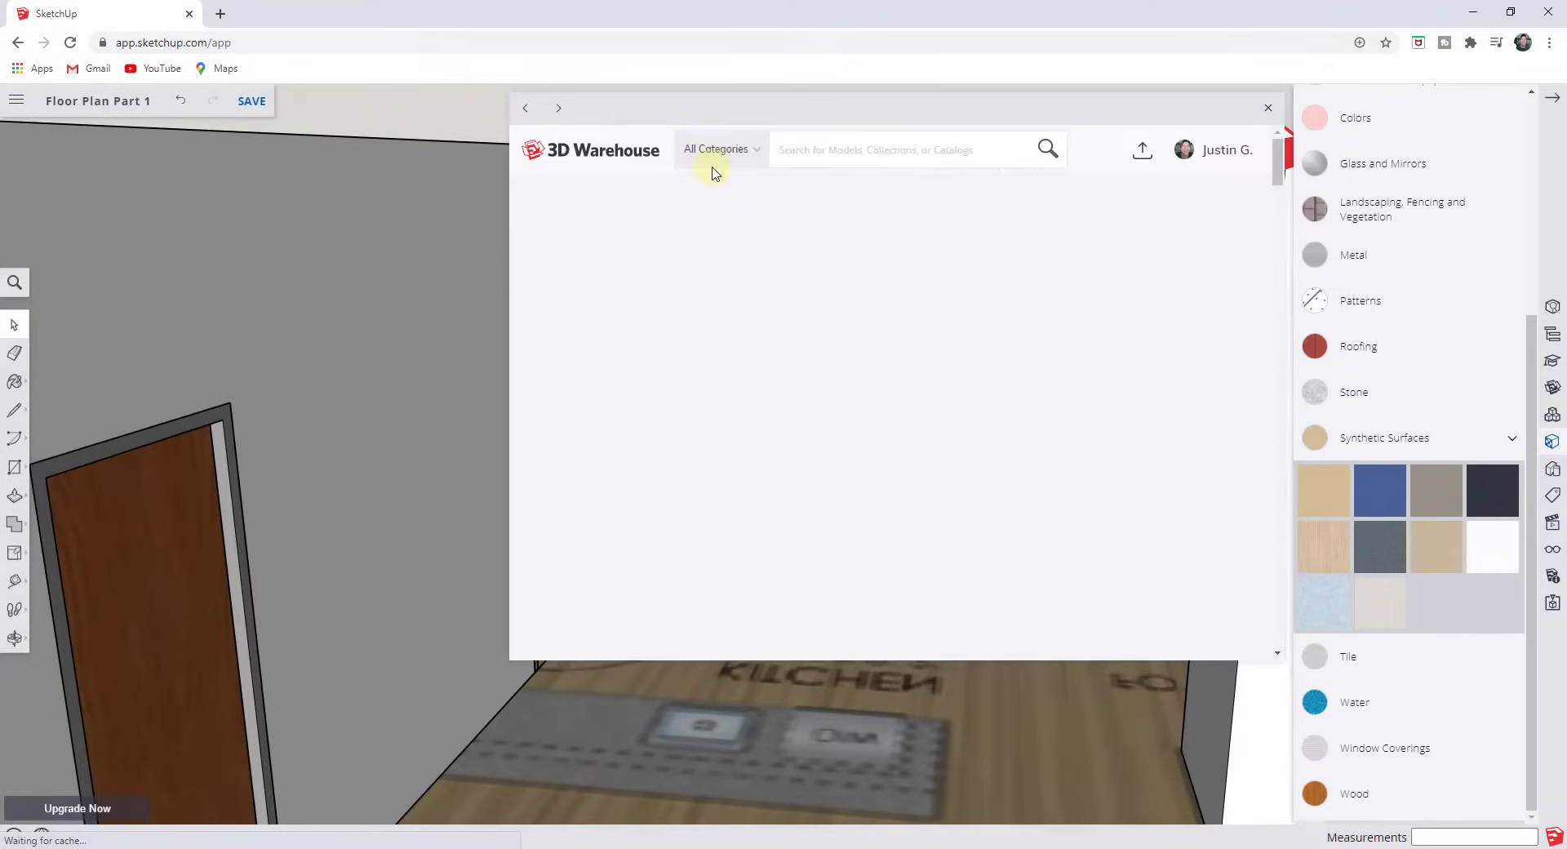
{"action": "left_click", "coordinate": [817, 154]}
{"action": "type", "text": "refr"}
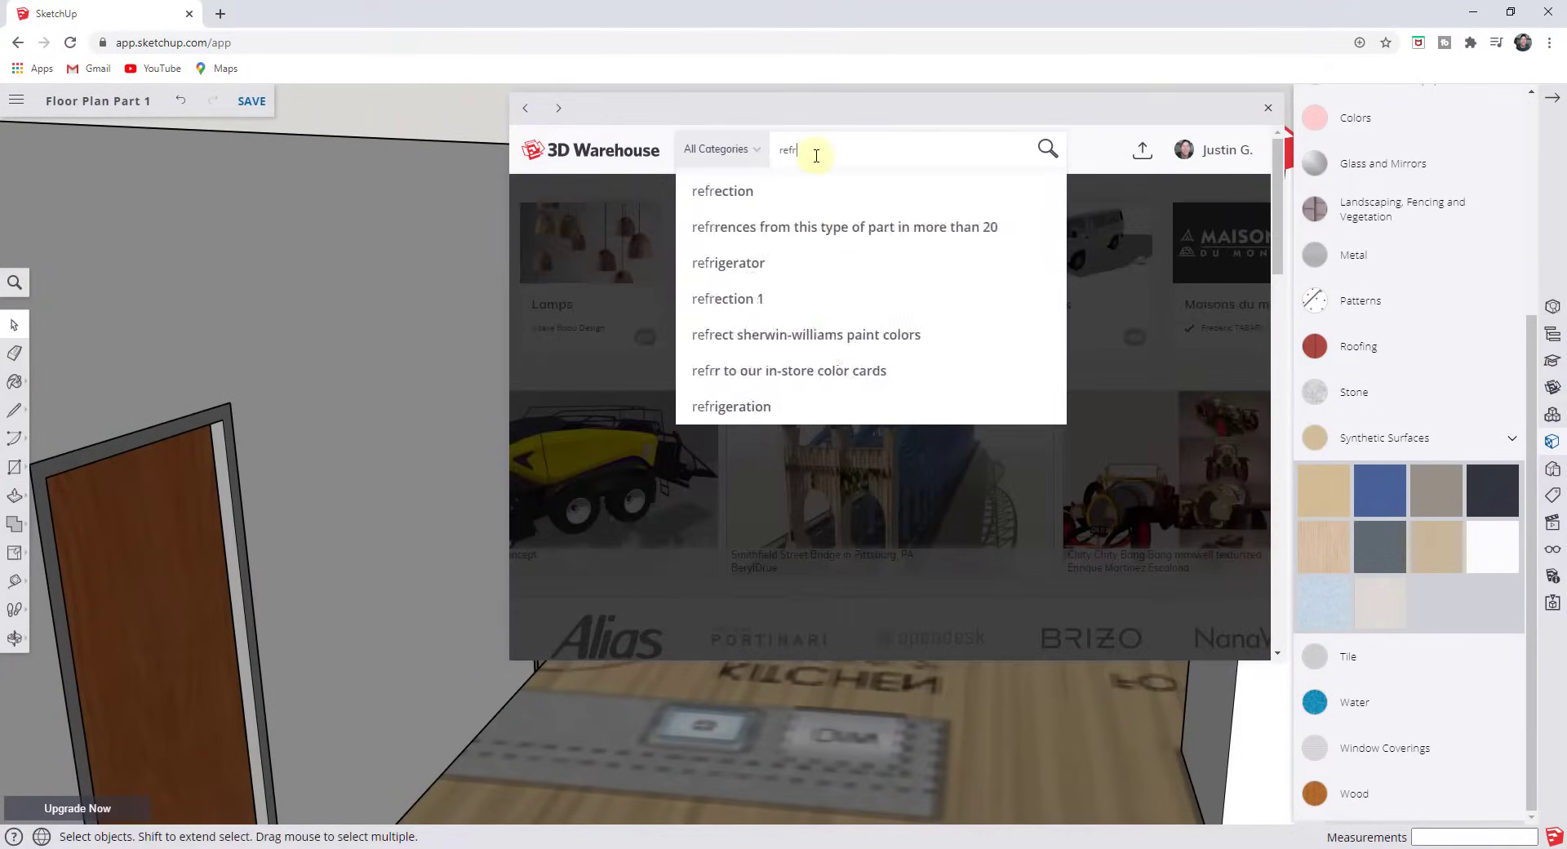
{"action": "type", "text": "igerator"}
{"action": "key", "text": "Return"}
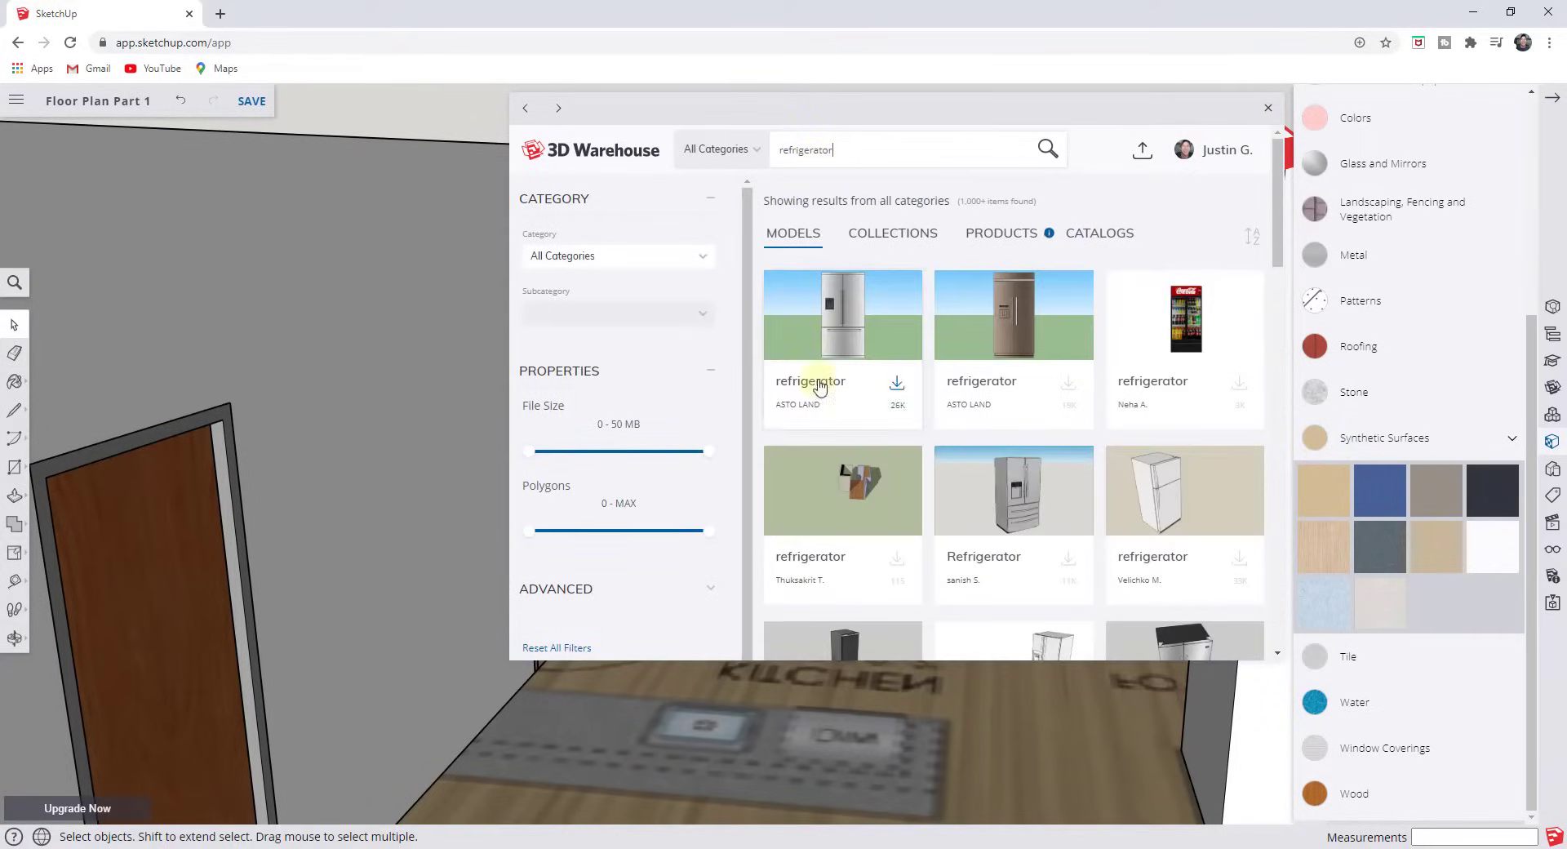
{"action": "left_click", "coordinate": [844, 330]}
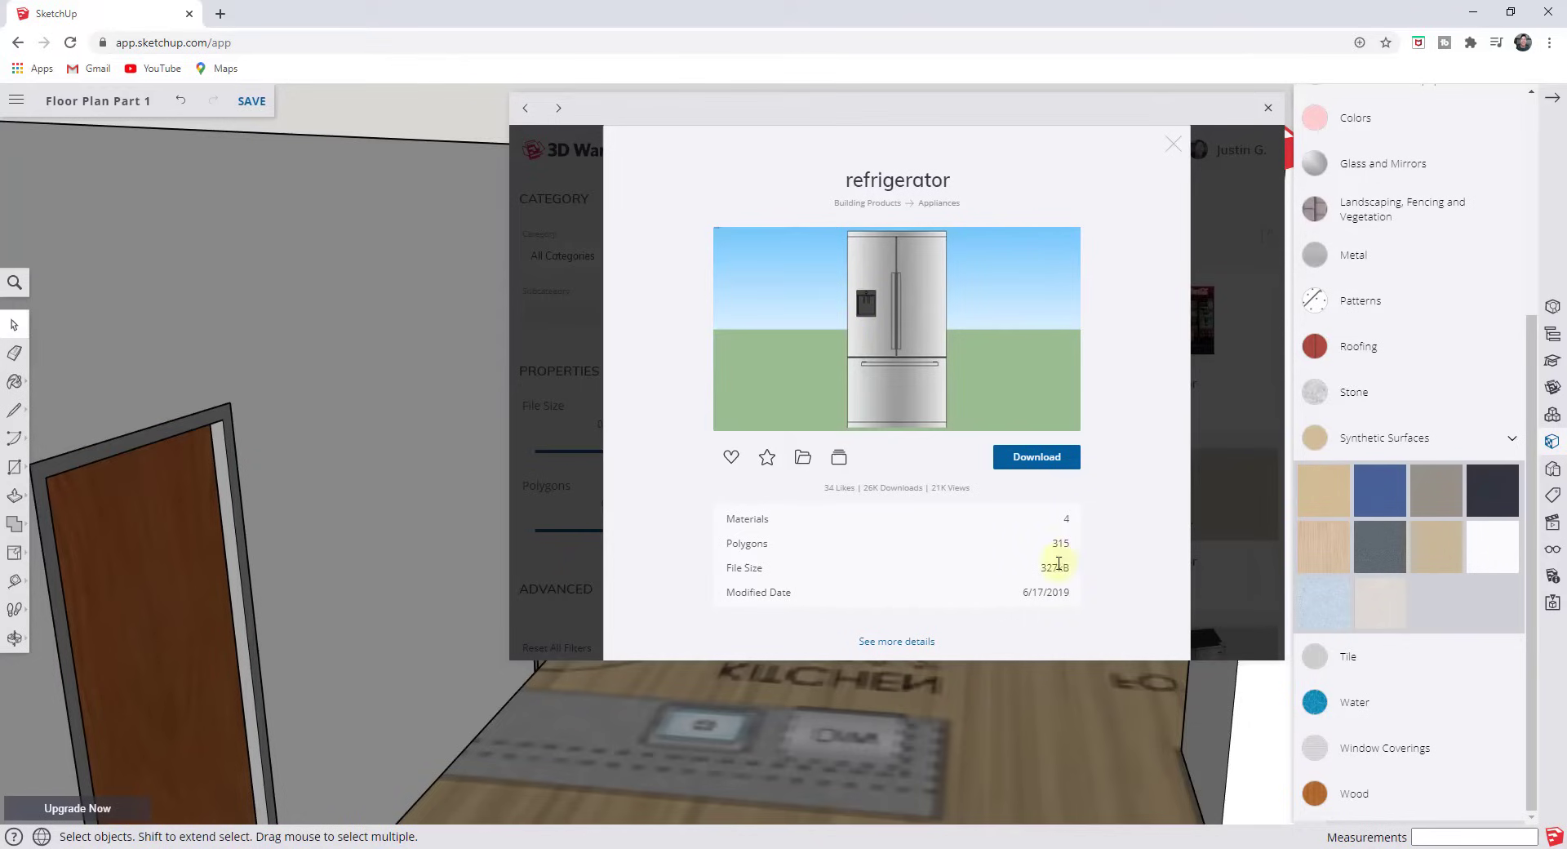
{"action": "left_click", "coordinate": [1037, 457]}
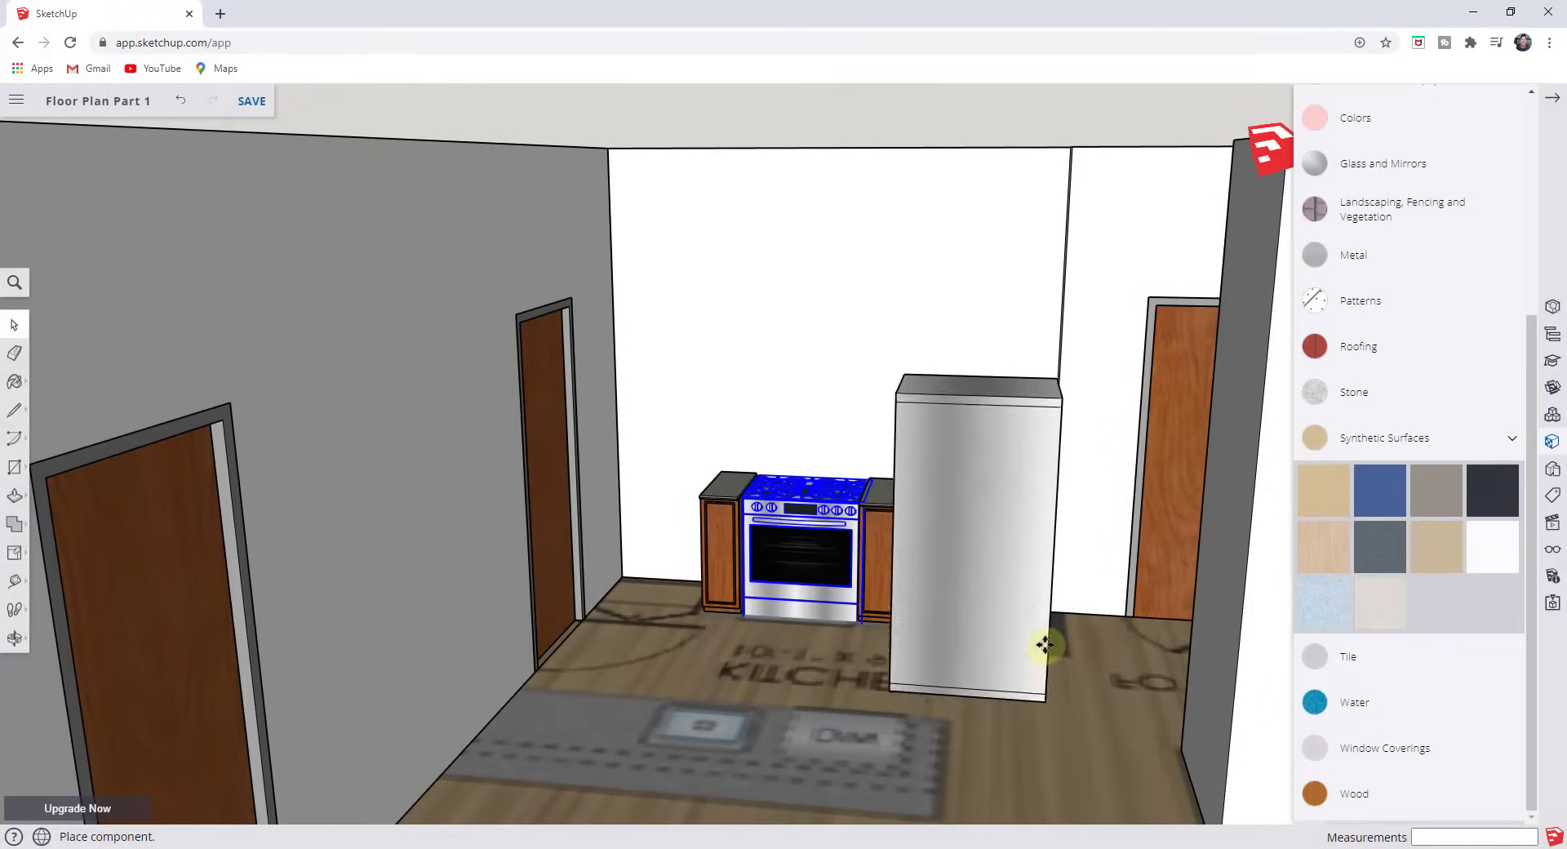
Place the refrigerator beside the range's cabinets and rotate it about its vertical axis so its doors face into the kitchen.
{"action": "left_click", "coordinate": [1044, 645]}
{"action": "middle_click_drag", "start_coordinate": [1008, 500], "coordinate": [1042, 403]}
{"action": "key", "text": "q"}
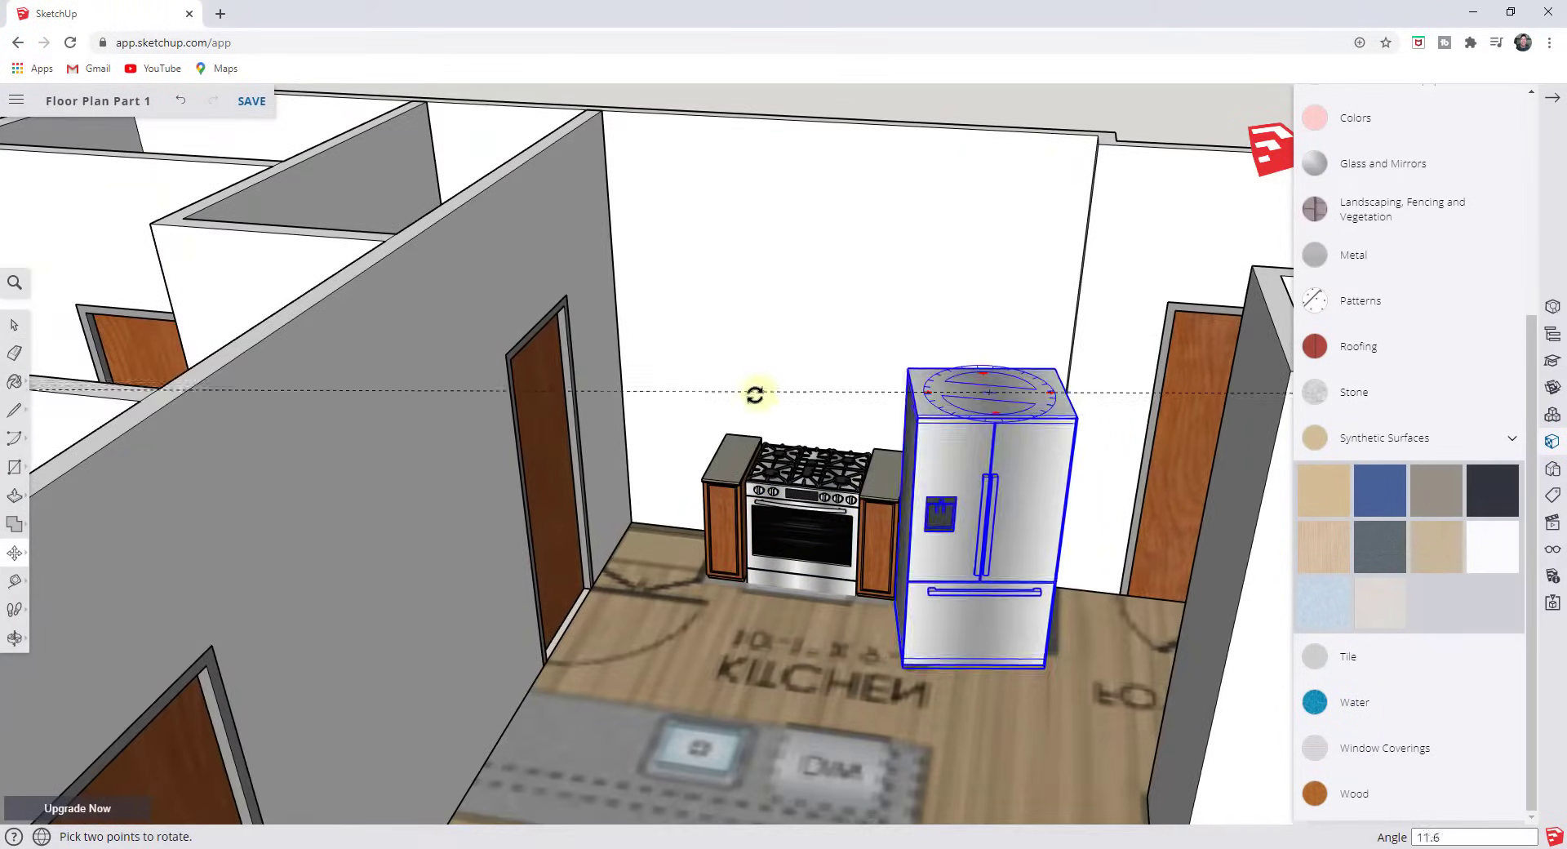
{"action": "middle_click_drag", "start_coordinate": [724, 368], "coordinate": [1025, 616]}
Move the refrigerator by its lower front corner about 1' 5" back along the green axis toward the kitchen wall.
{"action": "key", "text": "m"}
{"action": "scroll", "coordinate": [845, 737], "scroll_direction": "up", "scroll_amount": 3}
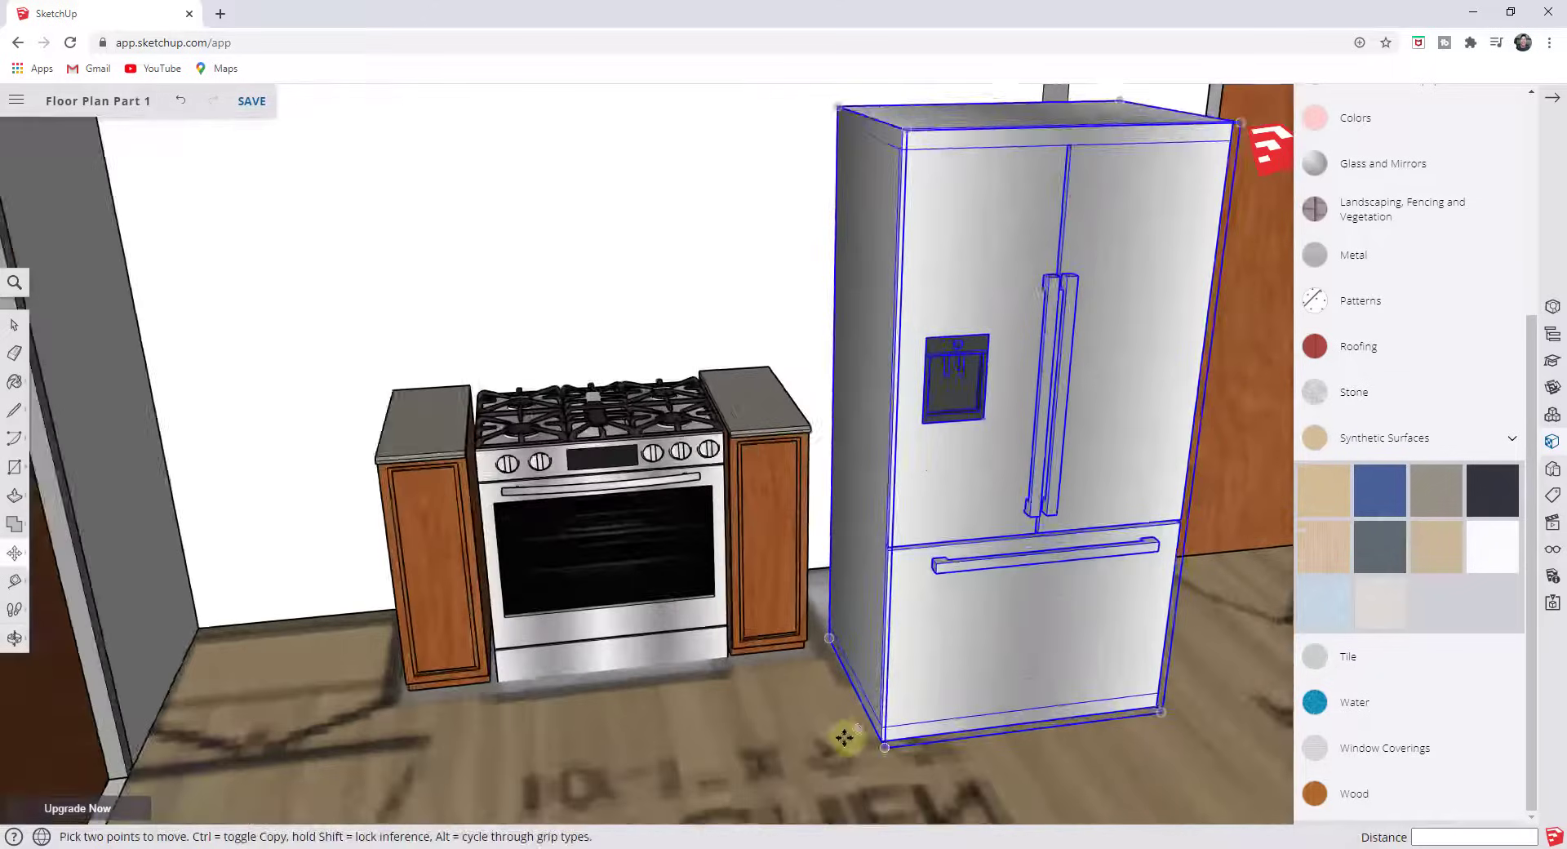
{"action": "scroll", "coordinate": [887, 745], "scroll_direction": "up", "scroll_amount": 2}
{"action": "left_click", "coordinate": [883, 739]}
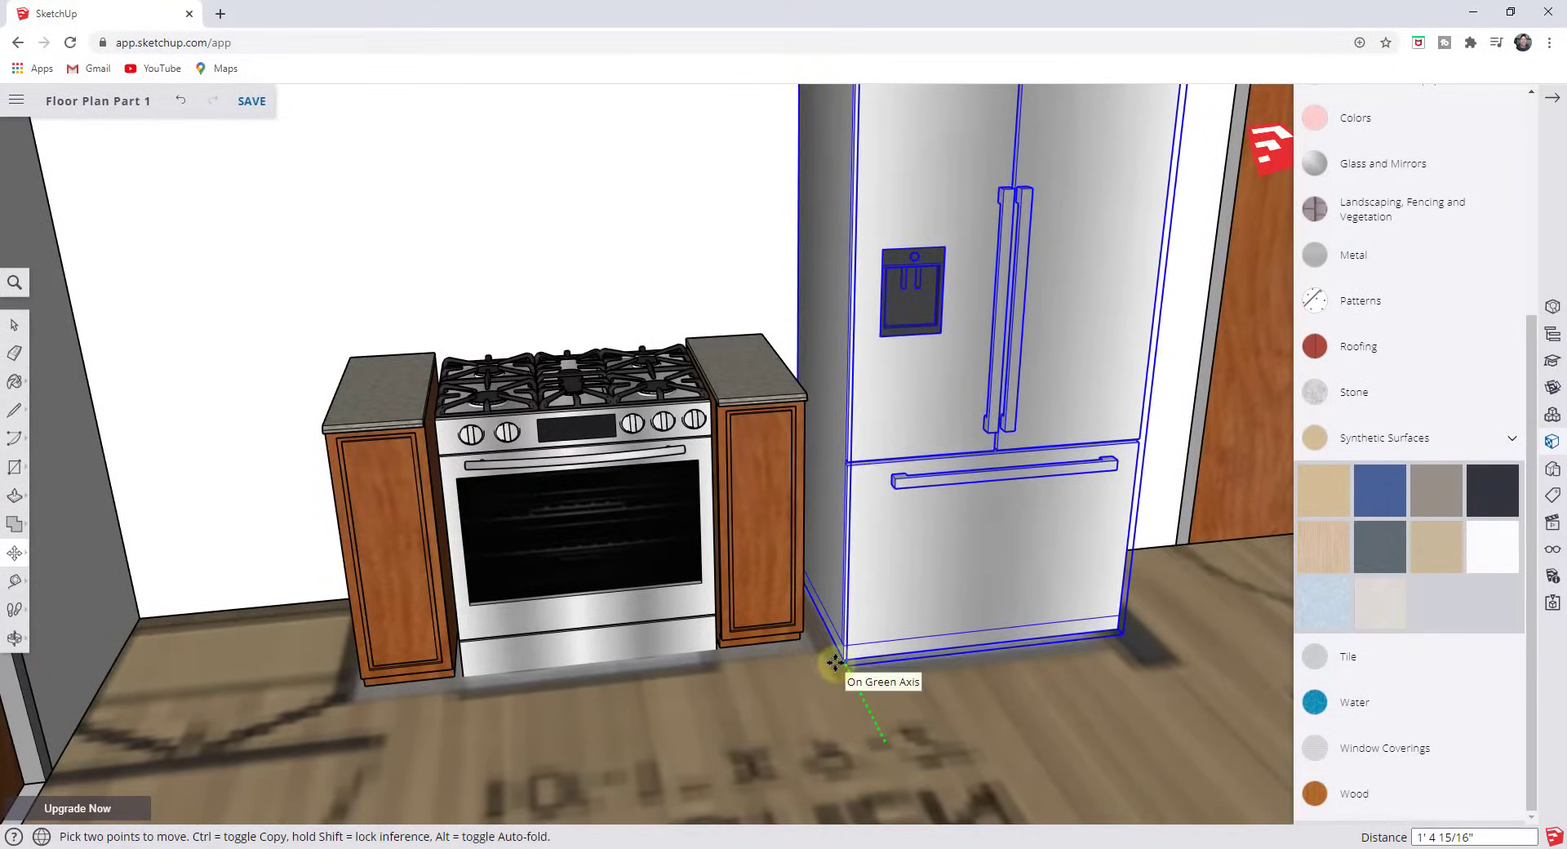
{"action": "left_click", "coordinate": [835, 661]}
Move the refrigerator about 1 5/16" sideways toward the neighbouring base cabinet, leaving a small gap.
{"action": "middle_click_drag", "start_coordinate": [835, 662], "coordinate": [776, 602]}
{"action": "scroll", "coordinate": [798, 553], "scroll_direction": "up", "scroll_amount": 2}
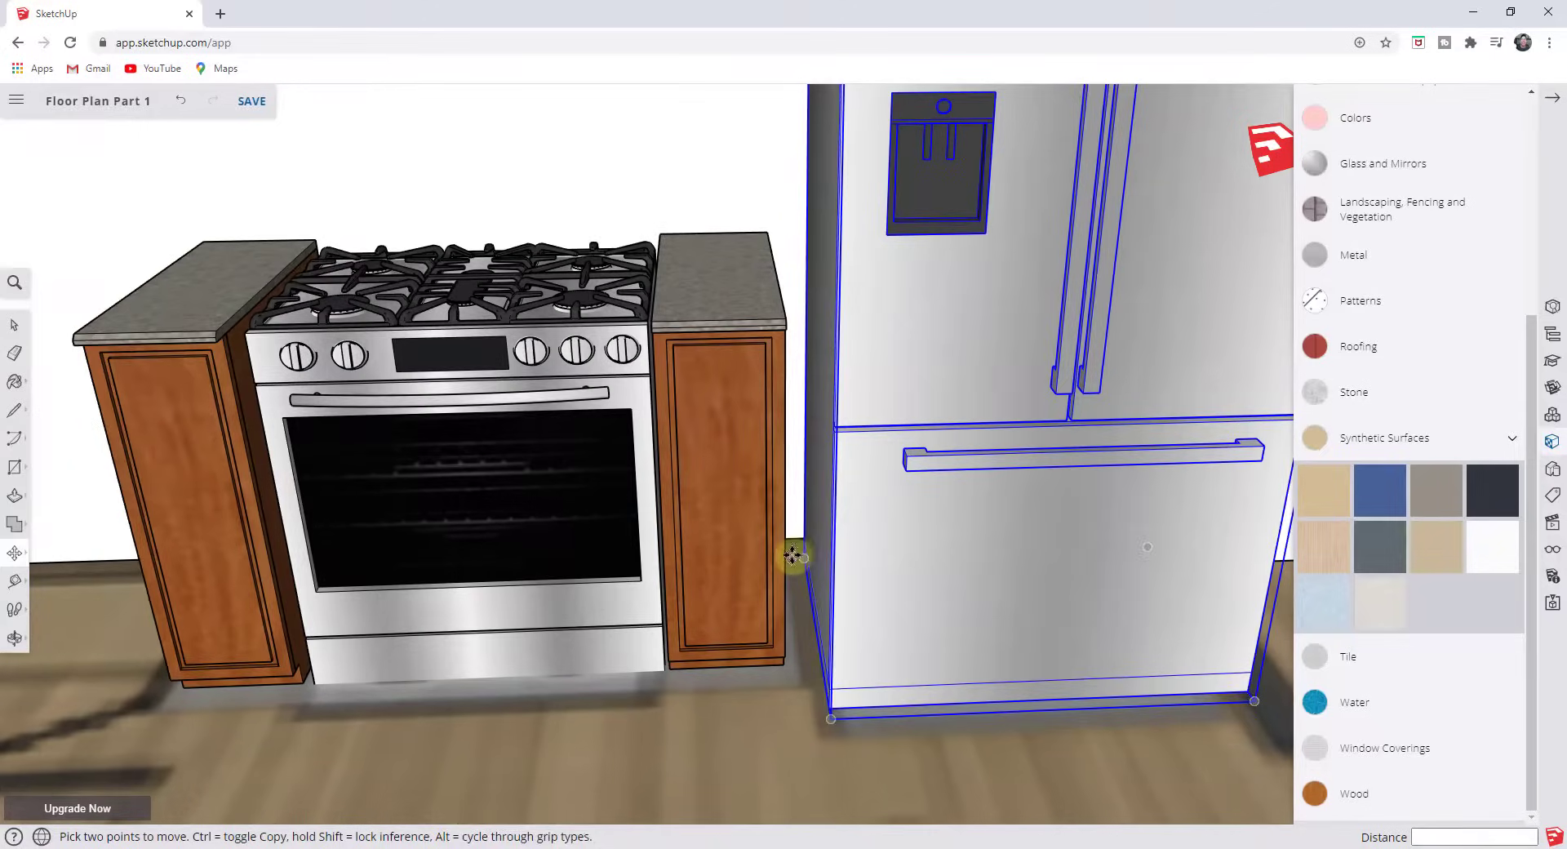
{"action": "left_click", "coordinate": [828, 708]}
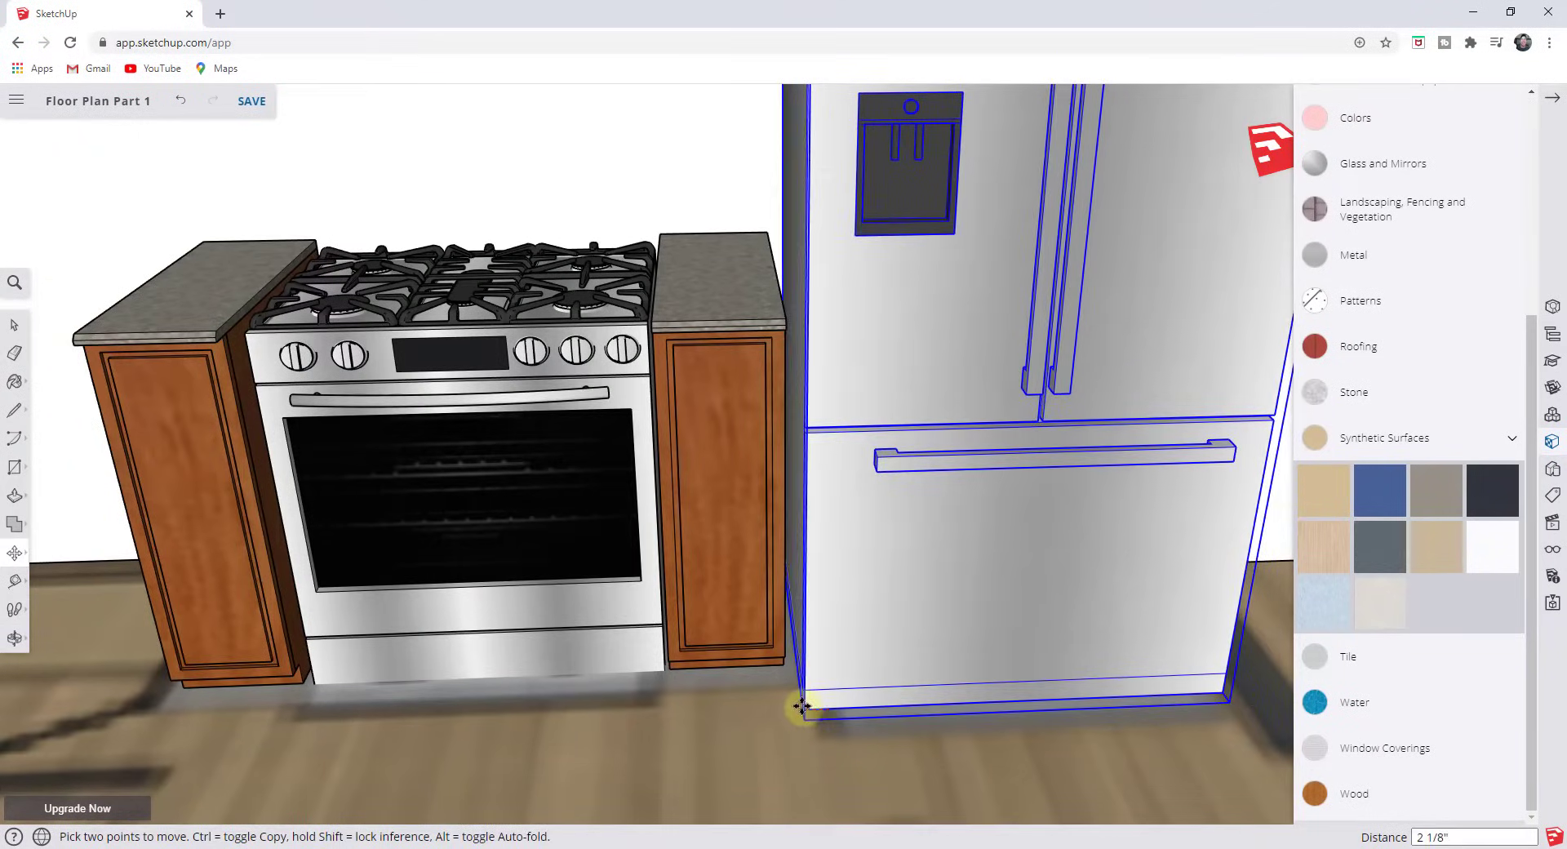
{"action": "left_click", "coordinate": [812, 706]}
{"action": "scroll", "coordinate": [776, 682], "scroll_direction": "down", "scroll_amount": 5}
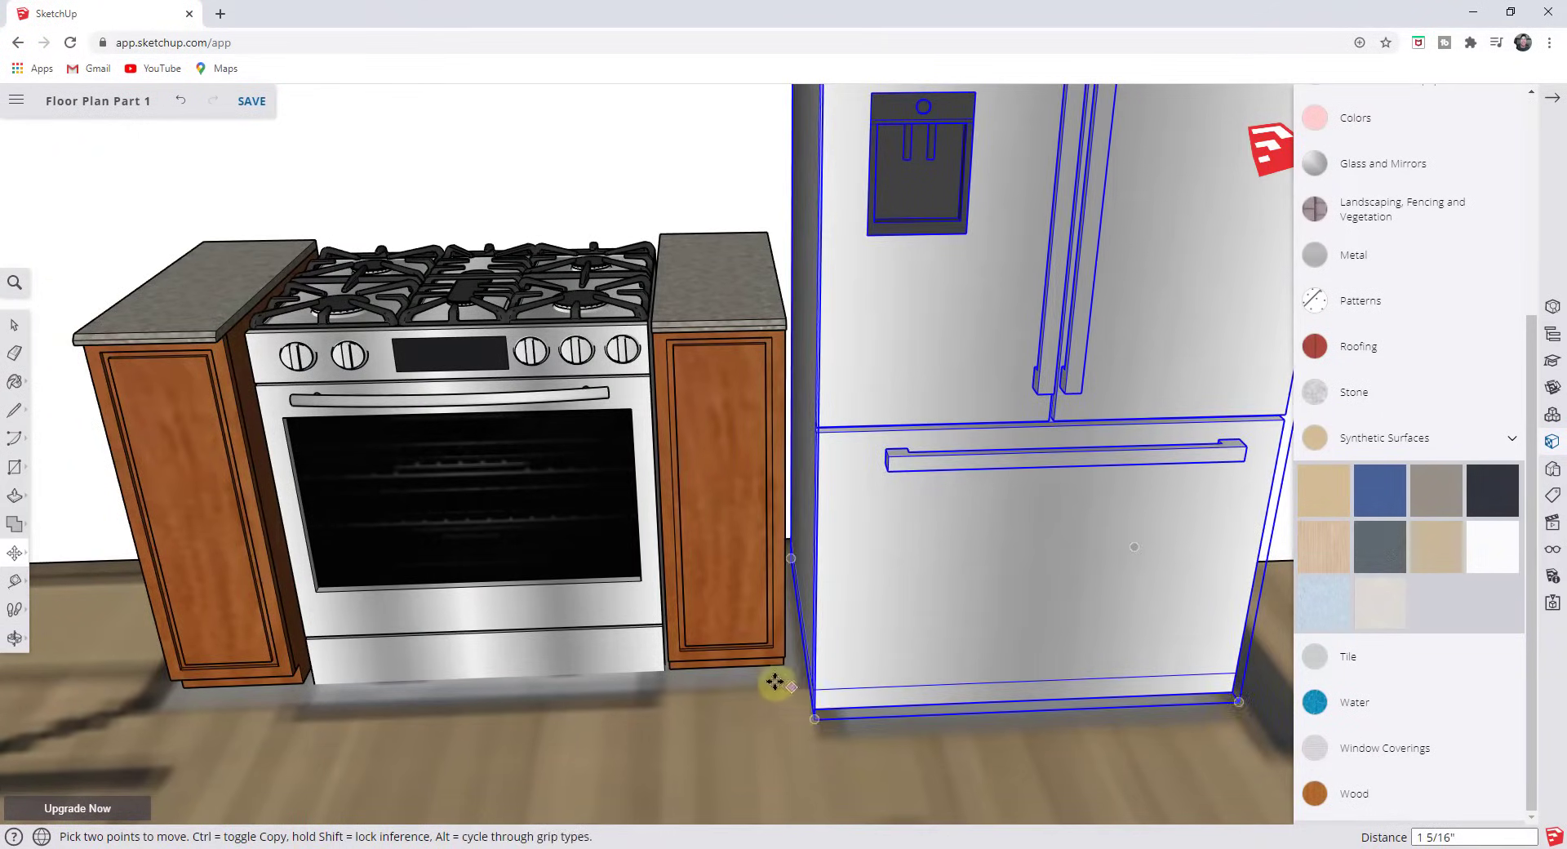
{"action": "middle_click_drag", "start_coordinate": [777, 683], "coordinate": [928, 580]}
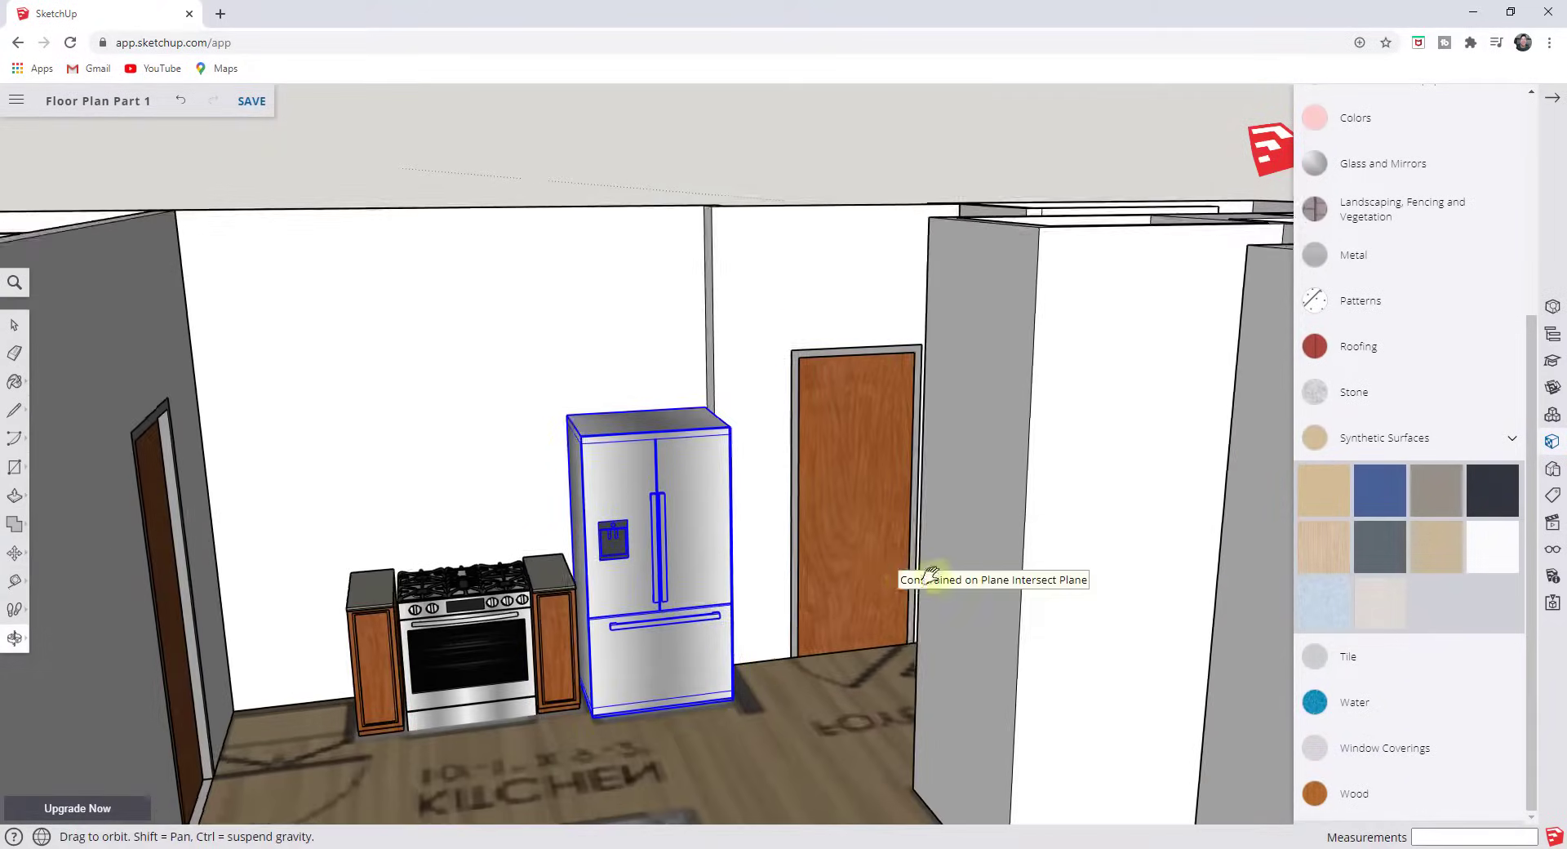
{"action": "scroll", "coordinate": [609, 696], "scroll_direction": "up", "scroll_amount": 4}
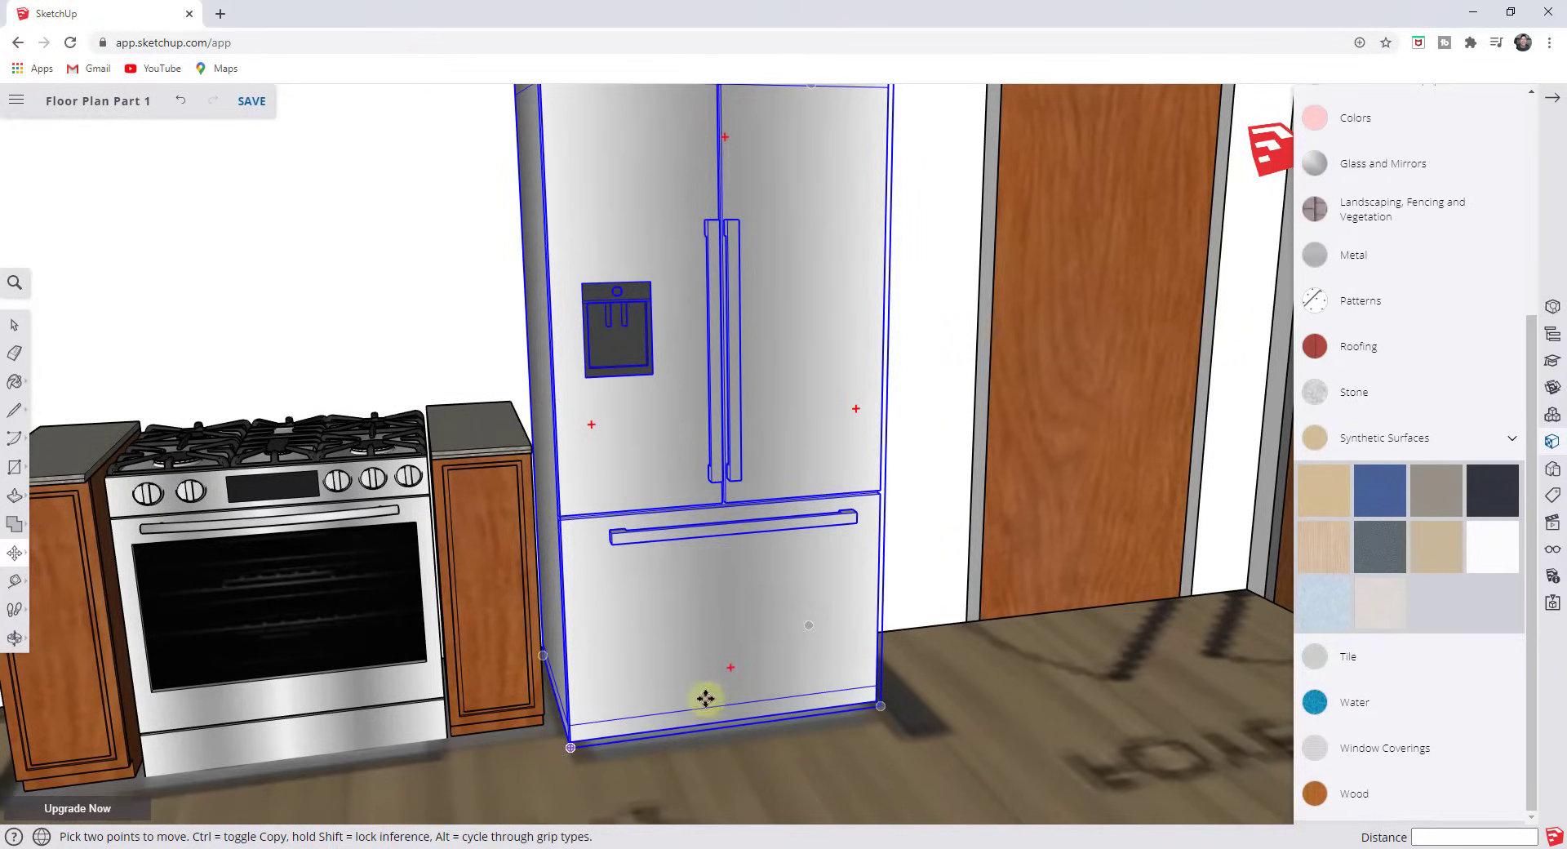
Search 3D Warehouse for "bed" and sort the models by popularity.
{"action": "scroll", "coordinate": [886, 576], "scroll_direction": "down", "scroll_amount": 10}
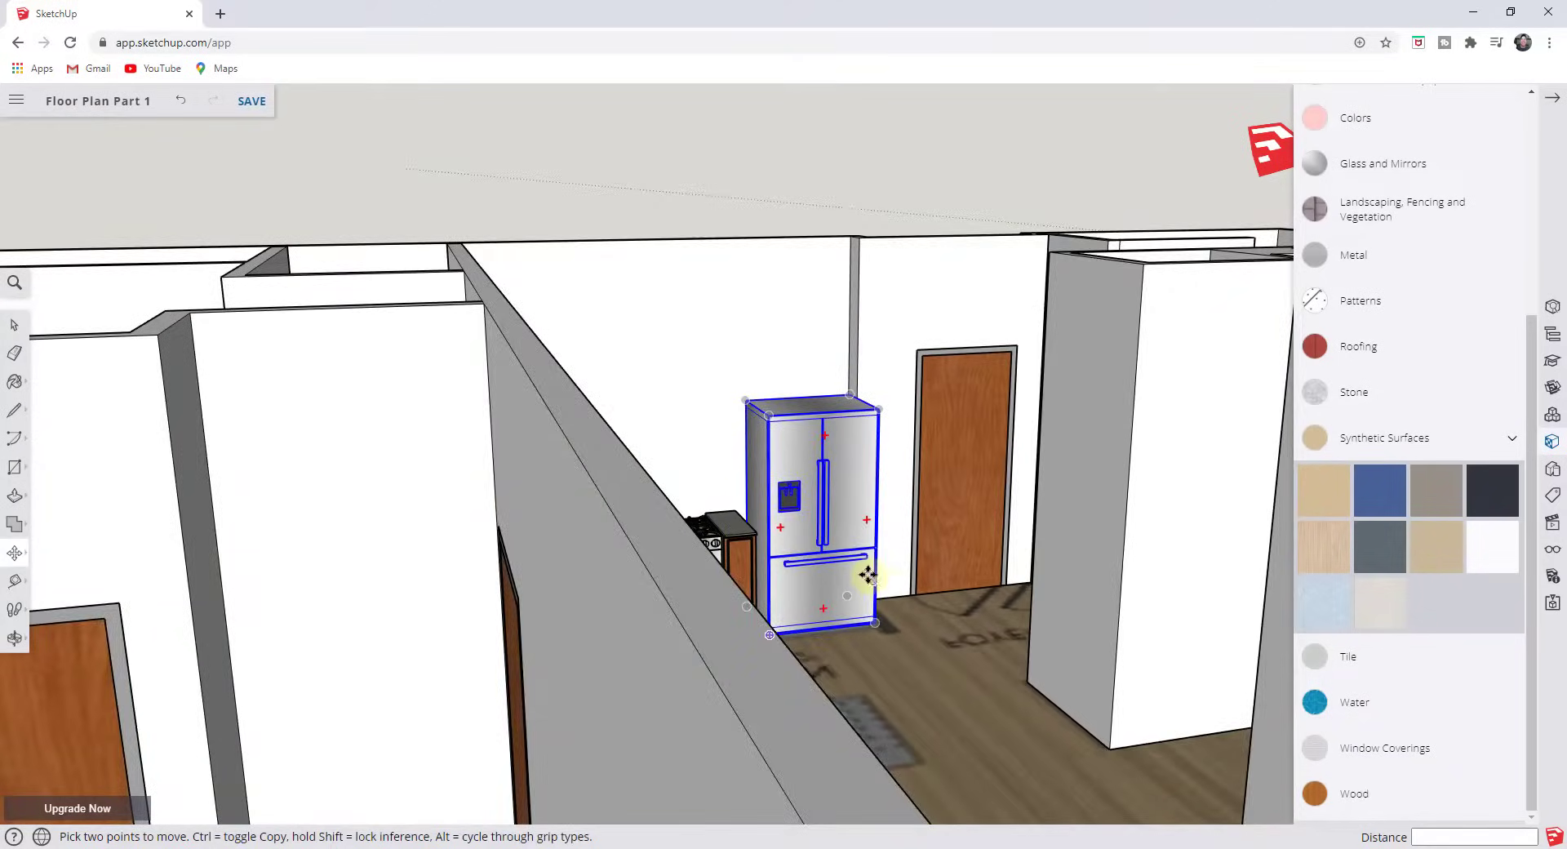
{"action": "middle_click_drag", "start_coordinate": [864, 577], "coordinate": [576, 611]}
{"action": "scroll", "coordinate": [576, 611], "scroll_direction": "down", "scroll_amount": 6}
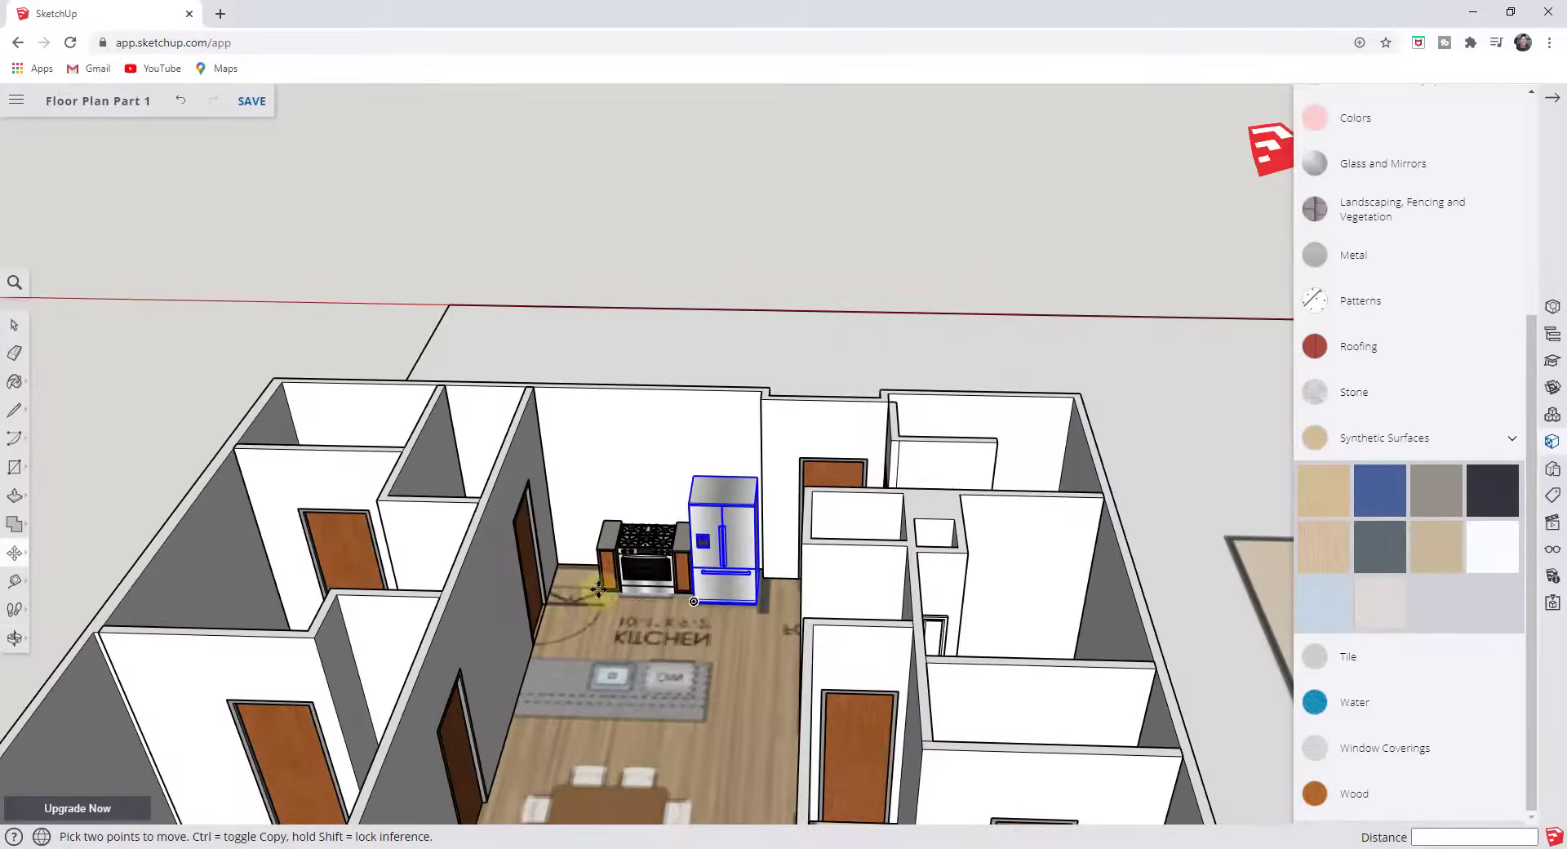
{"action": "scroll", "coordinate": [399, 776], "scroll_direction": "up", "scroll_amount": 4}
{"action": "scroll", "coordinate": [488, 645], "scroll_direction": "up", "scroll_amount": 5}
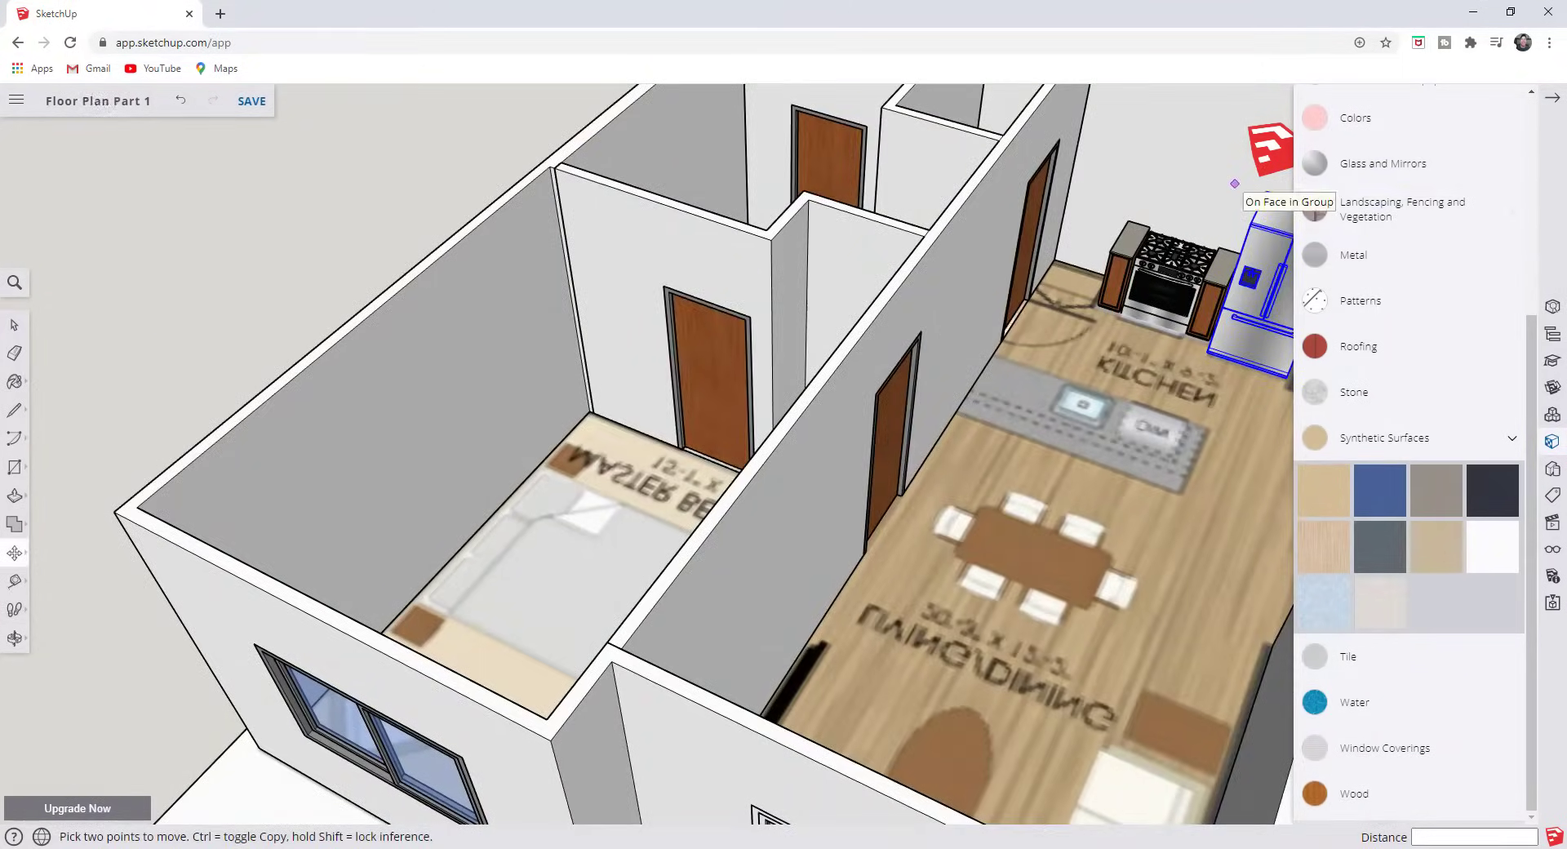
{"action": "left_click", "coordinate": [1552, 387]}
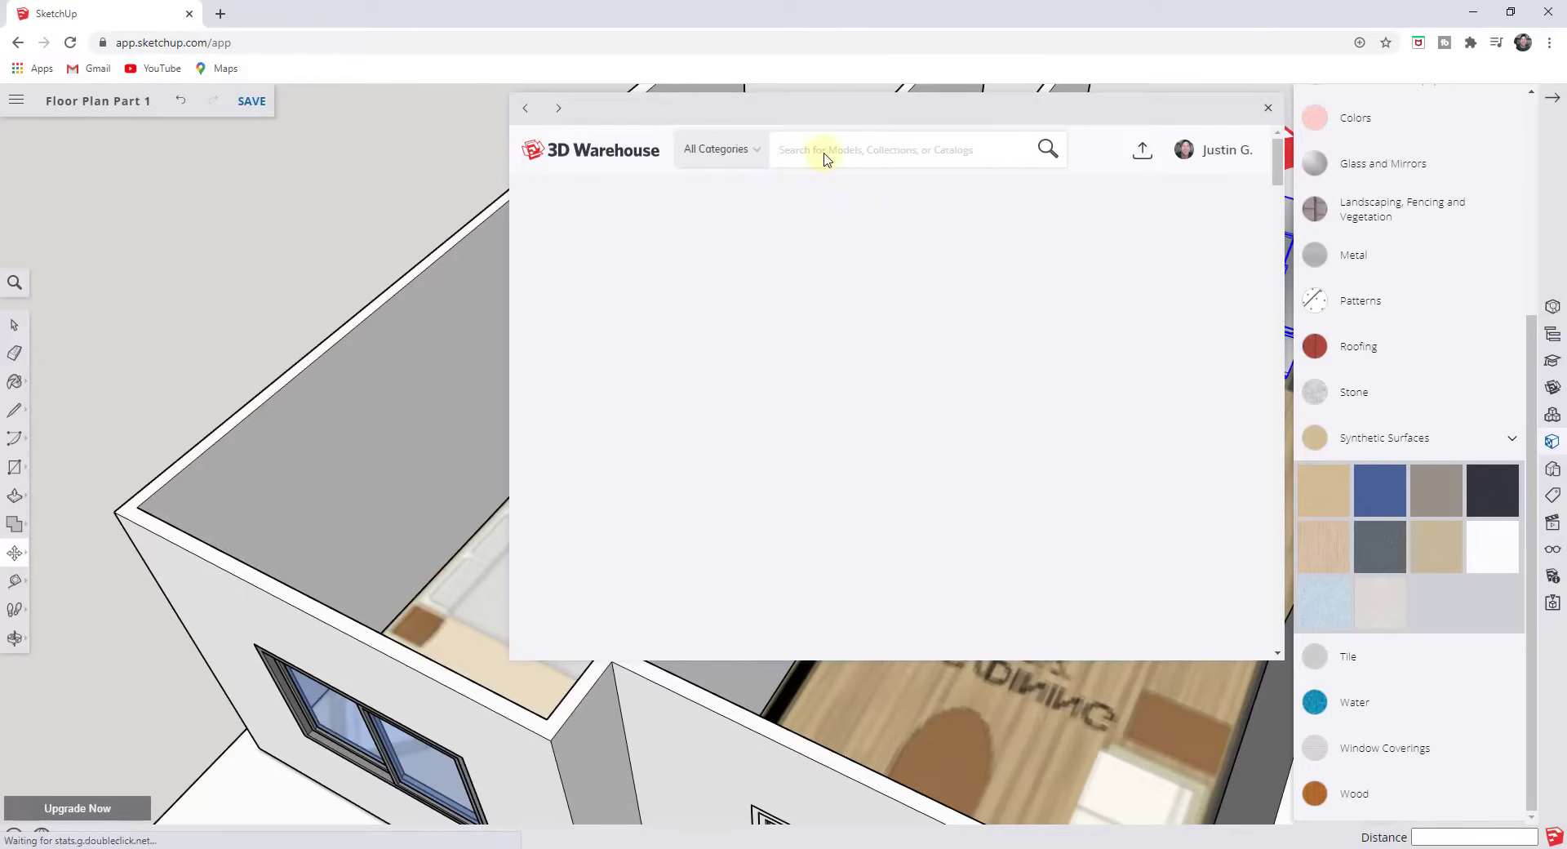
{"action": "left_click", "coordinate": [824, 154]}
{"action": "type", "text": "bed"}
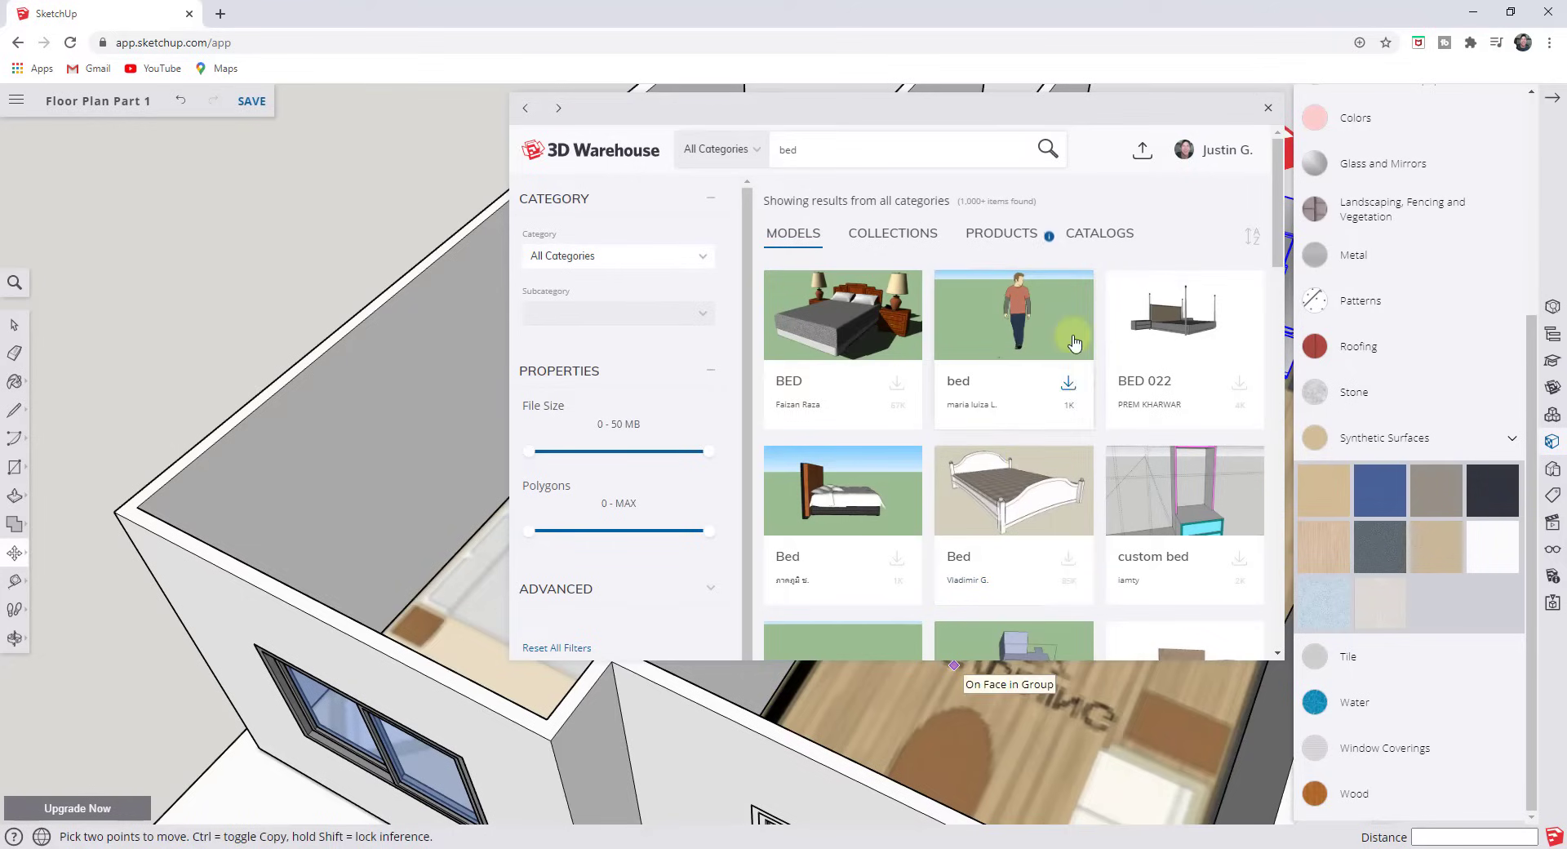
{"action": "left_click", "coordinate": [1253, 241]}
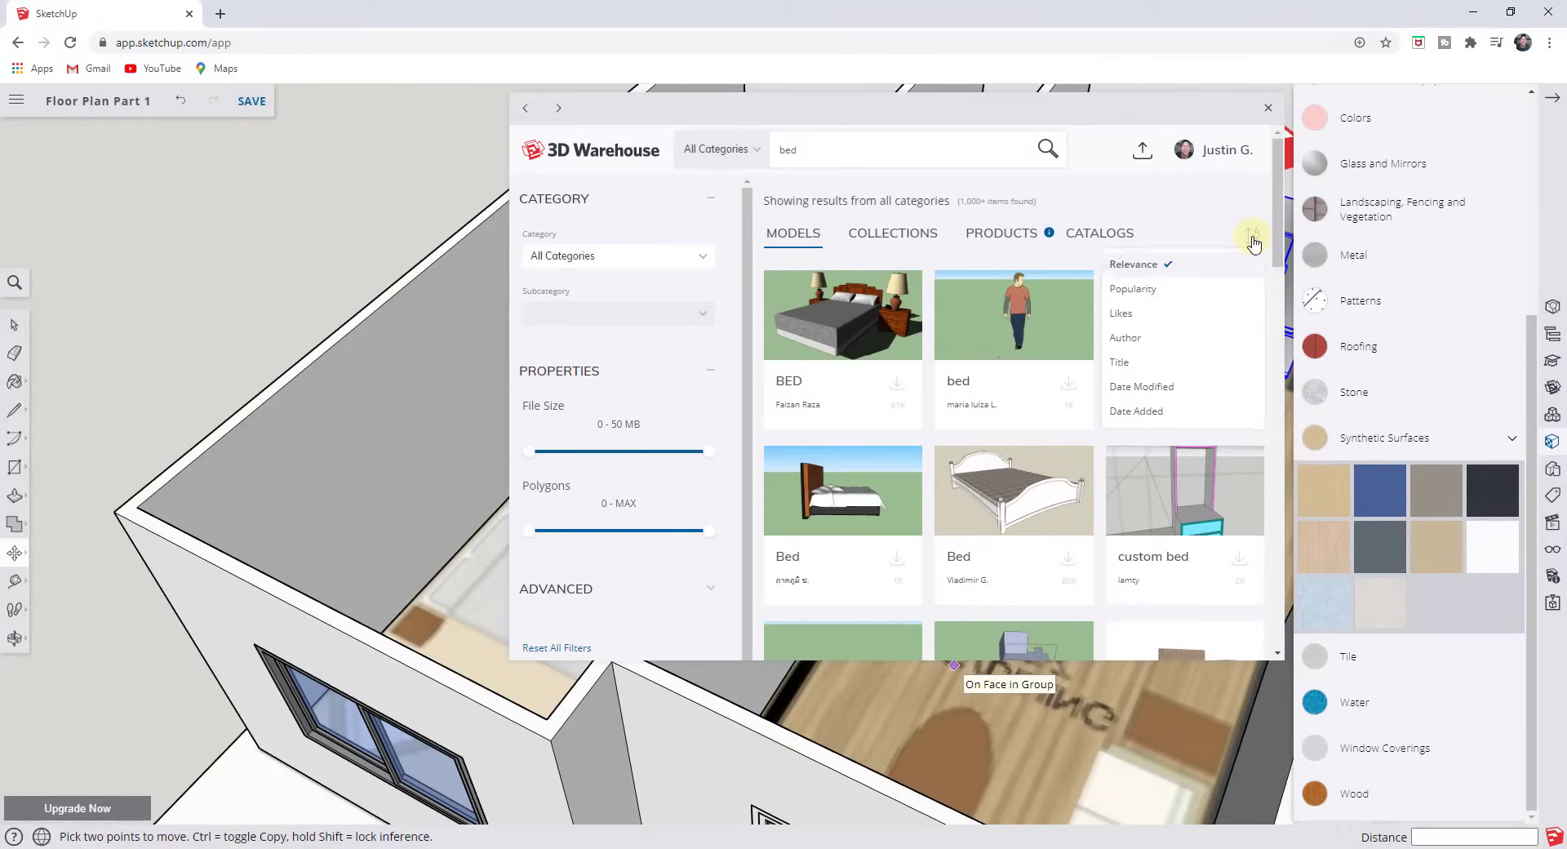
{"action": "left_click", "coordinate": [1161, 290]}
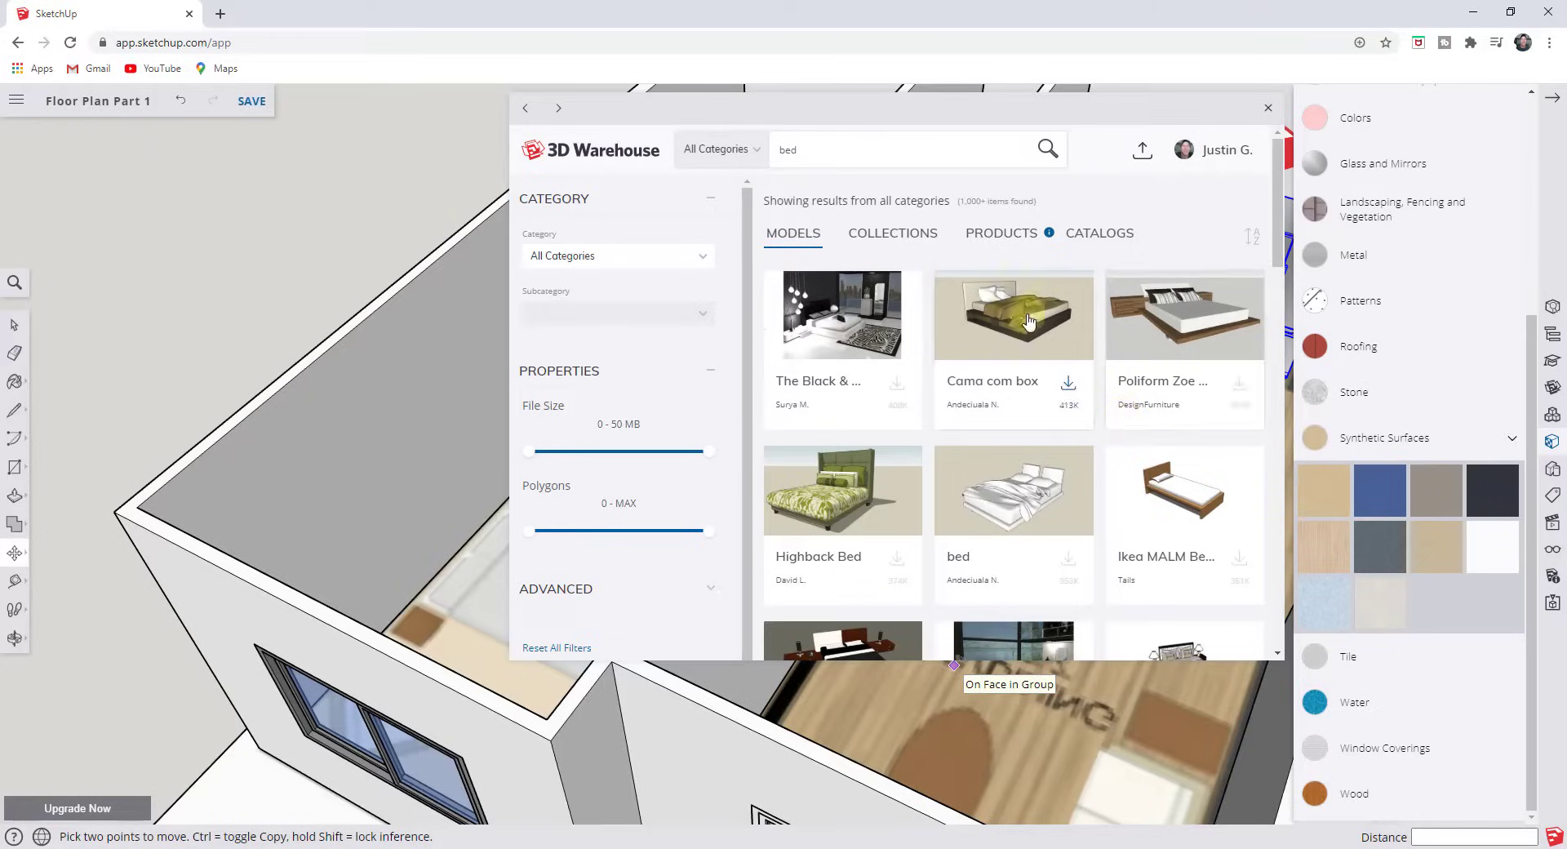
Download the Cama com box bed model into the drawing and bring the whole bed into view.
{"action": "left_click", "coordinate": [1016, 320]}
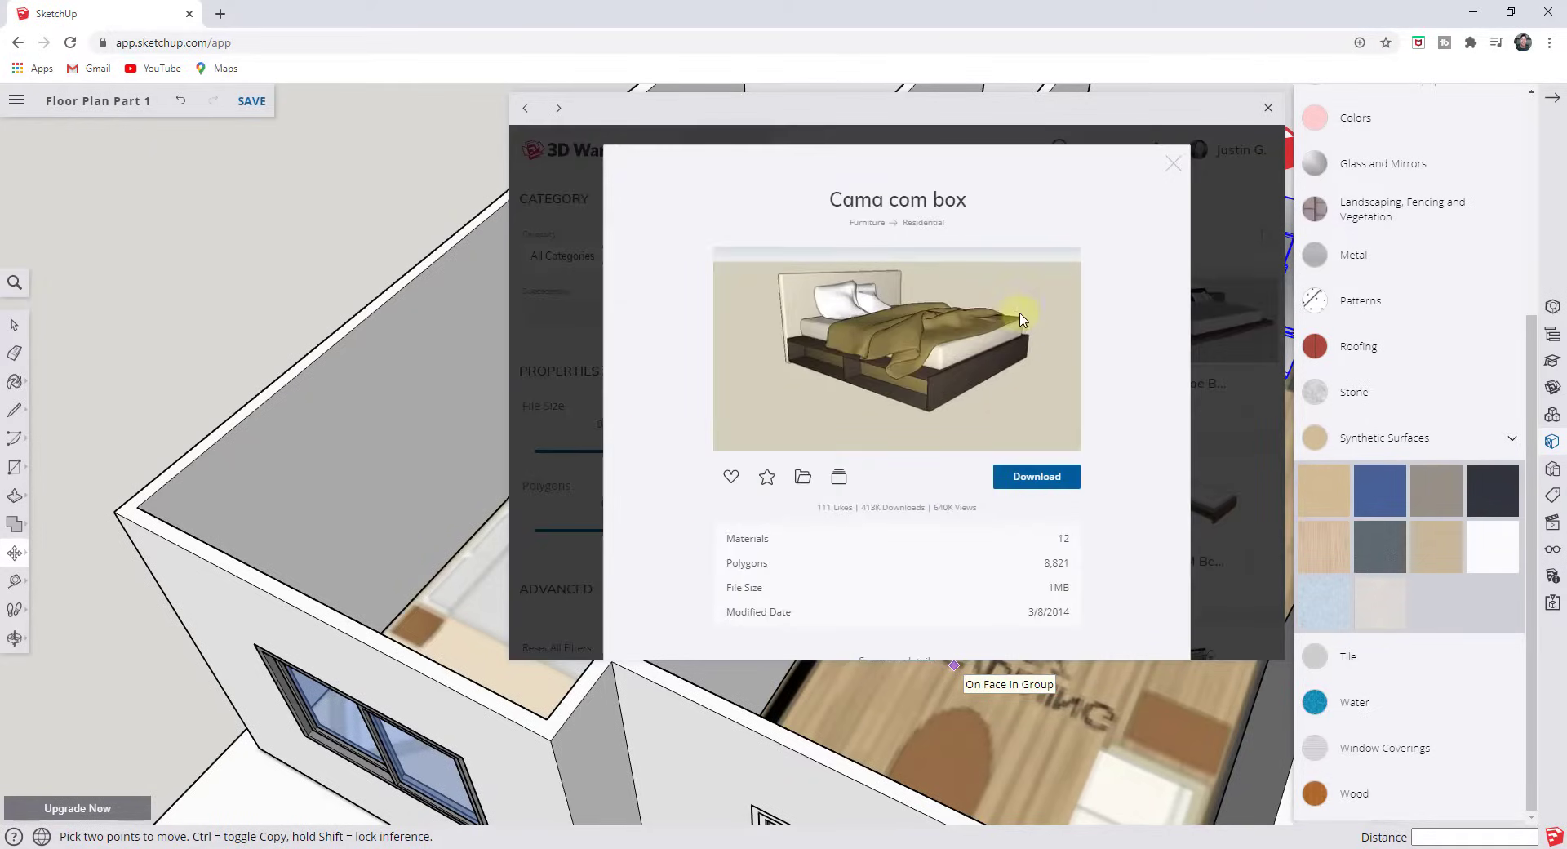
{"action": "left_click", "coordinate": [1023, 478]}
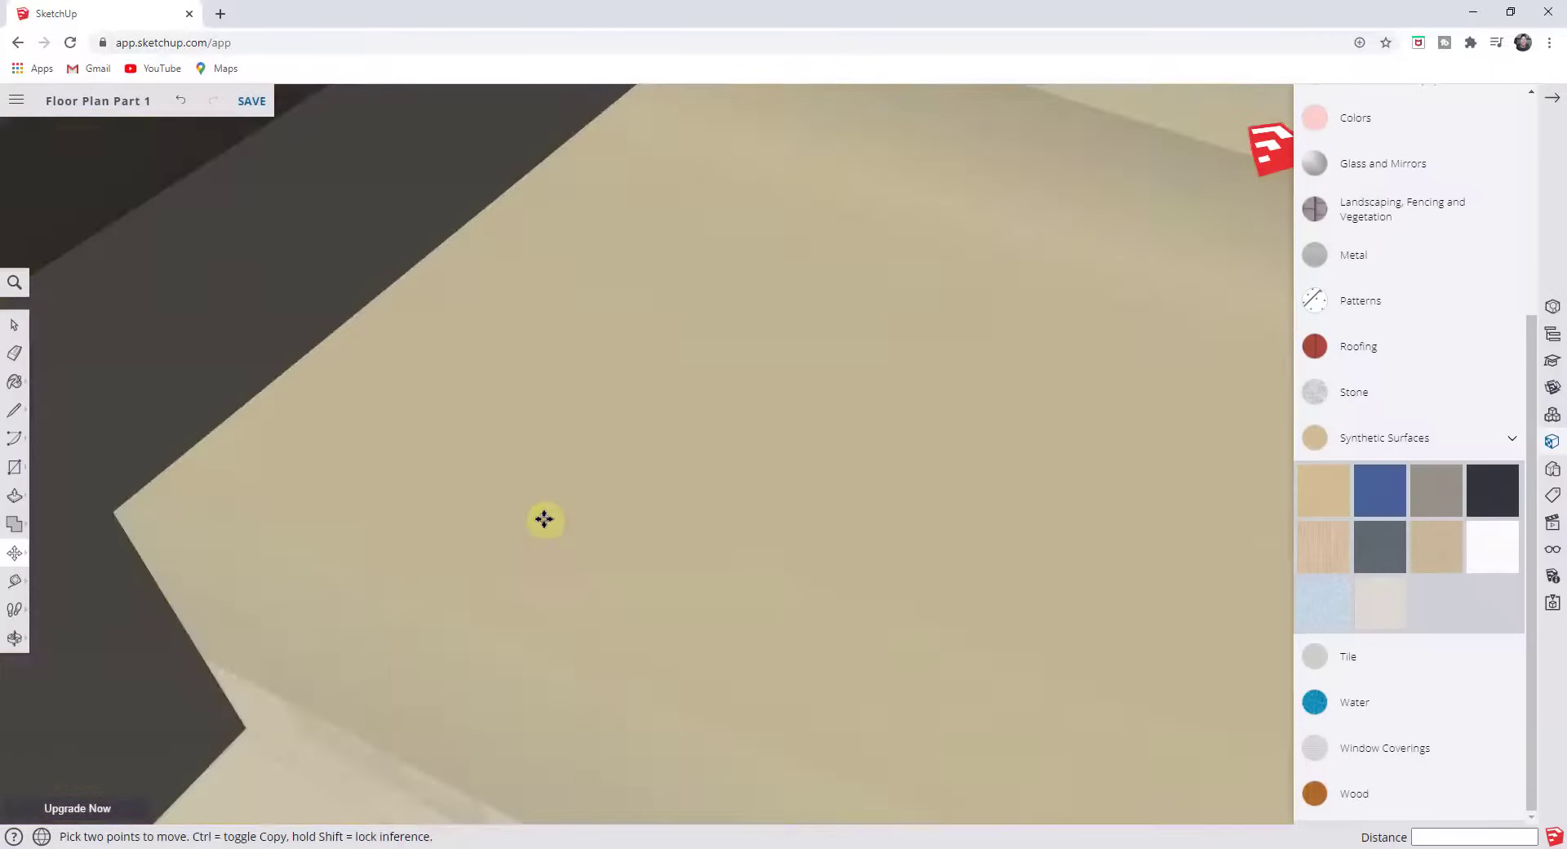
{"action": "scroll", "coordinate": [543, 518], "scroll_direction": "down", "scroll_amount": 10}
{"action": "middle_click_drag", "start_coordinate": [575, 368], "coordinate": [577, 448]}
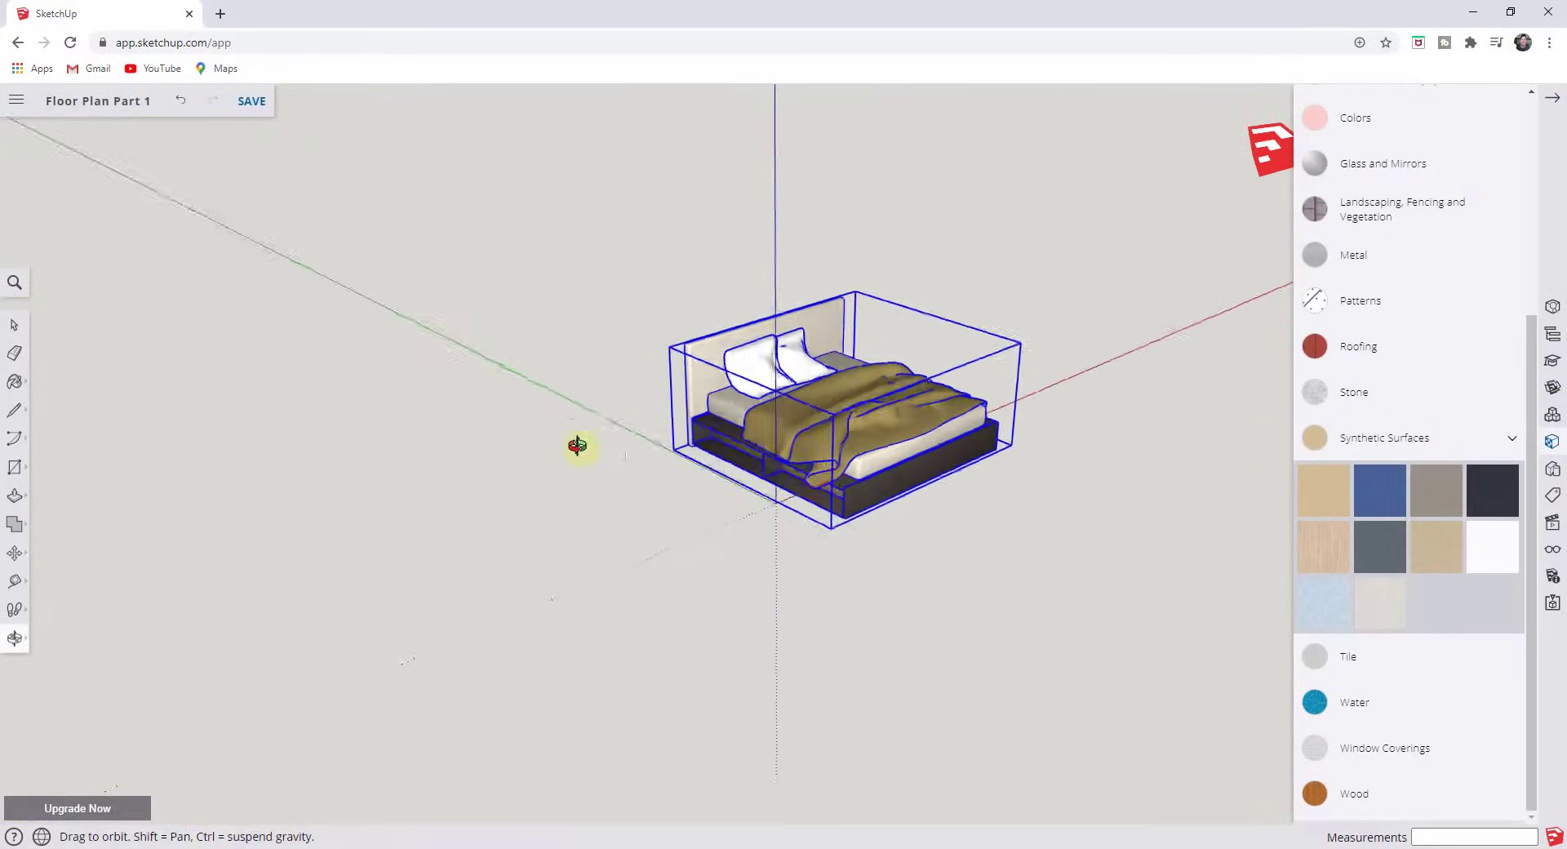
{"action": "scroll", "coordinate": [968, 444], "scroll_direction": "up", "scroll_amount": 5}
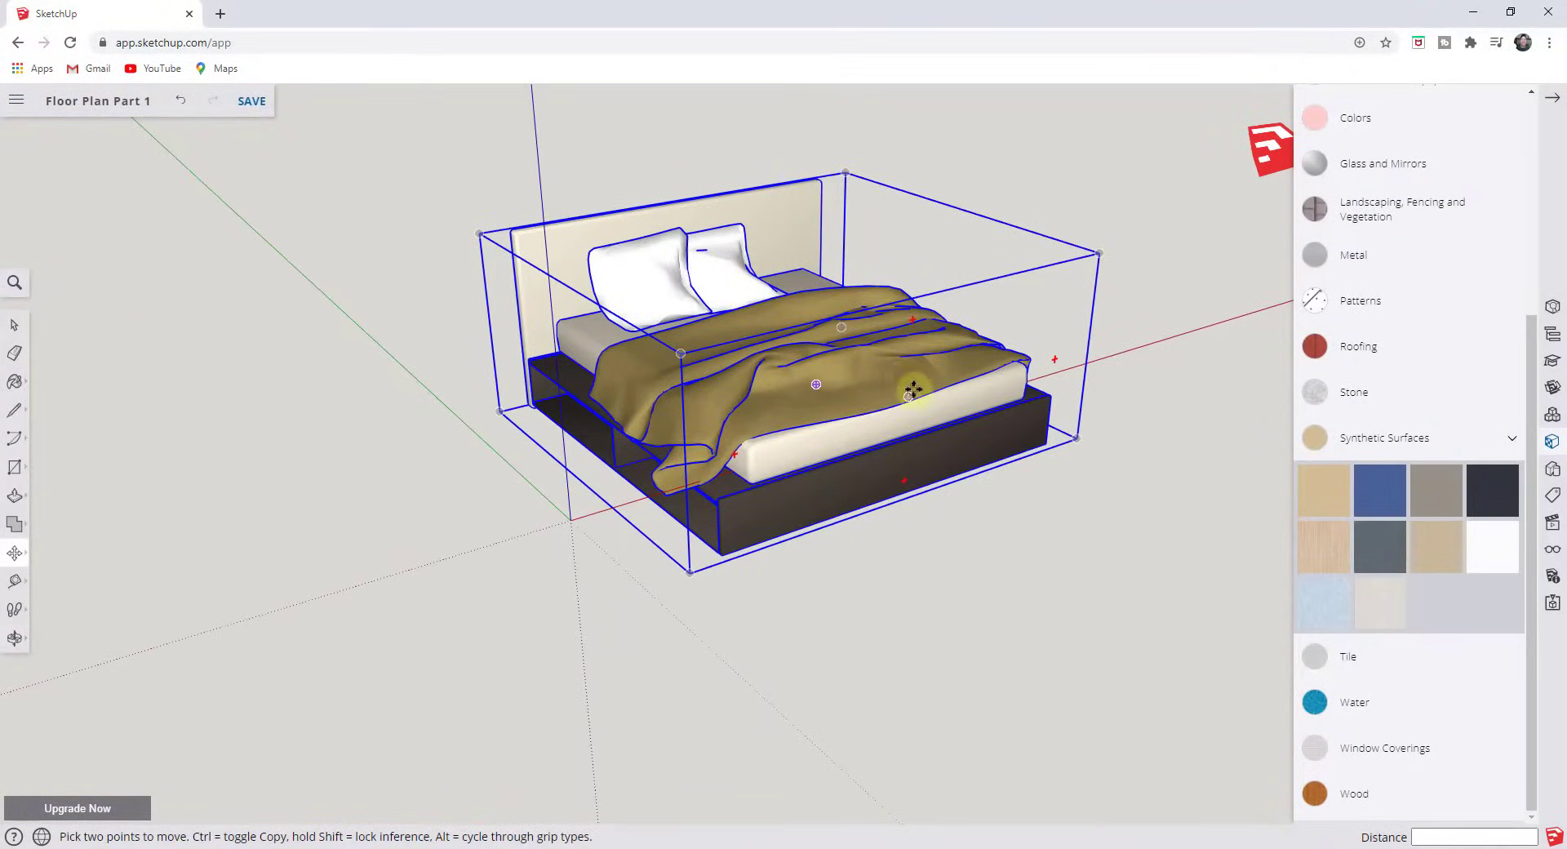
Move the oversized bed a short distance along the red axis.
{"action": "left_click", "coordinate": [912, 407]}
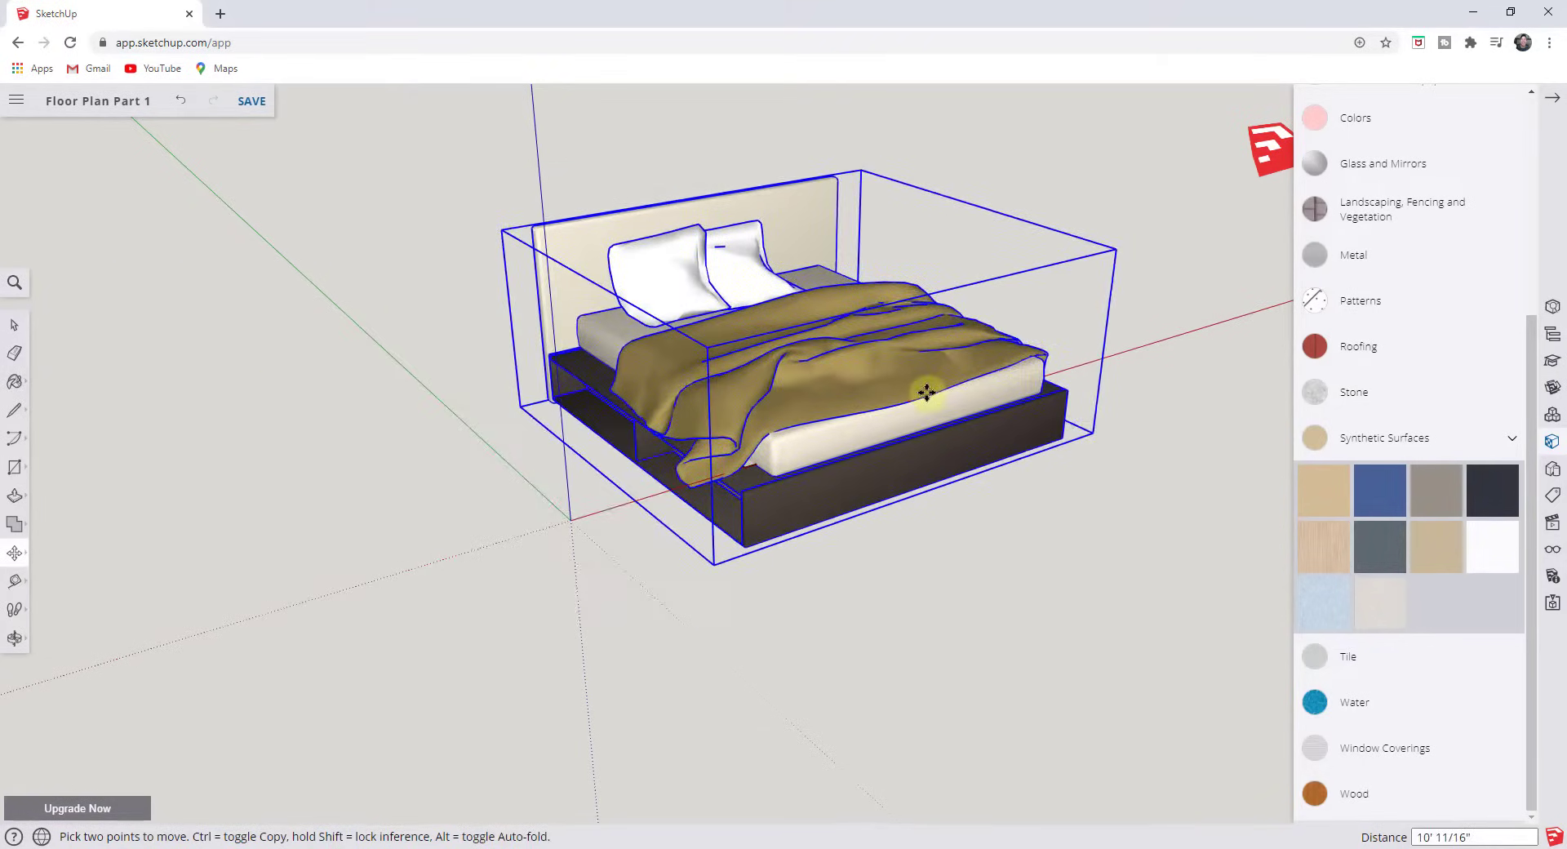
{"action": "left_click", "coordinate": [947, 385]}
{"action": "scroll", "coordinate": [927, 354], "scroll_direction": "up", "scroll_amount": 3}
{"action": "scroll", "coordinate": [1053, 305], "scroll_direction": "down", "scroll_amount": 5}
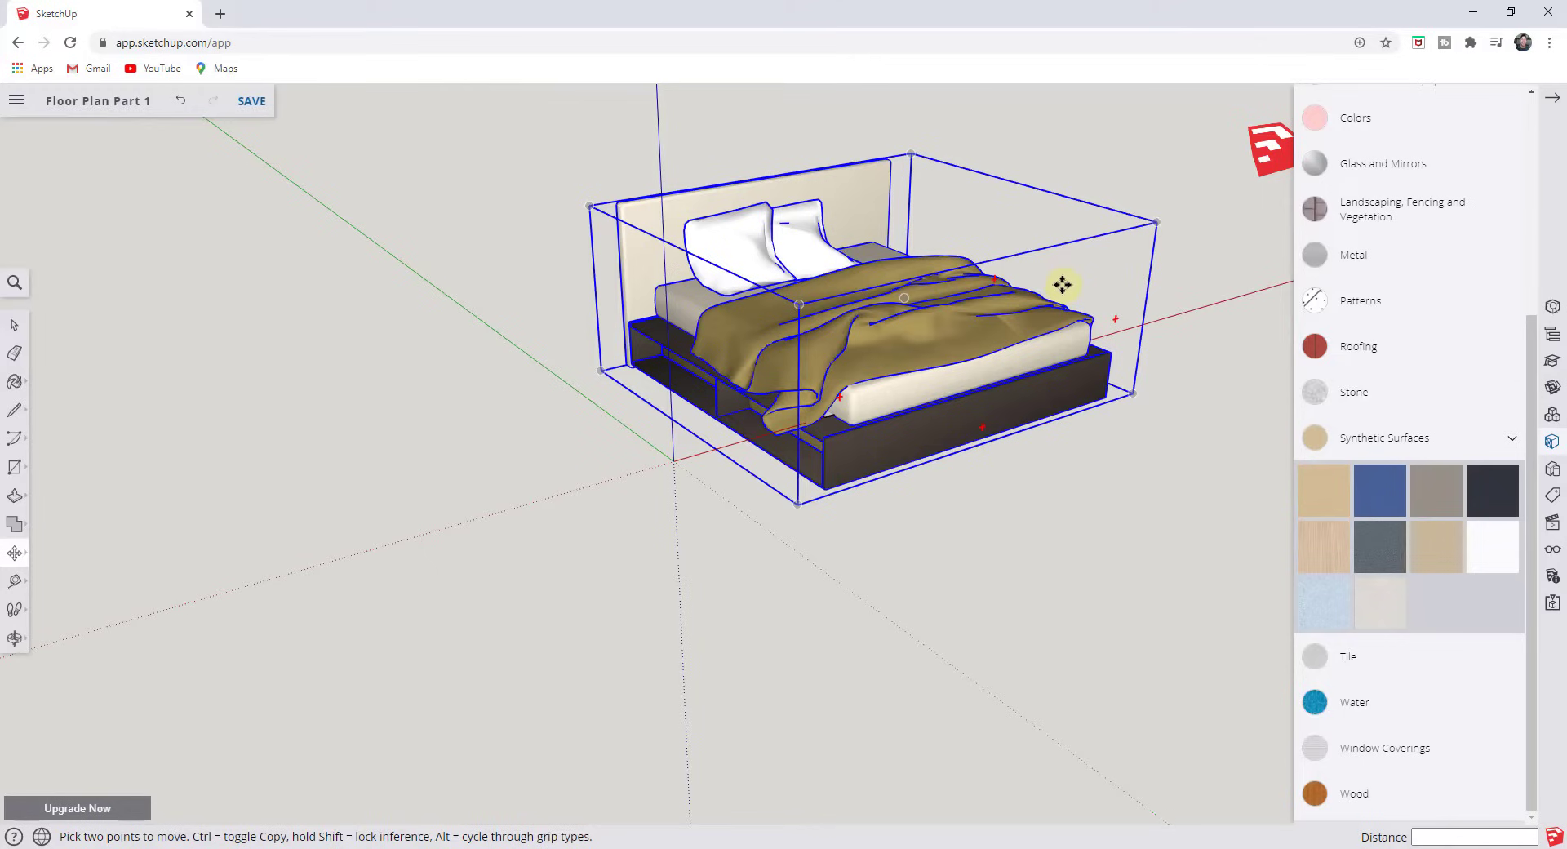
{"action": "key", "text": "space"}
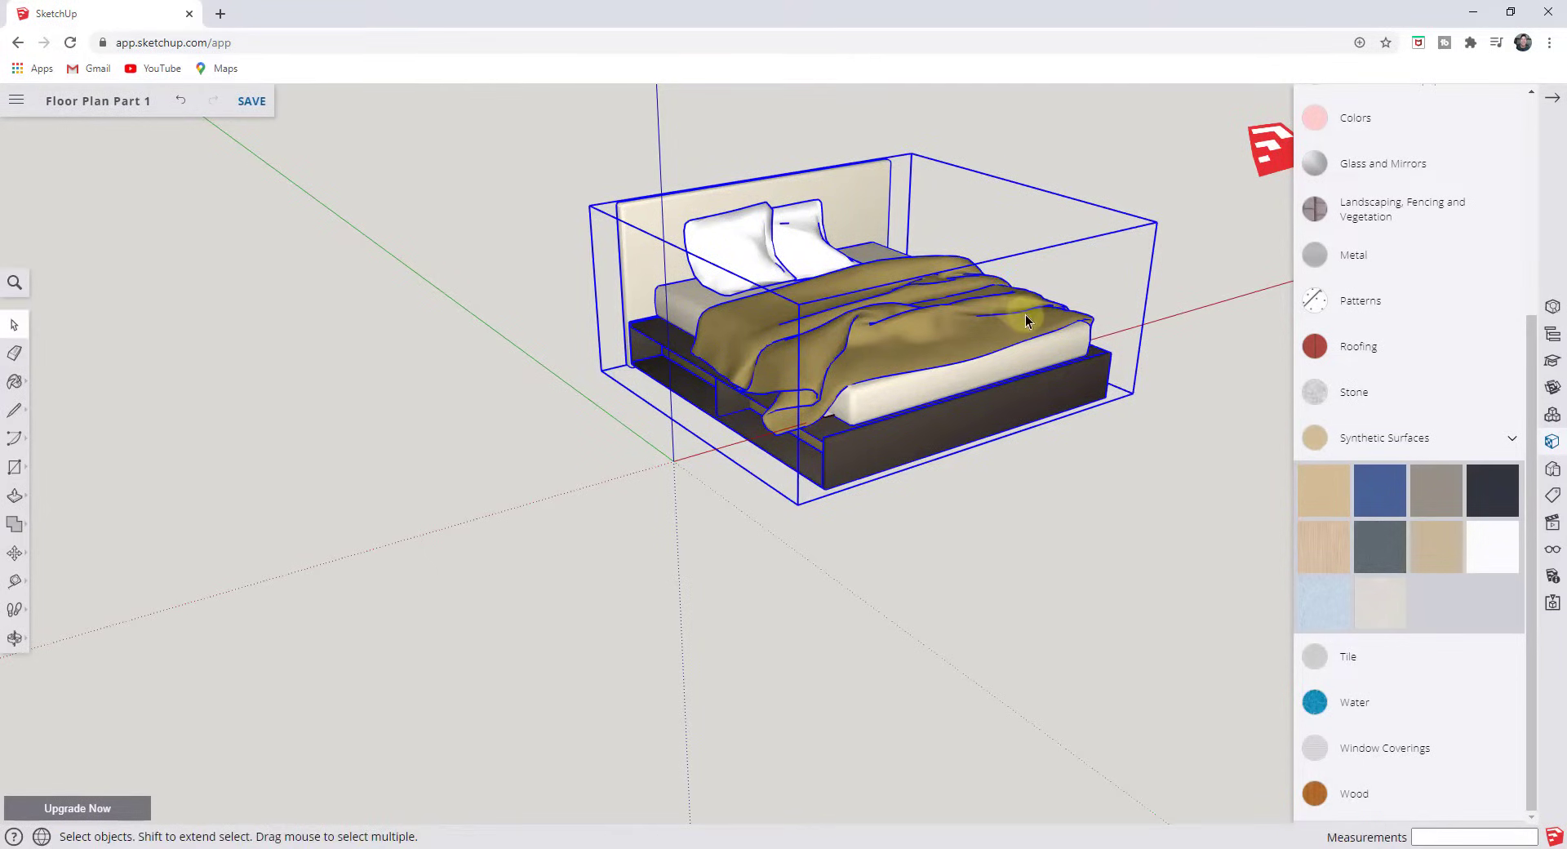
Scale the bed down uniformly from its upper corner to about 0.11 of its size.
{"action": "key", "text": "s"}
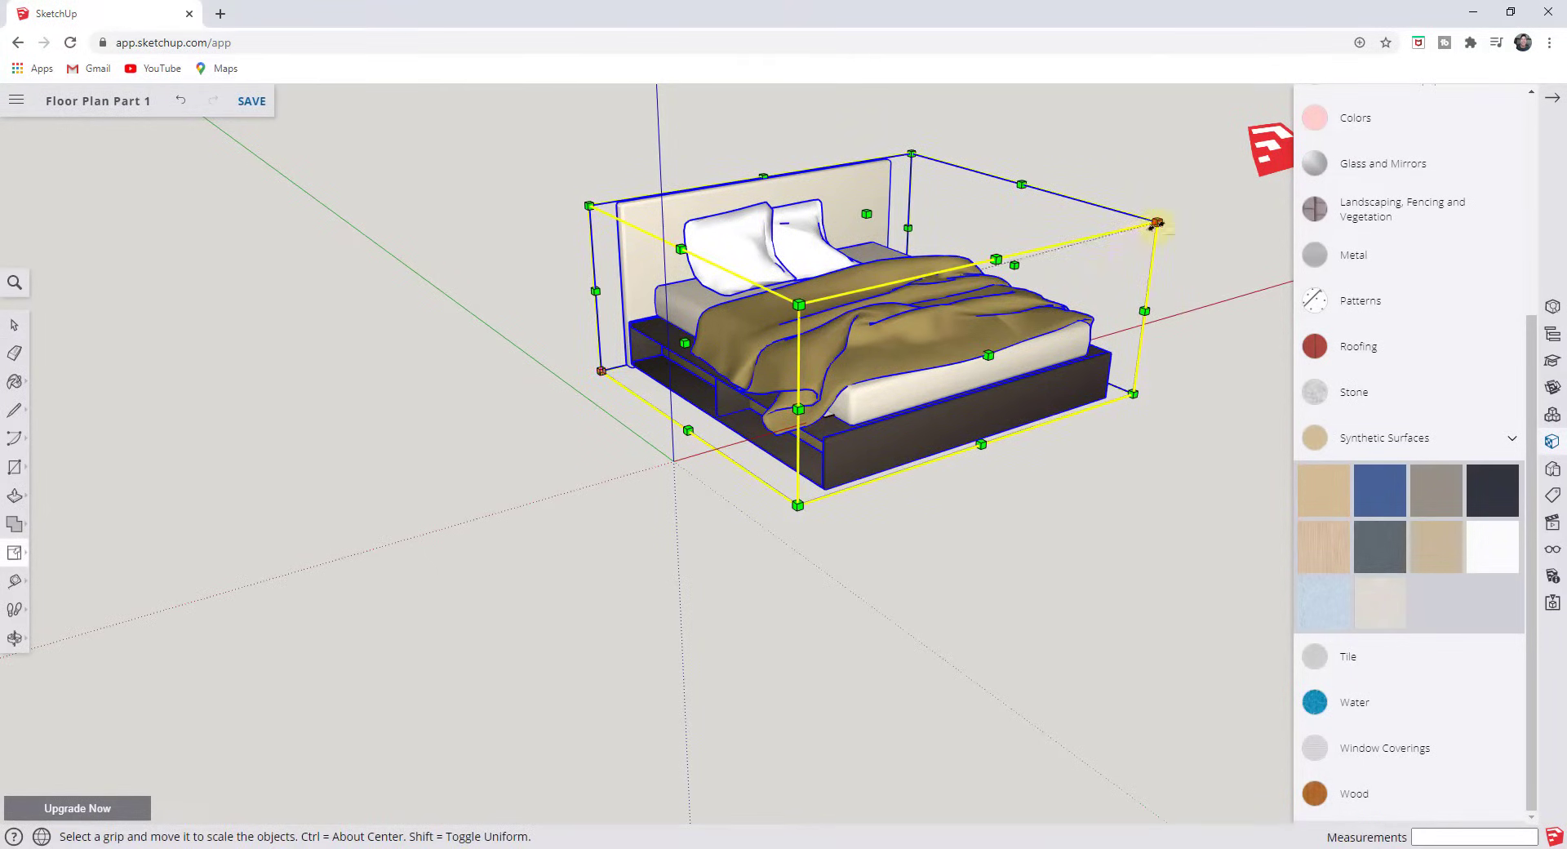
{"action": "left_click_drag", "start_coordinate": [1157, 222], "coordinate": [610, 307]}
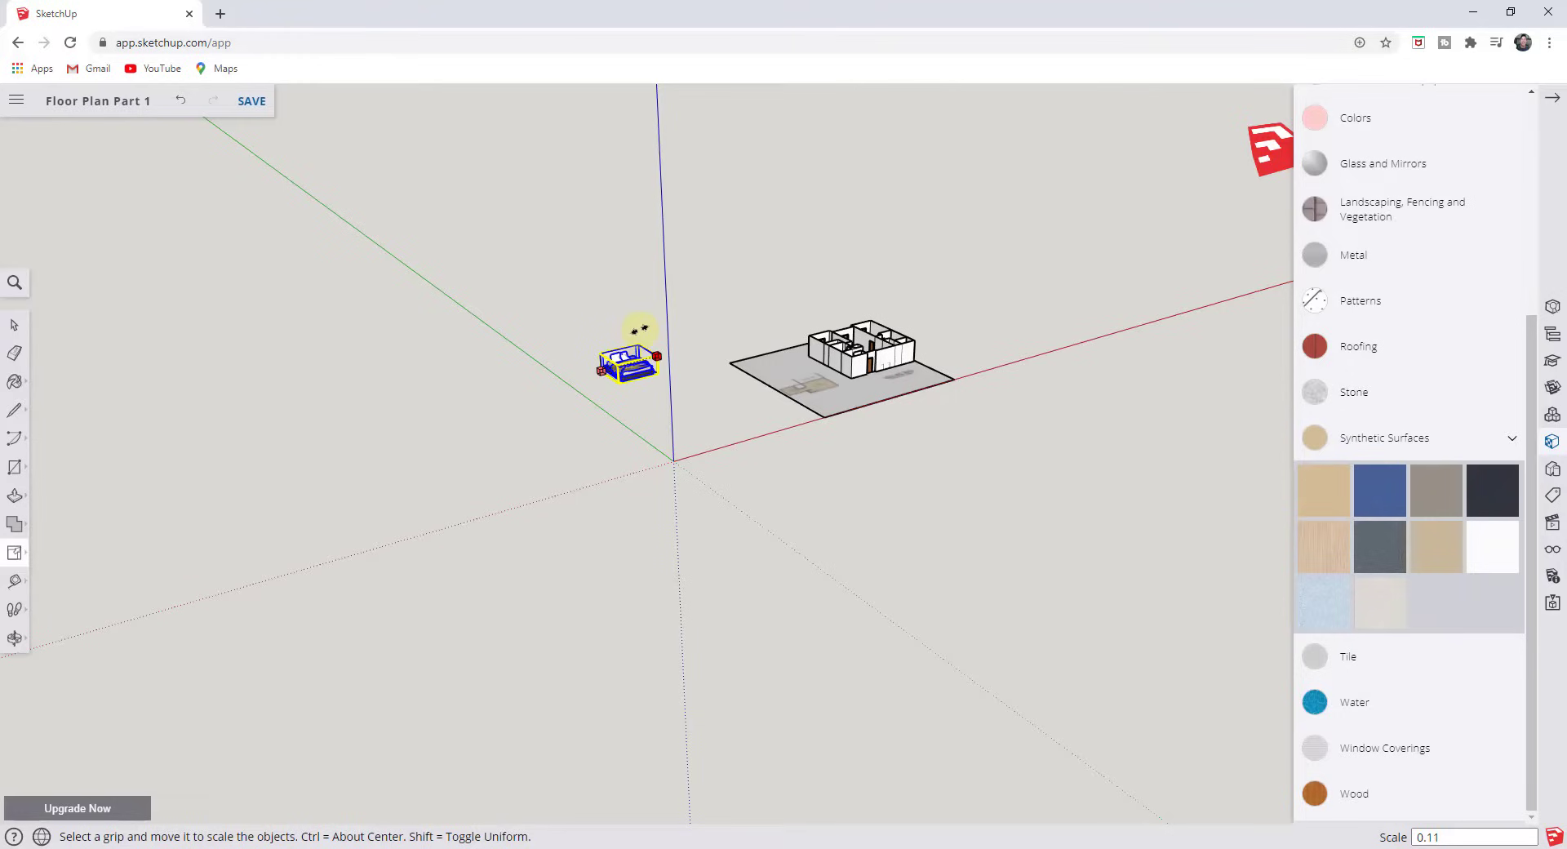
{"action": "key", "text": "Return"}
{"action": "scroll", "coordinate": [630, 385], "scroll_direction": "up", "scroll_amount": 10}
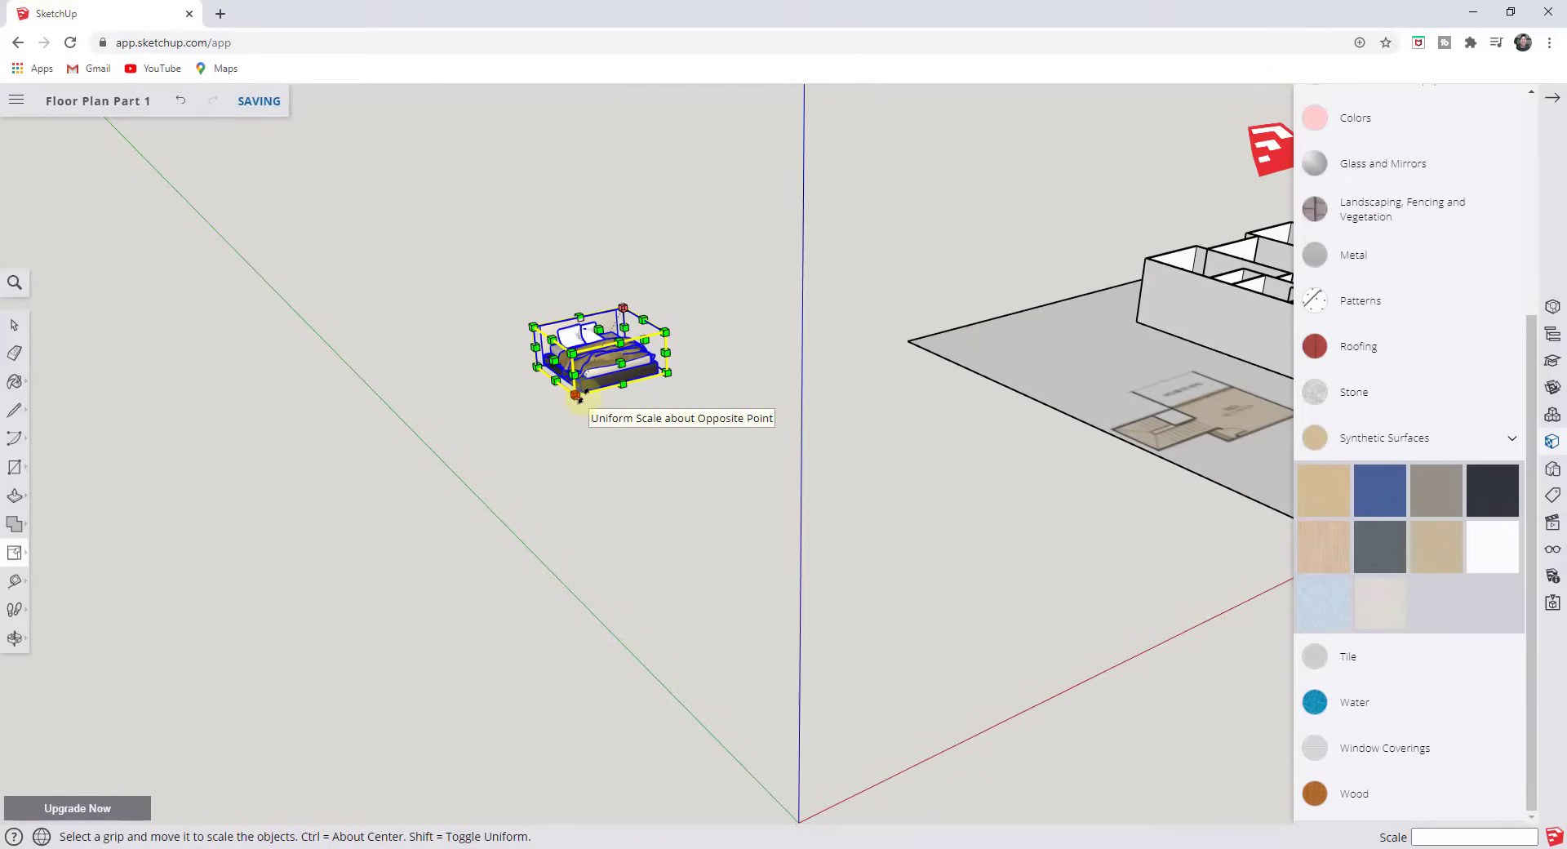
Move the bed over to the floor plan, placing it outside the smaller bedroom's window wall.
{"action": "key", "text": "m"}
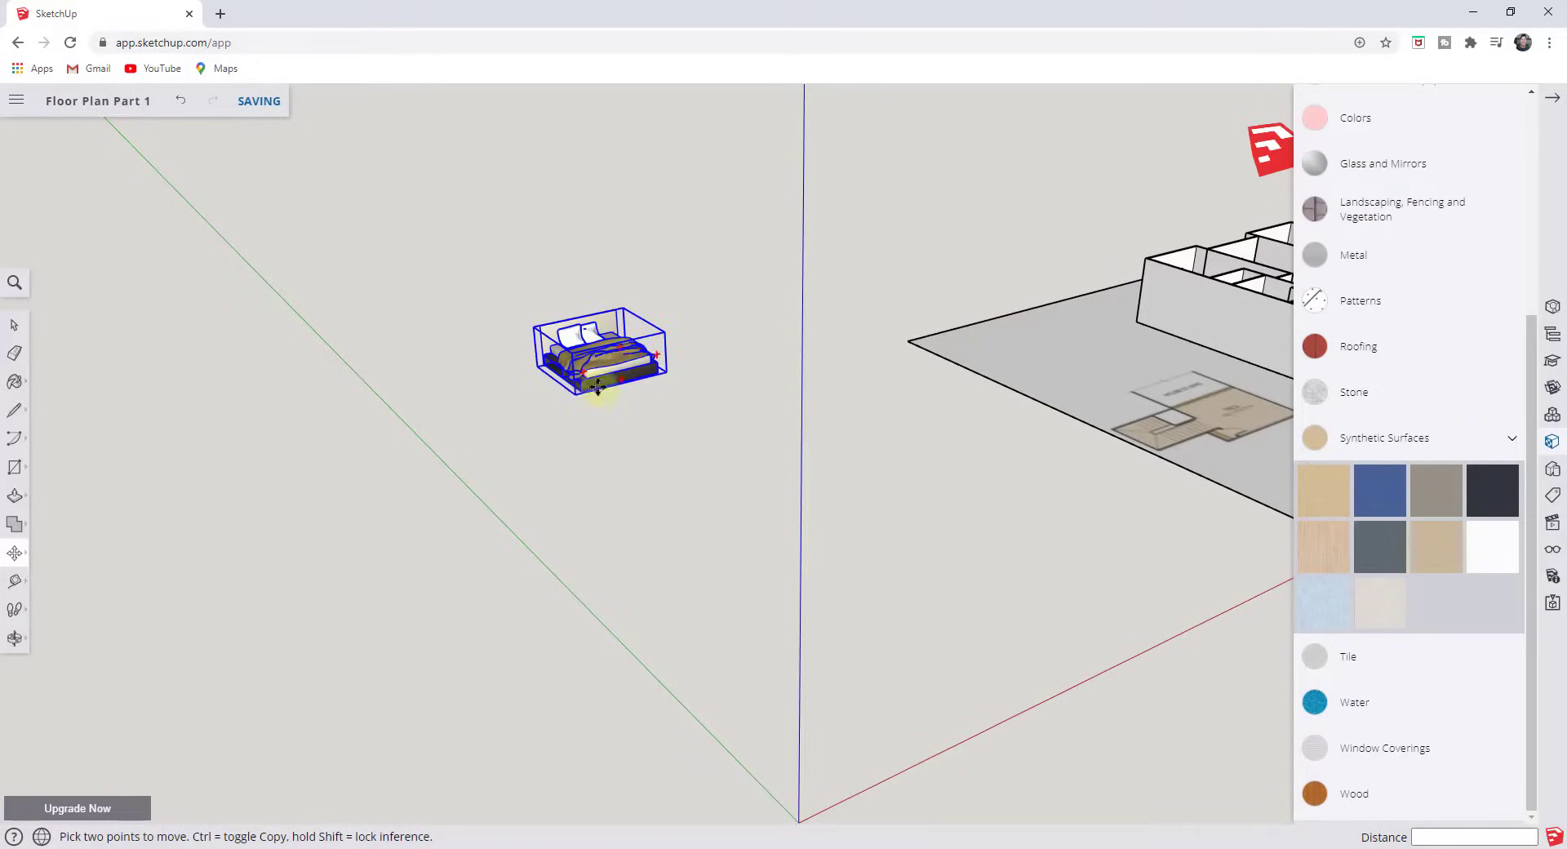
{"action": "left_click", "coordinate": [599, 388]}
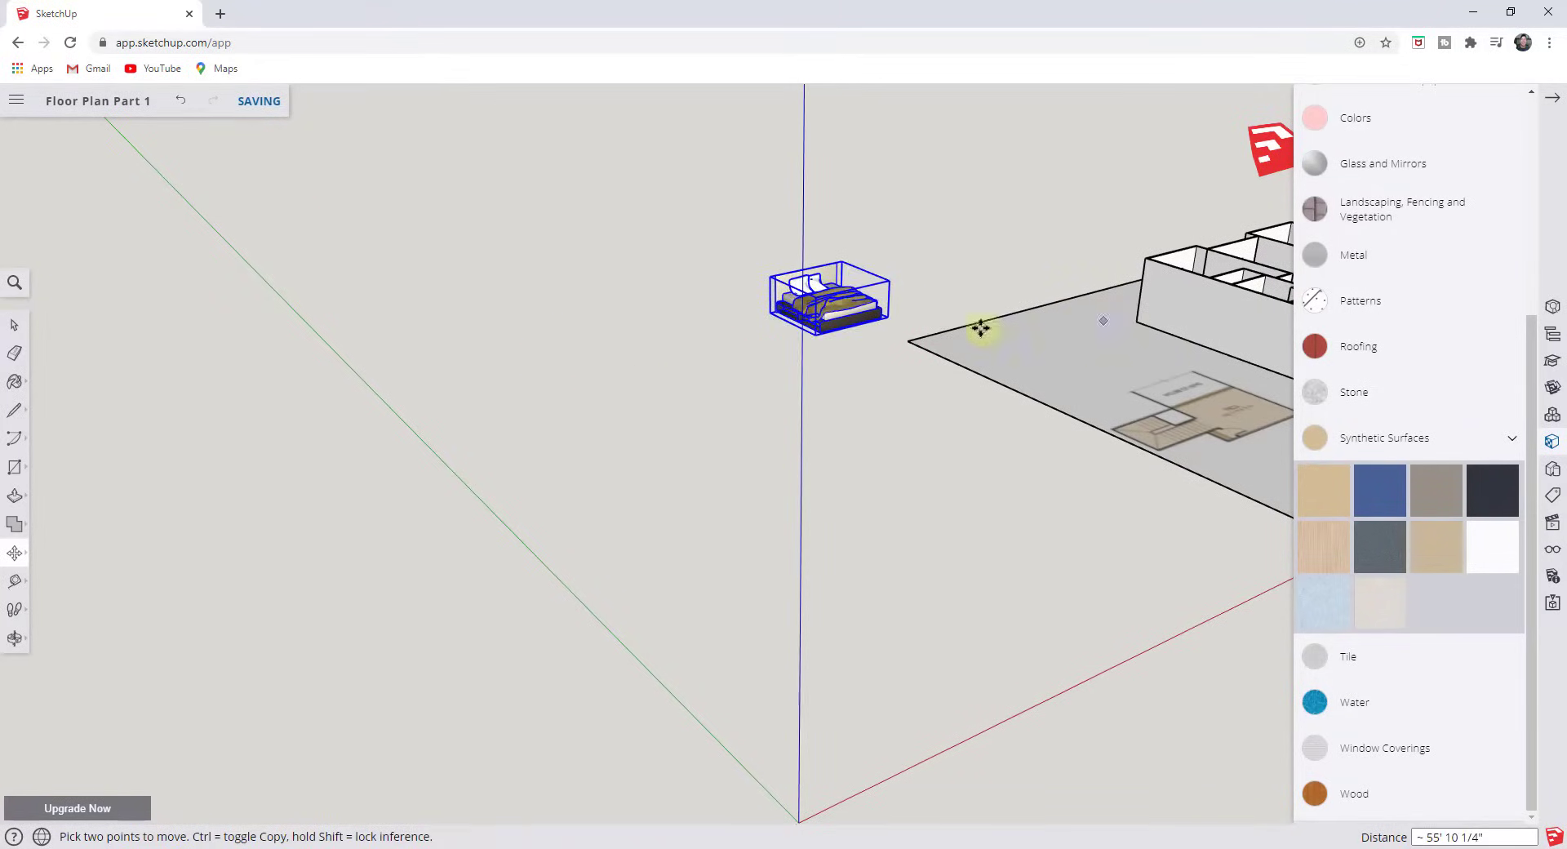
{"action": "scroll", "coordinate": [906, 308], "scroll_direction": "down", "scroll_amount": 5}
{"action": "middle_click_drag", "start_coordinate": [927, 270], "coordinate": [843, 350]}
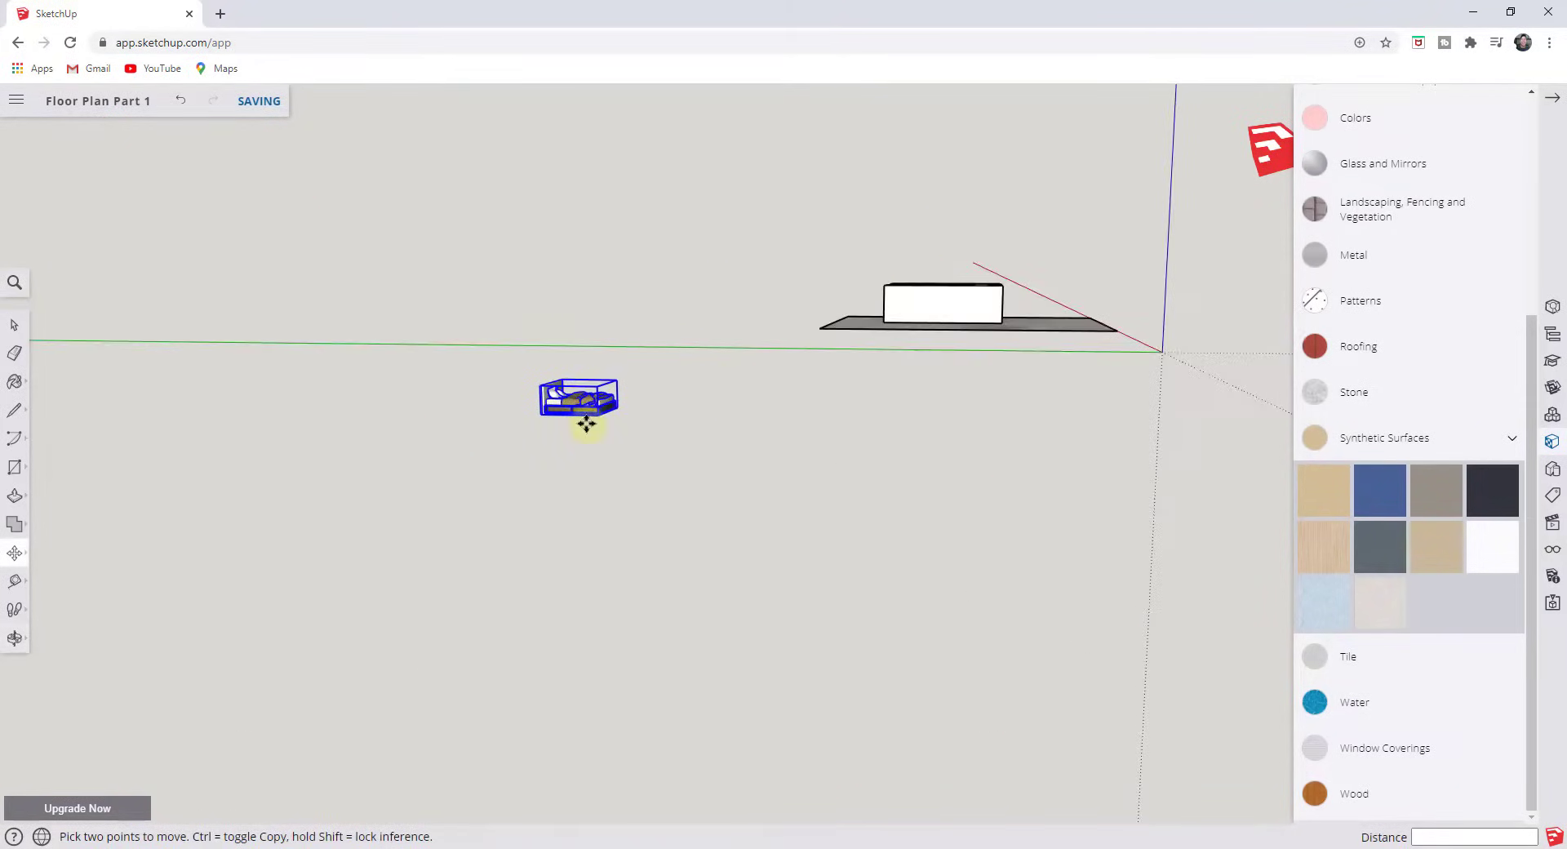
{"action": "middle_click_drag", "start_coordinate": [598, 385], "coordinate": [622, 291]}
{"action": "scroll", "coordinate": [816, 351], "scroll_direction": "up", "scroll_amount": 6}
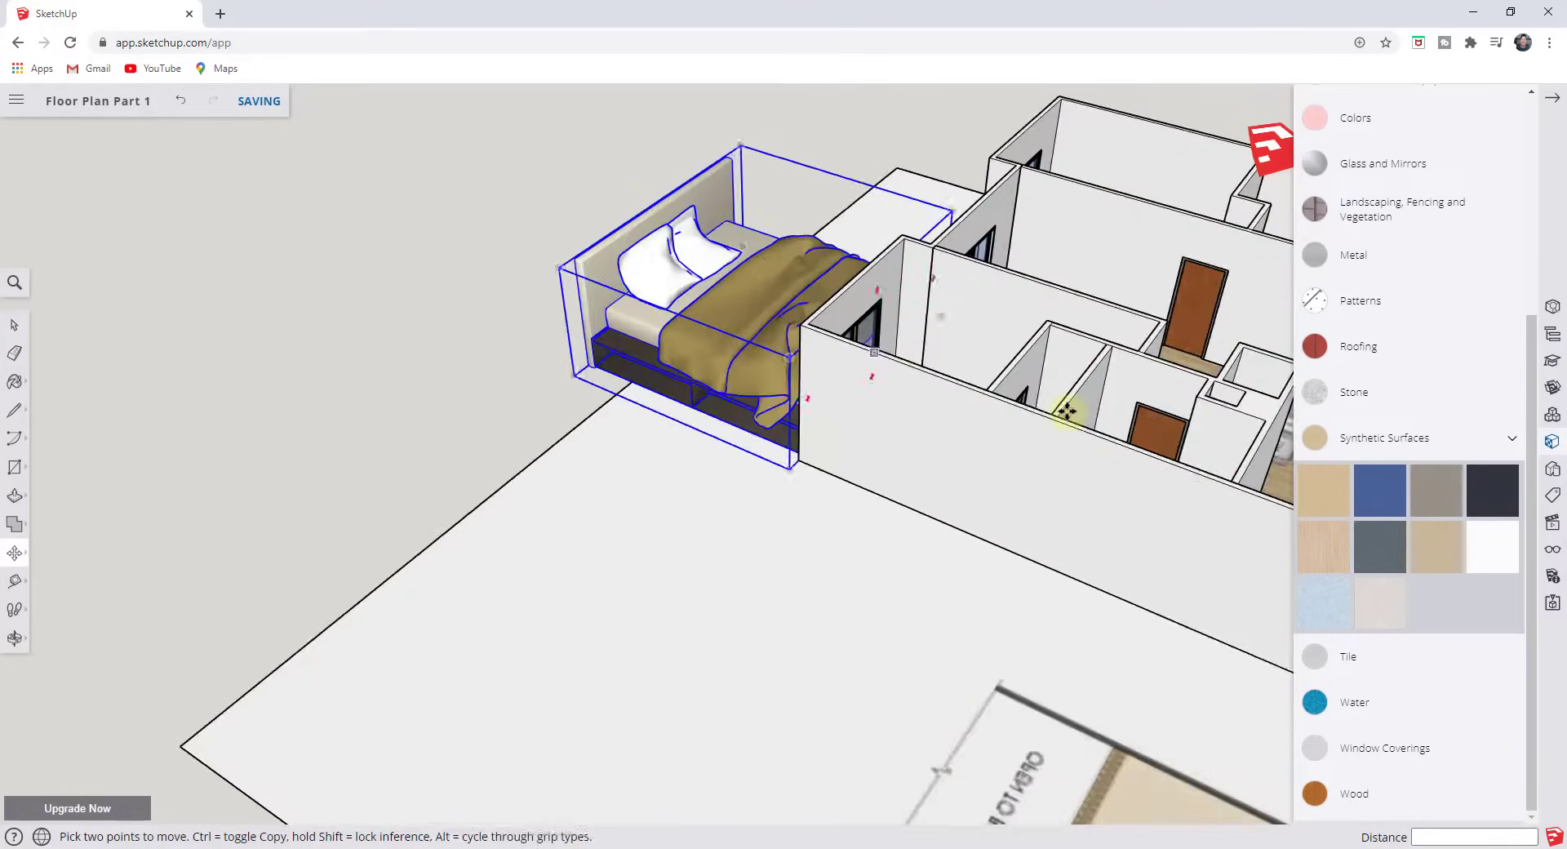
{"action": "scroll", "coordinate": [917, 587], "scroll_direction": "down", "scroll_amount": 5}
{"action": "scroll", "coordinate": [889, 553], "scroll_direction": "down", "scroll_amount": 2}
{"action": "middle_click_drag", "start_coordinate": [889, 552], "coordinate": [1002, 627]}
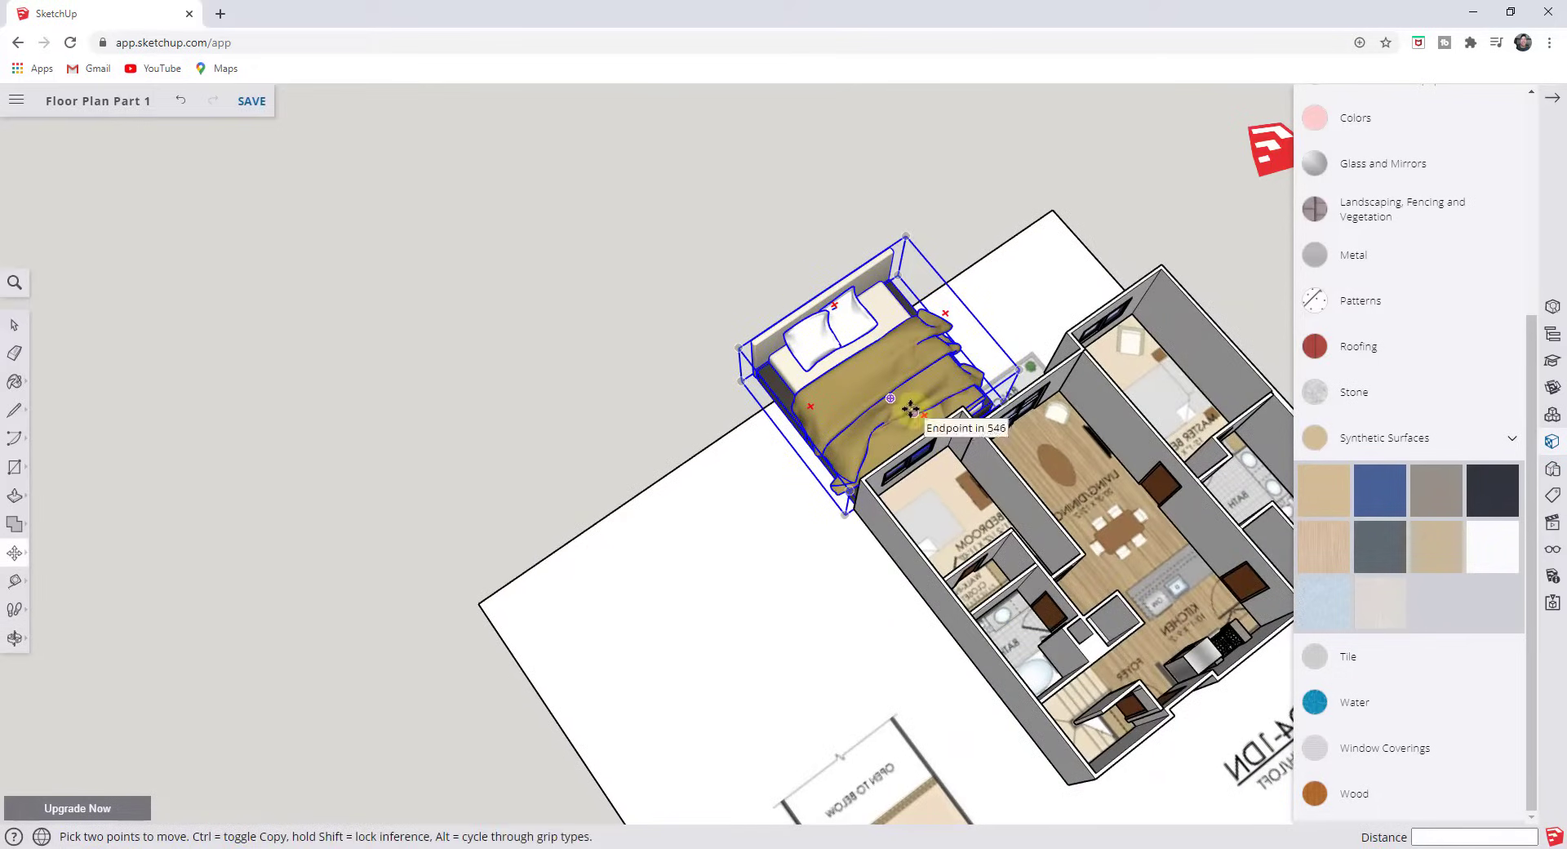
Rotate the bed a quarter turn on the ground so its headboard parallels the apartment's long outer wall.
{"action": "key", "text": "q"}
{"action": "left_click", "coordinate": [877, 357]}
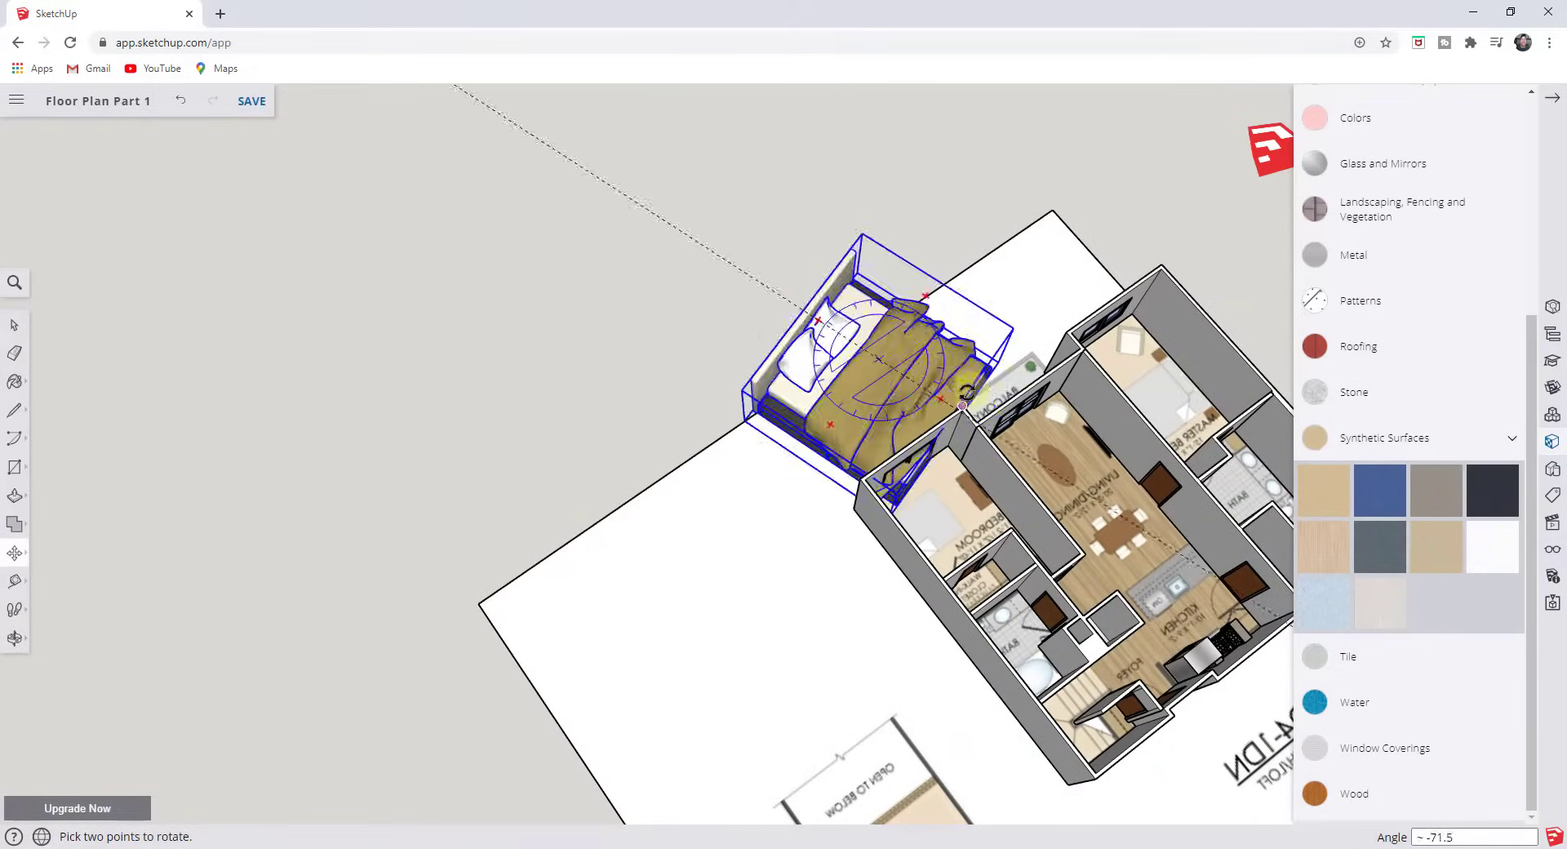
{"action": "left_click", "coordinate": [1008, 266]}
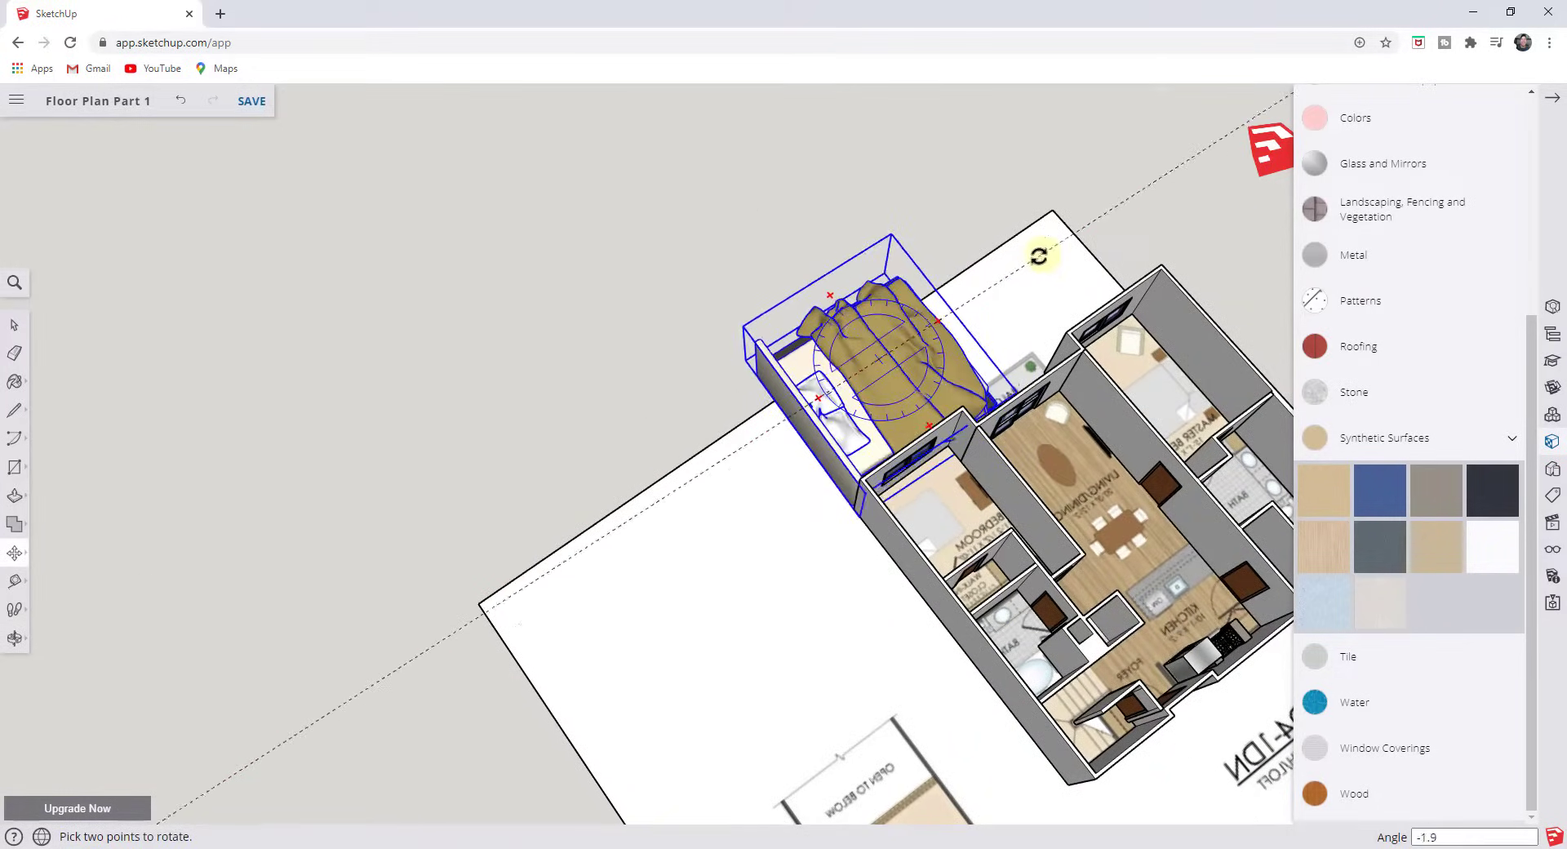
{"action": "left_click", "coordinate": [1126, 182]}
Shrink the bed to fit the smaller bedroom and move it inside, with its headboard toward the outer side wall.
{"action": "key", "text": "m"}
{"action": "middle_click_drag", "start_coordinate": [1012, 653], "coordinate": [408, 312]}
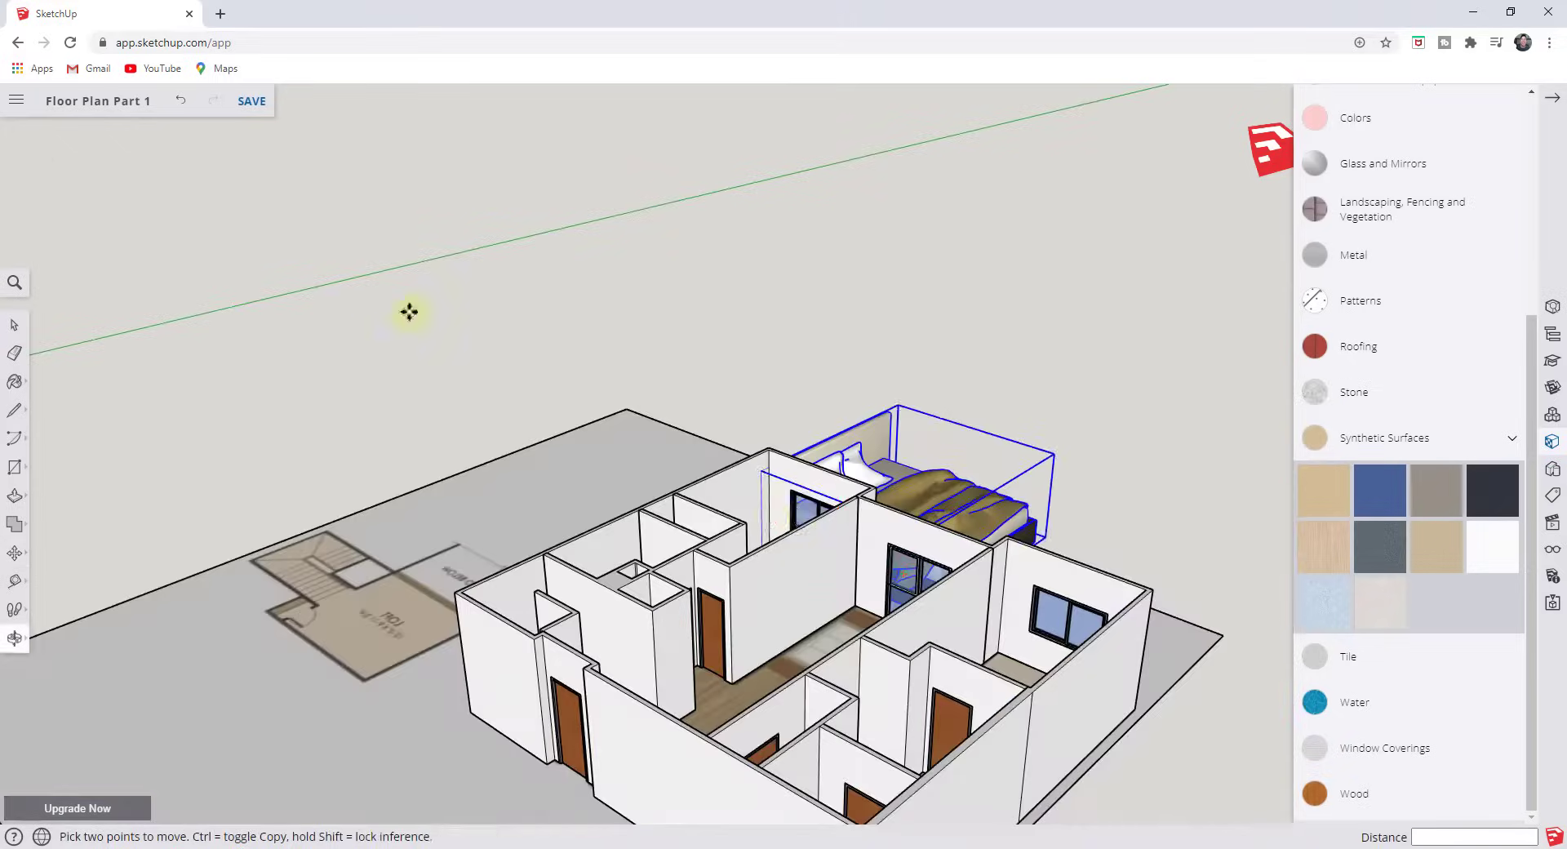
{"action": "scroll", "coordinate": [409, 312], "scroll_direction": "down", "scroll_amount": 2}
{"action": "scroll", "coordinate": [897, 506], "scroll_direction": "up", "scroll_amount": 6}
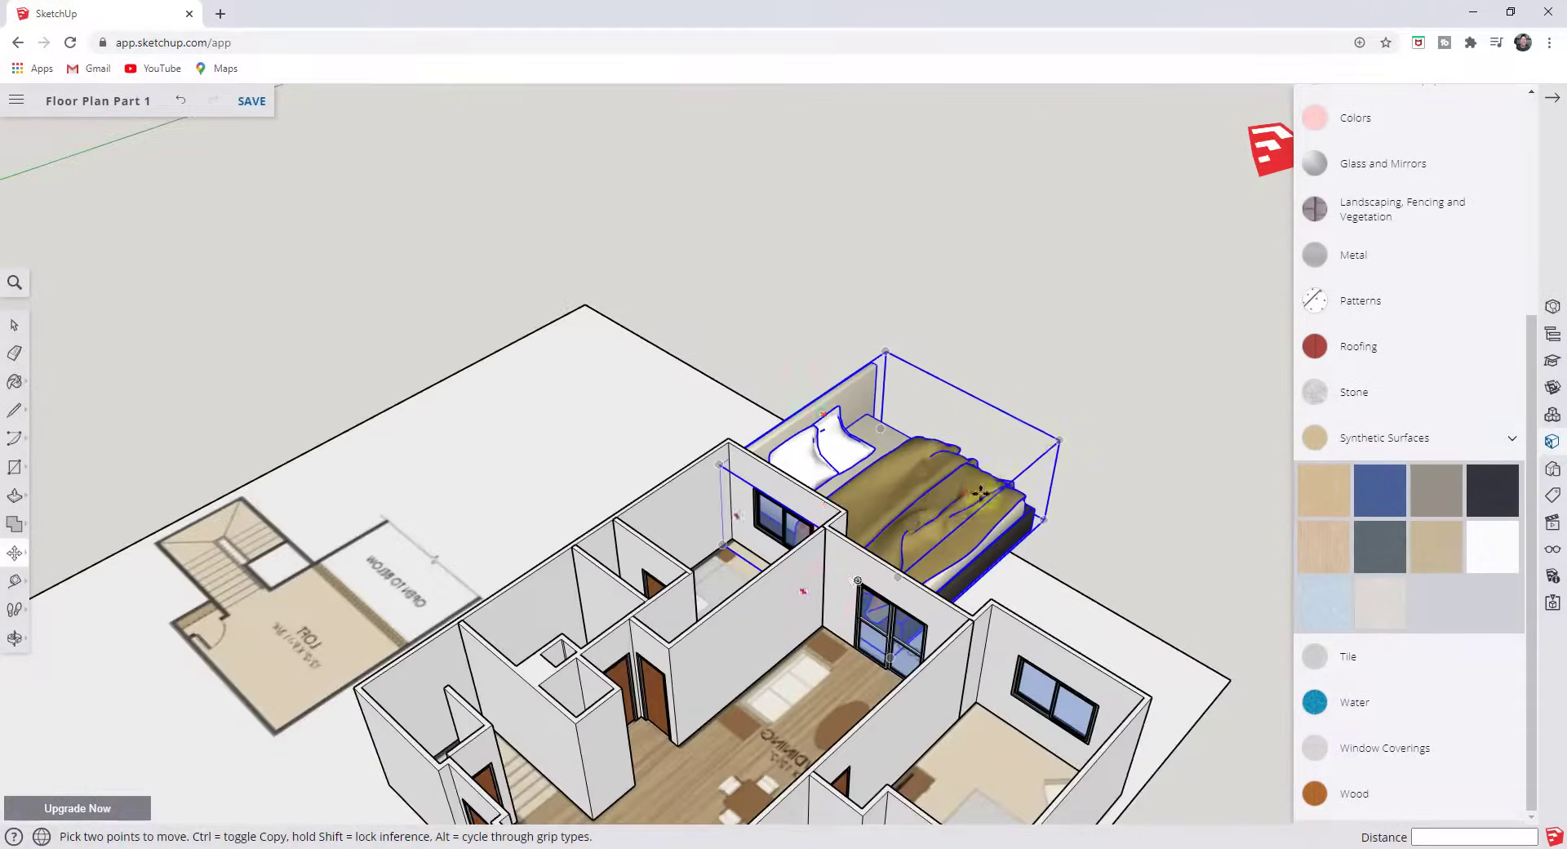
{"action": "key", "text": "s"}
{"action": "key", "text": "m"}
{"action": "scroll", "coordinate": [927, 539], "scroll_direction": "up", "scroll_amount": 6}
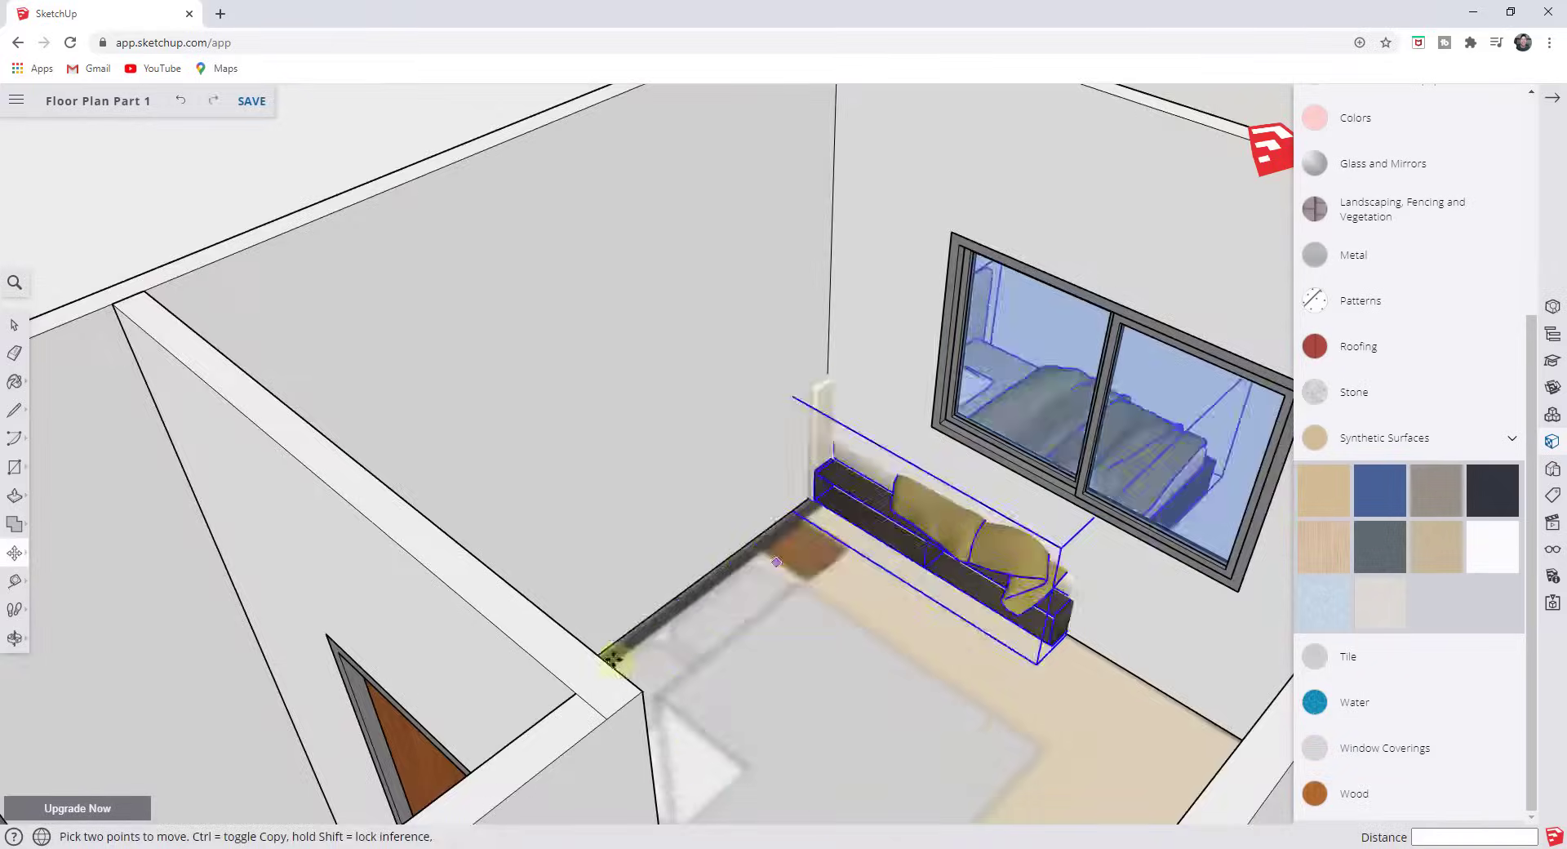
{"action": "middle_click_drag", "start_coordinate": [751, 629], "coordinate": [937, 508]}
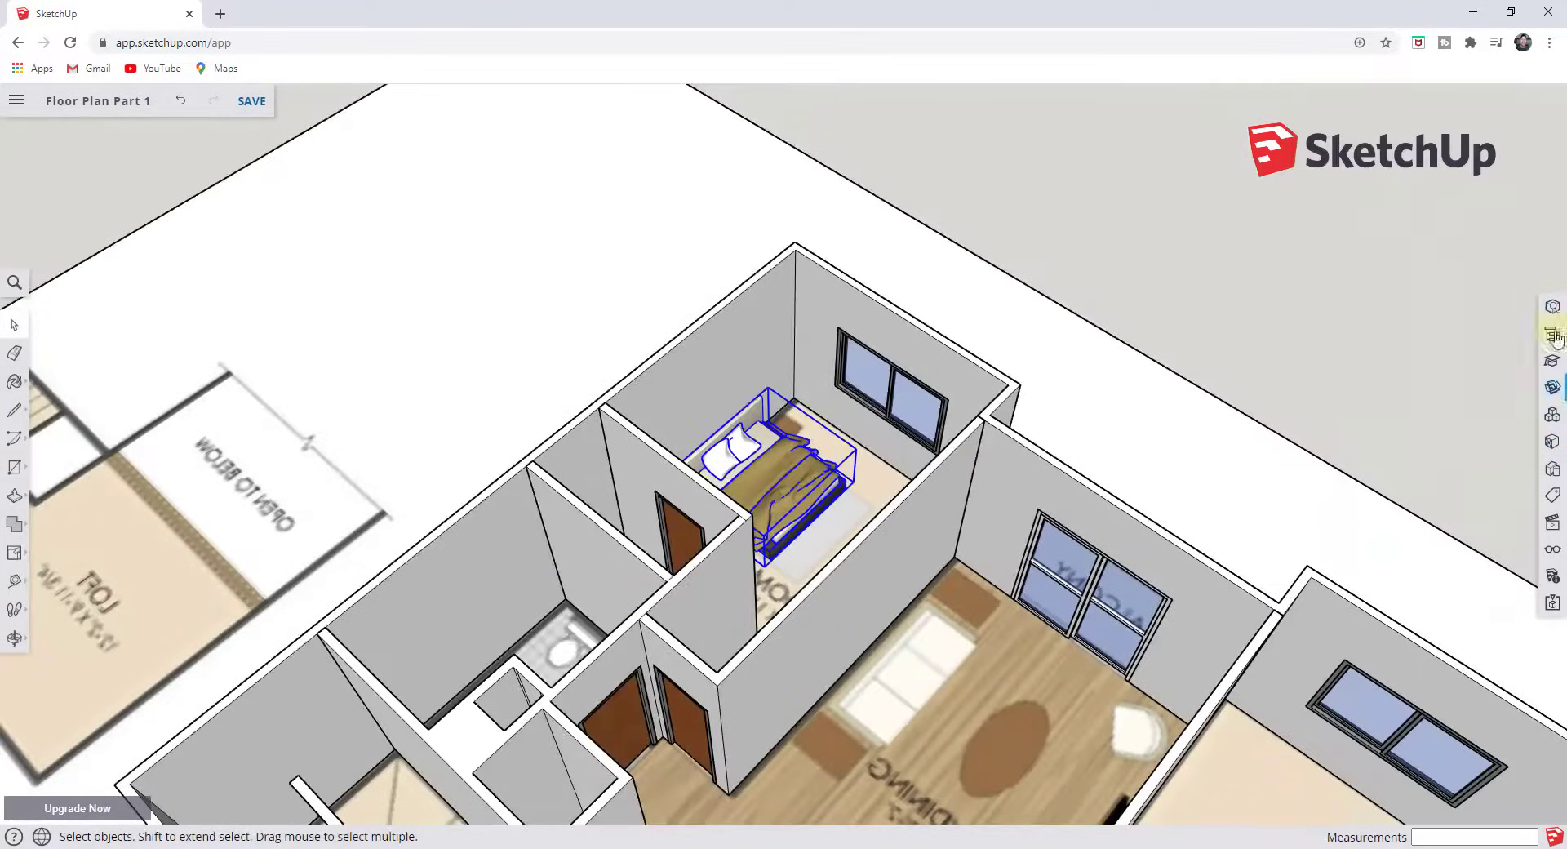
{"action": "left_click", "coordinate": [986, 571]}
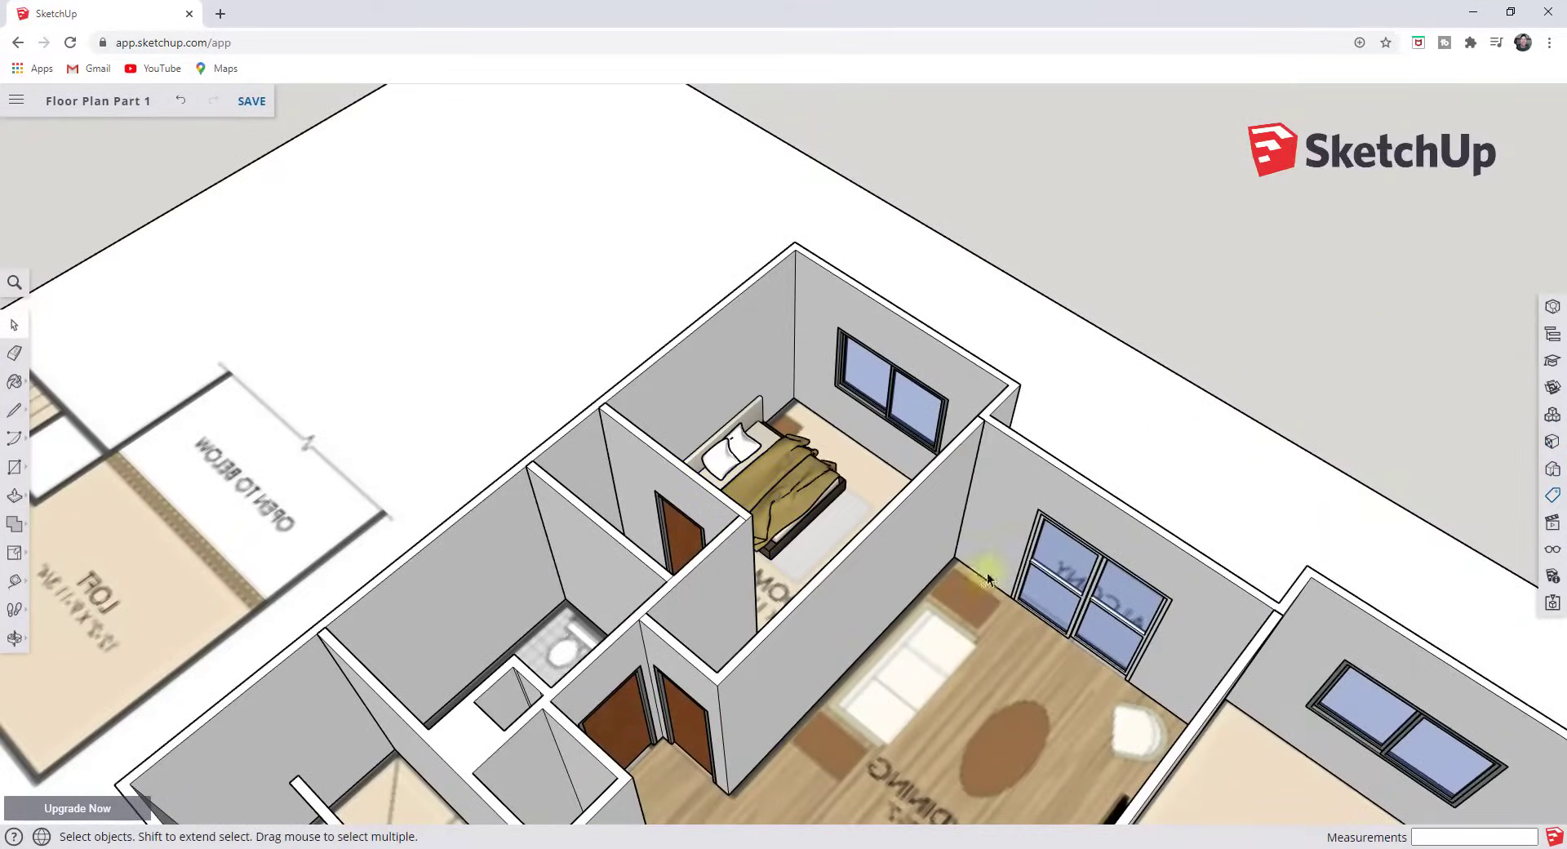
Group the bed, refrigerator and range into a single group.
{"action": "scroll", "coordinate": [1019, 498], "scroll_direction": "down", "scroll_amount": 5}
{"action": "middle_click_drag", "start_coordinate": [1135, 681], "coordinate": [170, 598]}
{"action": "scroll", "coordinate": [222, 579], "scroll_direction": "up", "scroll_amount": 6}
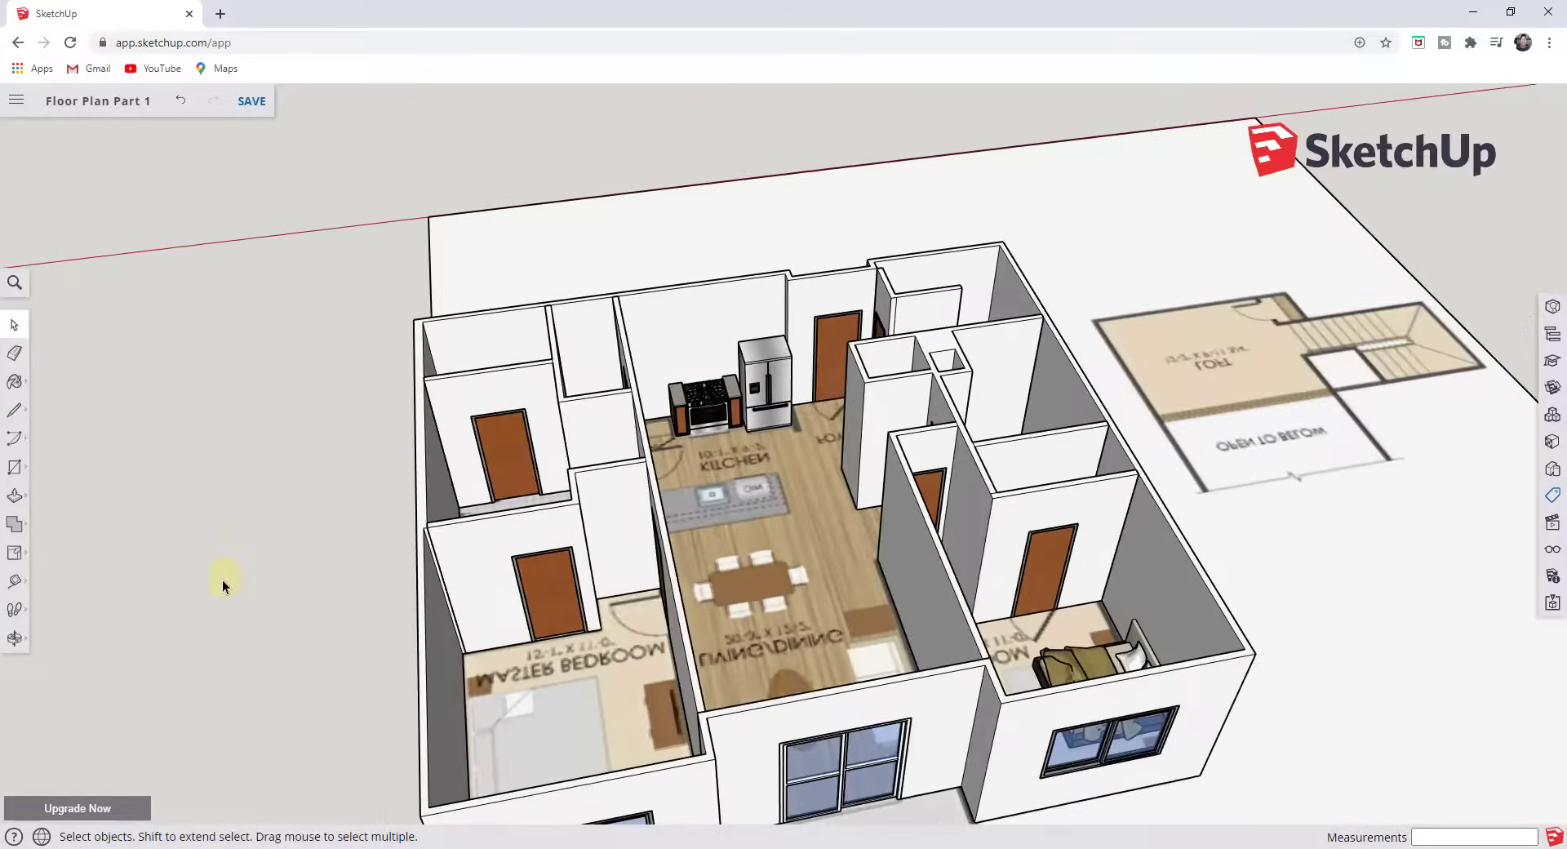
{"action": "scroll", "coordinate": [1184, 653], "scroll_direction": "up", "scroll_amount": 2}
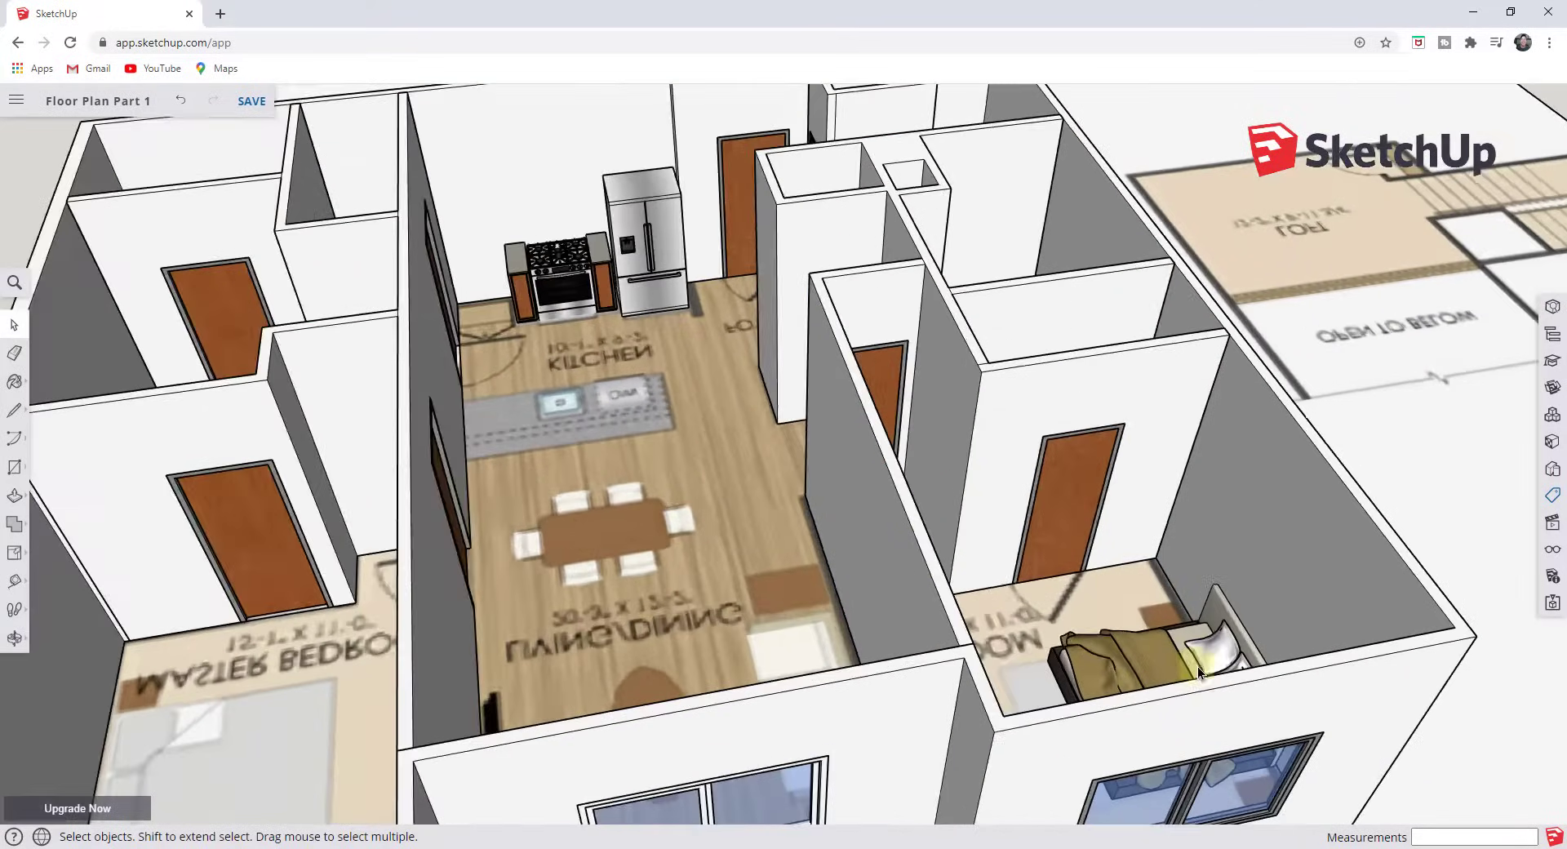
{"action": "left_click", "coordinate": [1125, 653]}
{"action": "left_click", "coordinate": [645, 245], "text": "shift"}
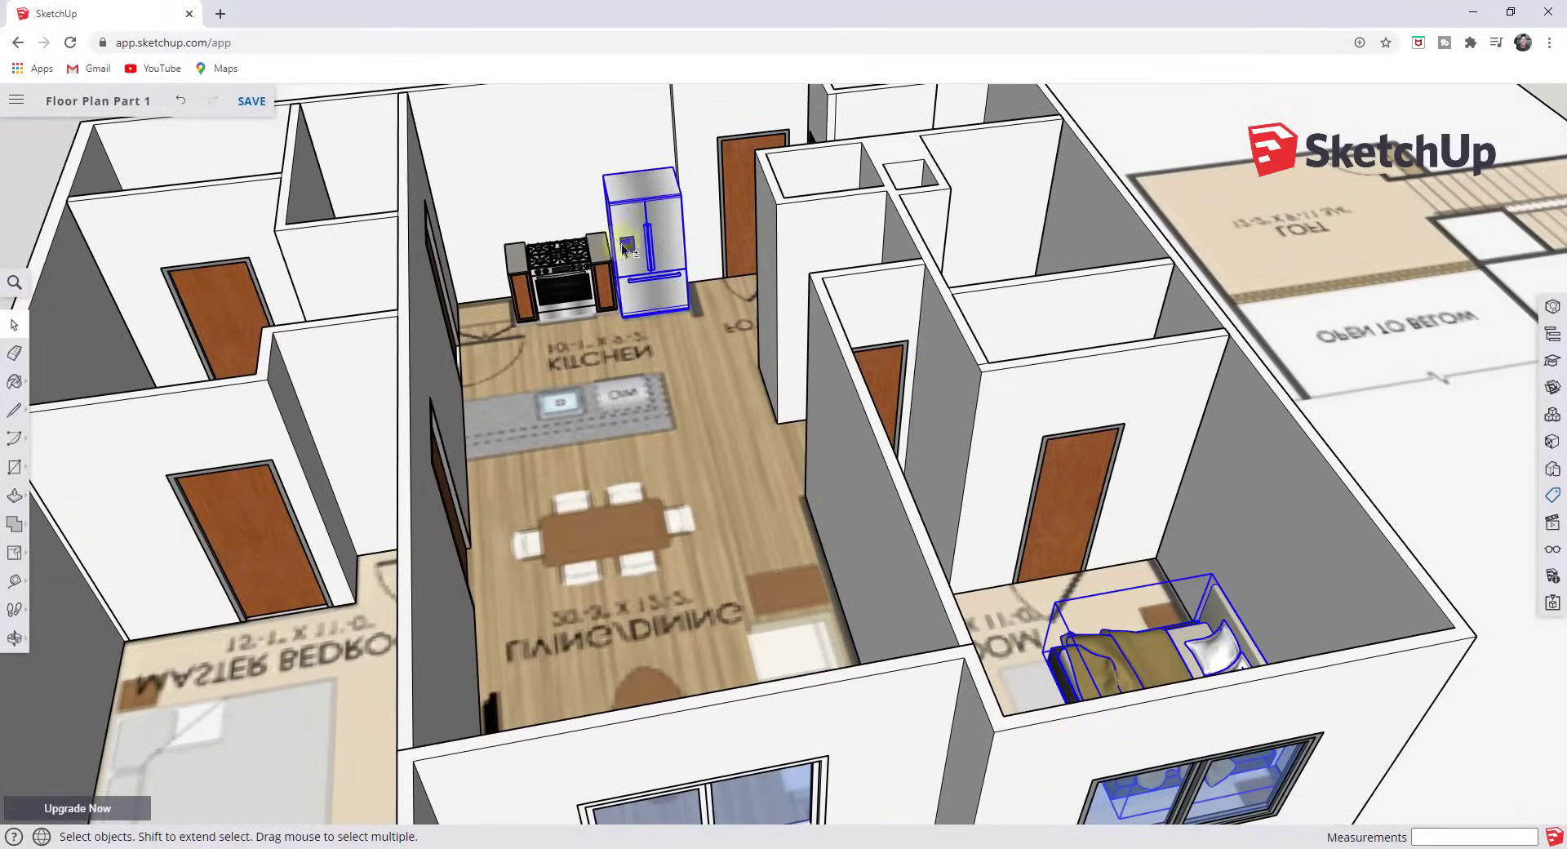
{"action": "left_click", "coordinate": [565, 270], "text": "shift"}
{"action": "right_click", "coordinate": [565, 269]}
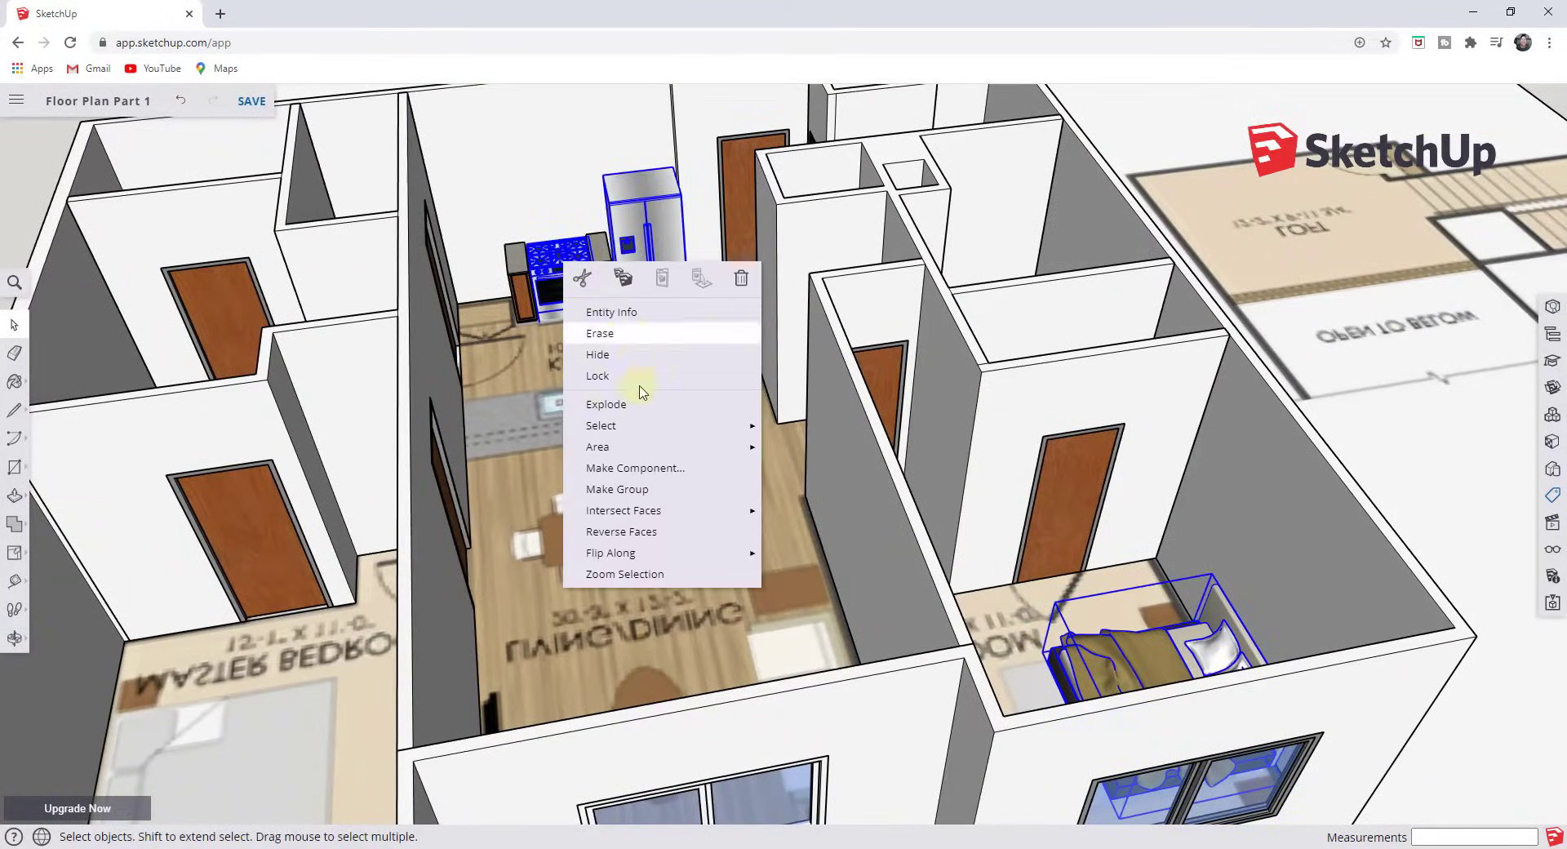
{"action": "left_click", "coordinate": [642, 482]}
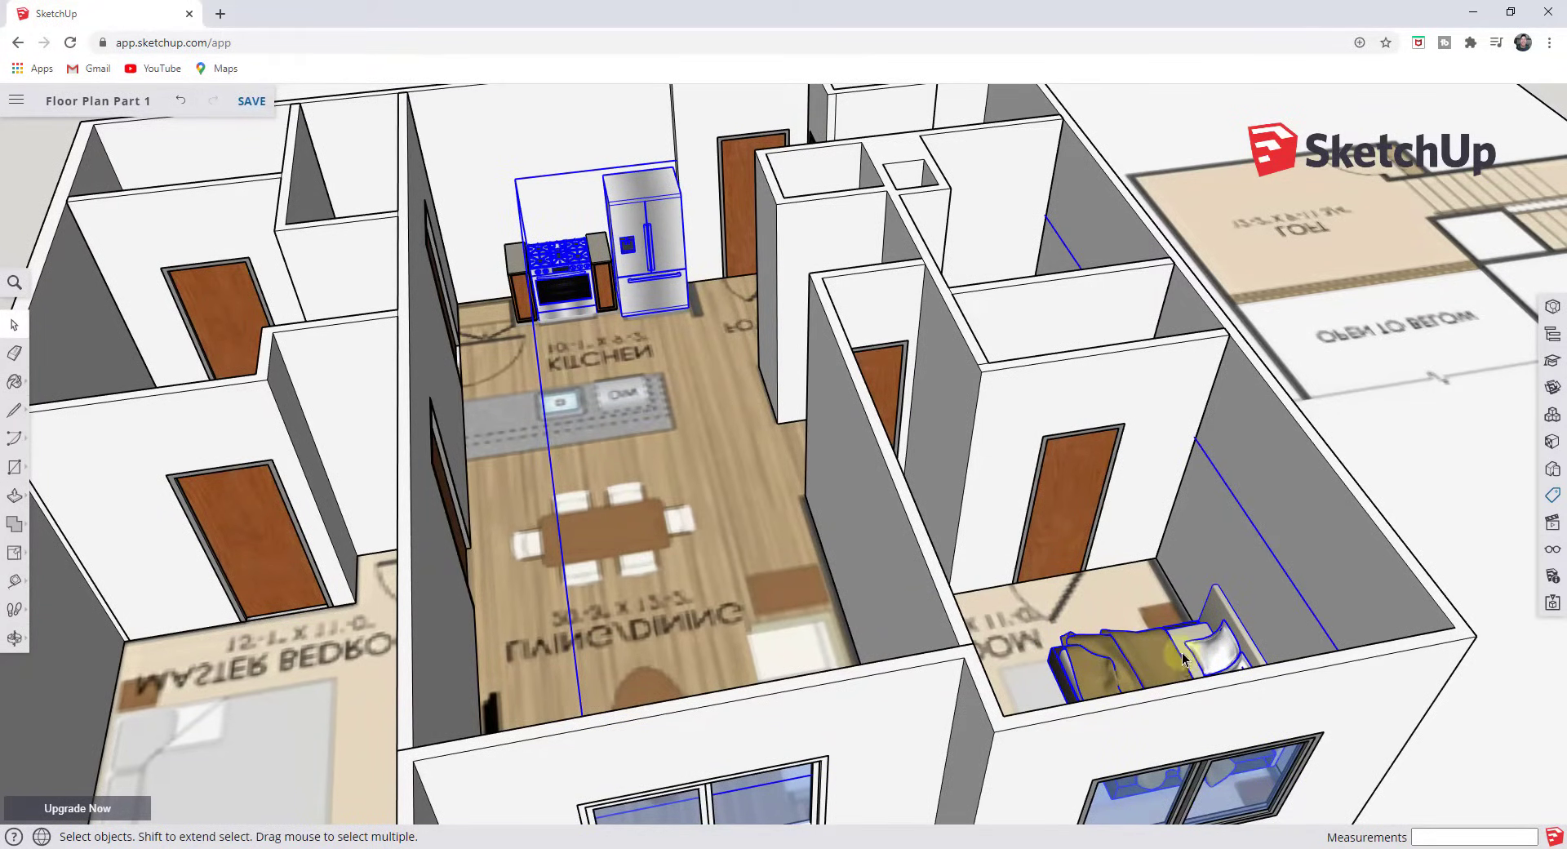
Add a new tag named Furniture.
{"action": "left_click", "coordinate": [1552, 497]}
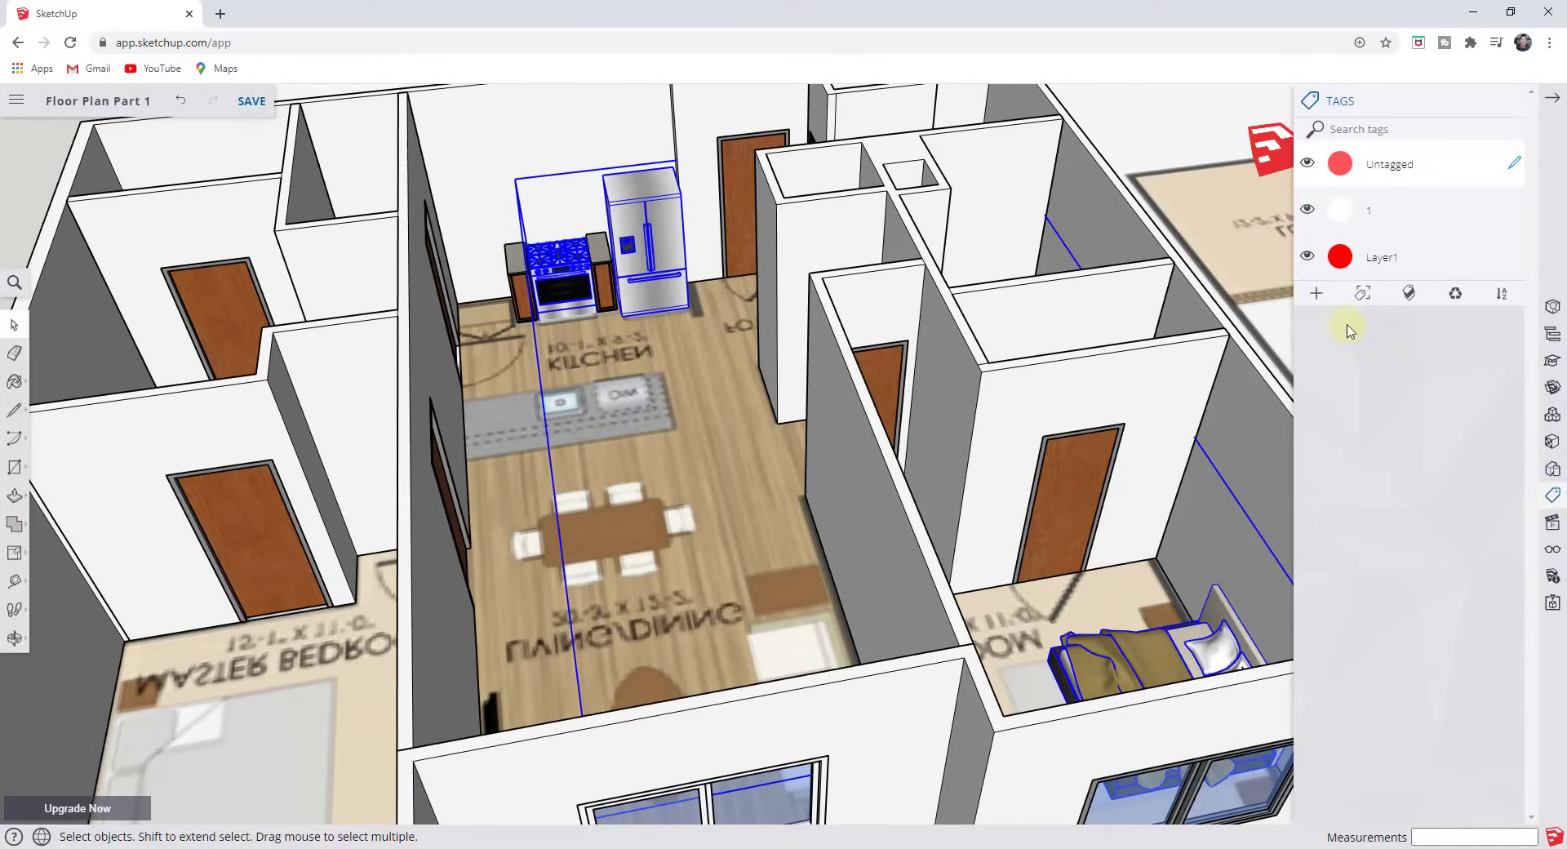
{"action": "left_click", "coordinate": [1316, 295]}
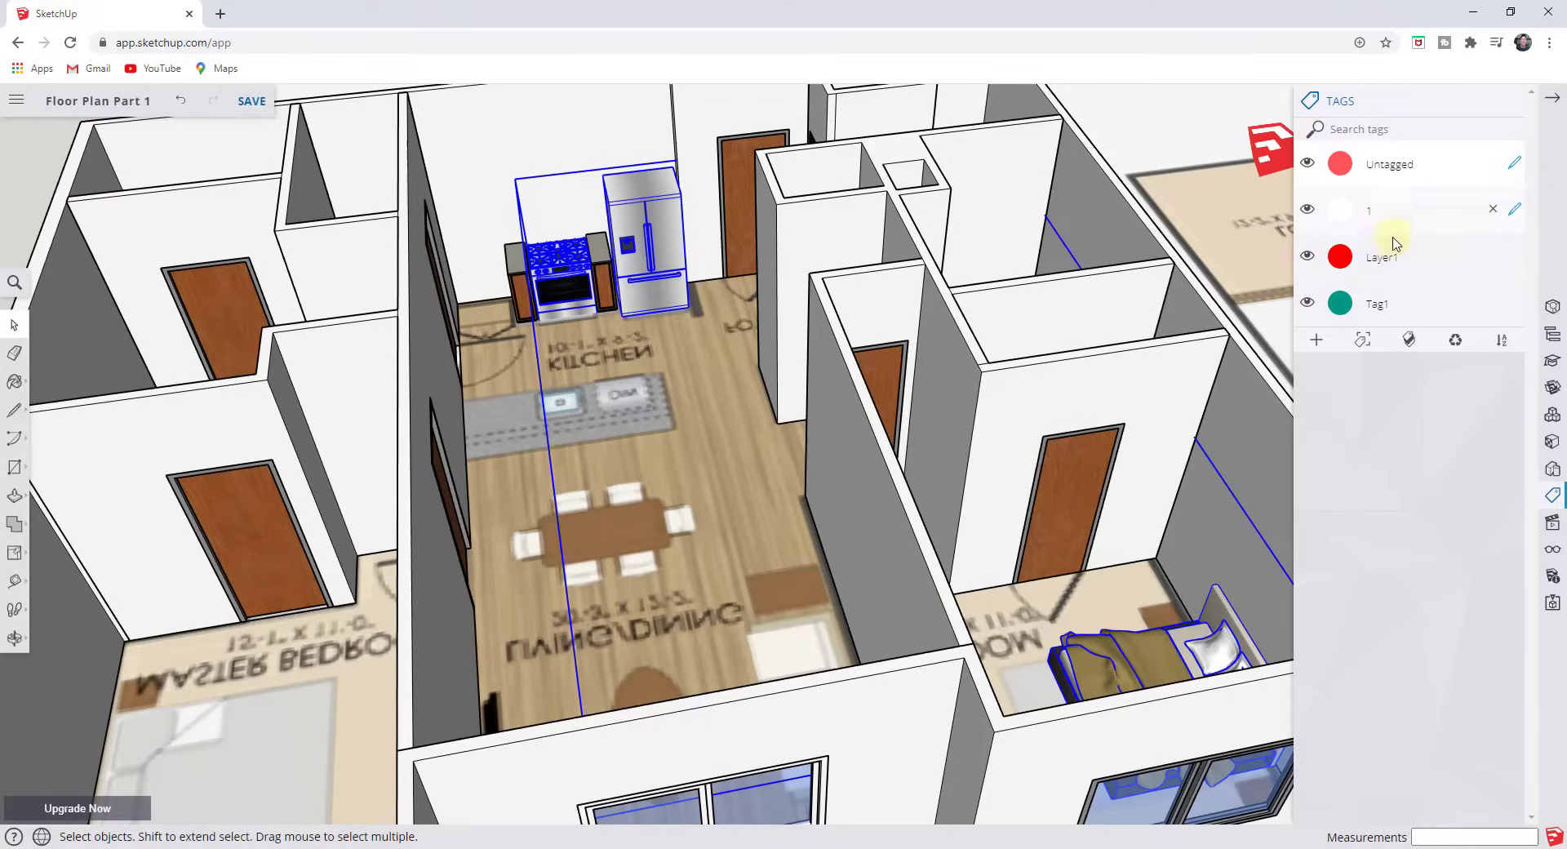
{"action": "double_click", "coordinate": [1380, 303]}
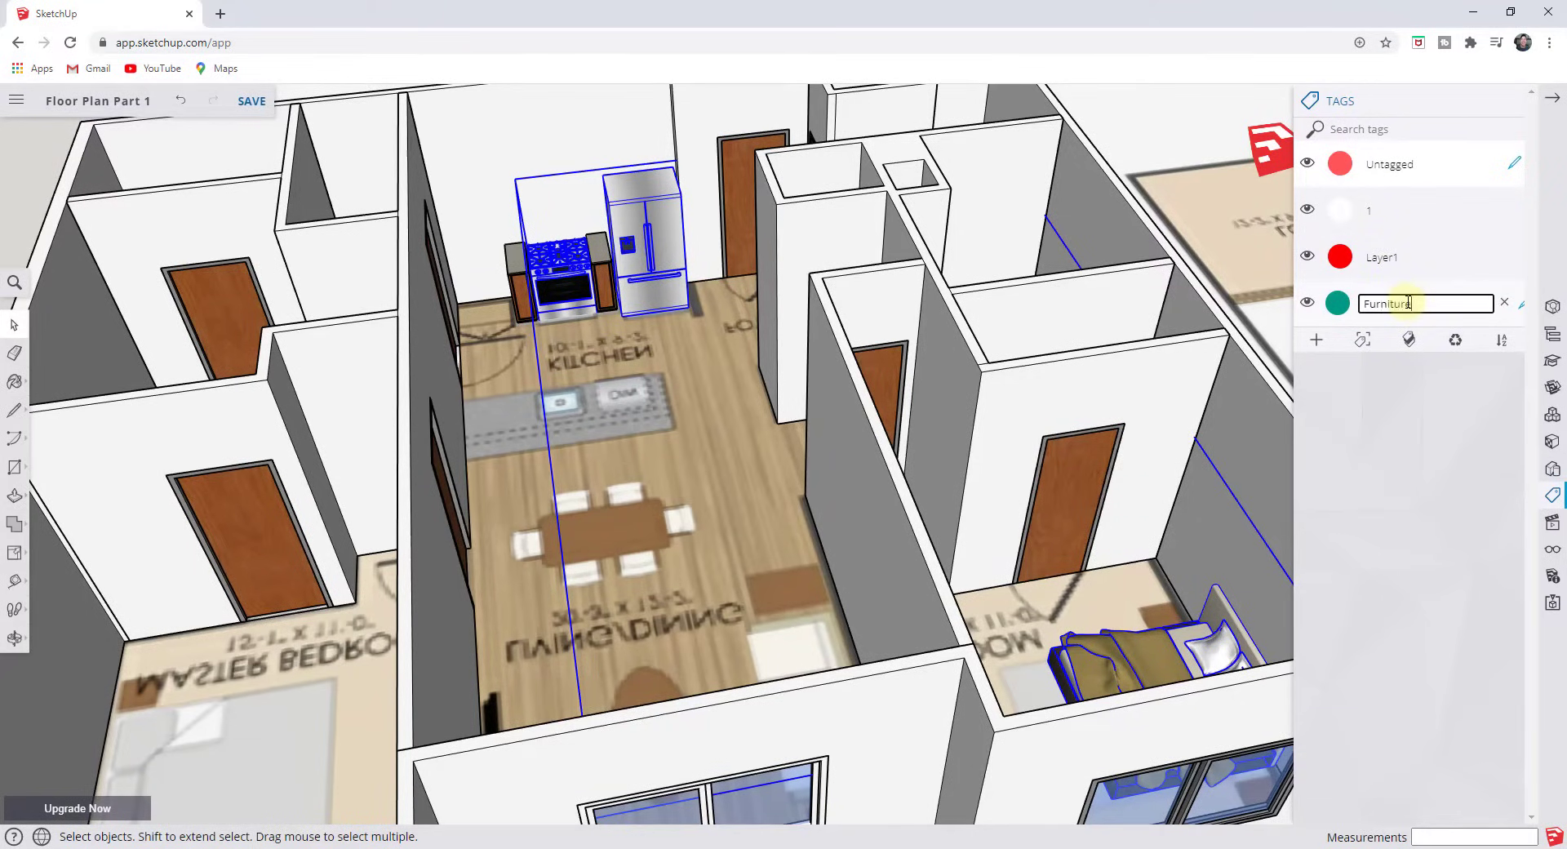
{"action": "type", "text": "Furniture"}
{"action": "key", "text": "Return"}
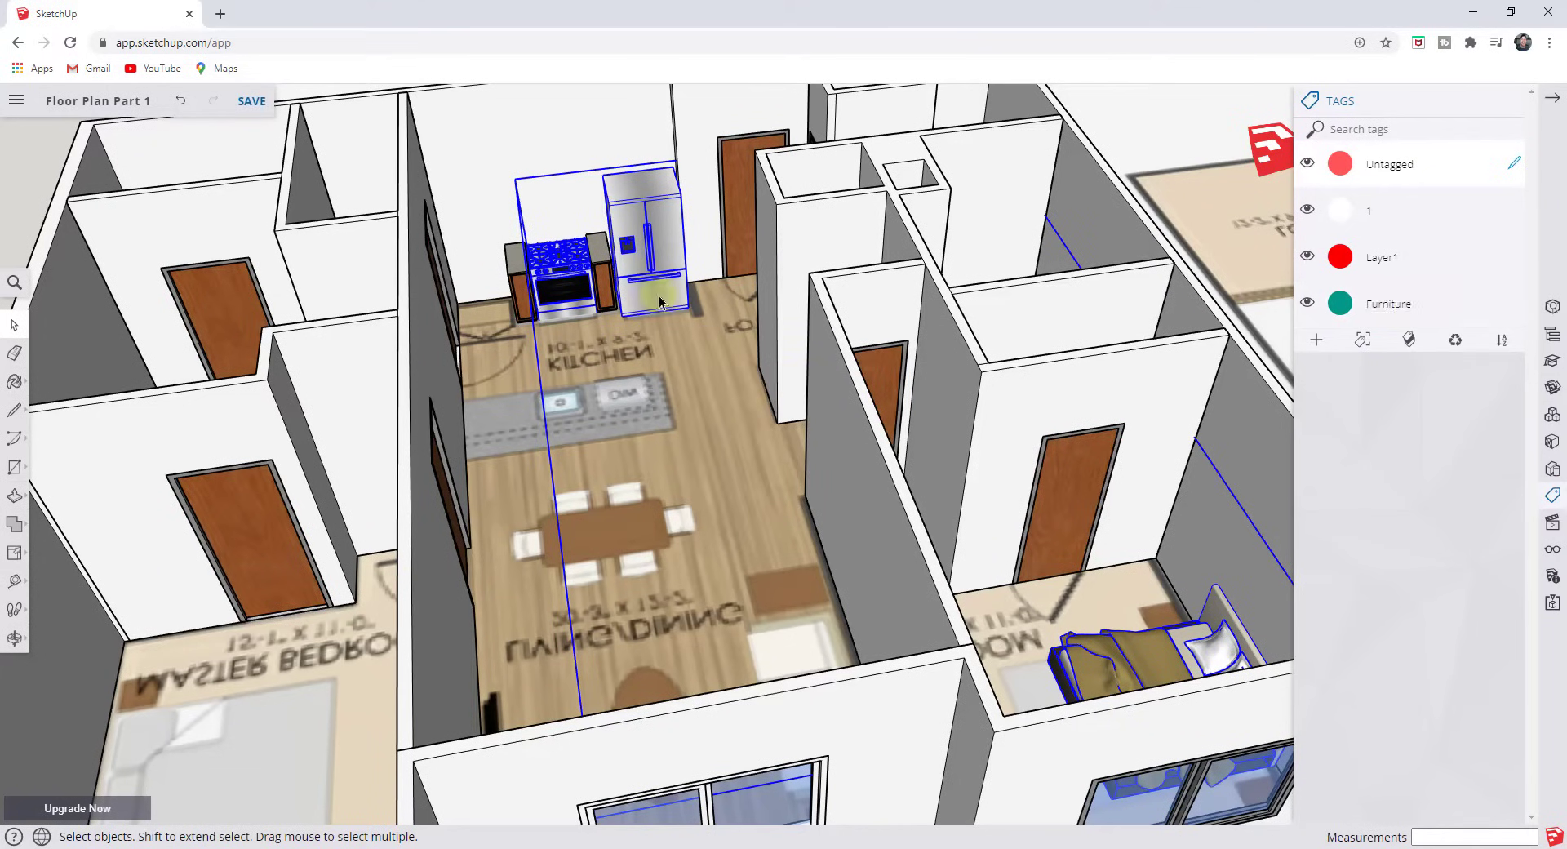
Assign the group of bed, refrigerator and range to the Furniture tag.
{"action": "left_click", "coordinate": [1550, 306]}
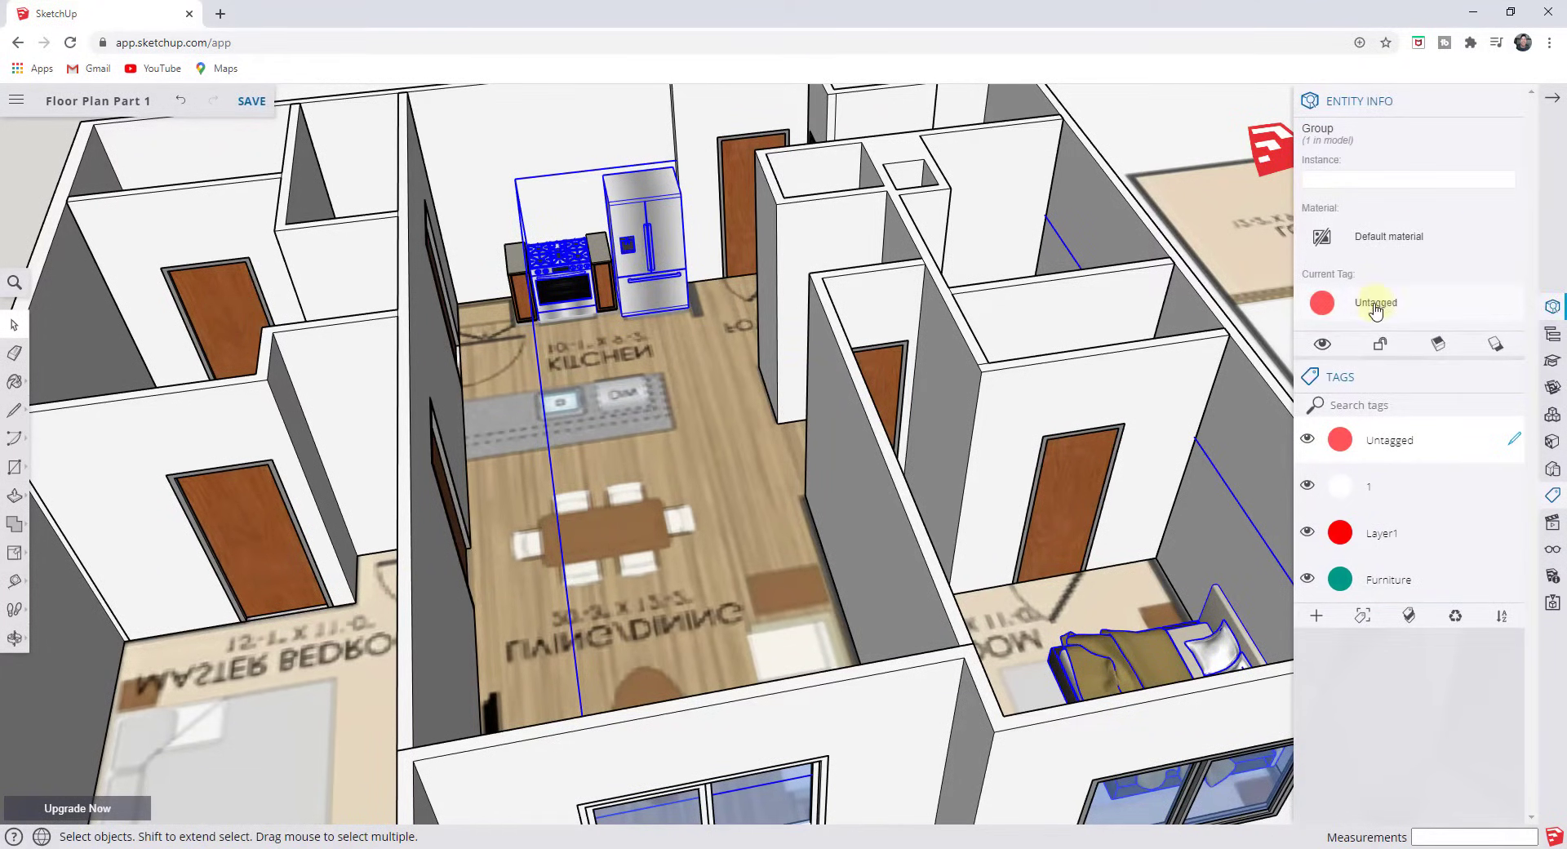
{"action": "left_click", "coordinate": [1375, 307]}
{"action": "left_click", "coordinate": [1404, 308]}
Toggle the Furniture tag's visibility off and on twice to check which objects it controls.
{"action": "left_click", "coordinate": [1306, 580]}
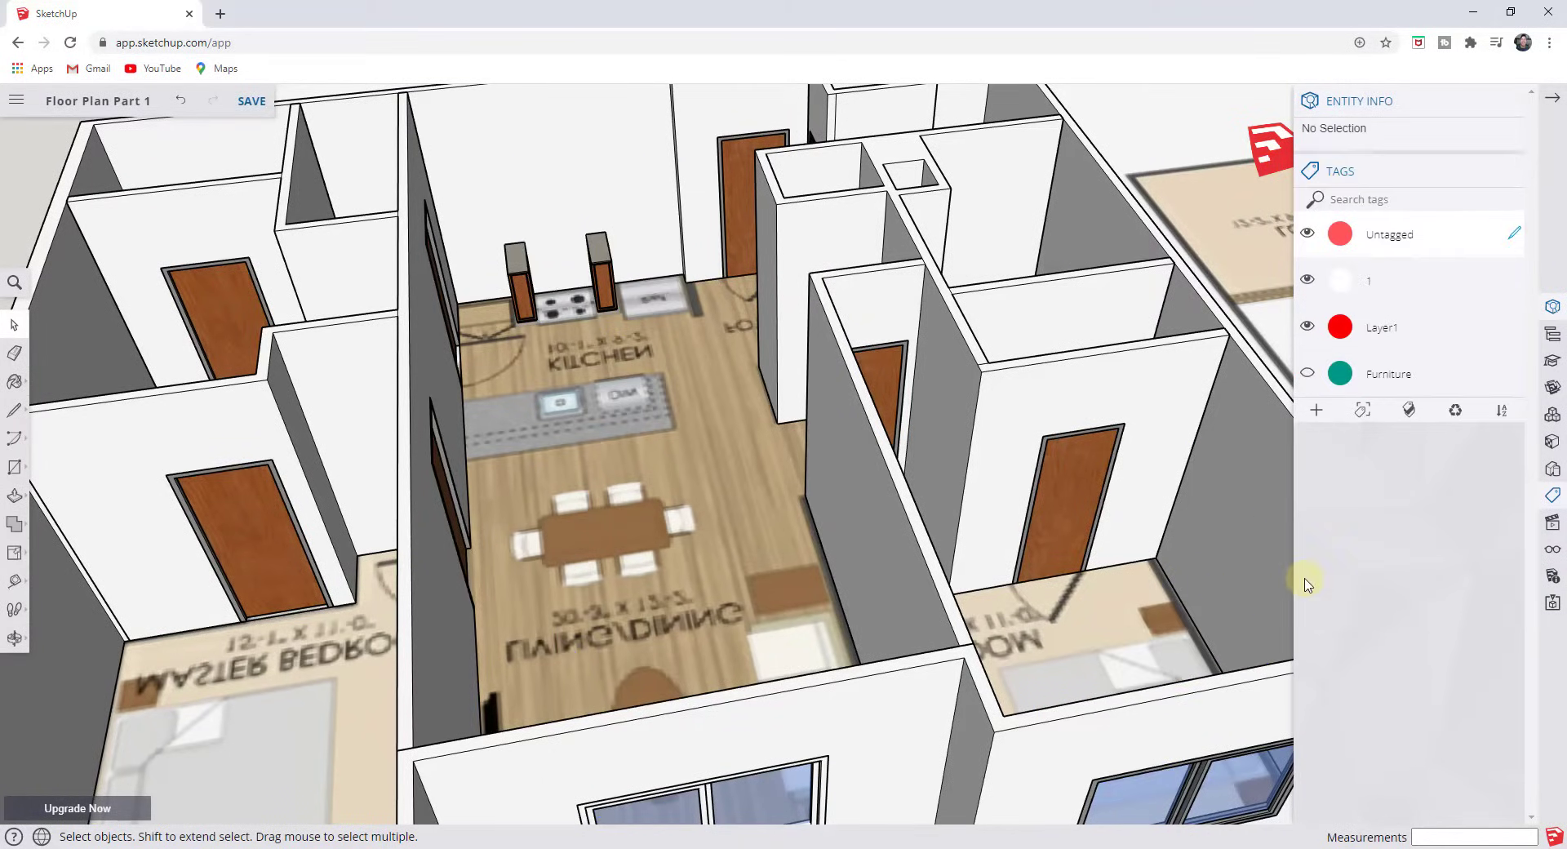
{"action": "left_click", "coordinate": [1307, 373]}
{"action": "left_click", "coordinate": [1308, 373]}
{"action": "left_click", "coordinate": [1308, 373]}
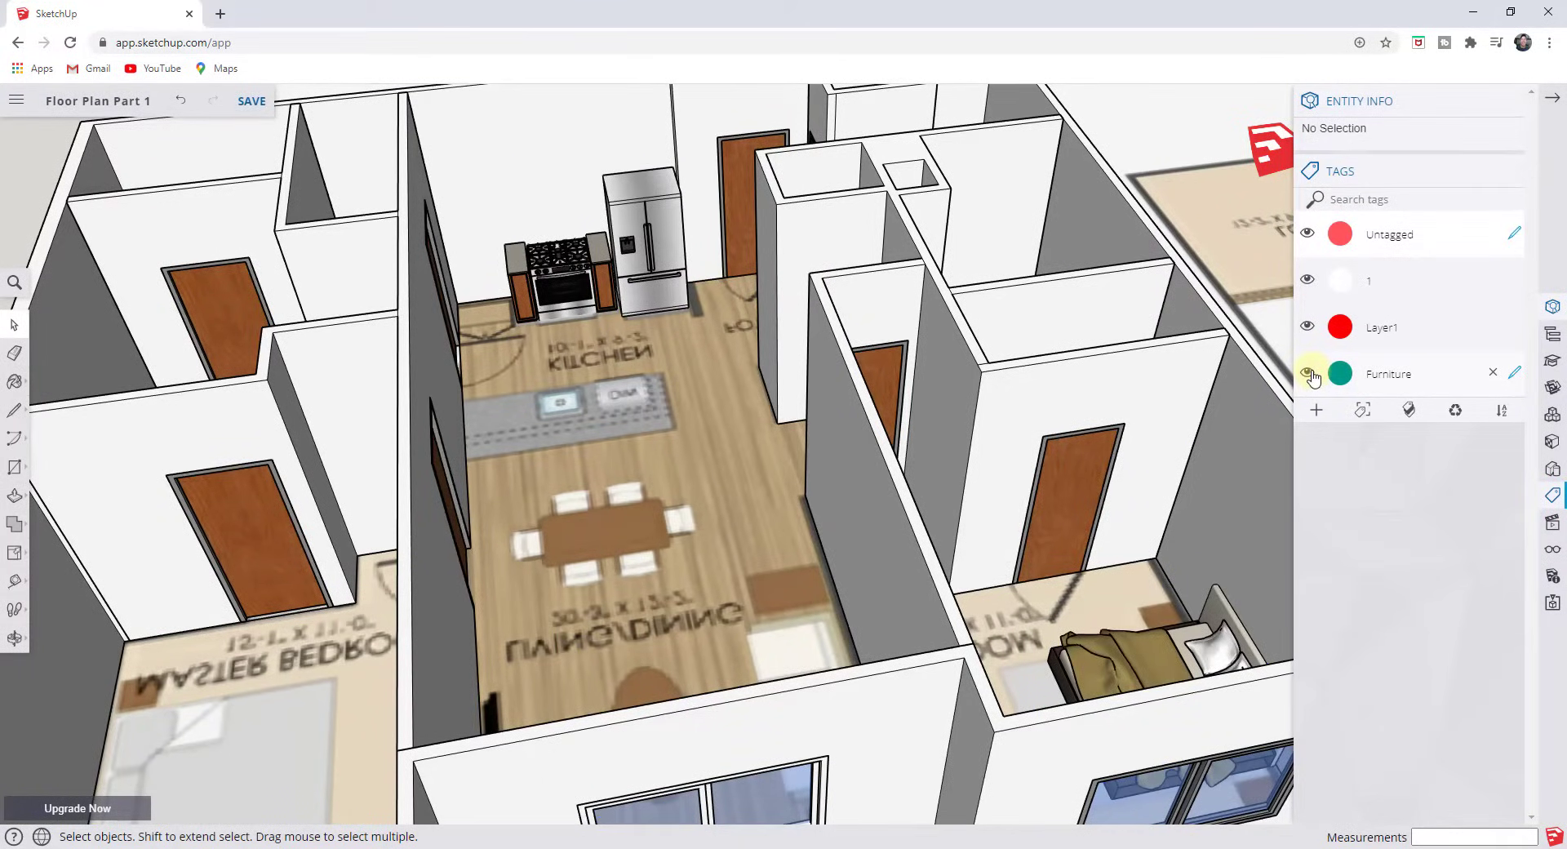
Select the furniture group and hide it by turning off the Furniture tag's visibility.
{"action": "left_click", "coordinate": [635, 299]}
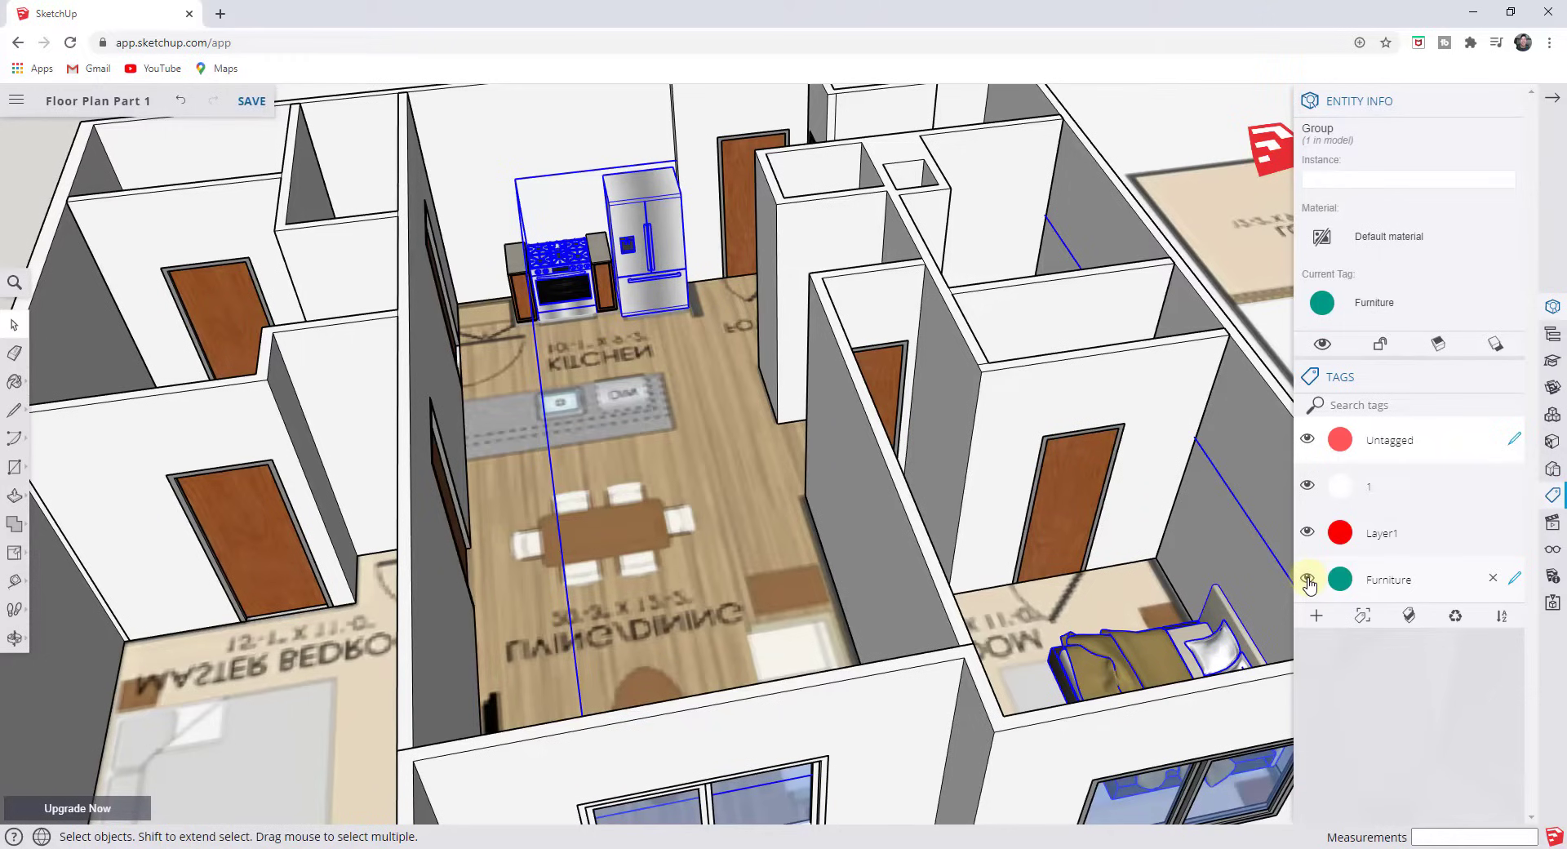
{"action": "left_click", "coordinate": [1308, 580]}
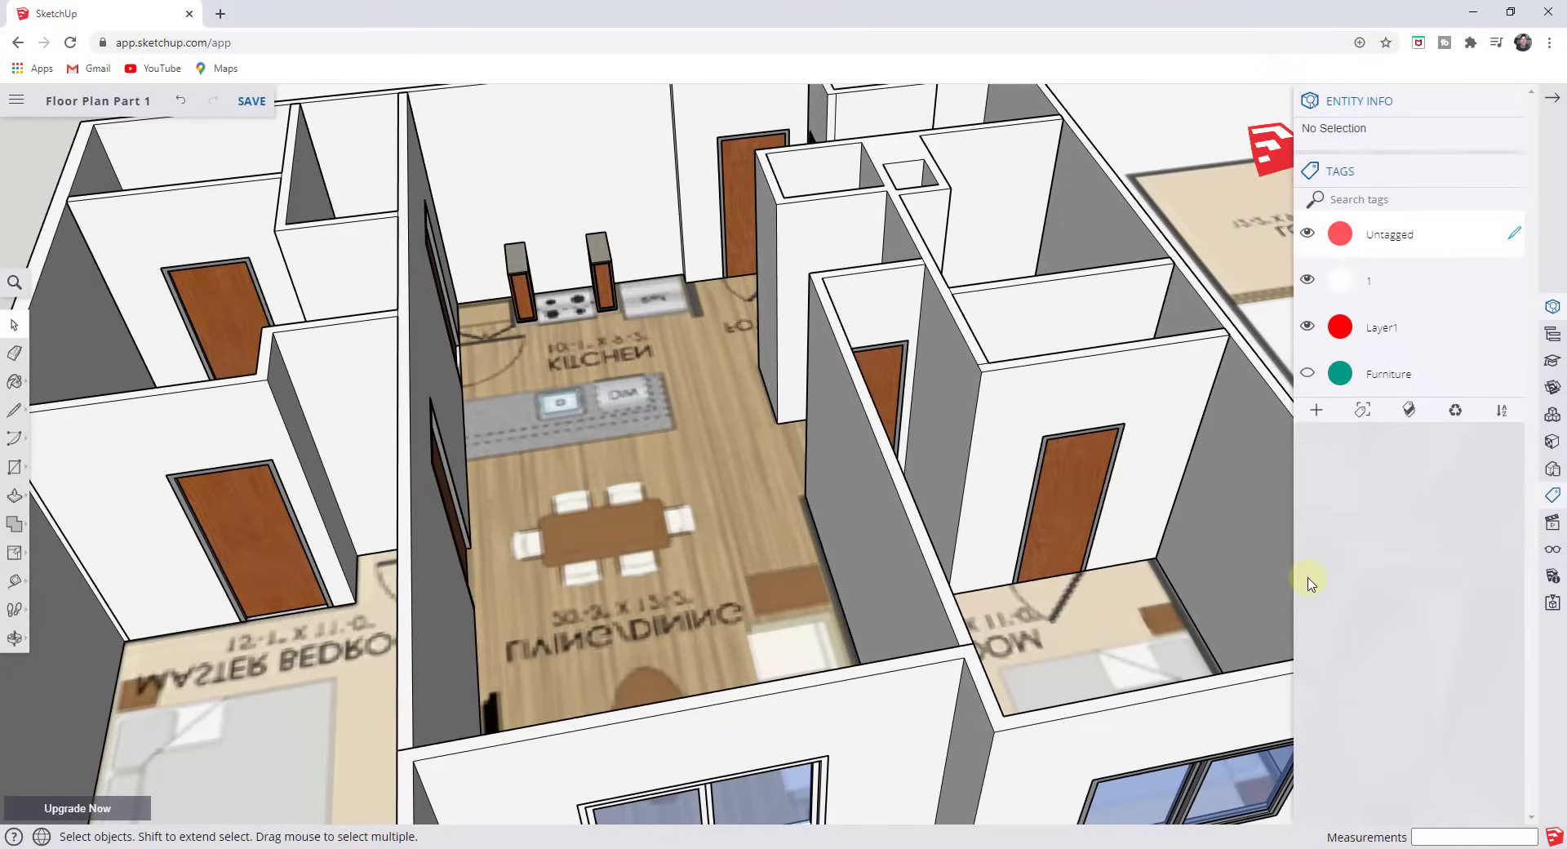
{"action": "middle_click_drag", "start_coordinate": [770, 385], "coordinate": [998, 408]}
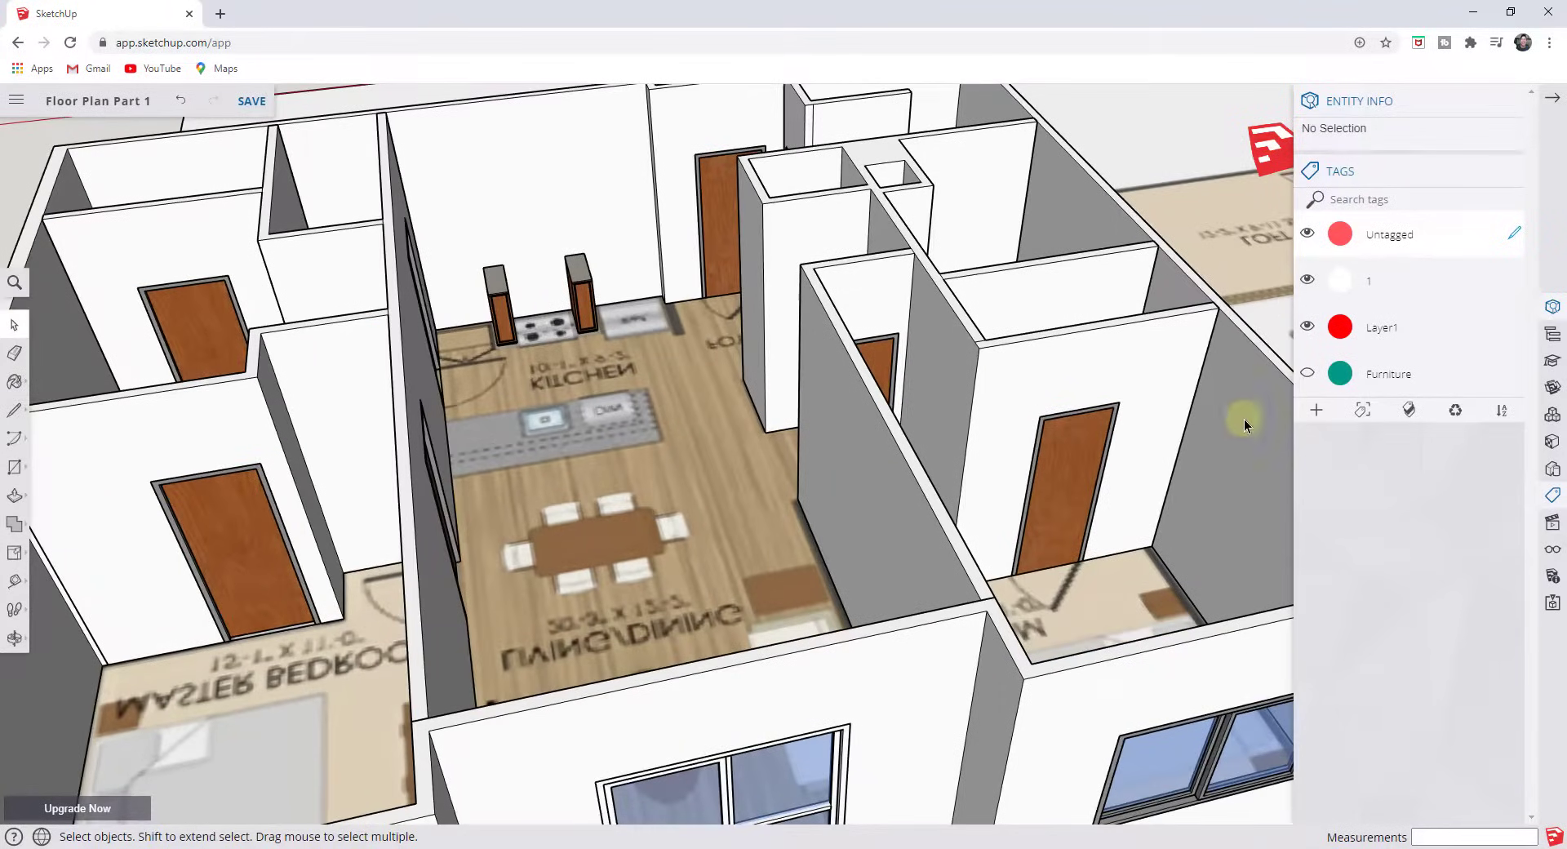